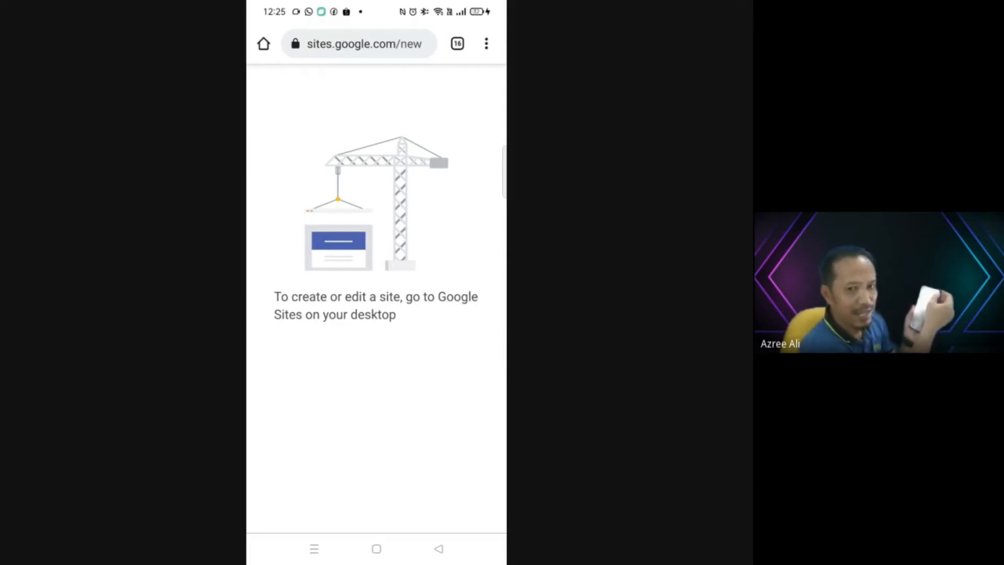
# Request the desktop version of the Google Sites page in the mobile browser.
pyautogui.click(486, 43)
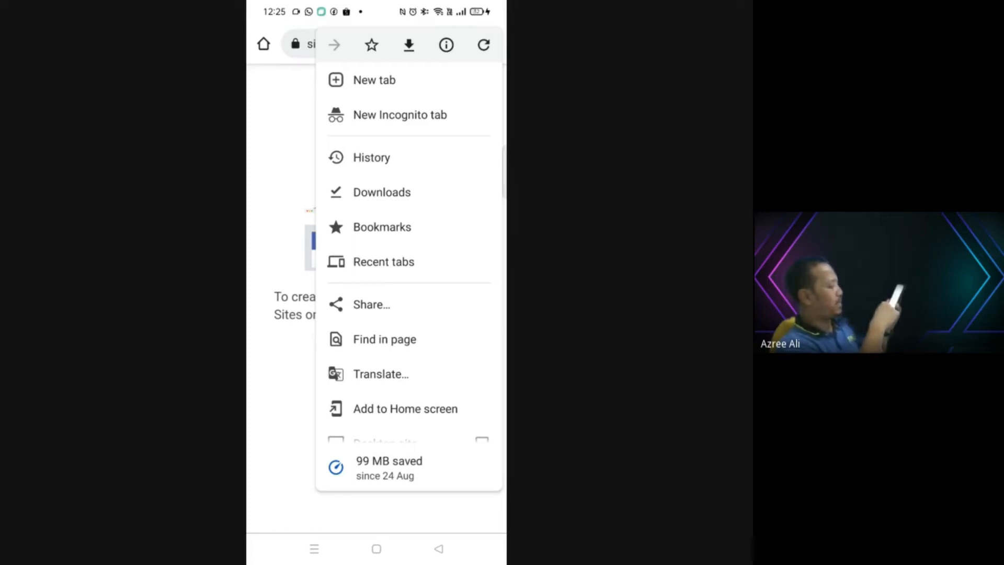
pyautogui.scroll(-3, 409, 261)
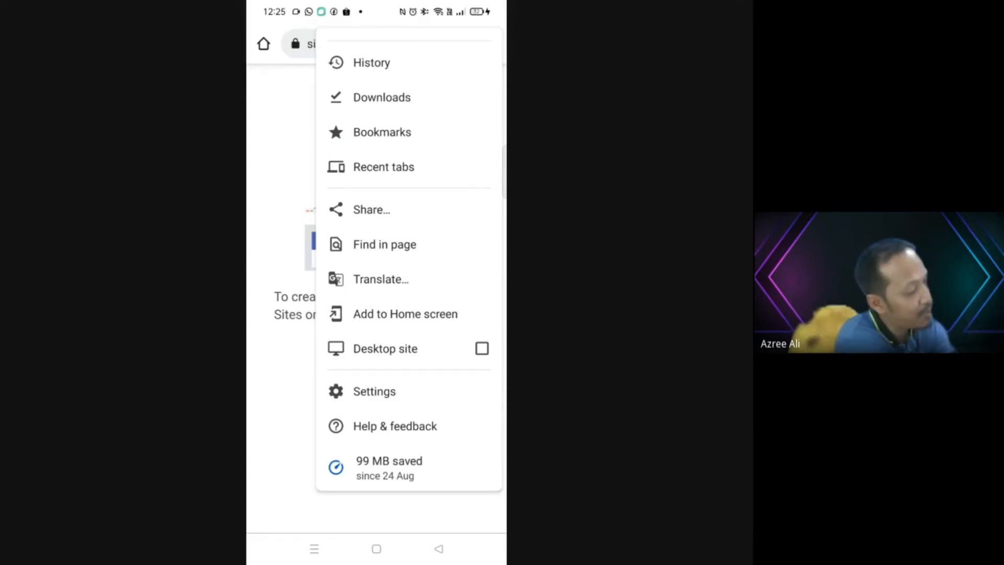
pyautogui.click(482, 348)
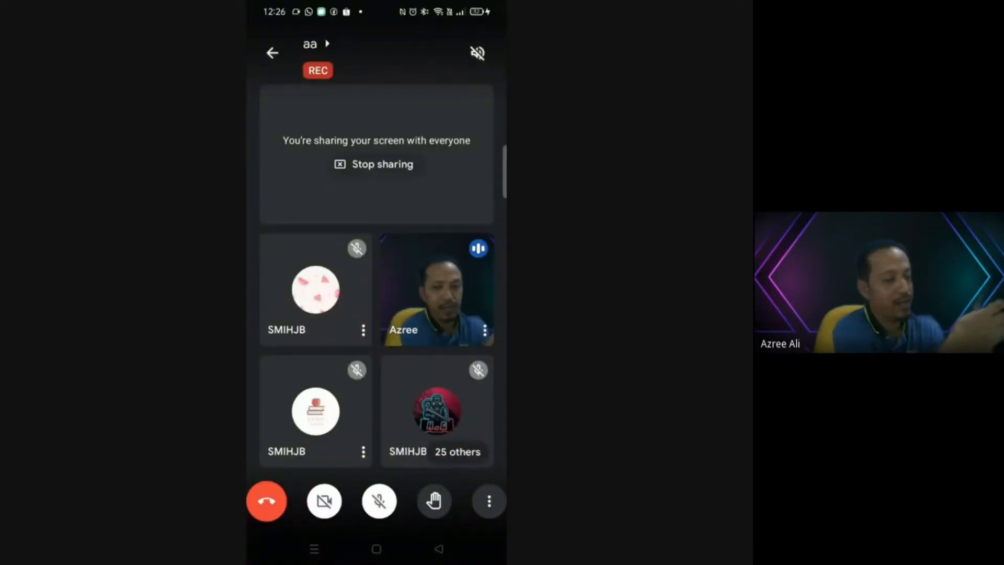
# Switch from the Meet call to Chrome and look over the Google Sites templates and recent sites.
pyautogui.click(314, 549)
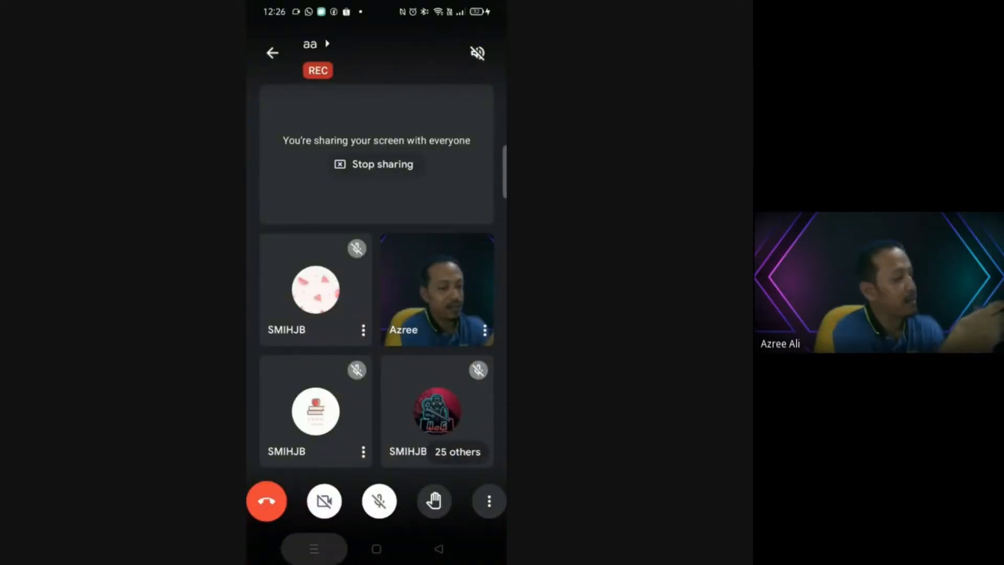
pyautogui.moveTo(324, 272); pyautogui.dragTo(304, 272)
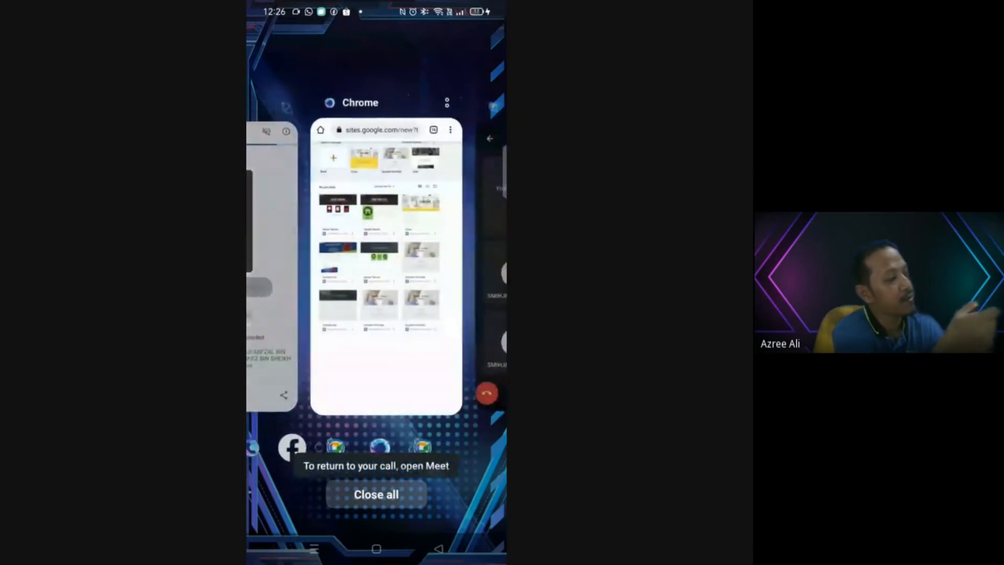
pyautogui.click(377, 266)
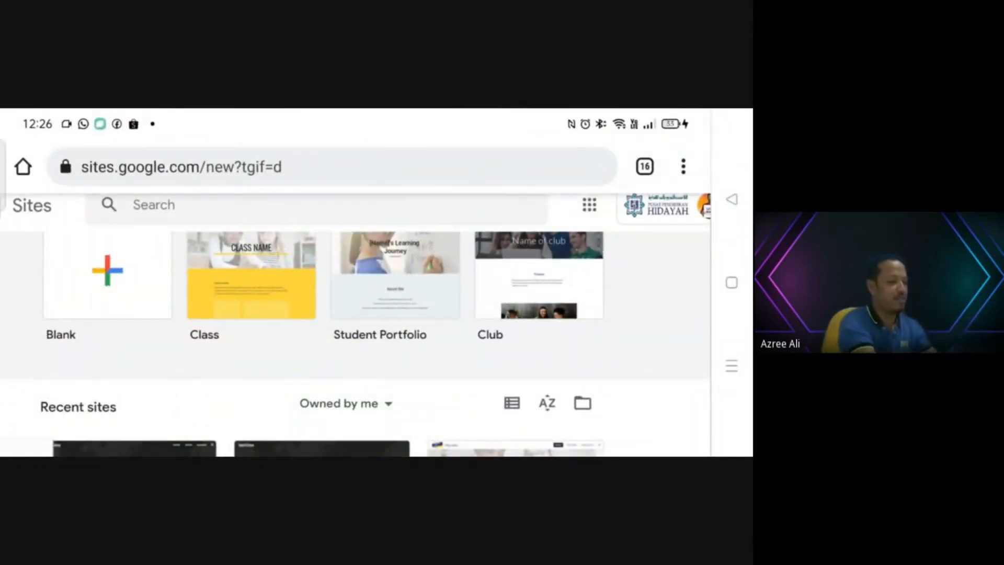
pyautogui.scroll(-3, 356, 324)
pyautogui.scroll(2, 356, 324)
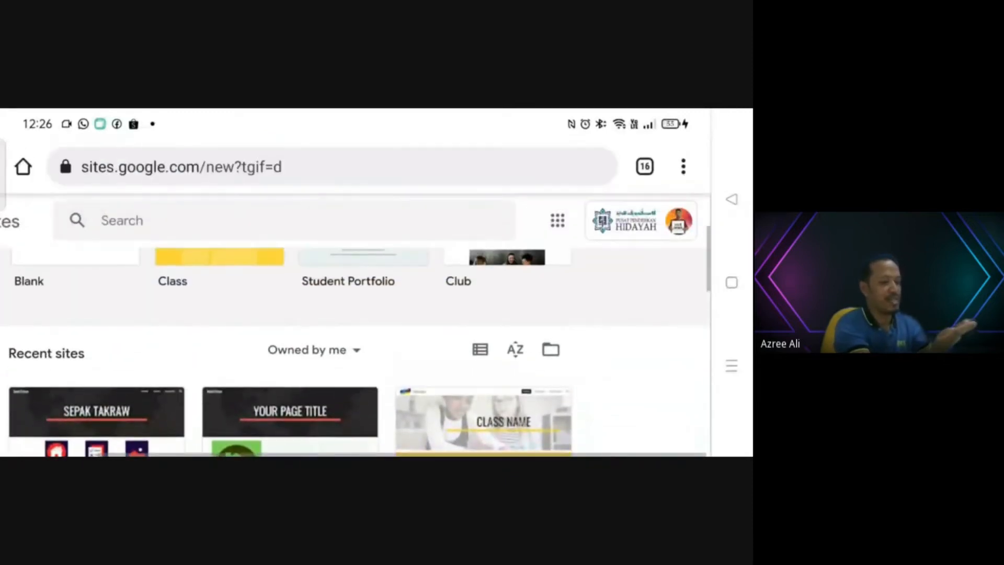
pyautogui.scroll(3, 356, 324)
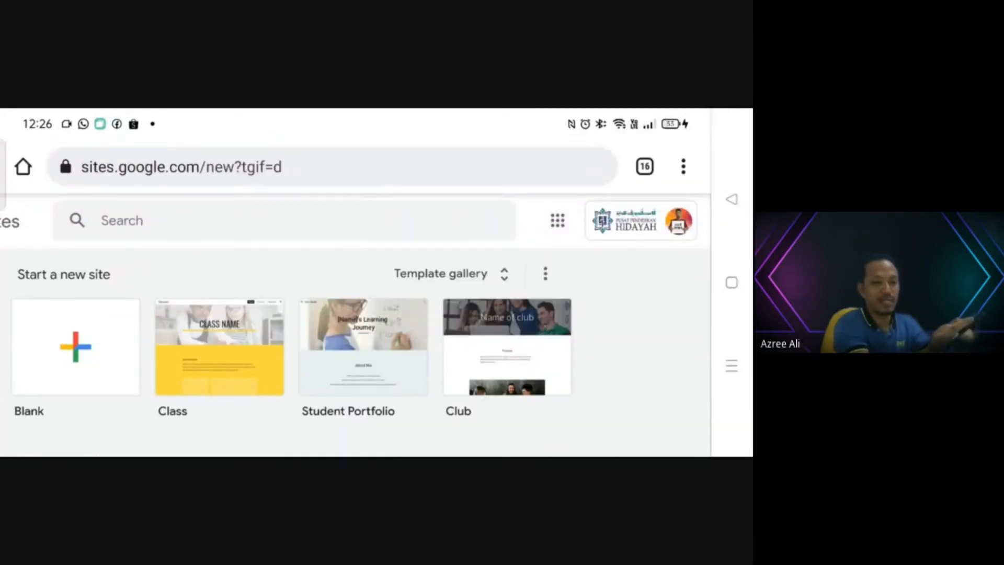
pyautogui.scroll(-6, 356, 325)
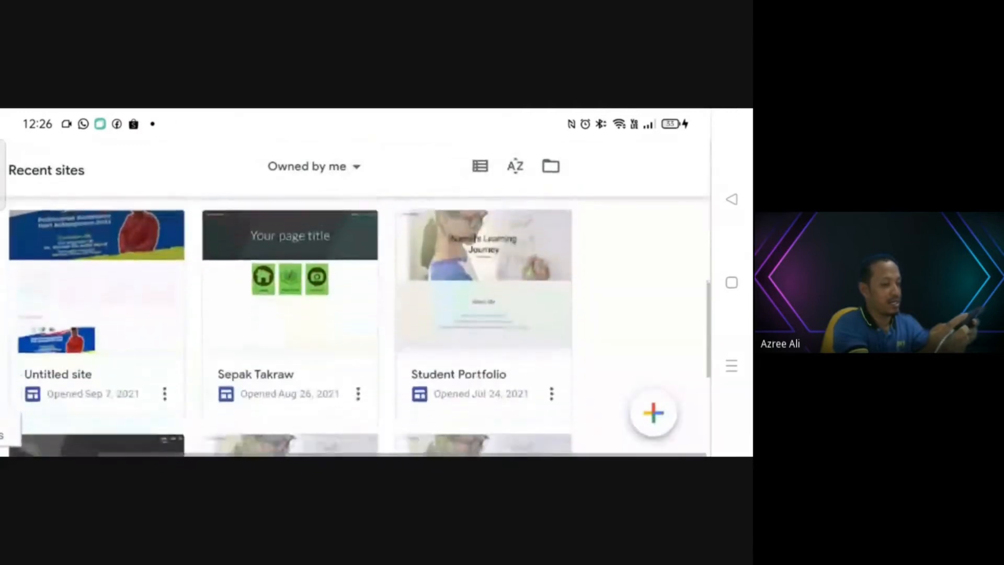
pyautogui.scroll(-3, 356, 325)
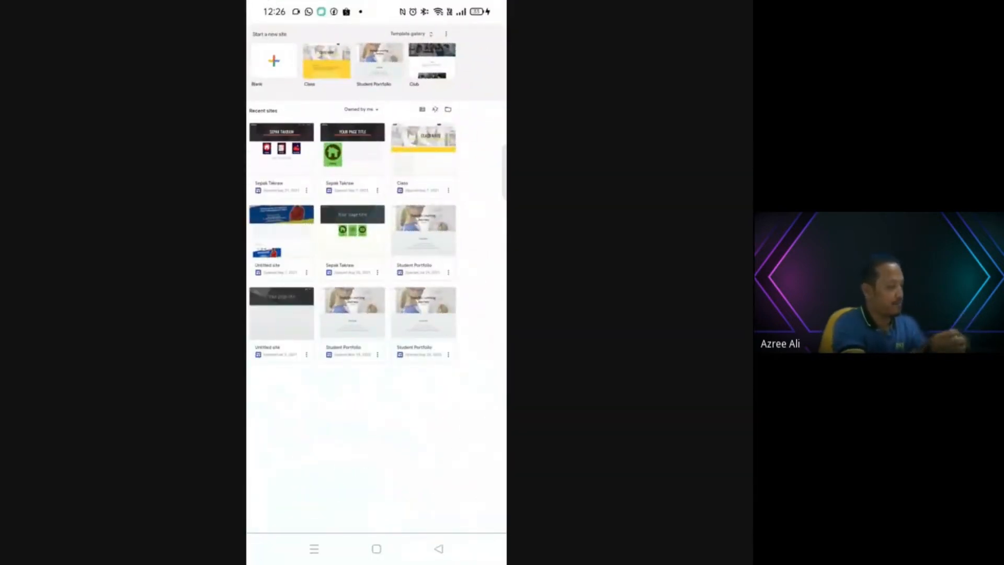
# Switch back to the Meet call and open its additional call options.
pyautogui.click(314, 549)
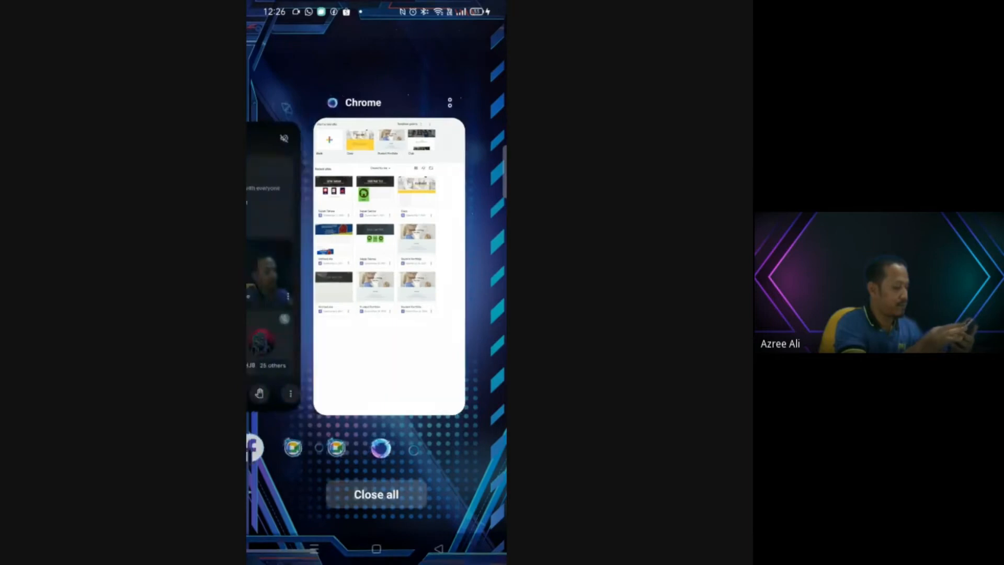
pyautogui.moveTo(335, 272); pyautogui.dragTo(460, 272)
pyautogui.click(376, 272)
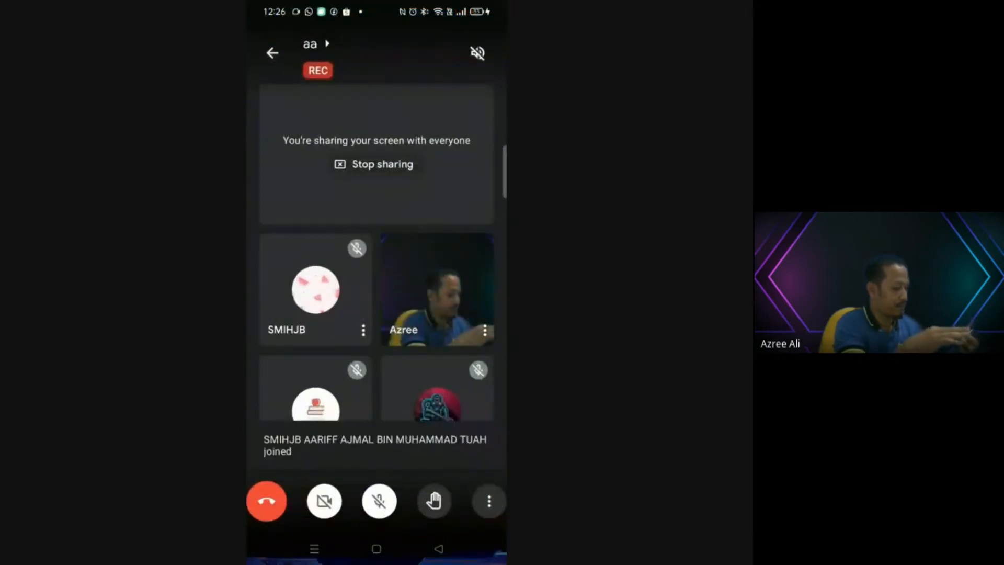
pyautogui.click(489, 501)
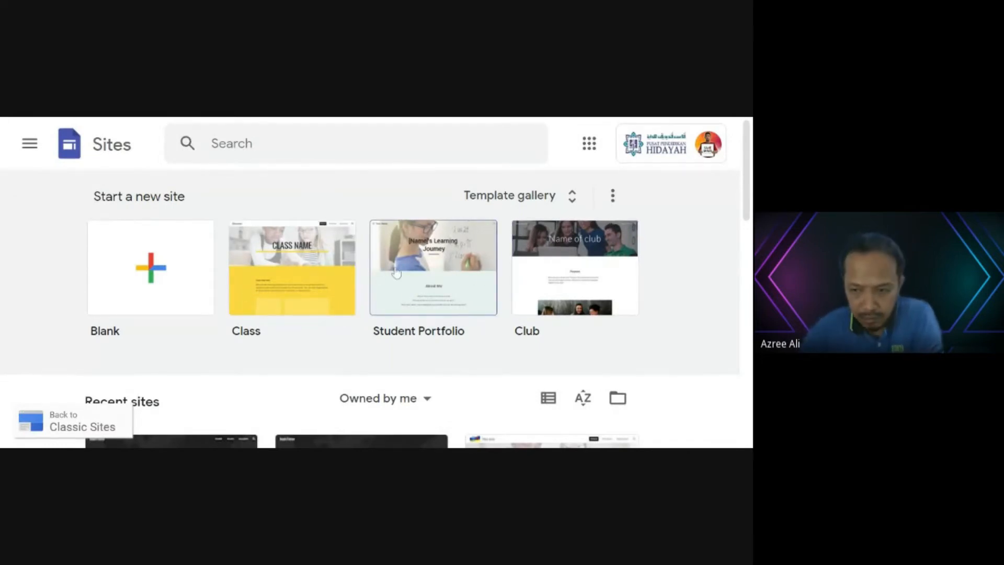
# Create a new blank site and dismiss the template gallery suggestion.
pyautogui.scroll(-3, 470, 272)
pyautogui.scroll(3, 384, 267)
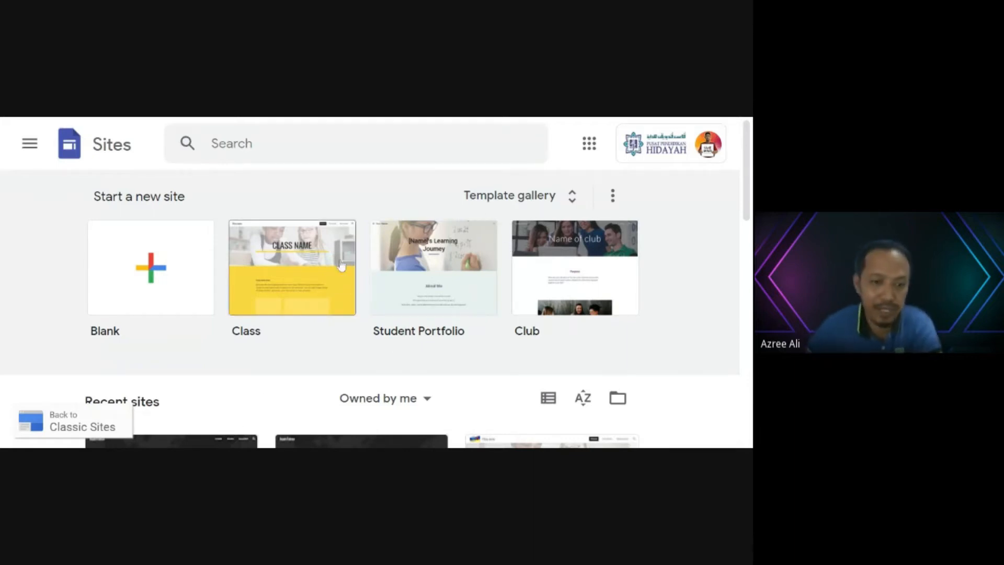
pyautogui.click(147, 273)
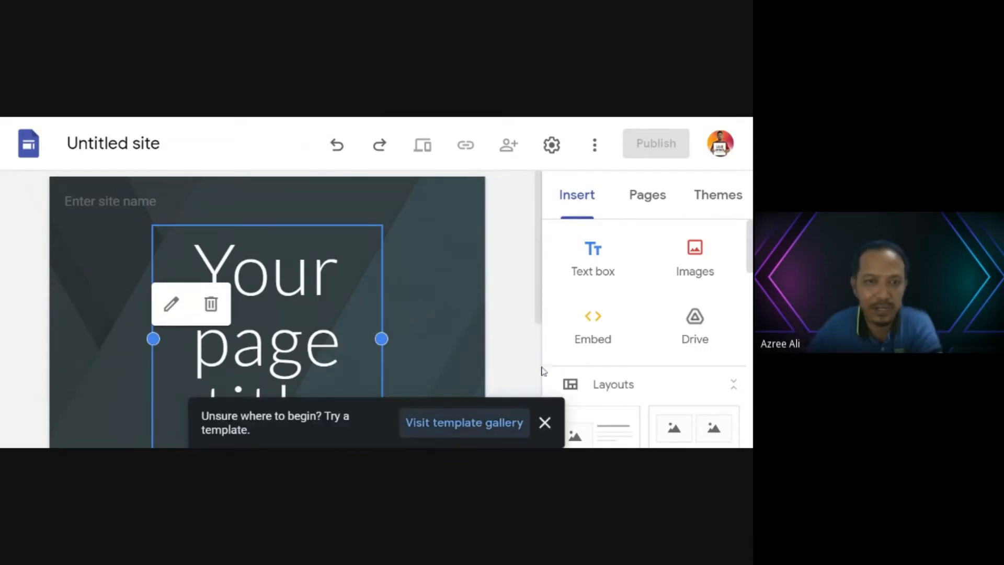
pyautogui.click(546, 424)
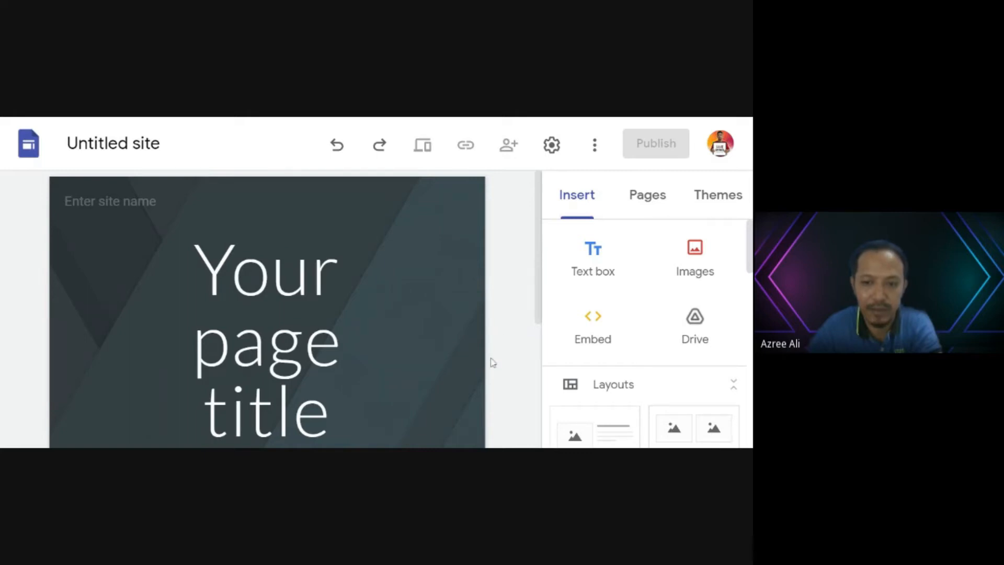
# Look over the blank page's header and body area, with the browser zoomed out three levels.
pyautogui.scroll(-5, 496, 292)
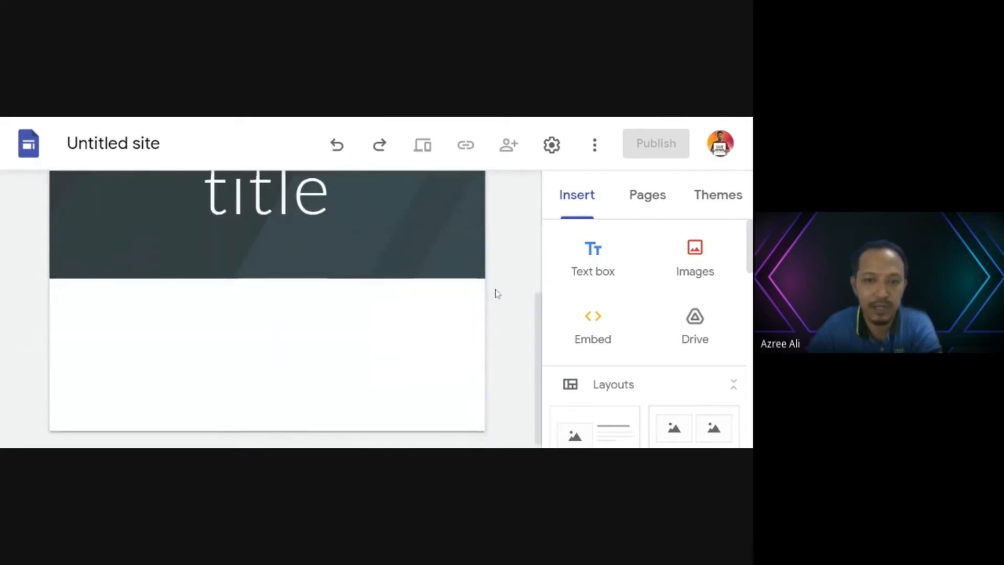
pyautogui.scroll(5, 497, 294)
pyautogui.scroll(-2, 366, 280)
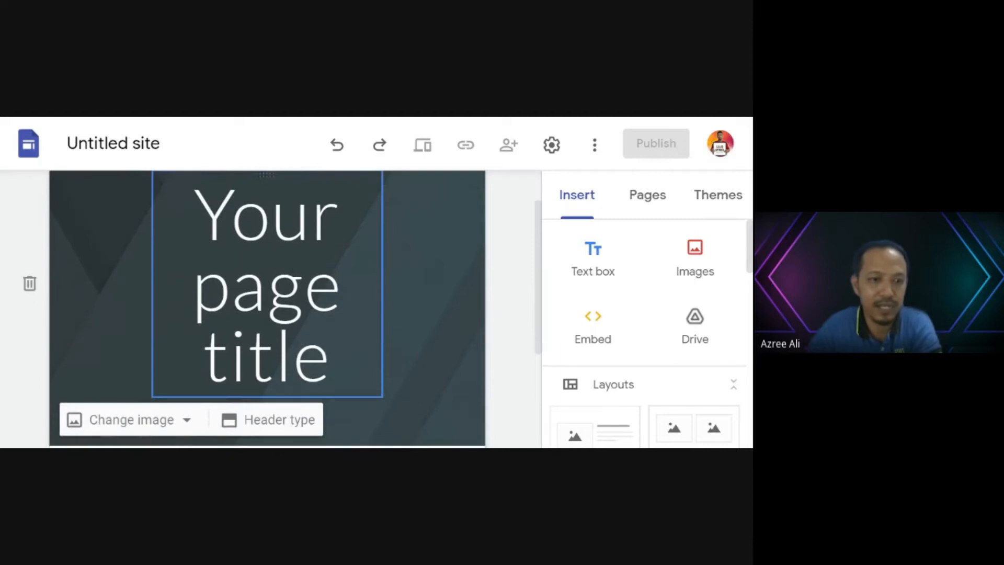
pyautogui.scroll(2, 442, 280)
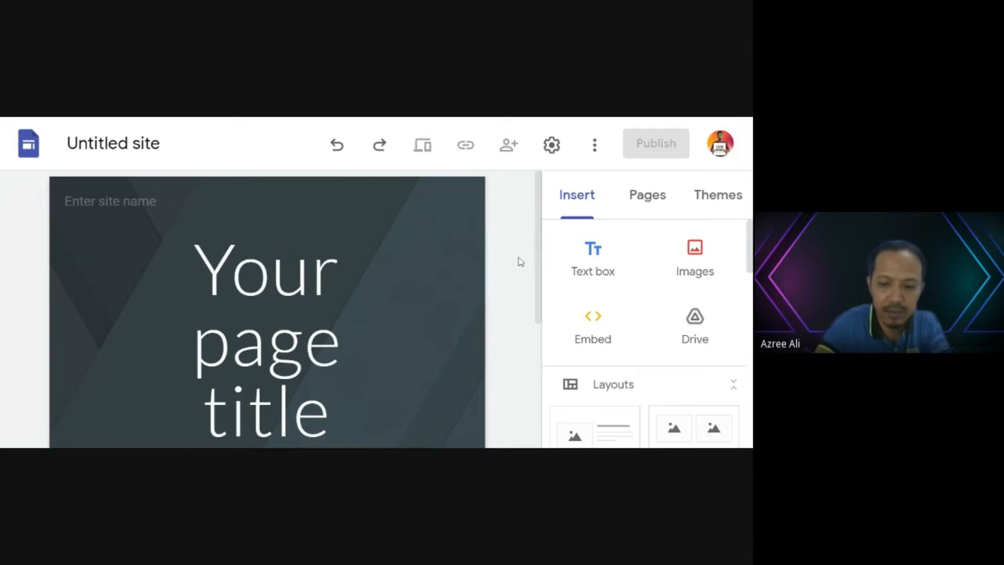
pyautogui.hotkey('ctrl', '-')
pyautogui.hotkey('ctrl', '-')
pyautogui.hotkey('ctrl', '-')
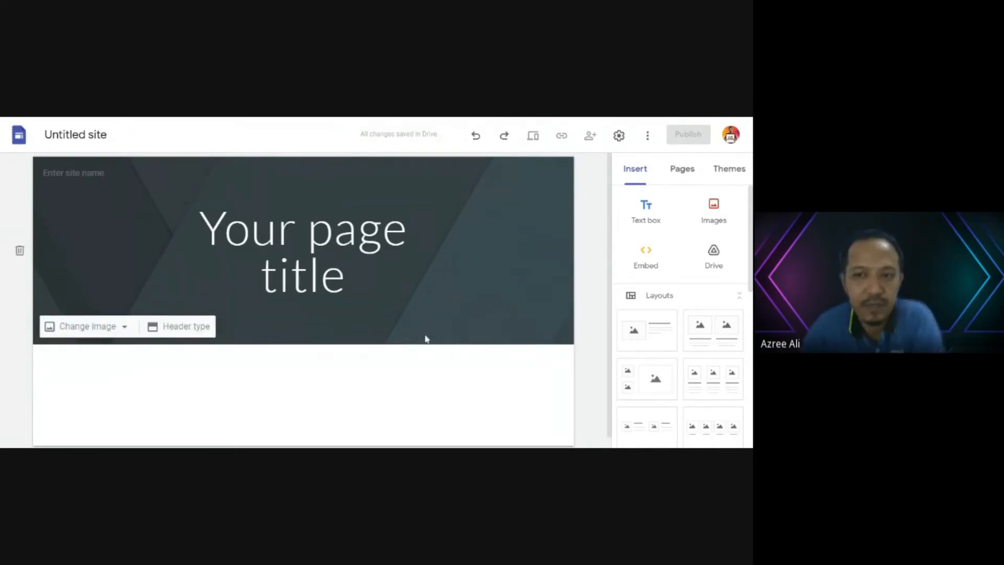
pyautogui.scroll(-1, 474, 324)
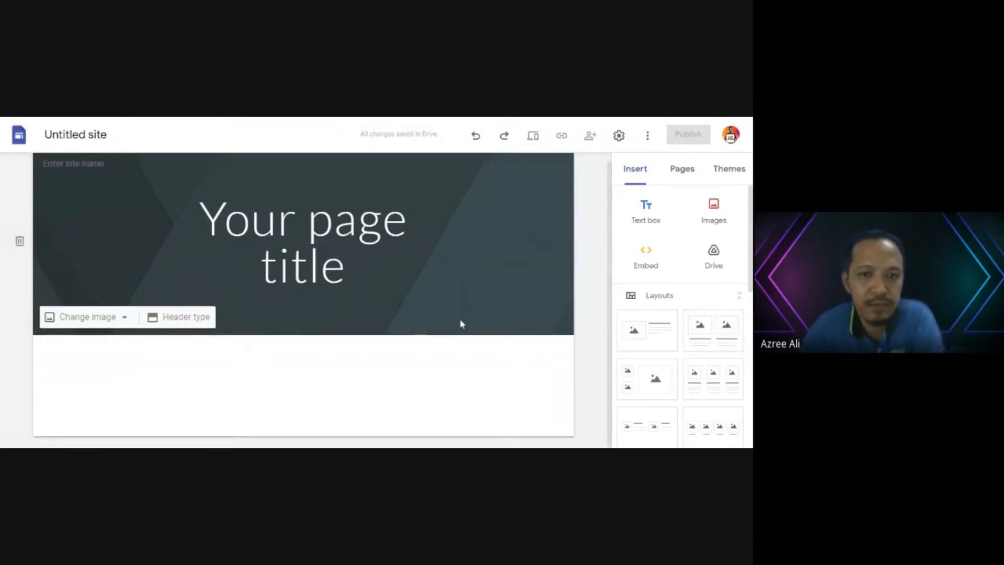
pyautogui.scroll(1, 462, 321)
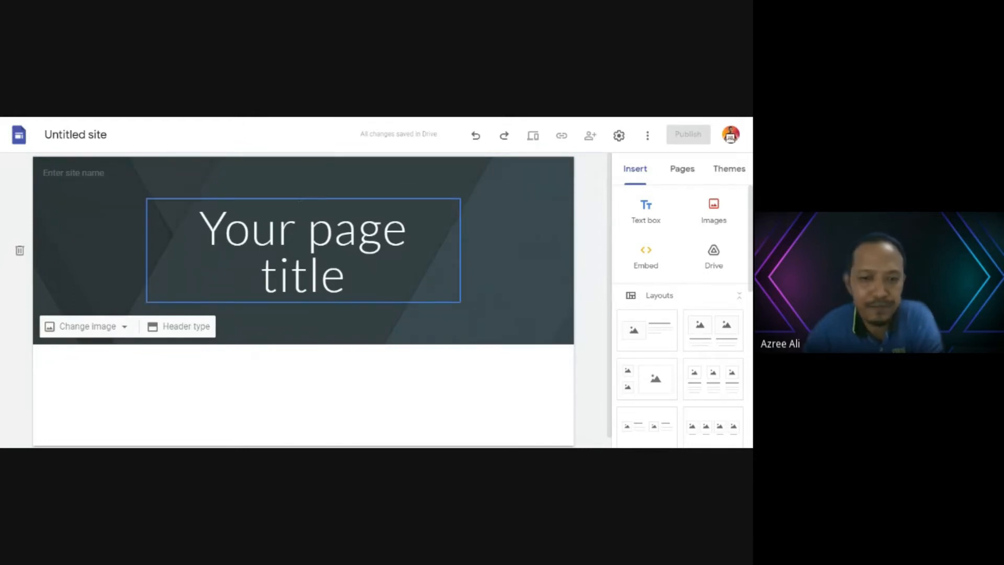
pyautogui.scroll(-1, 511, 404)
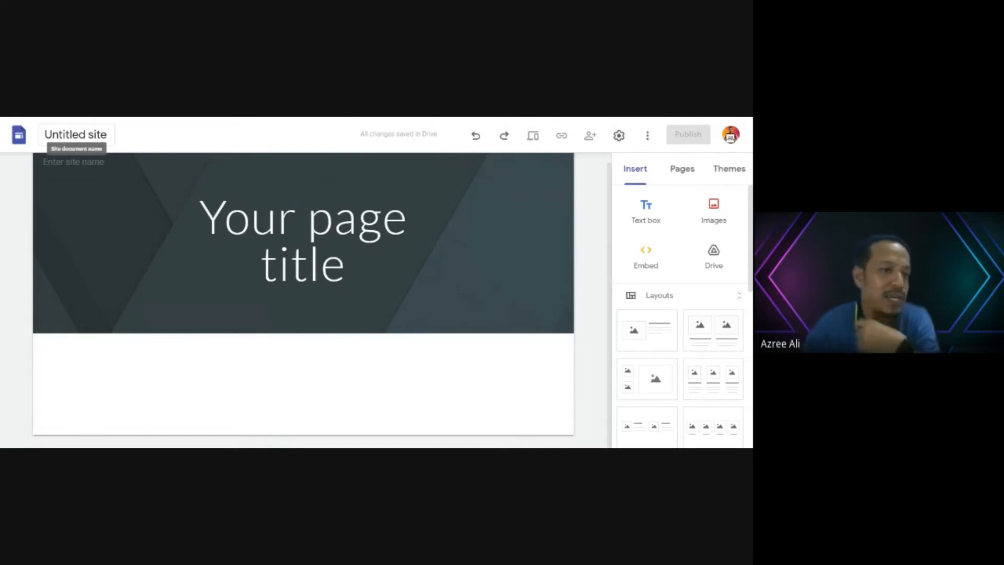
# Rename the site document as Sepak Takraw.
pyautogui.click(76, 134)
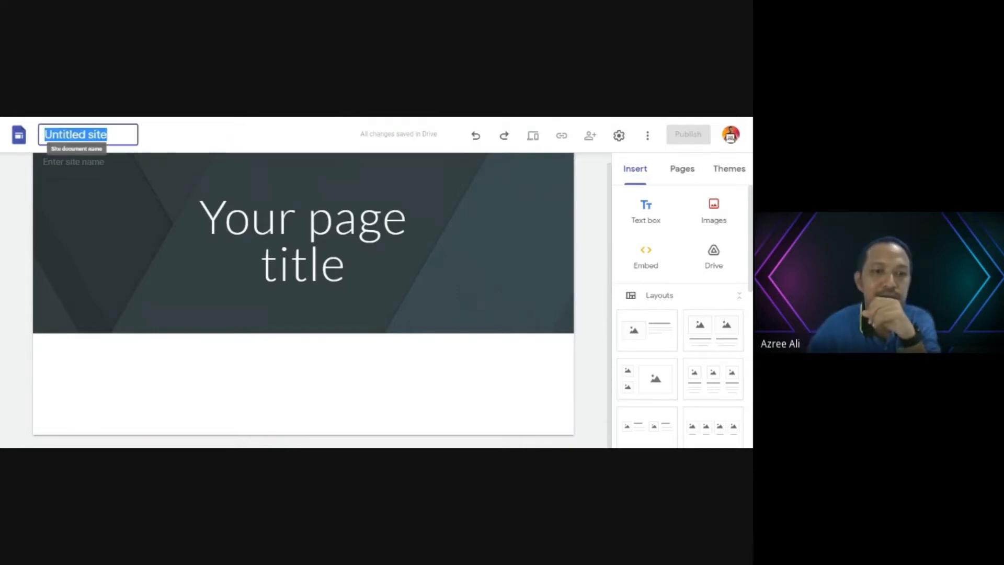
pyautogui.click(107, 135)
pyautogui.moveTo(107, 135); pyautogui.dragTo(30, 137)
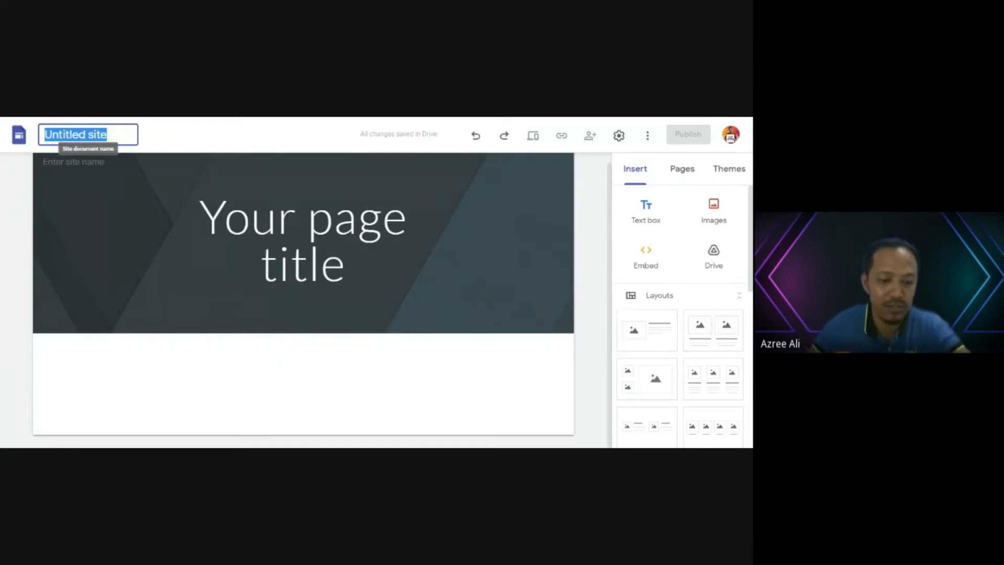
pyautogui.write('s')
pyautogui.press('BackSpace')
pyautogui.write('S')
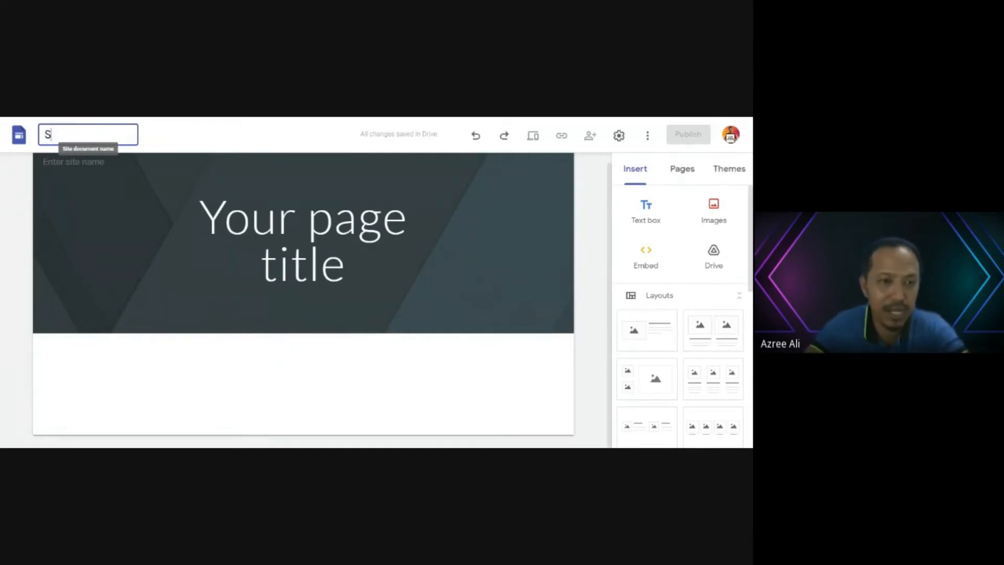
pyautogui.write('ep')
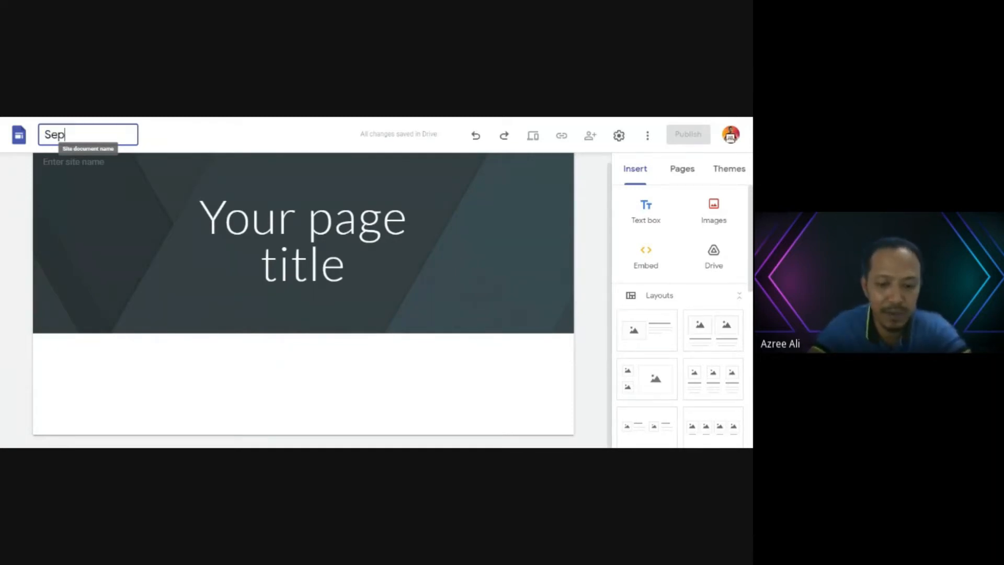
pyautogui.write('ak')
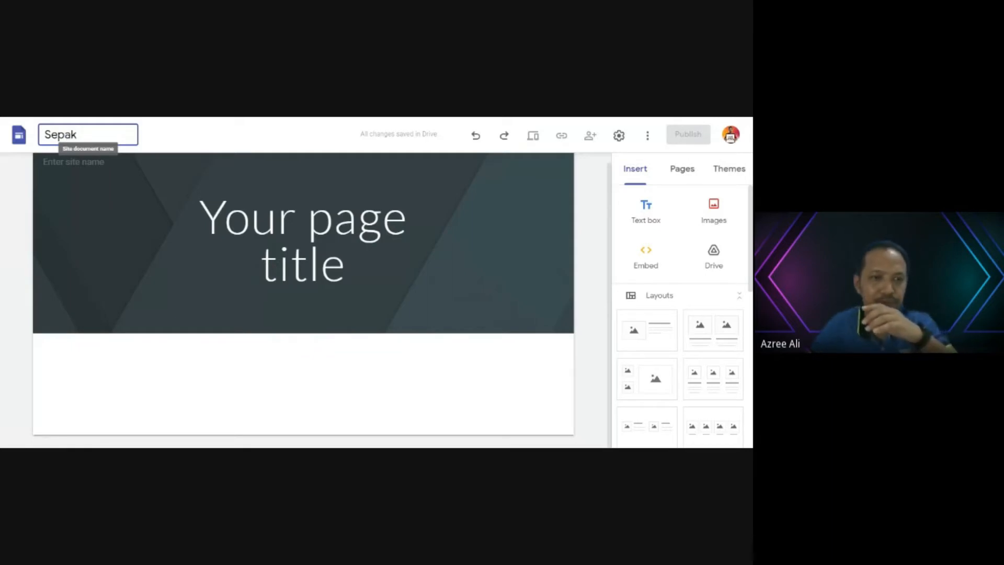
pyautogui.write(' Takraw')
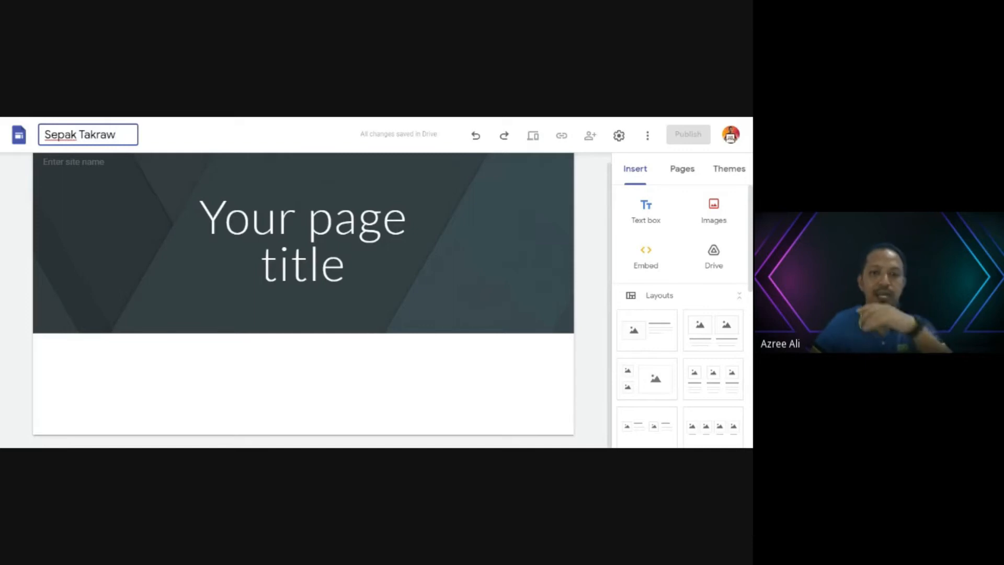
pyautogui.click(303, 381)
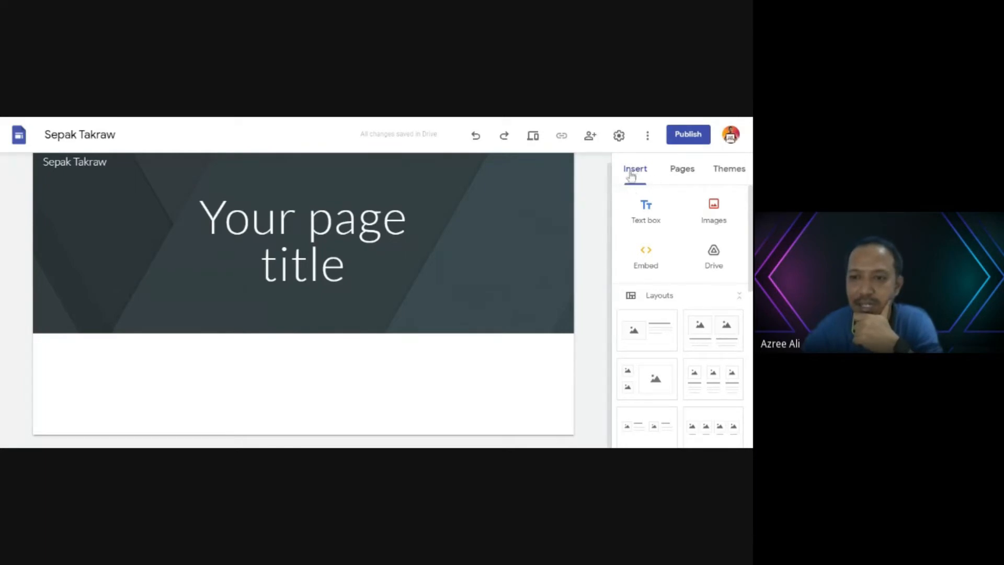
# Examine the site's page list and the content layouts available for insertion.
pyautogui.click(675, 173)
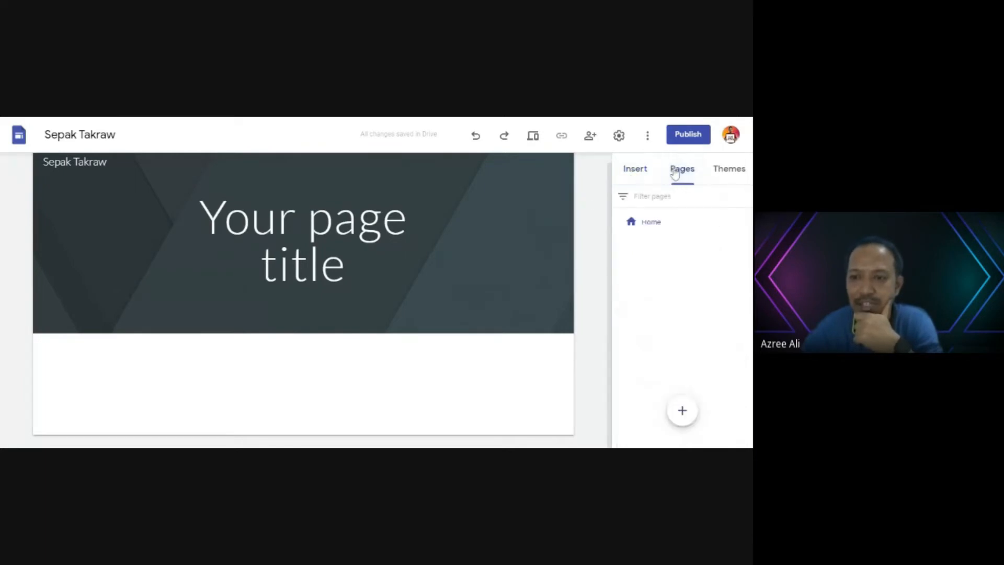
pyautogui.click(638, 171)
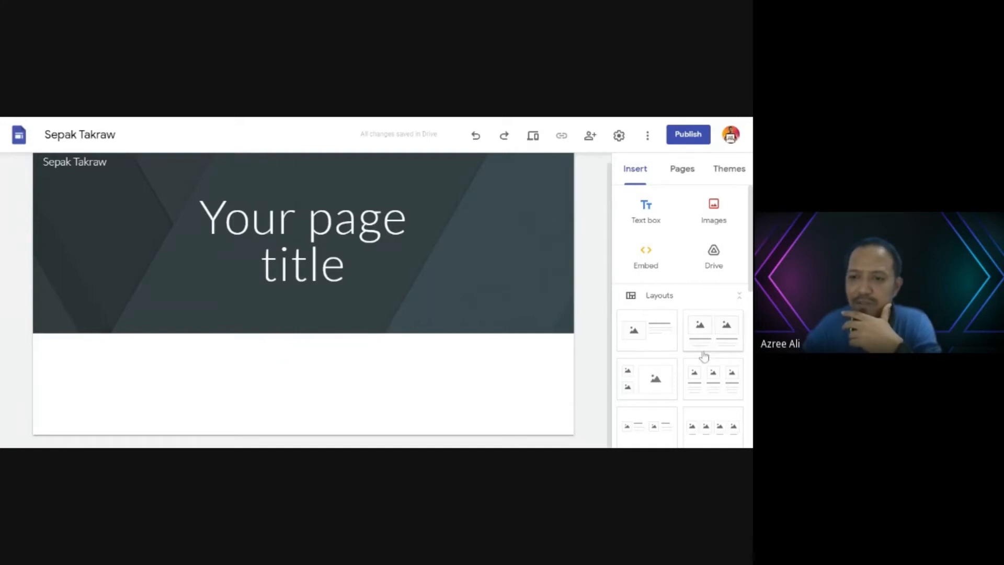
pyautogui.scroll(-1, 698, 351)
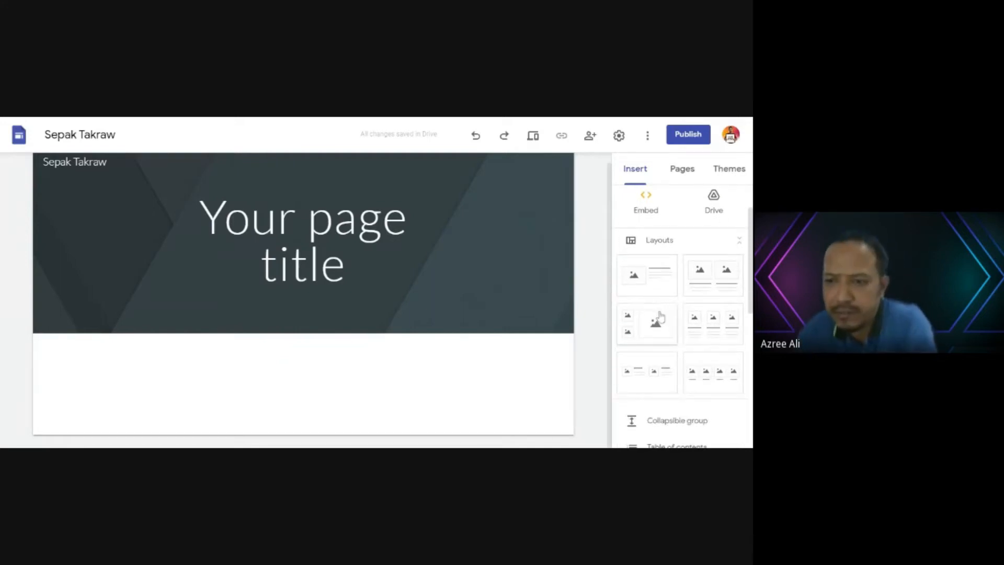
pyautogui.scroll(-1, 669, 303)
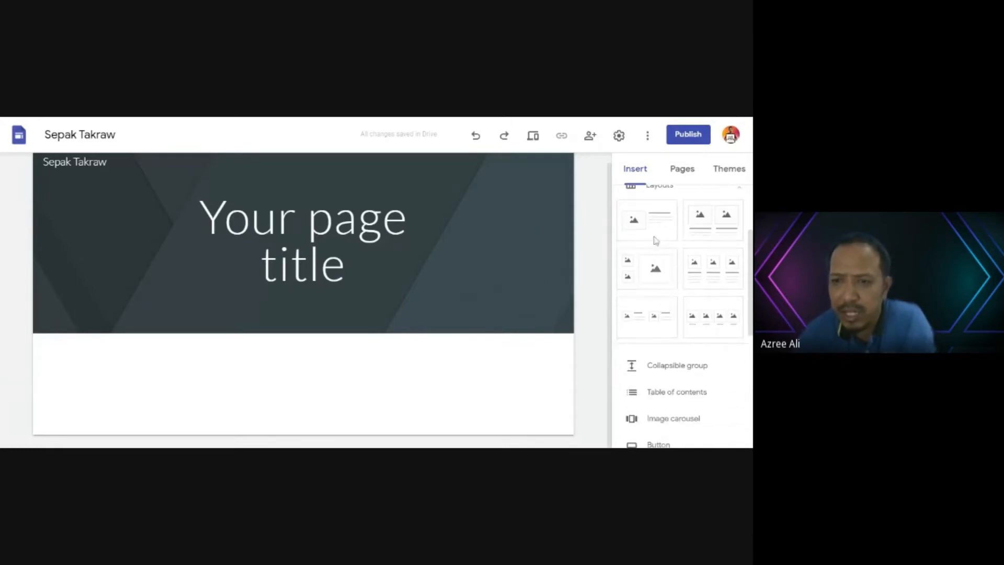
pyautogui.scroll(1, 633, 242)
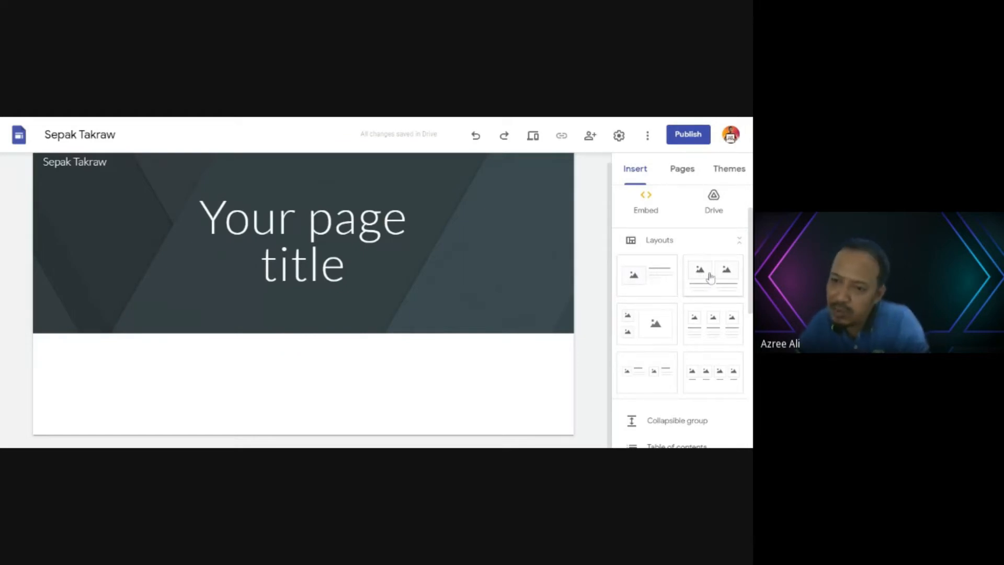
# Examine the insertable elements listed below the layouts, from Collapsible group through Charts.
pyautogui.scroll(-1, 712, 290)
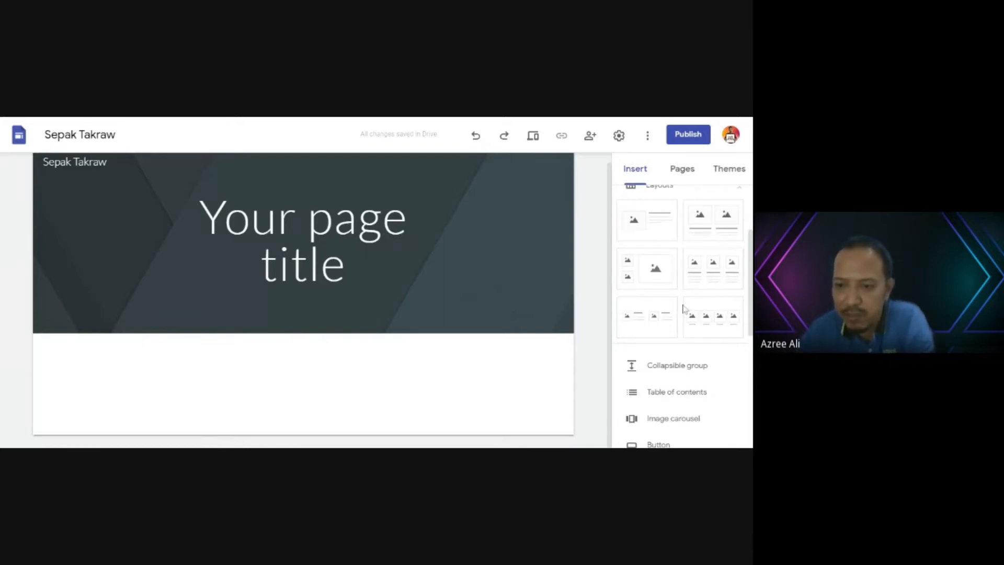
pyautogui.scroll(-2, 682, 313)
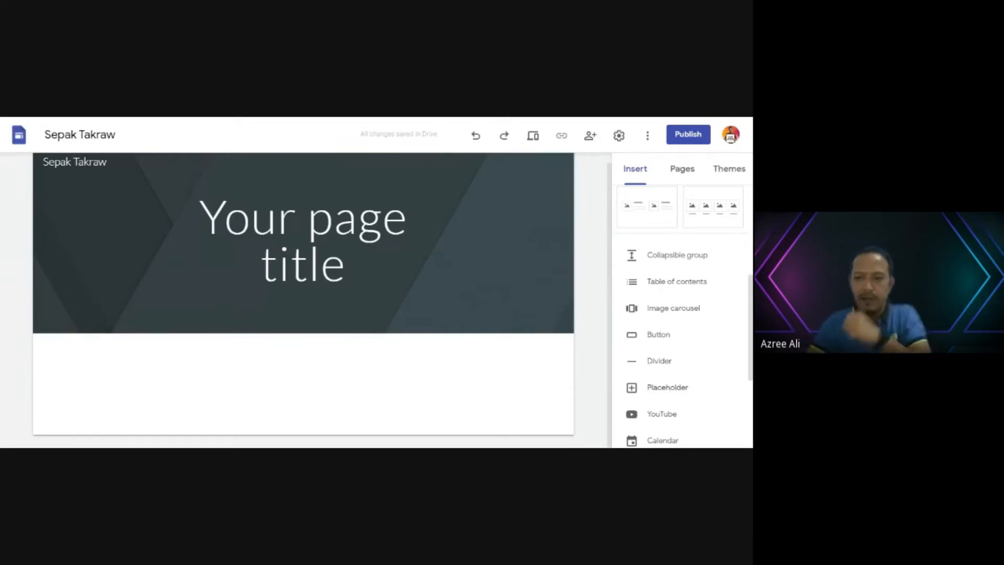
pyautogui.scroll(-1, 695, 389)
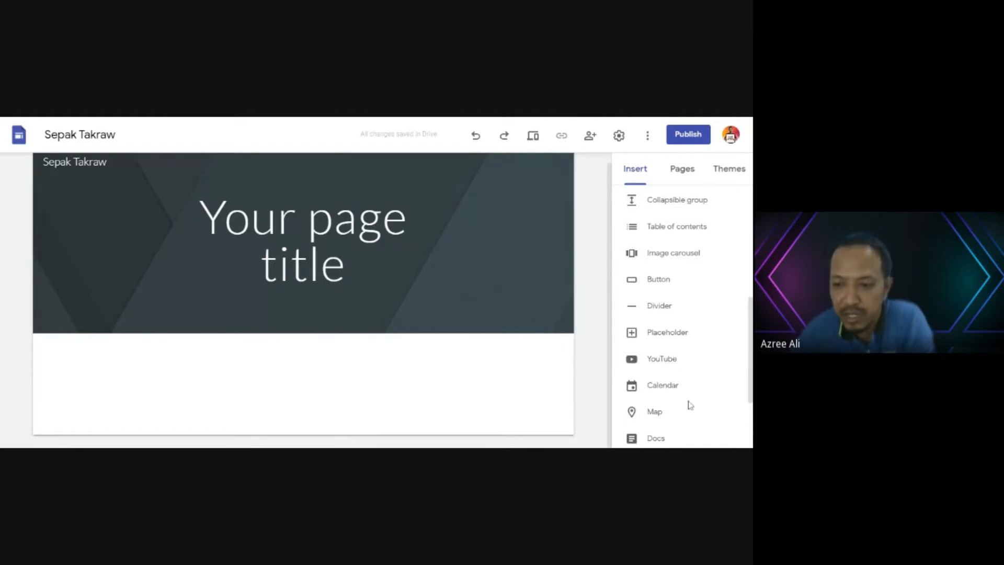
pyautogui.scroll(-2, 676, 392)
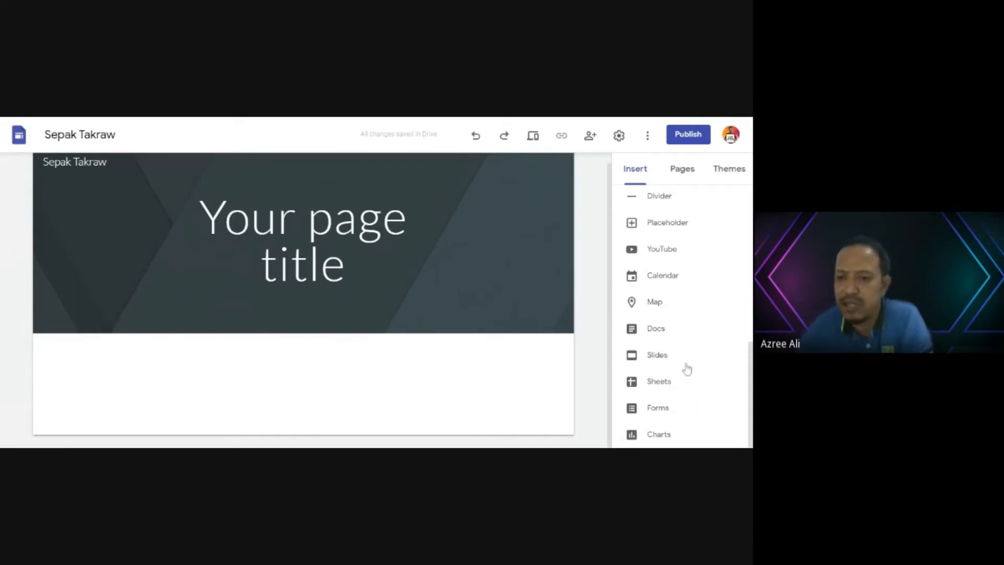
pyautogui.scroll(5, 691, 383)
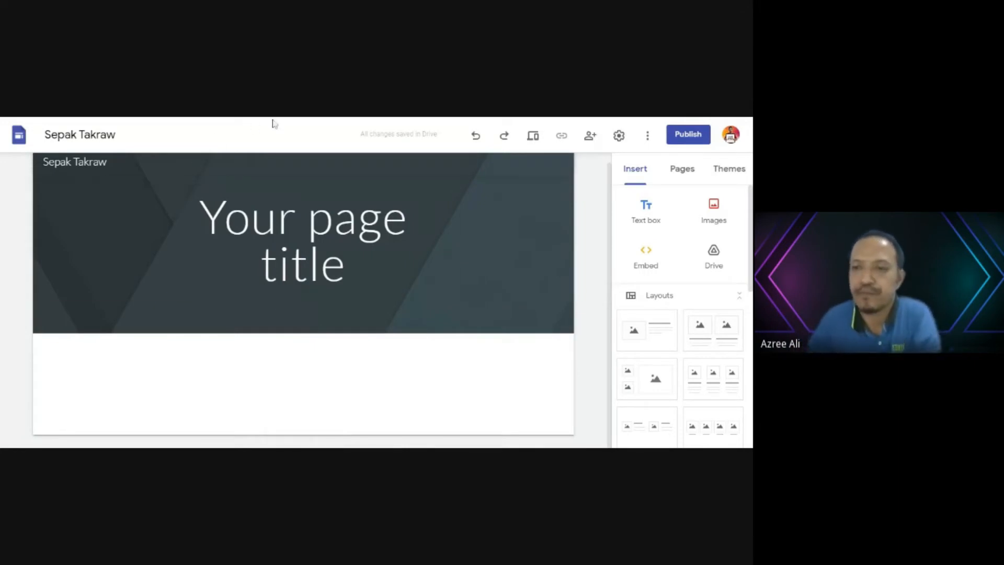
# Inspect the site's page list and open the Home page's name for editing without entering a new one.
pyautogui.click(680, 168)
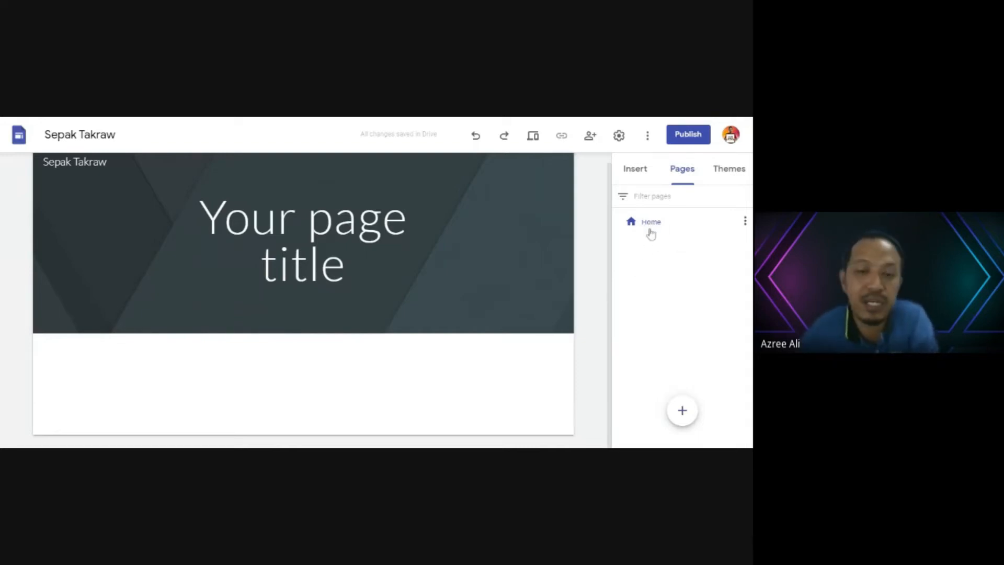
pyautogui.click(654, 227)
pyautogui.doubleClick(656, 226)
pyautogui.click(665, 267)
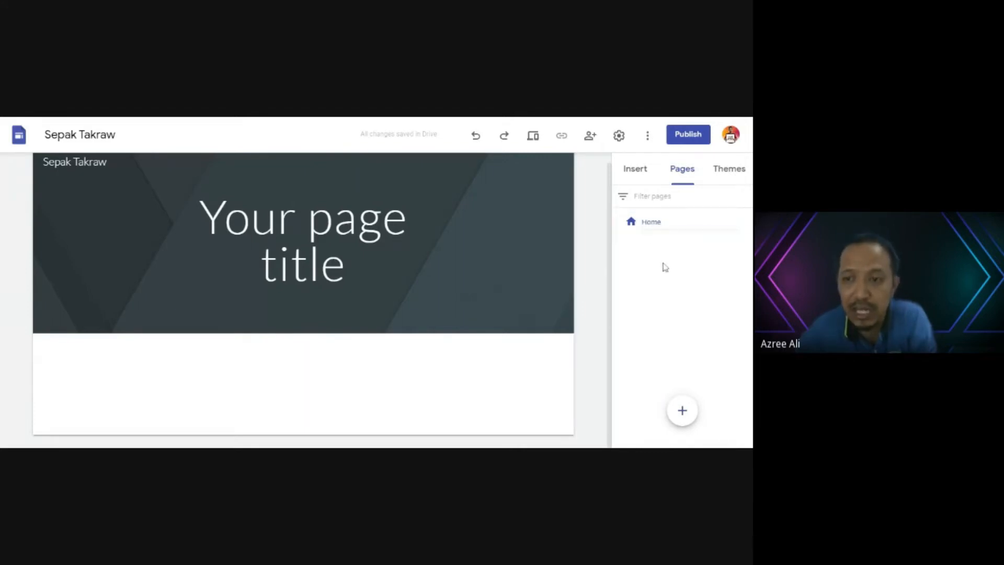
pyautogui.doubleClick(651, 224)
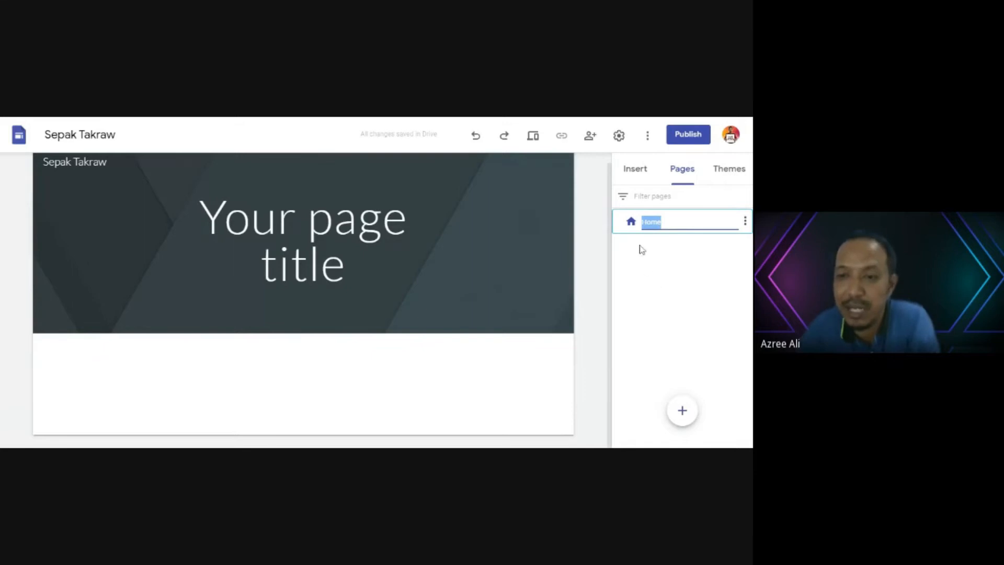
pyautogui.click(656, 256)
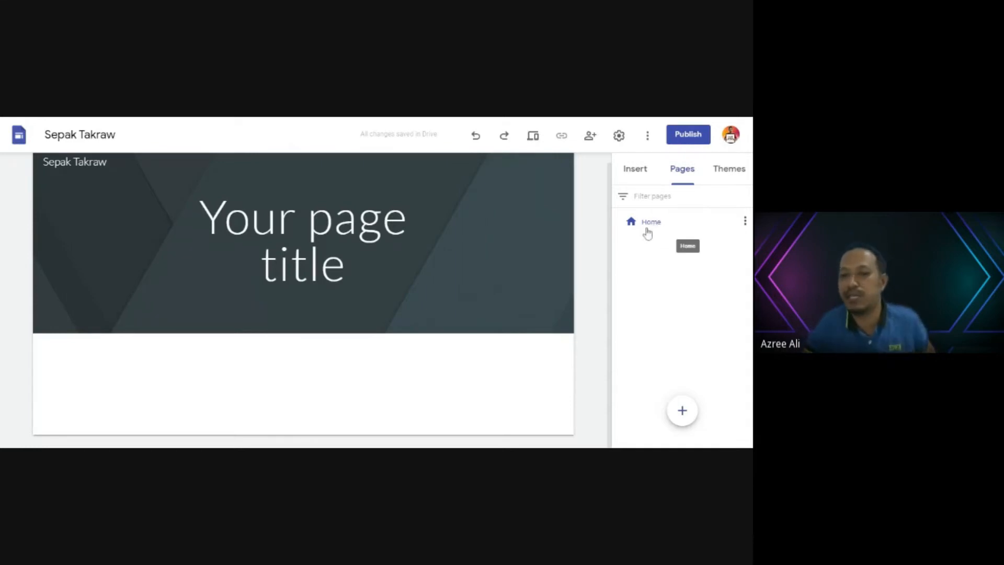
# Look through the themes created by Google and apply the Impression theme to the site.
pyautogui.click(726, 181)
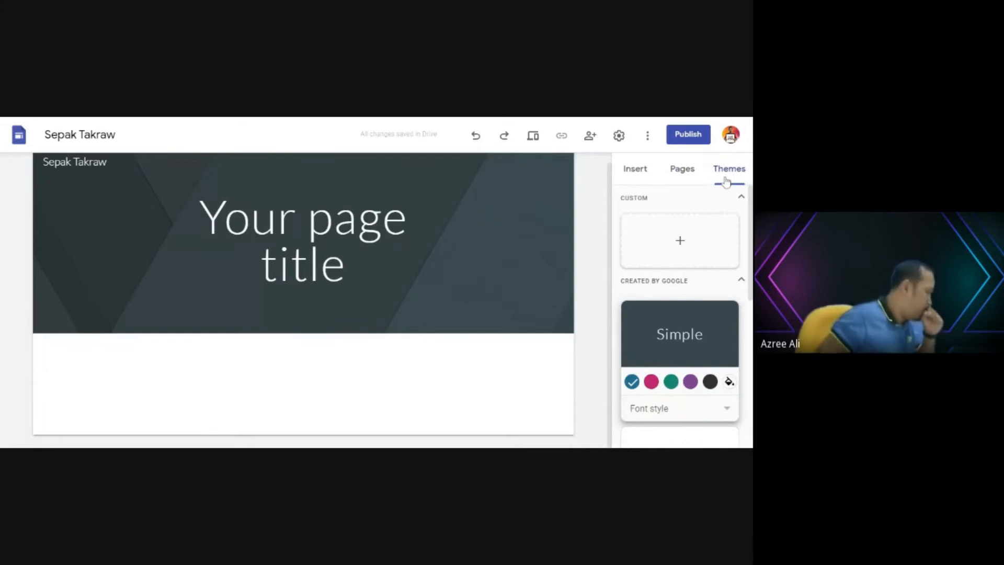
pyautogui.scroll(-6, 704, 314)
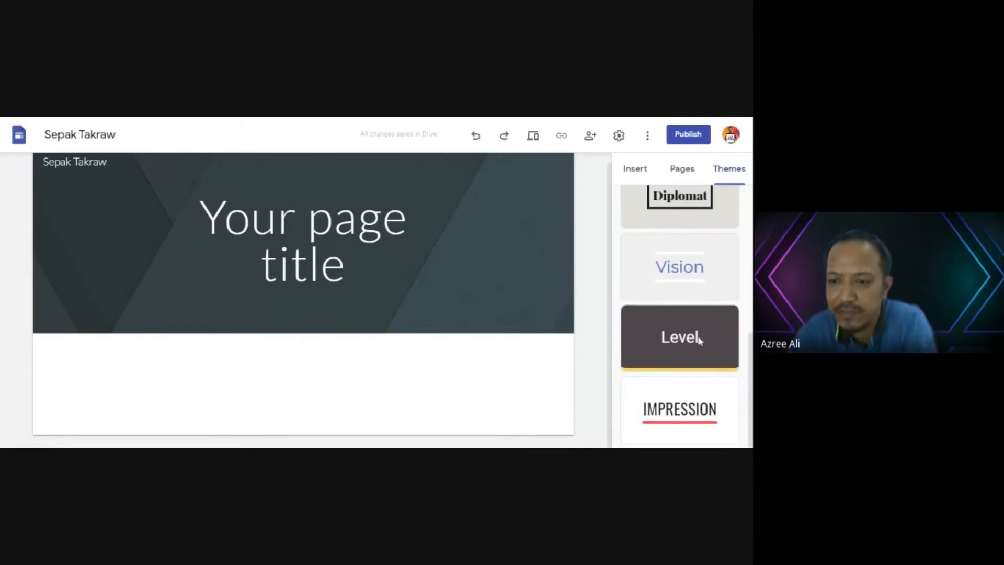
pyautogui.scroll(6, 704, 329)
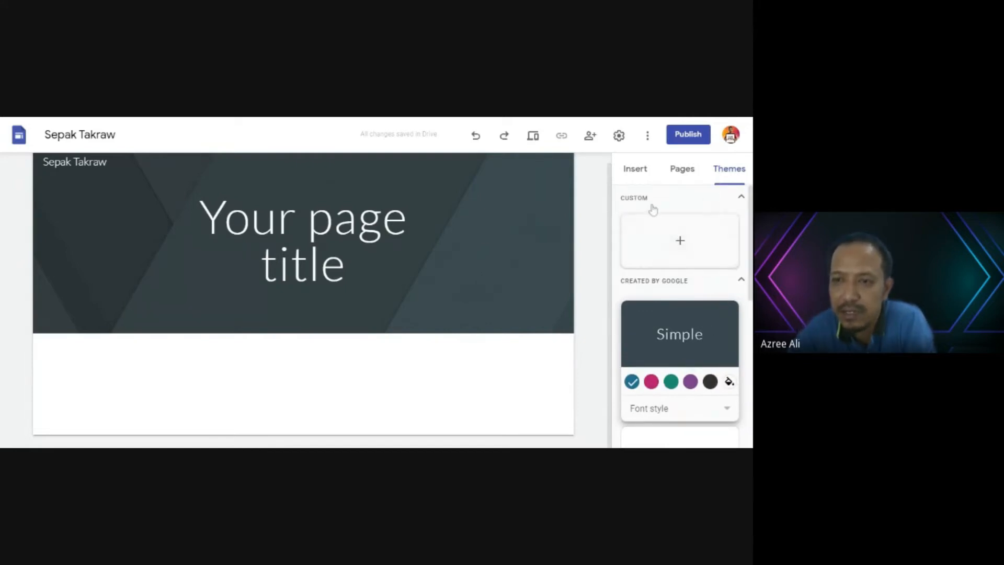
pyautogui.scroll(-2, 675, 302)
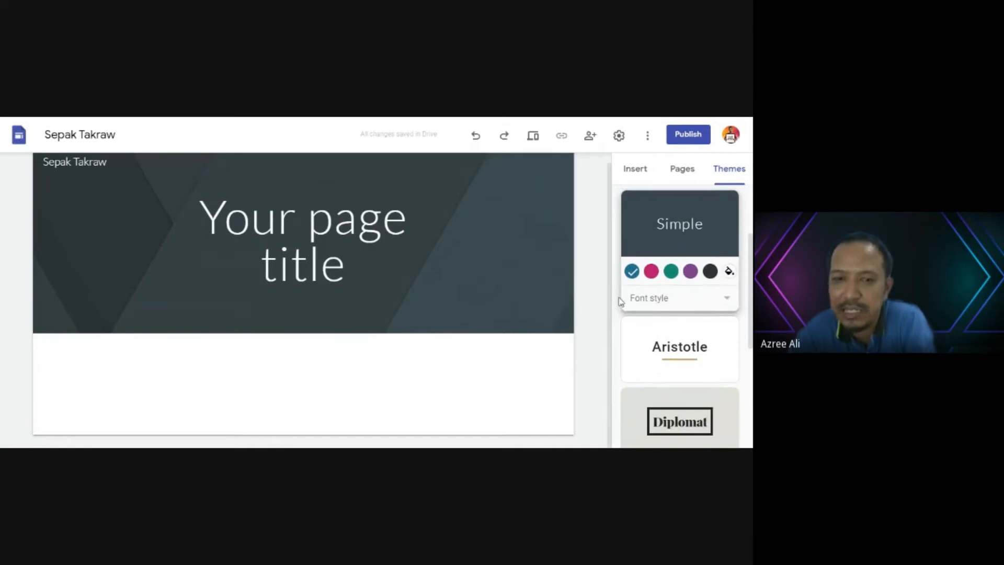
pyautogui.scroll(-3, 685, 268)
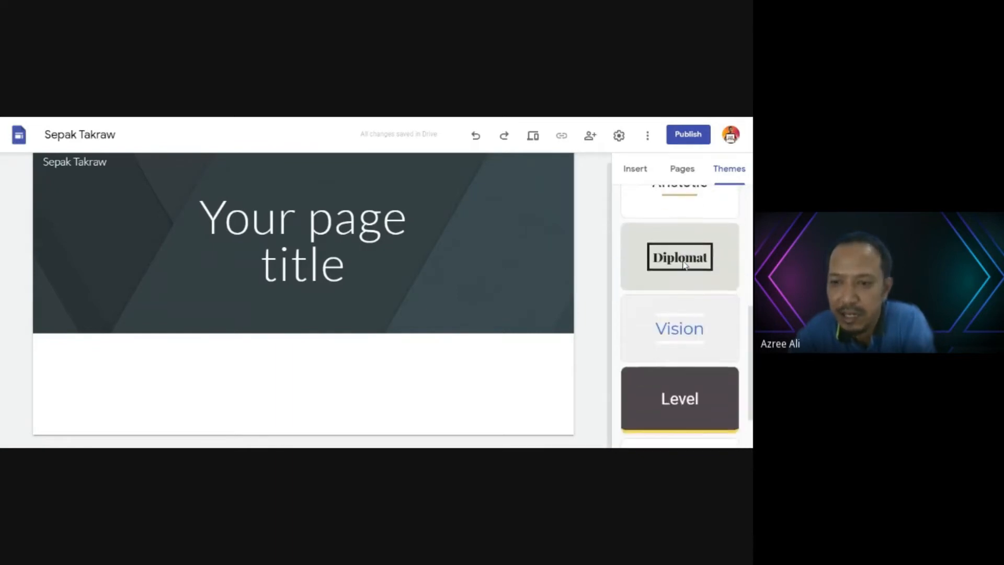
pyautogui.scroll(-1, 706, 291)
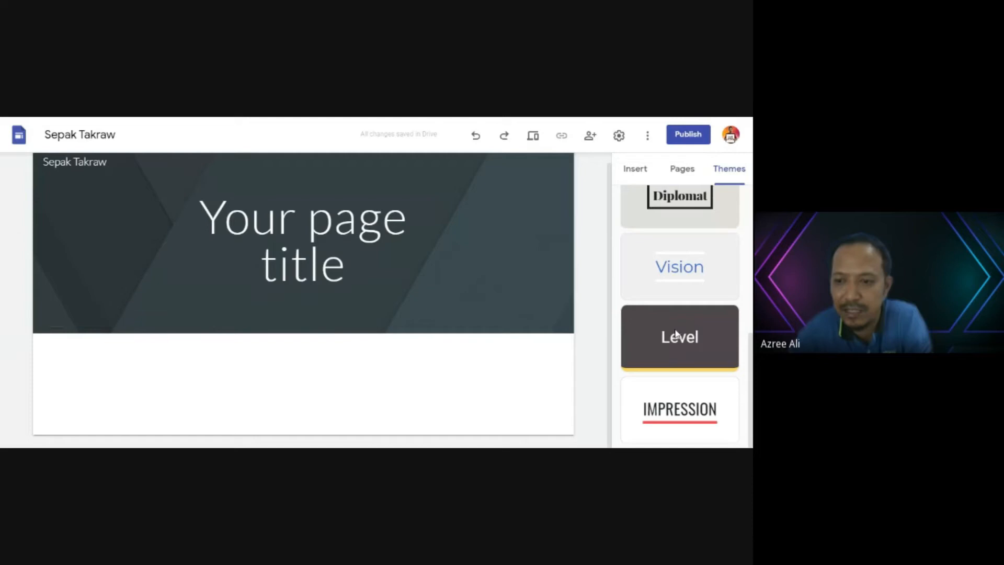
pyautogui.doubleClick(689, 412)
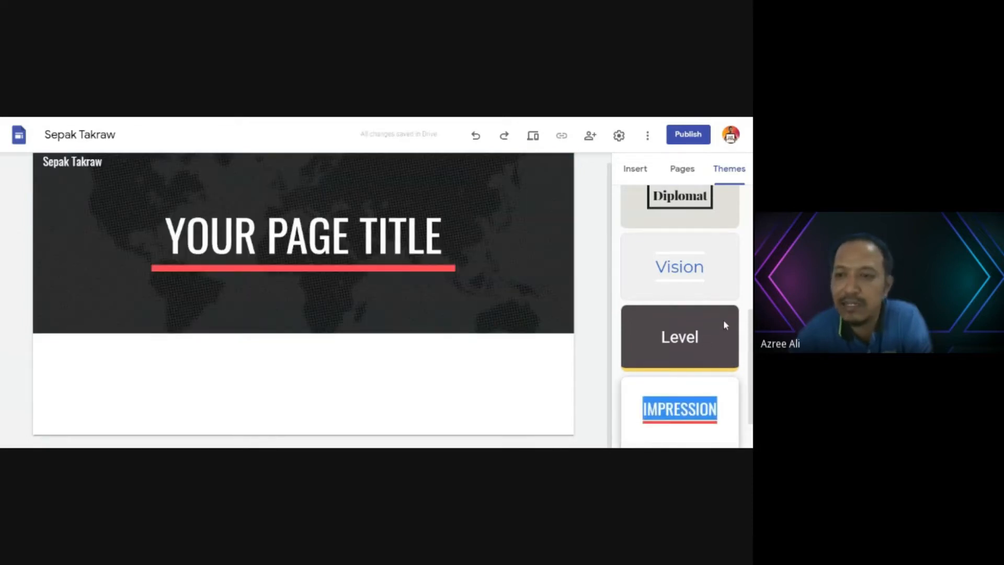
# Try the yellow, blue-grey and dark grey accent colours on the Impression theme.
pyautogui.scroll(3, 685, 311)
pyautogui.scroll(4, 707, 308)
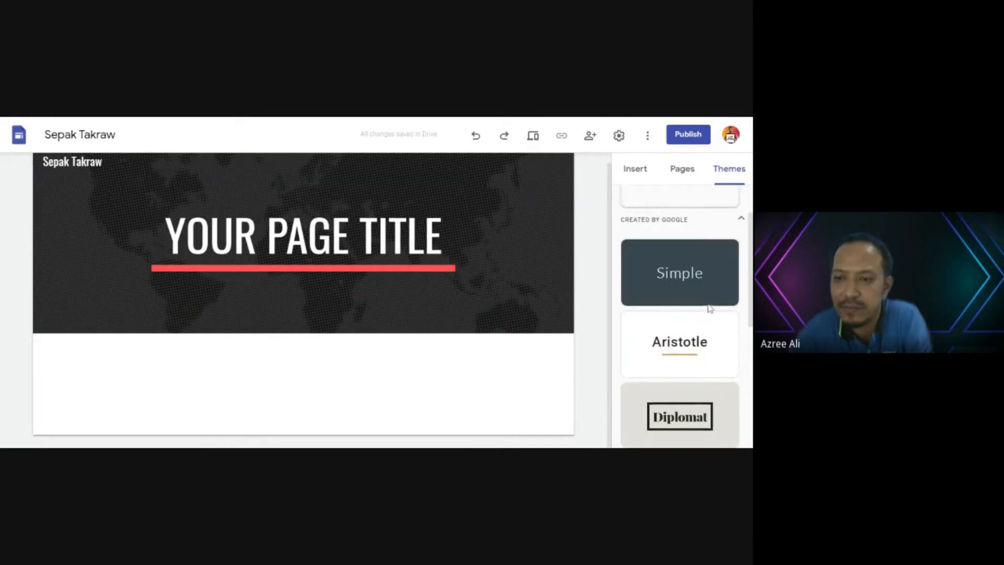
pyautogui.scroll(-2, 707, 308)
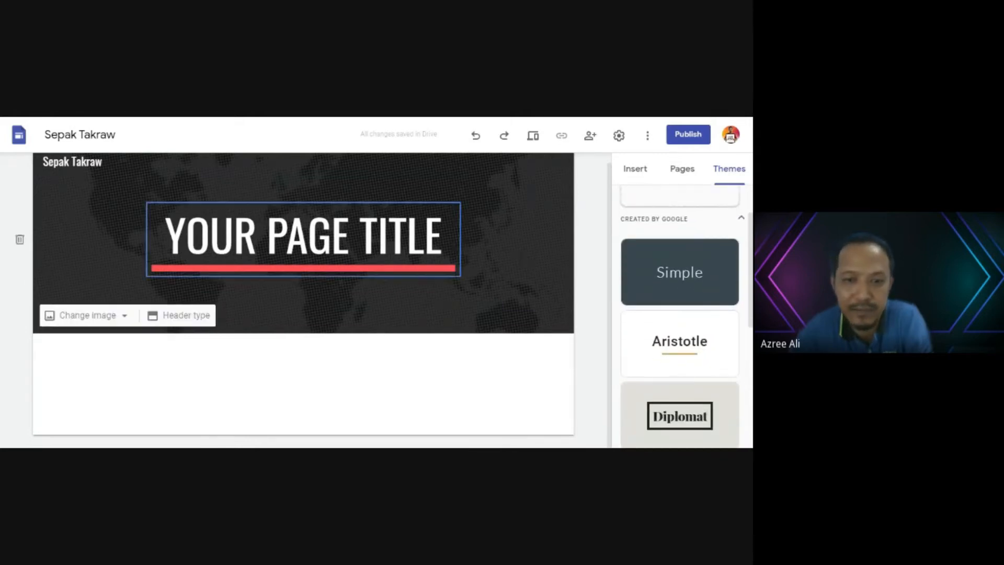
pyautogui.scroll(-3, 680, 377)
pyautogui.scroll(-2, 662, 364)
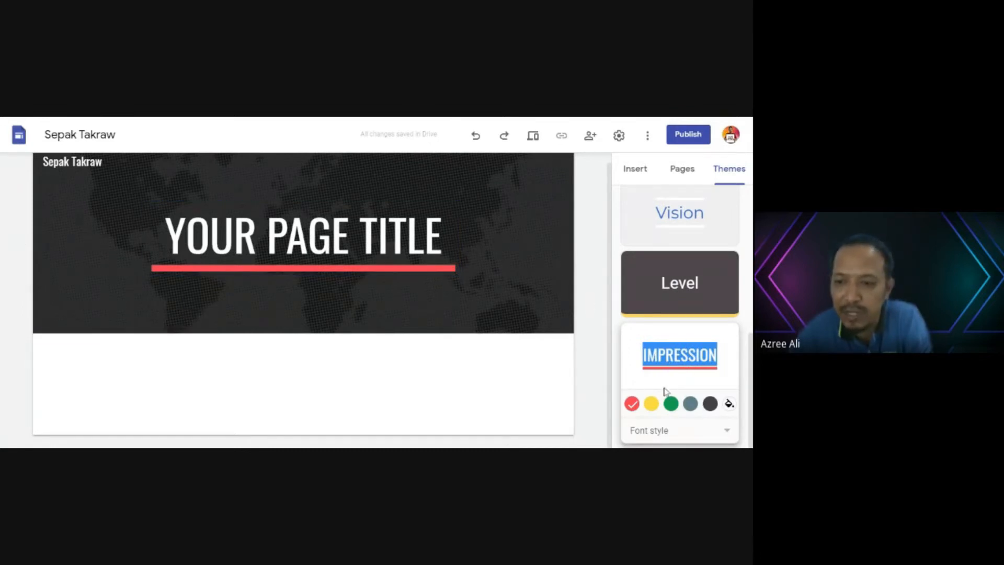
pyautogui.click(651, 405)
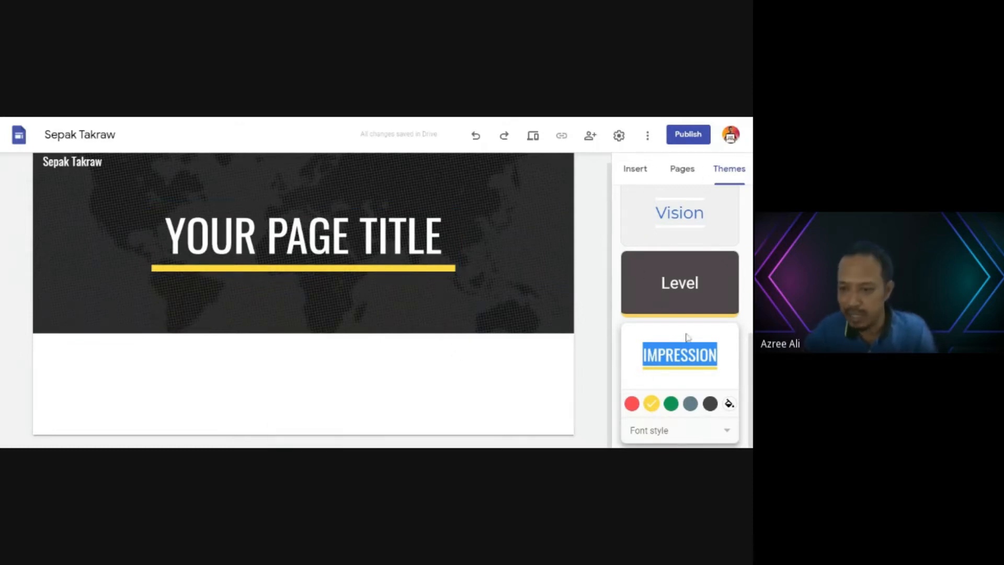
pyautogui.click(691, 404)
pyautogui.click(710, 404)
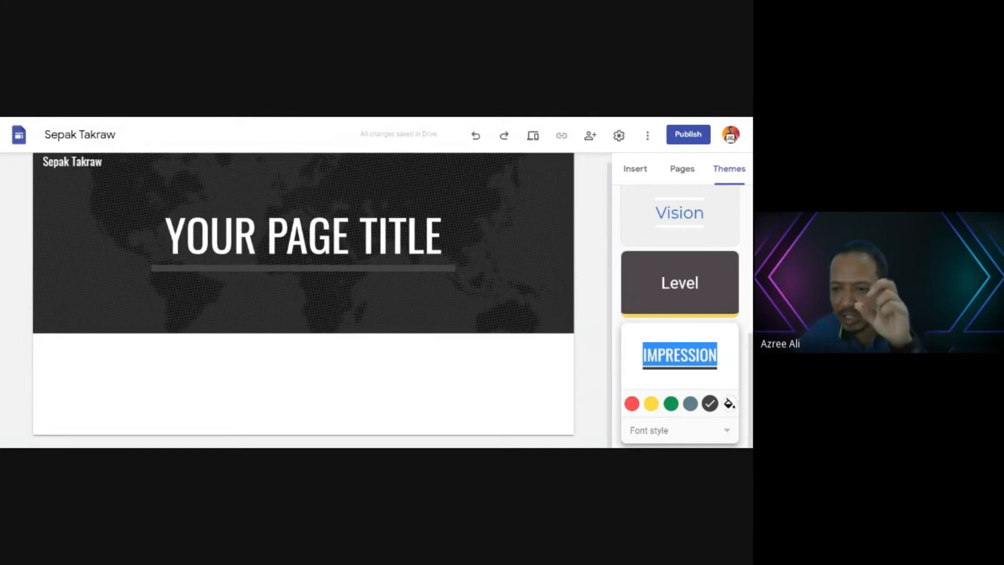
# Give the Impression theme a custom bright magenta accent colour.
pyautogui.click(729, 403)
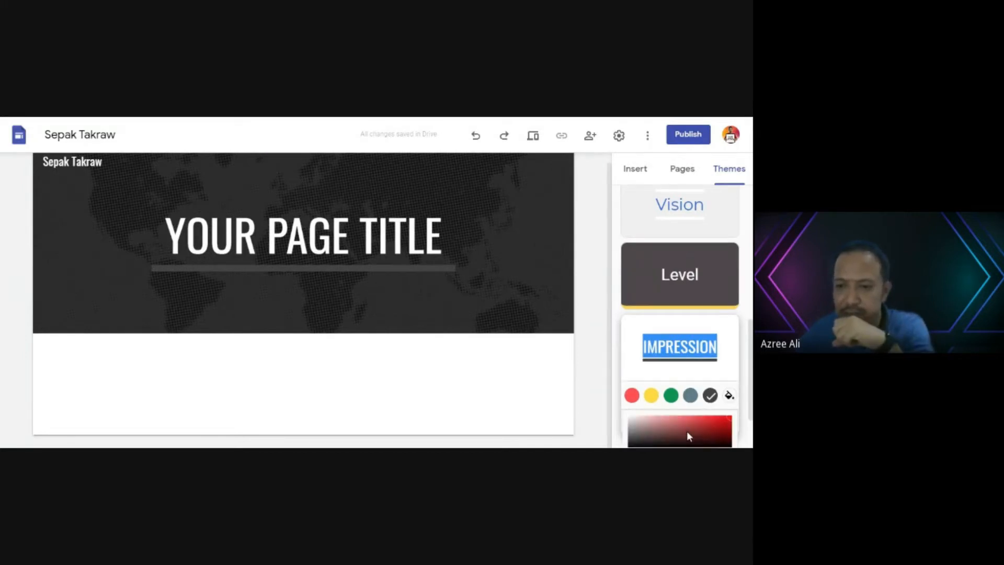
pyautogui.scroll(-1, 687, 436)
pyautogui.moveTo(689, 375)
pyautogui.mouseDown()
pyautogui.moveTo(645, 360)
pyautogui.moveTo(727, 360)
pyautogui.moveTo(729, 349)
pyautogui.moveTo(701, 343)
pyautogui.moveTo(641, 361)
pyautogui.moveTo(634, 374)
pyautogui.moveTo(695, 364)
pyautogui.mouseUp()
pyautogui.click(649, 385)
pyautogui.click(716, 386)
pyautogui.click(718, 362)
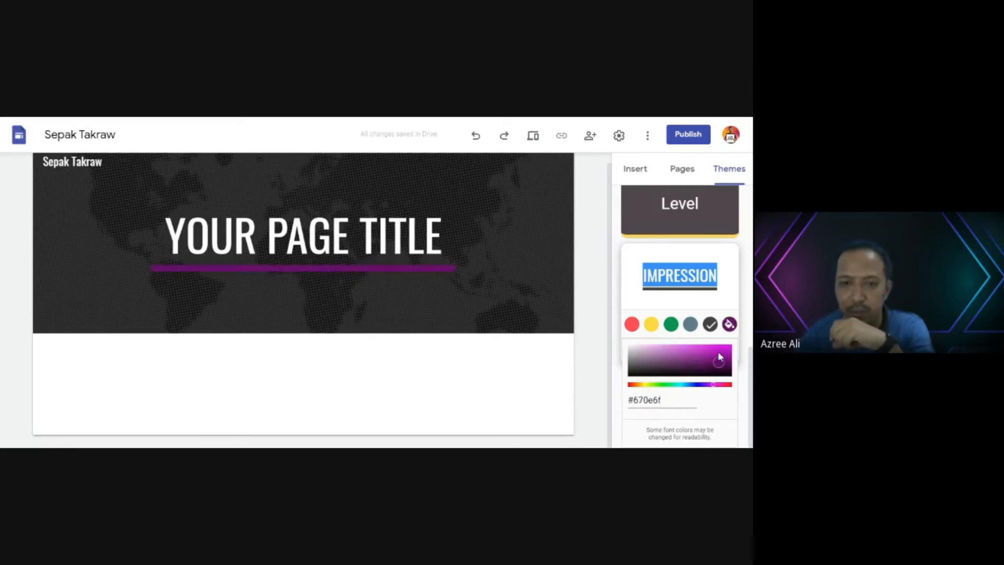
pyautogui.click(719, 352)
pyautogui.click(661, 338)
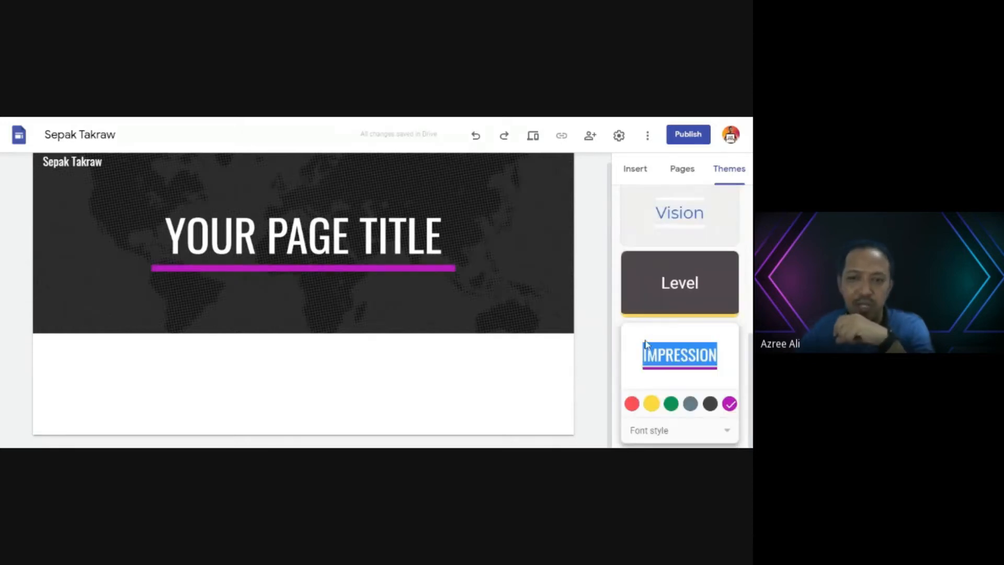
# Try the Level and Diplomat themes on the site, and reapply the Impression theme.
pyautogui.click(676, 288)
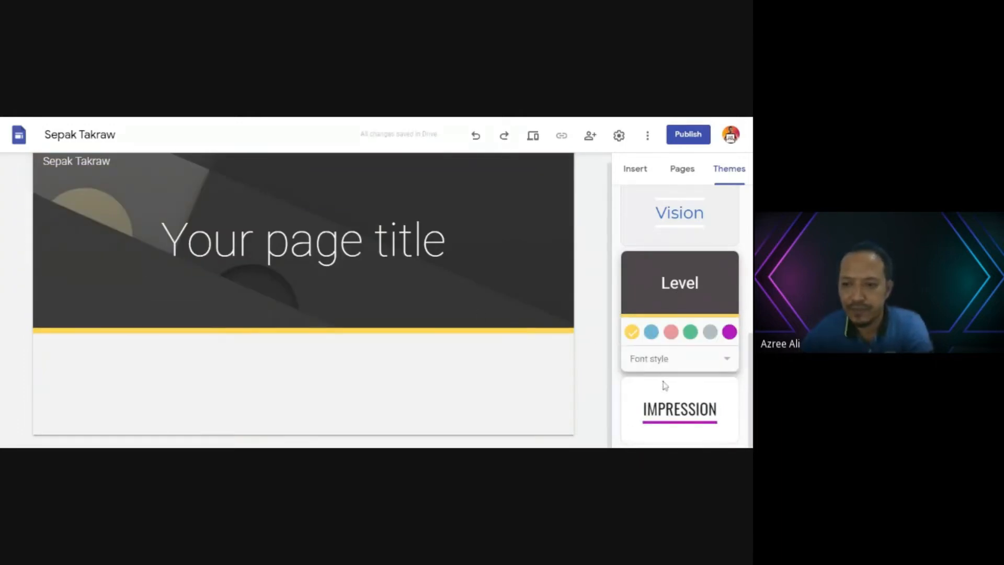
pyautogui.scroll(5, 681, 406)
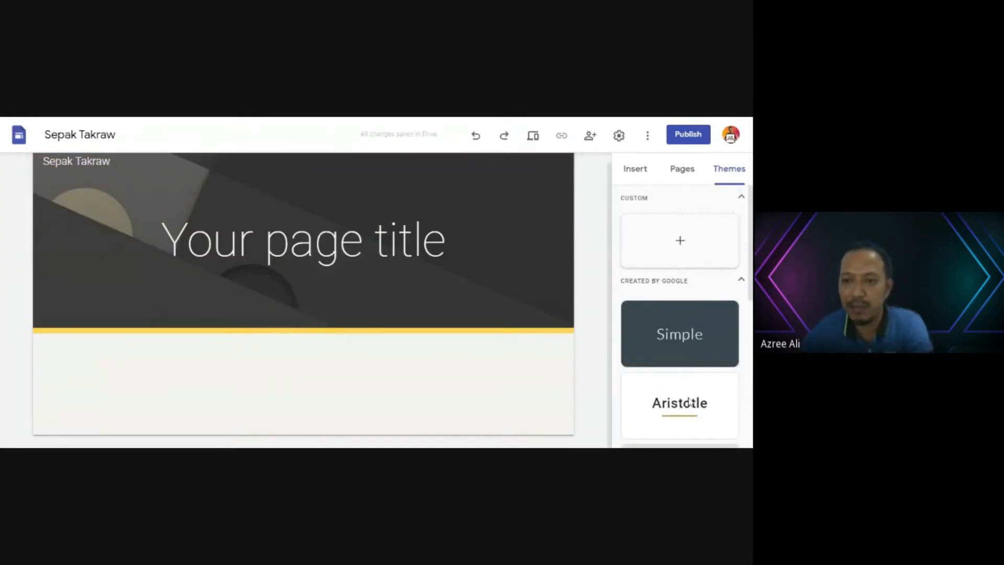
pyautogui.scroll(-6, 690, 402)
pyautogui.scroll(6, 689, 400)
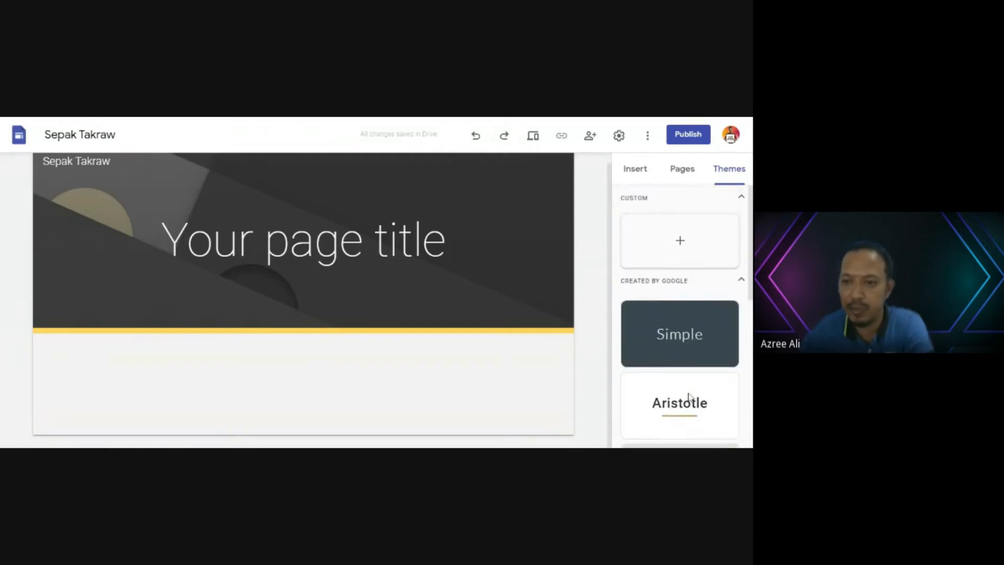
pyautogui.scroll(-6, 680, 354)
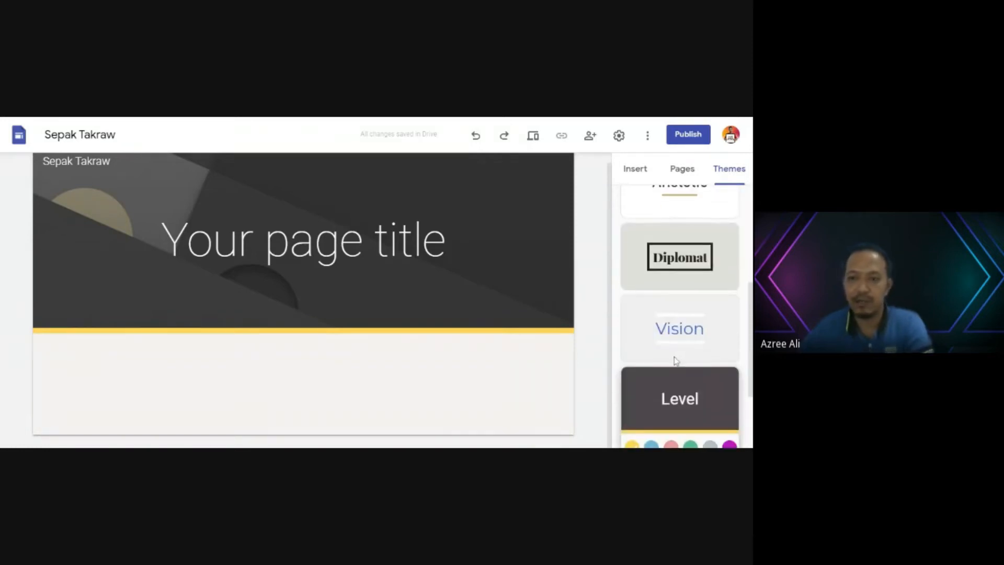
pyautogui.scroll(5, 684, 377)
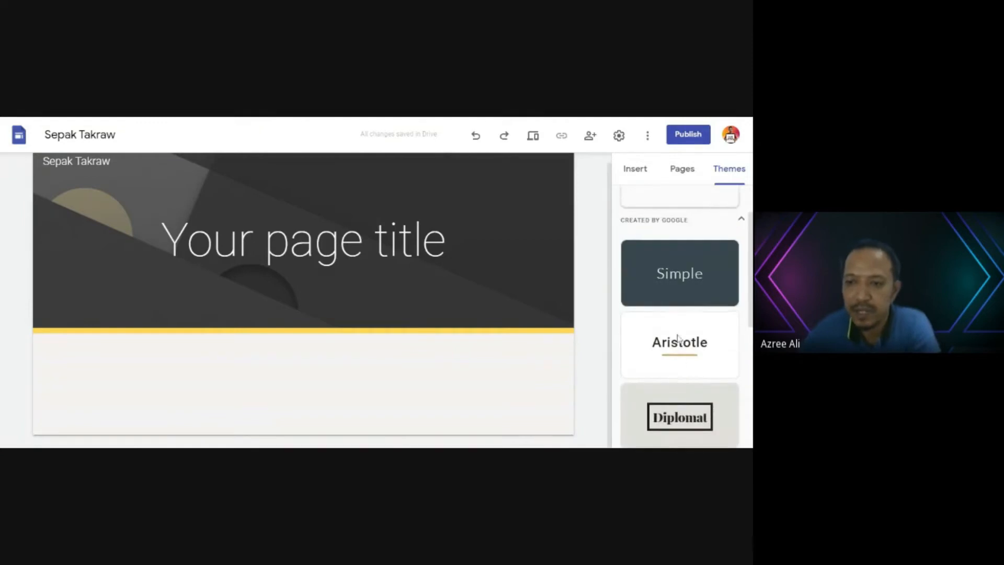
pyautogui.scroll(1, 683, 353)
pyautogui.scroll(-4, 683, 353)
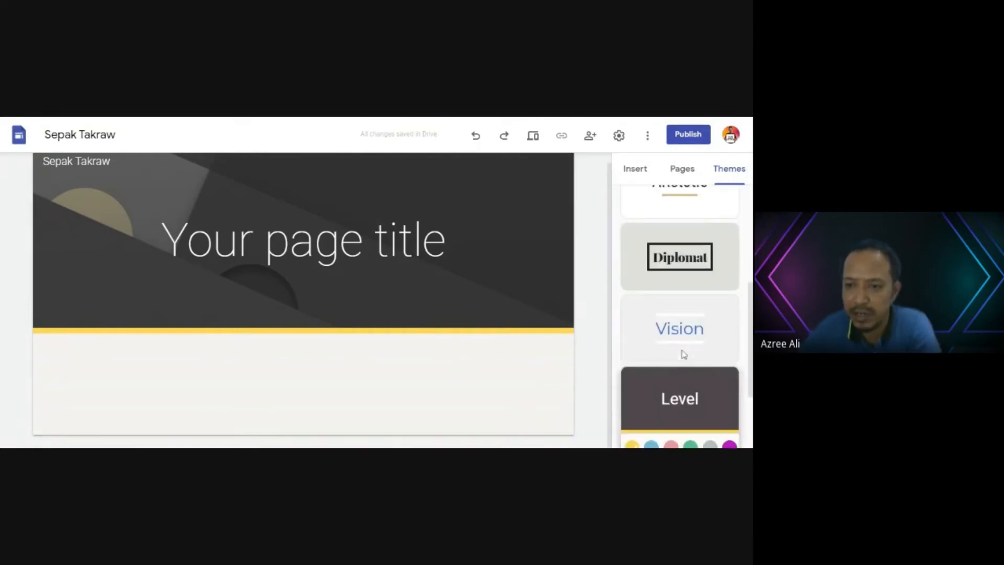
pyautogui.click(679, 276)
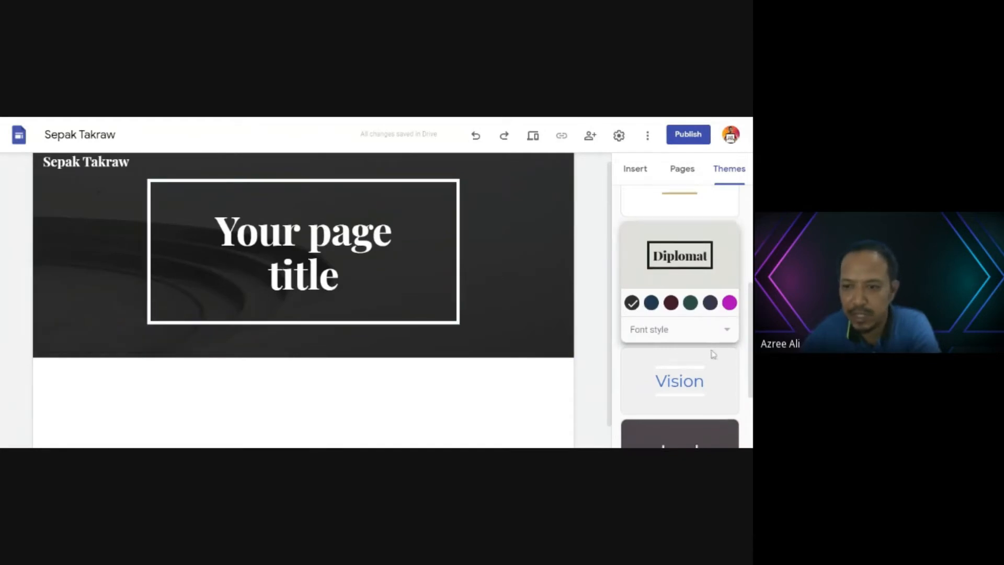
pyautogui.scroll(-2, 688, 354)
pyautogui.click(682, 393)
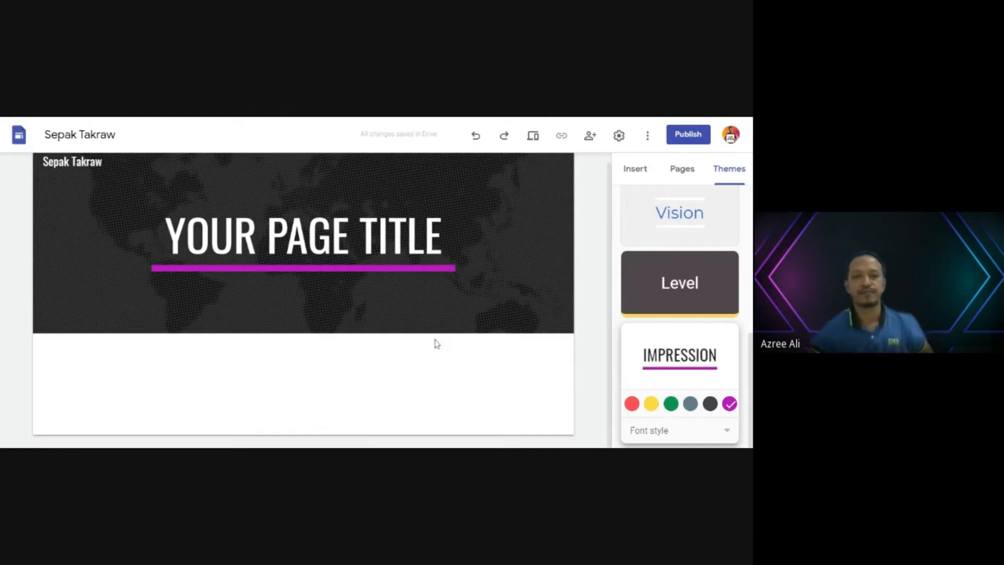
# Replace the placeholder page title in the header with SEPAK TAKRAW.
pyautogui.click(331, 236)
pyautogui.moveTo(443, 235); pyautogui.dragTo(301, 205)
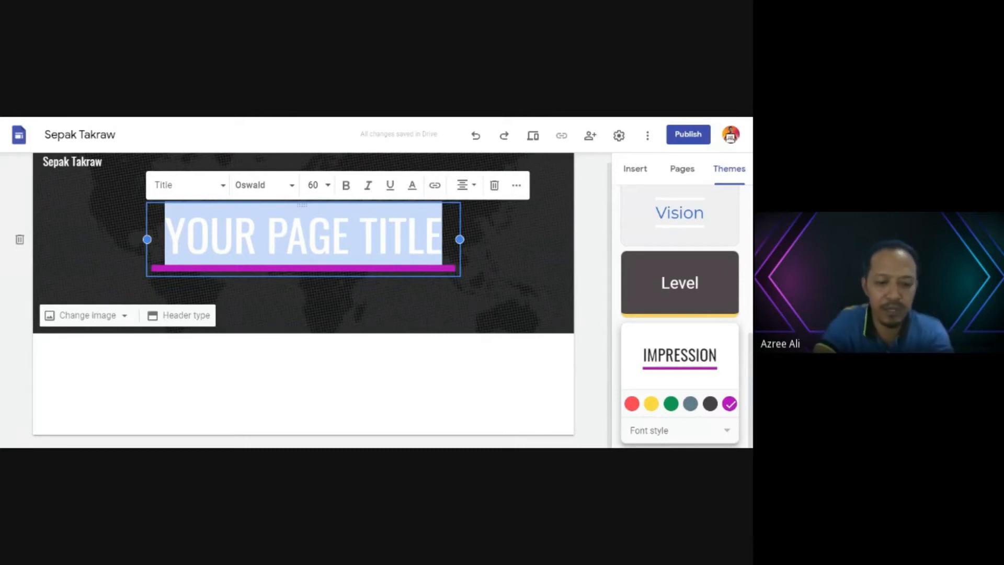
pyautogui.write('SEP')
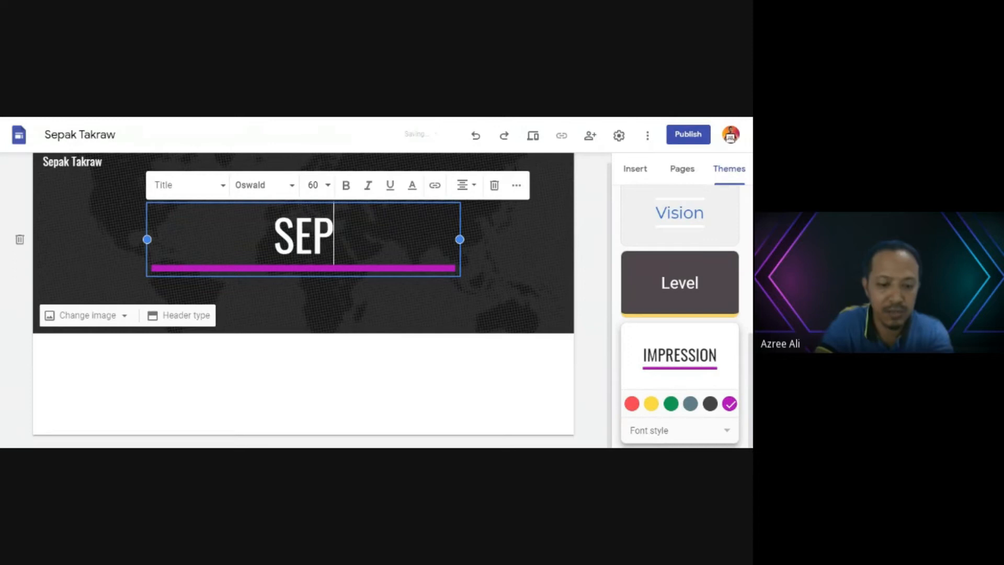
pyautogui.write('AK TA')
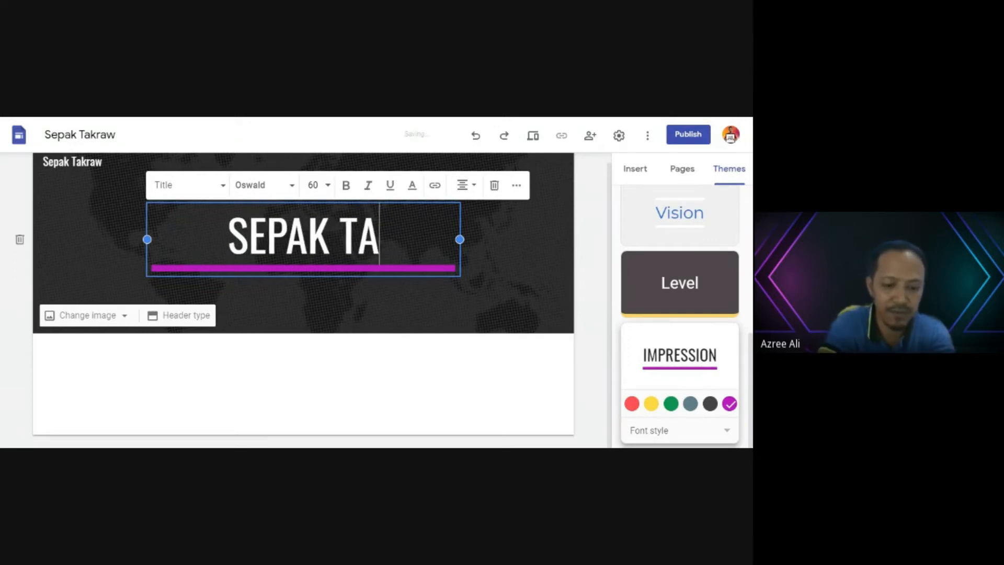
pyautogui.write('KRAW')
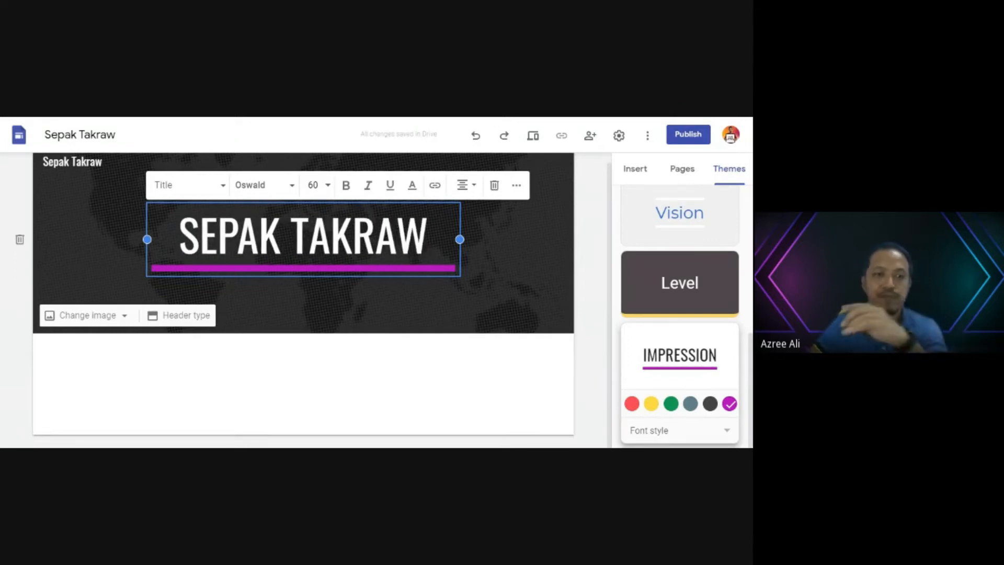
pyautogui.click(332, 379)
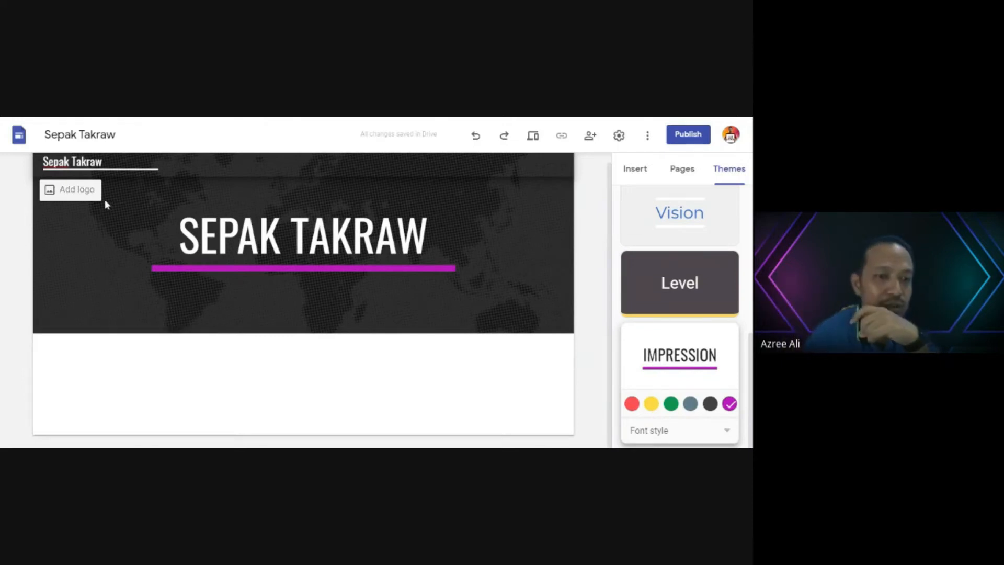
# Upload the red home icon image as the site's logo and check it in the brand images settings.
pyautogui.click(70, 194)
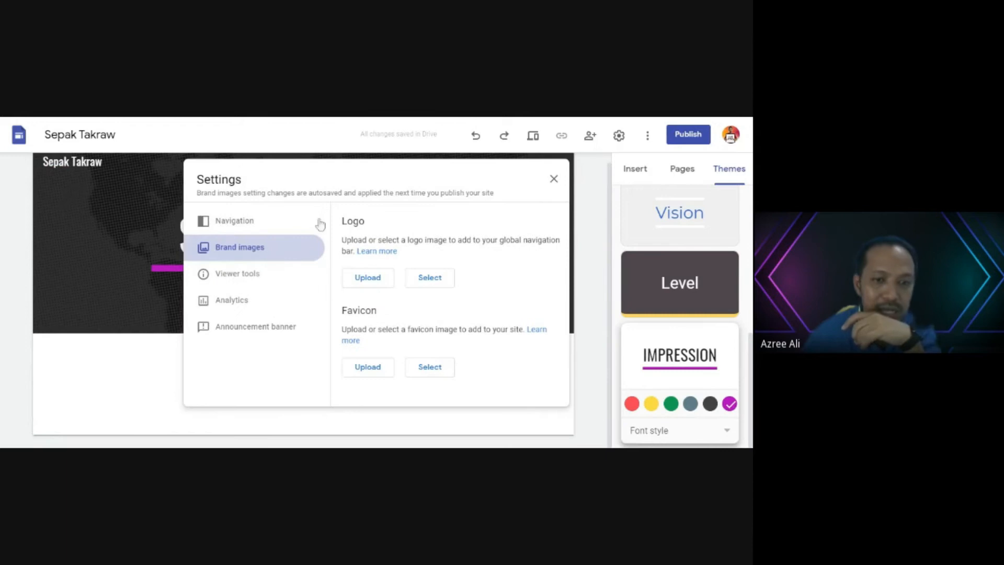
pyautogui.click(375, 283)
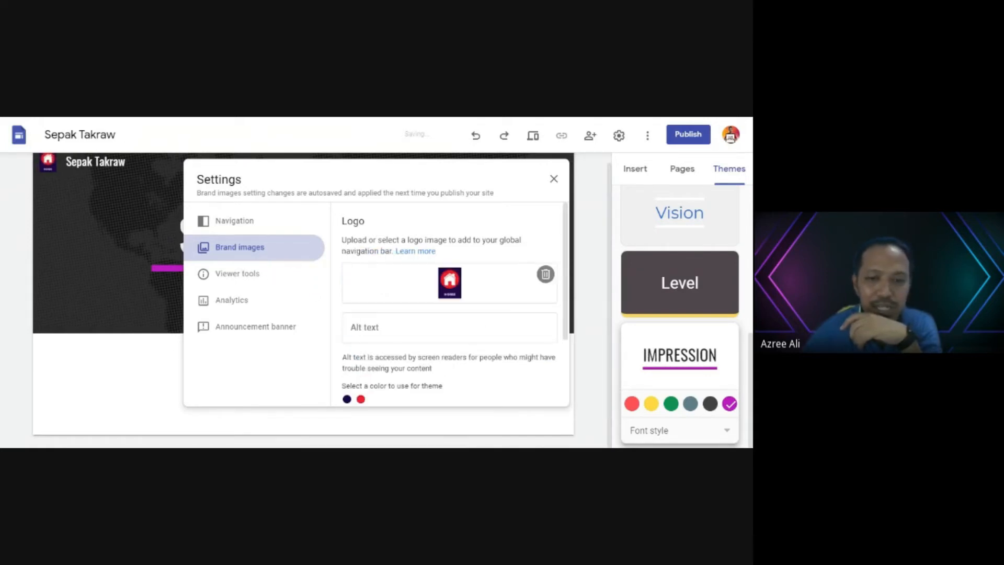
pyautogui.click(554, 179)
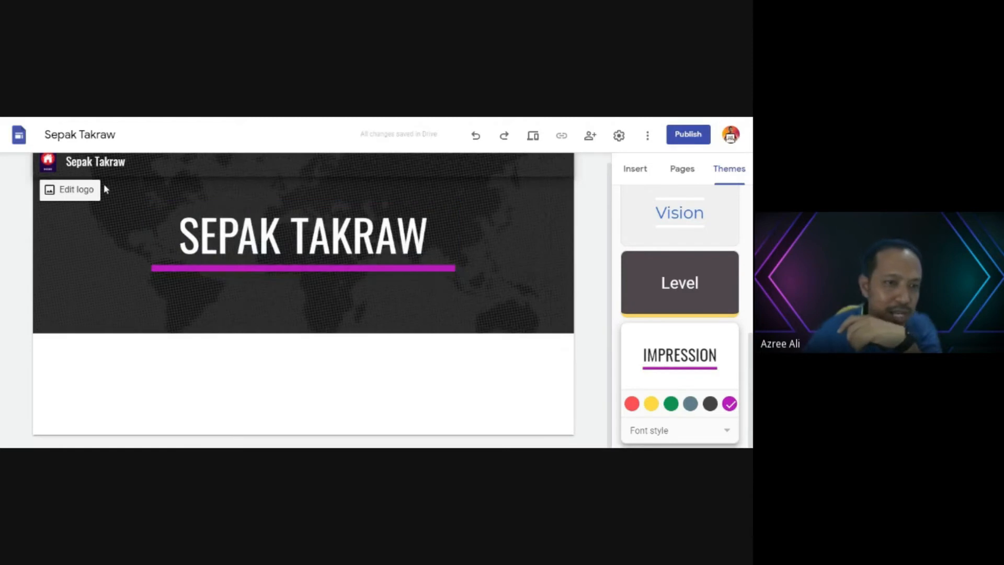
pyautogui.click(50, 169)
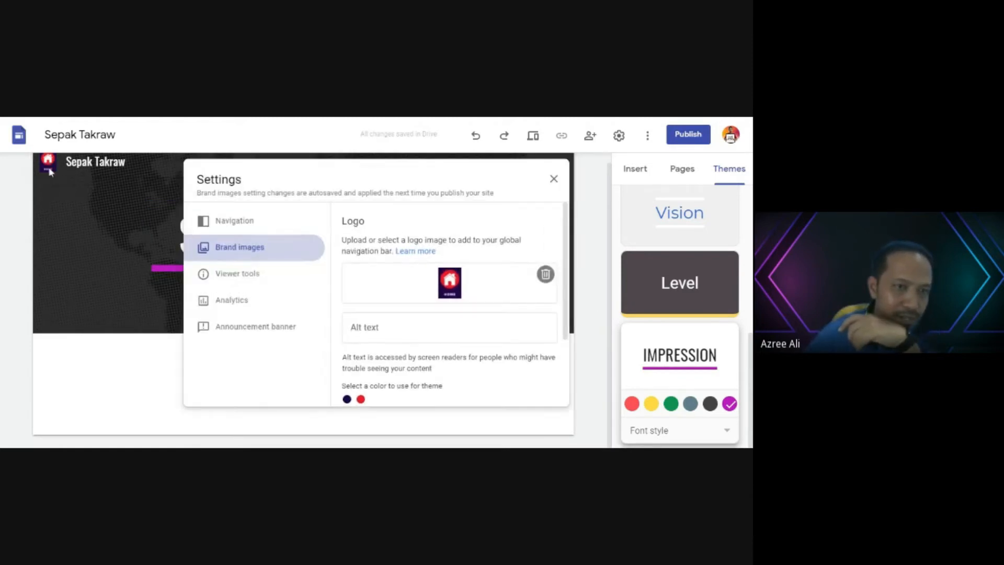
pyautogui.click(554, 179)
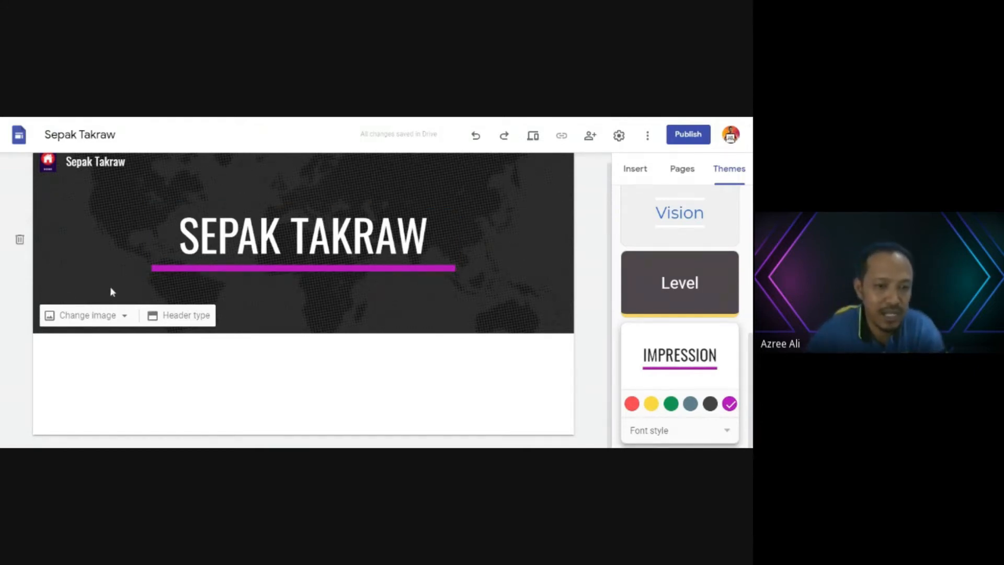
pyautogui.click(123, 317)
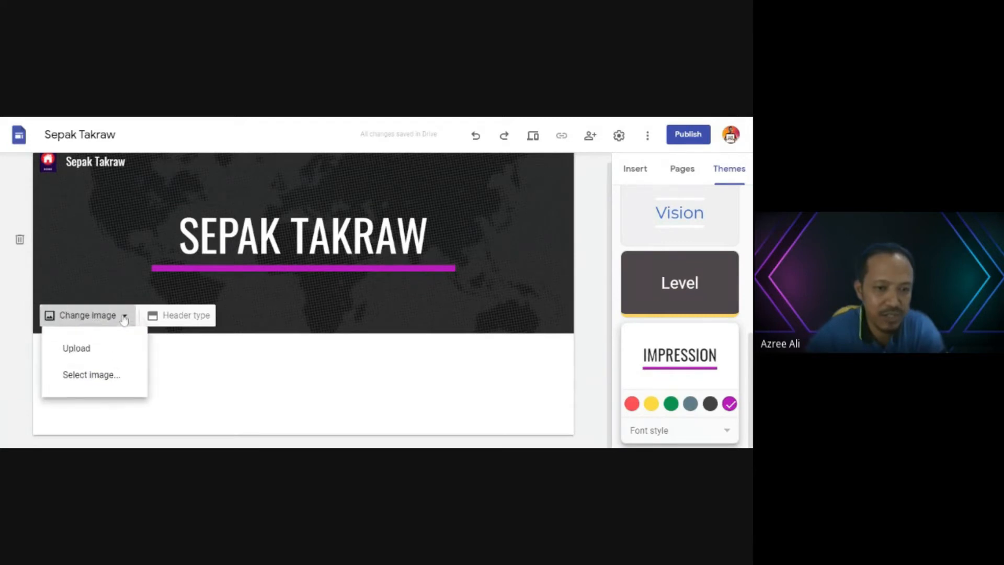
pyautogui.click(82, 361)
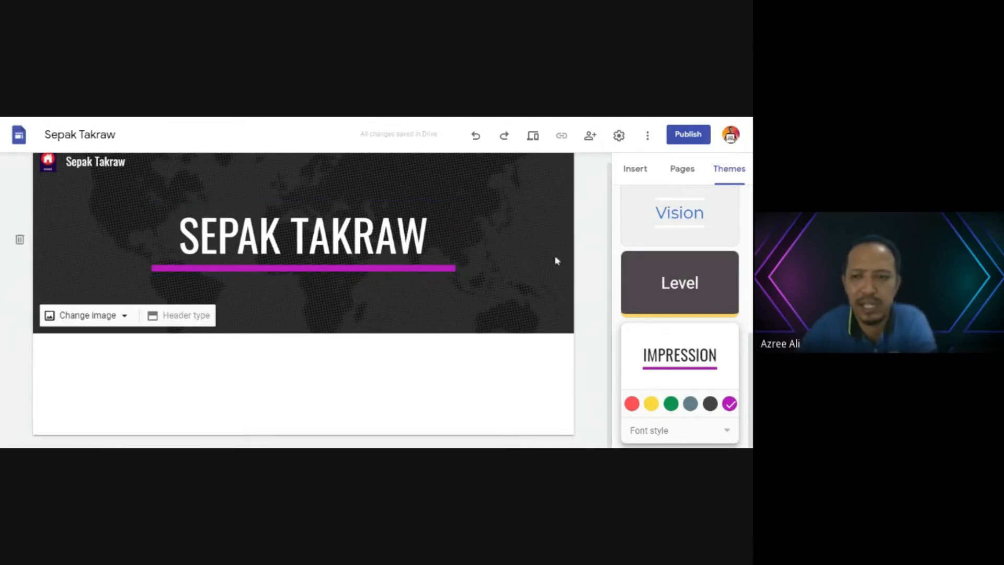
pyautogui.click(635, 168)
pyautogui.click(685, 177)
pyautogui.click(727, 167)
pyautogui.click(689, 172)
pyautogui.click(643, 176)
pyautogui.click(680, 171)
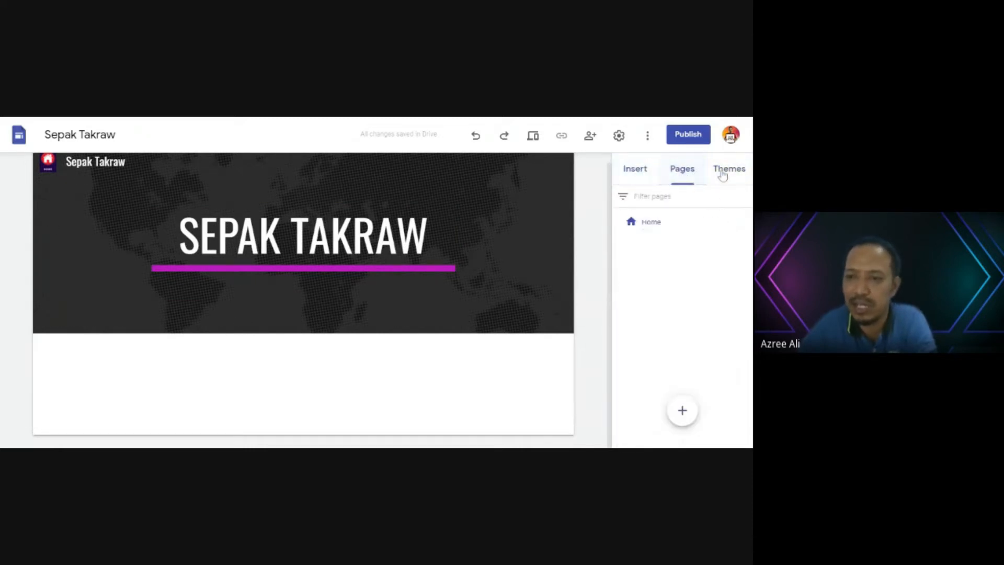
pyautogui.click(724, 171)
# Add the layout with one image beside a heading and text below the header, and view its image placeholder's content options.
pyautogui.click(643, 174)
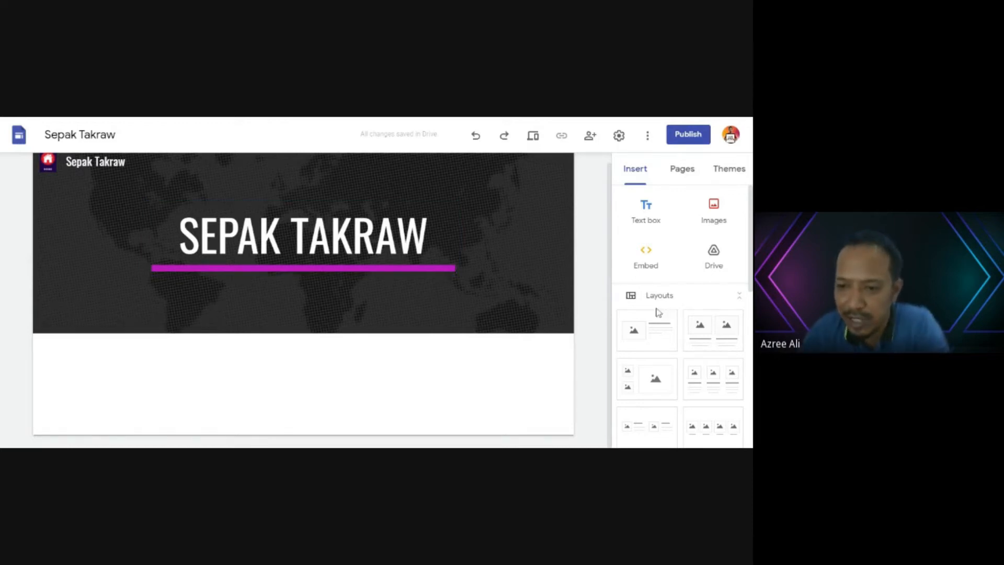
pyautogui.scroll(-1, 658, 312)
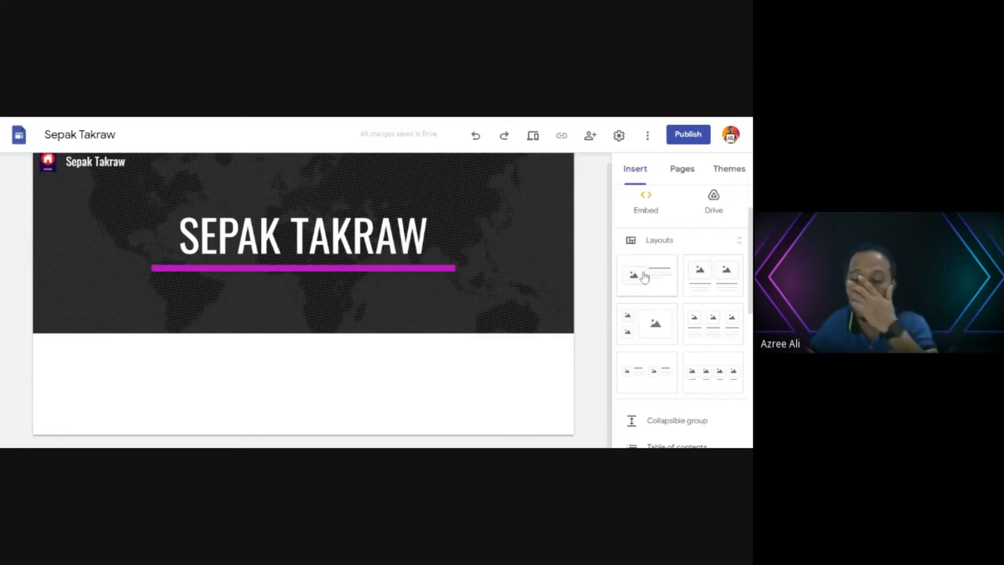
pyautogui.moveTo(642, 277); pyautogui.dragTo(208, 406)
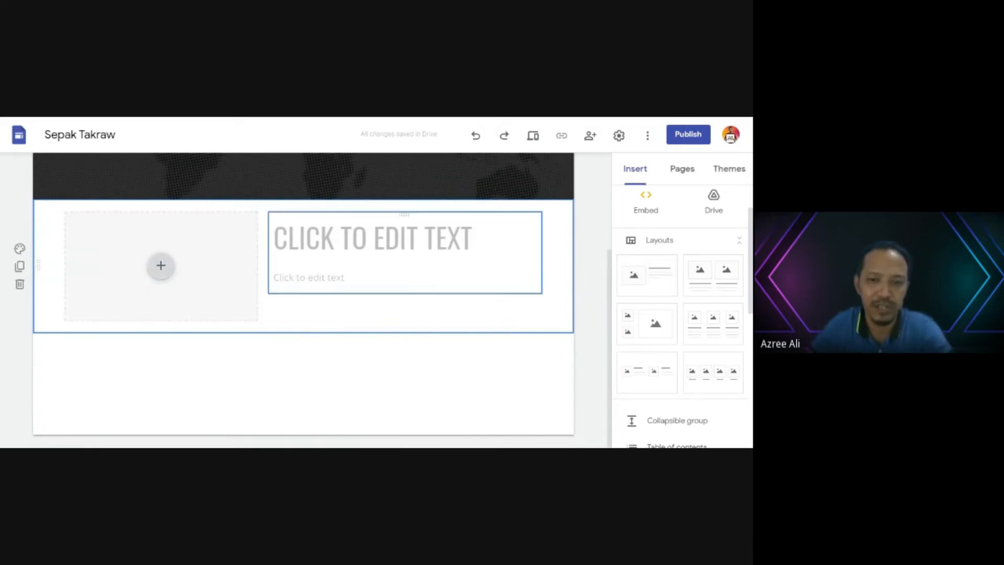
pyautogui.click(312, 240)
pyautogui.click(162, 271)
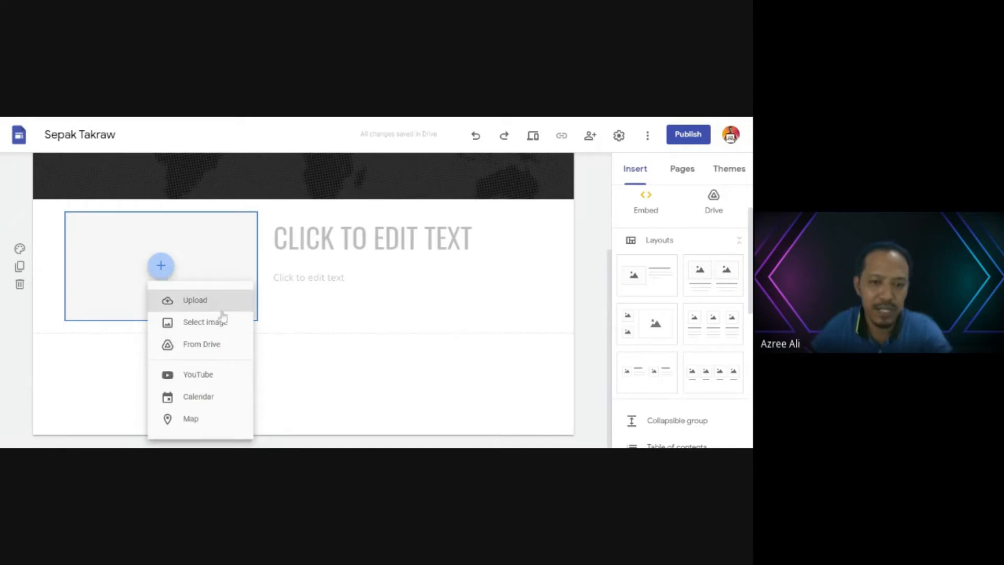
pyautogui.click(360, 262)
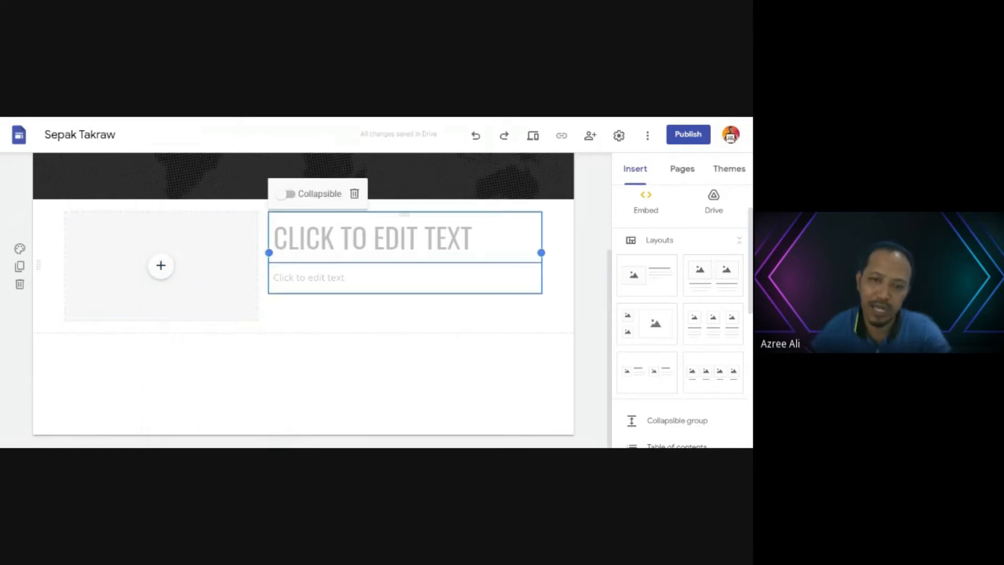
pyautogui.click(319, 328)
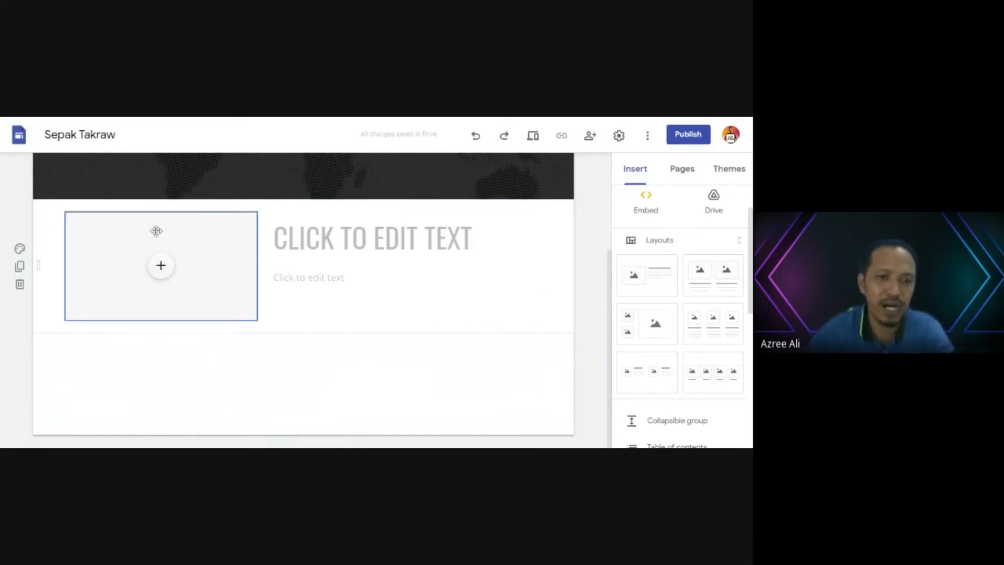
# Delete the image placeholder from the new layout, and remove the whole section from the page.
pyautogui.click(240, 238)
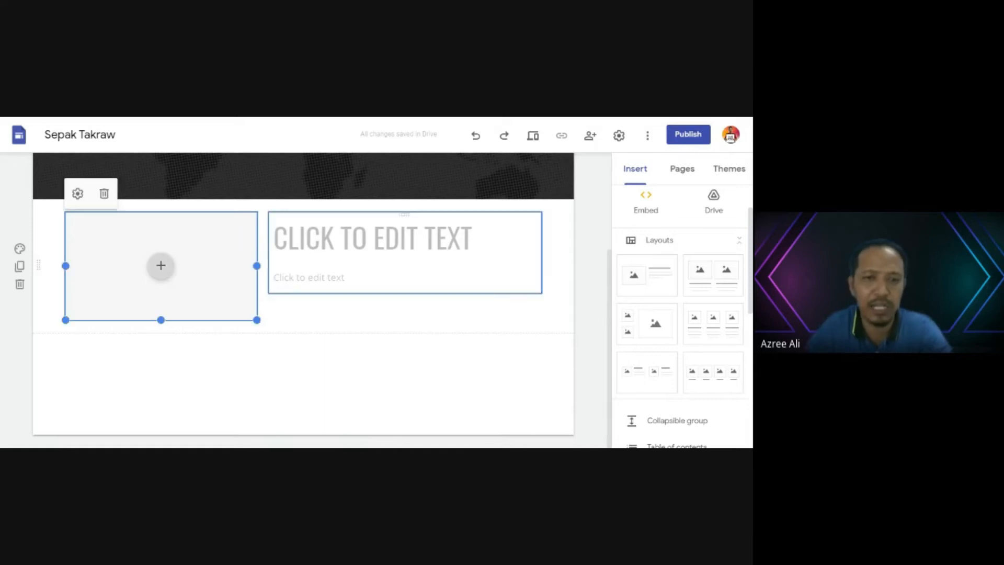
pyautogui.click(104, 194)
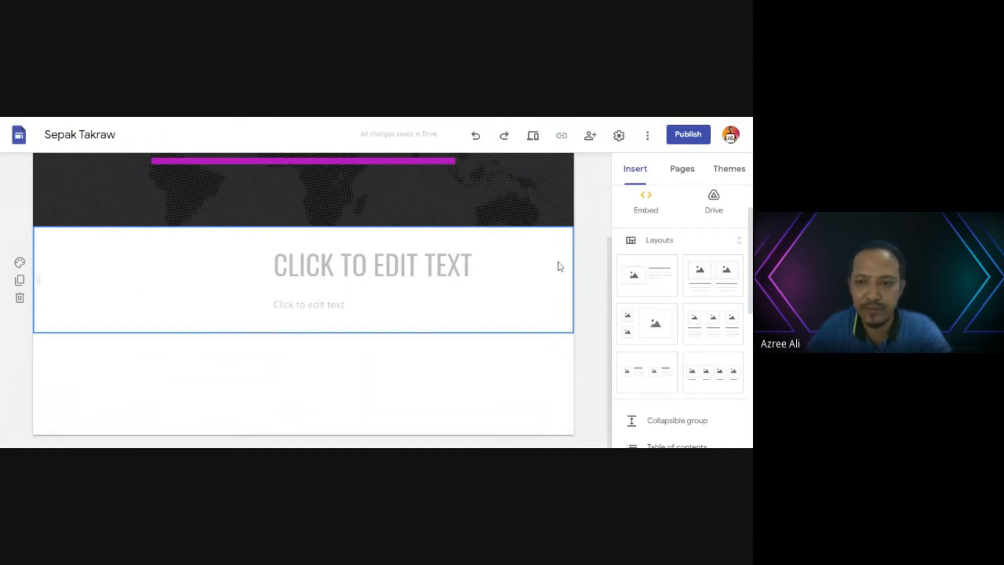
pyautogui.click(408, 255)
pyautogui.click(204, 290)
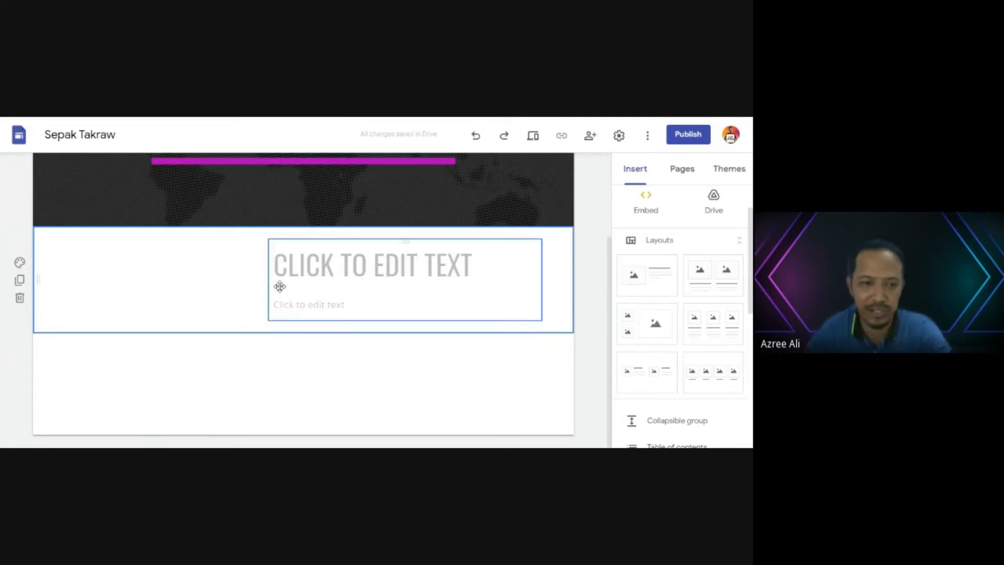
pyautogui.click(19, 298)
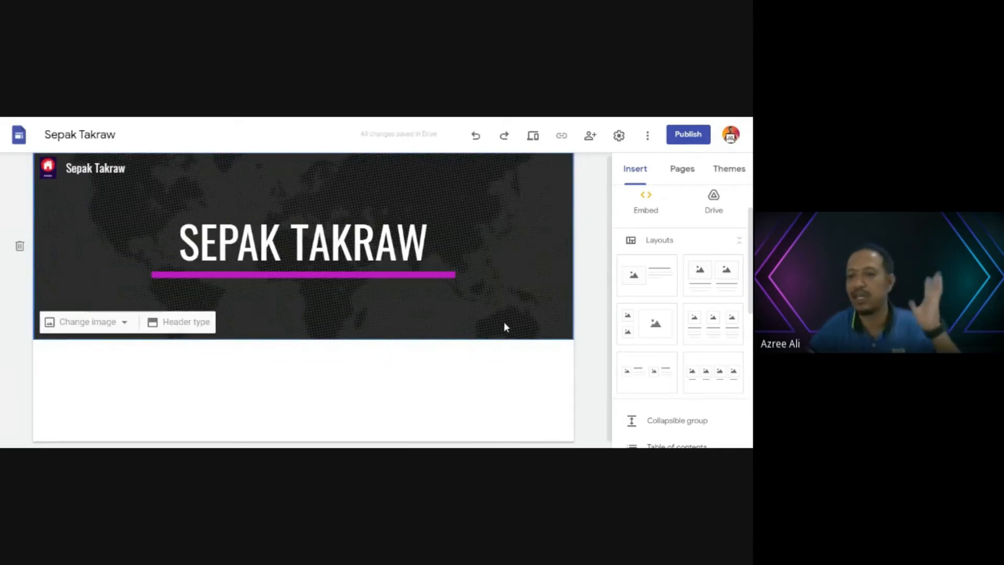
pyautogui.scroll(-5, 732, 350)
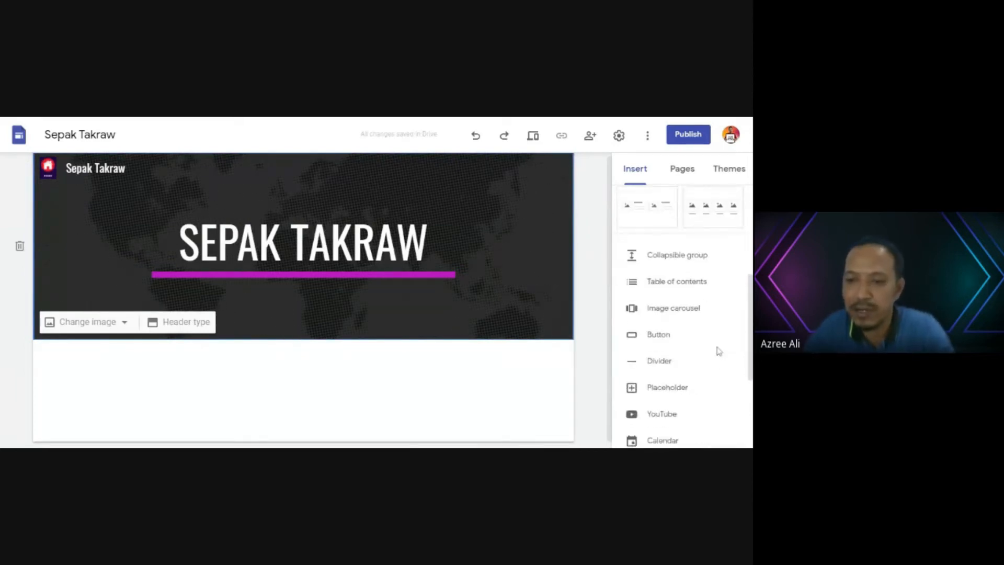
pyautogui.click(660, 227)
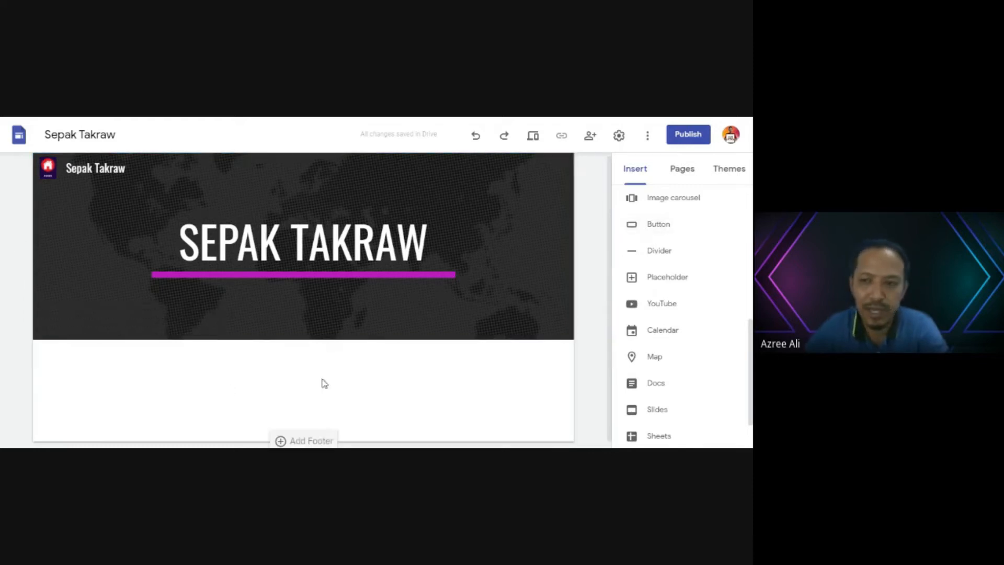
pyautogui.click(645, 235)
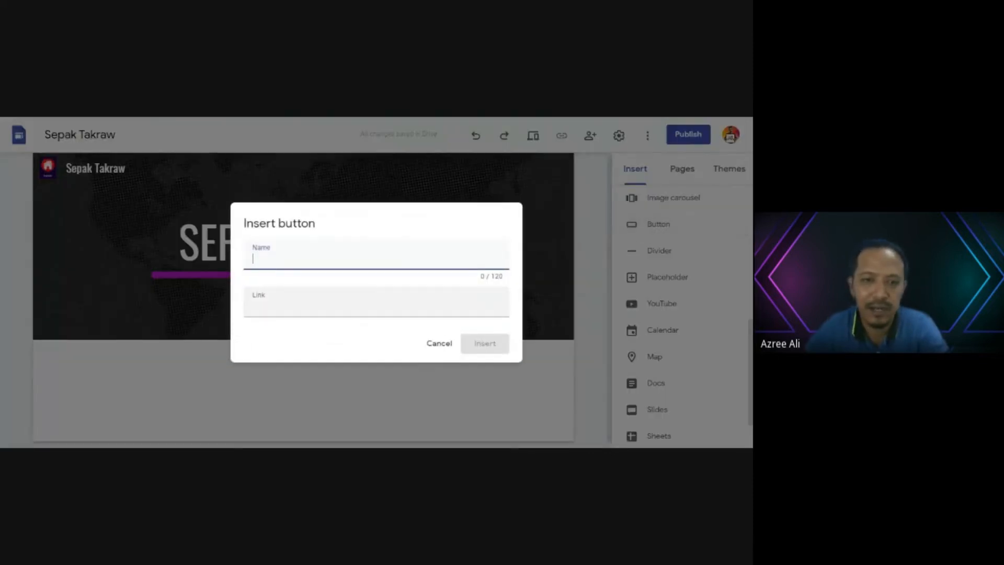
pyautogui.click(440, 346)
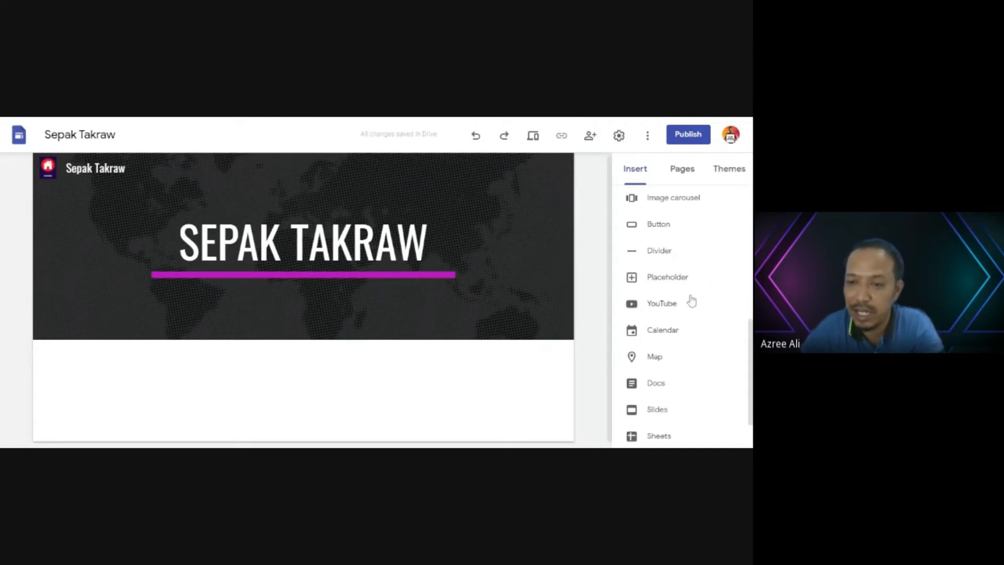
# Insert the uploaded YouTube video "TUGASAN I : ASK T2 - DADU 8 SISI" below the header.
pyautogui.scroll(-1, 683, 302)
pyautogui.click(663, 250)
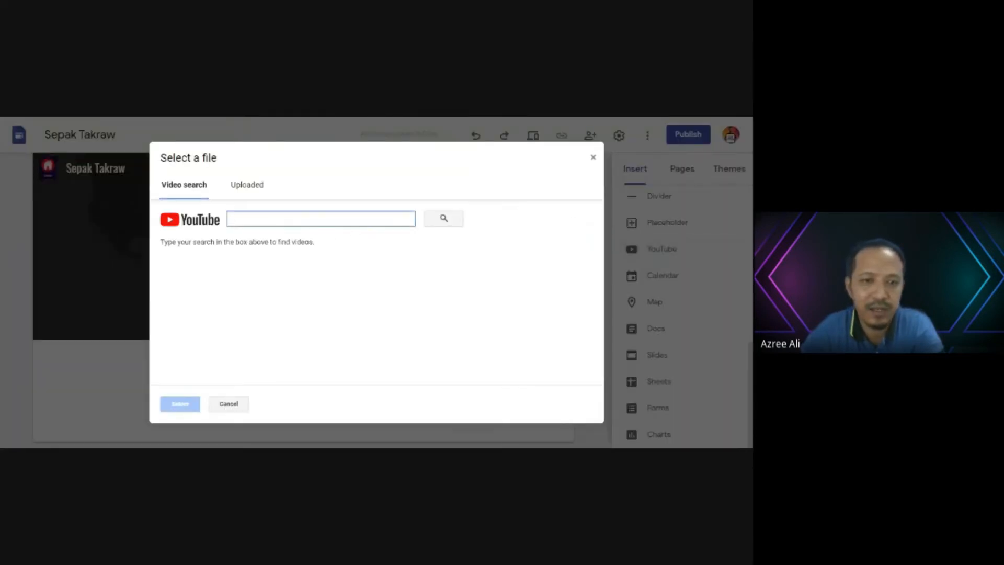
pyautogui.click(249, 185)
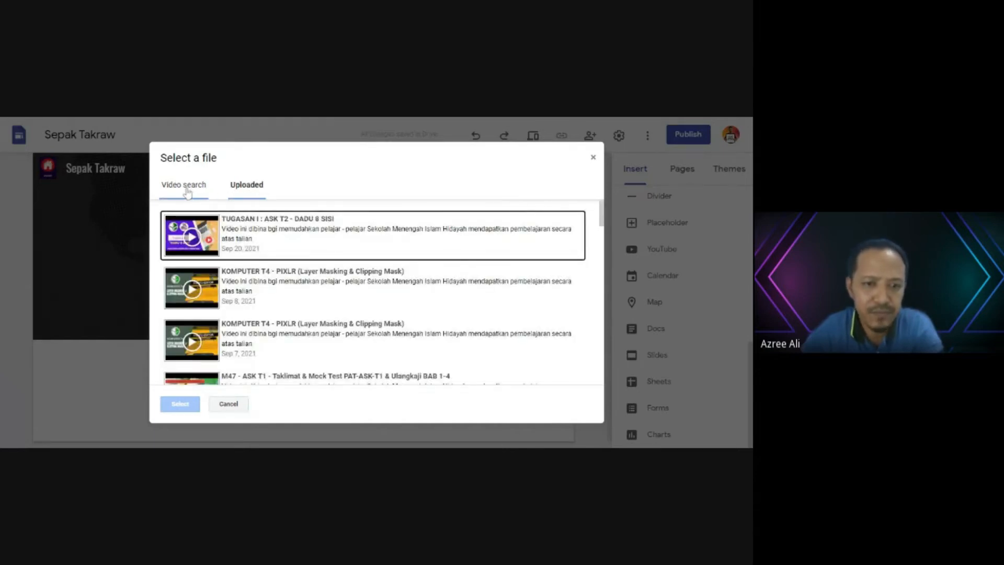
pyautogui.scroll(-9, 325, 295)
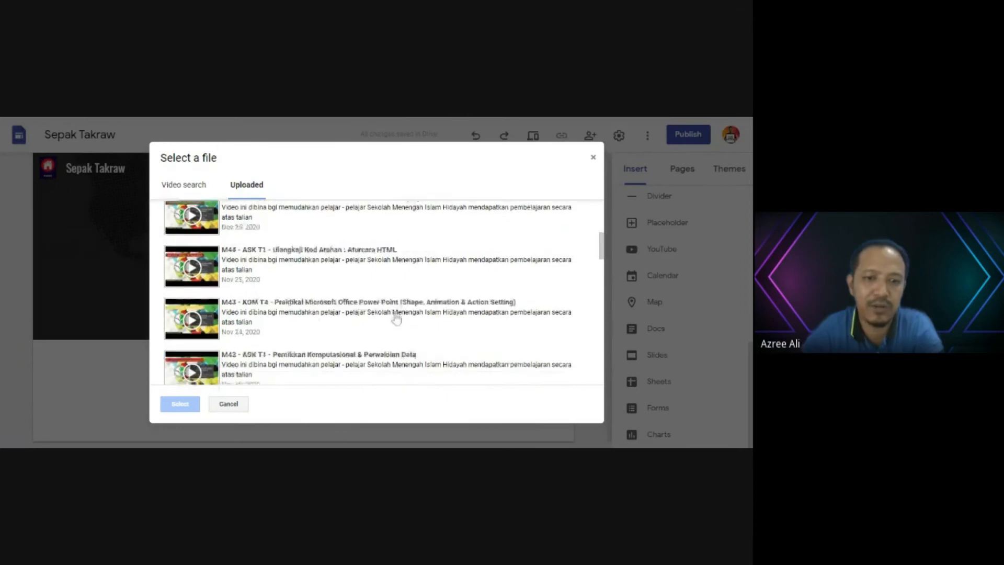
pyautogui.scroll(-4, 335, 361)
pyautogui.scroll(8, 338, 356)
pyautogui.scroll(5, 345, 285)
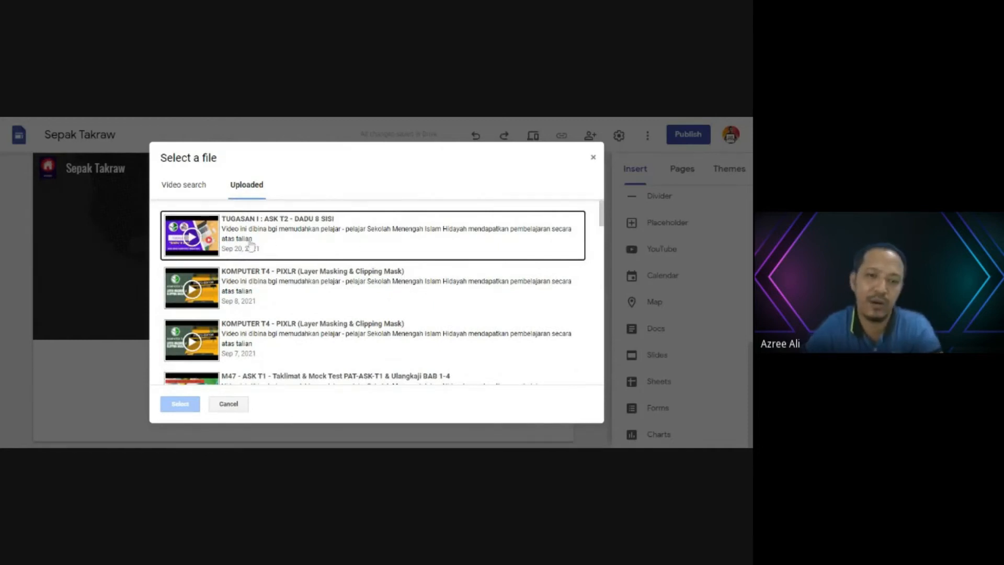
pyautogui.click(203, 231)
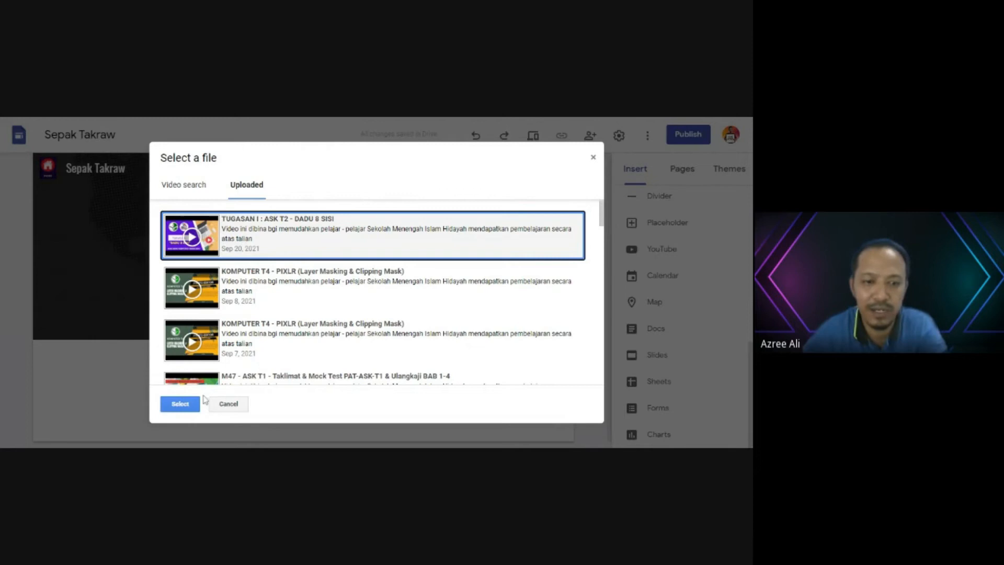
pyautogui.click(180, 404)
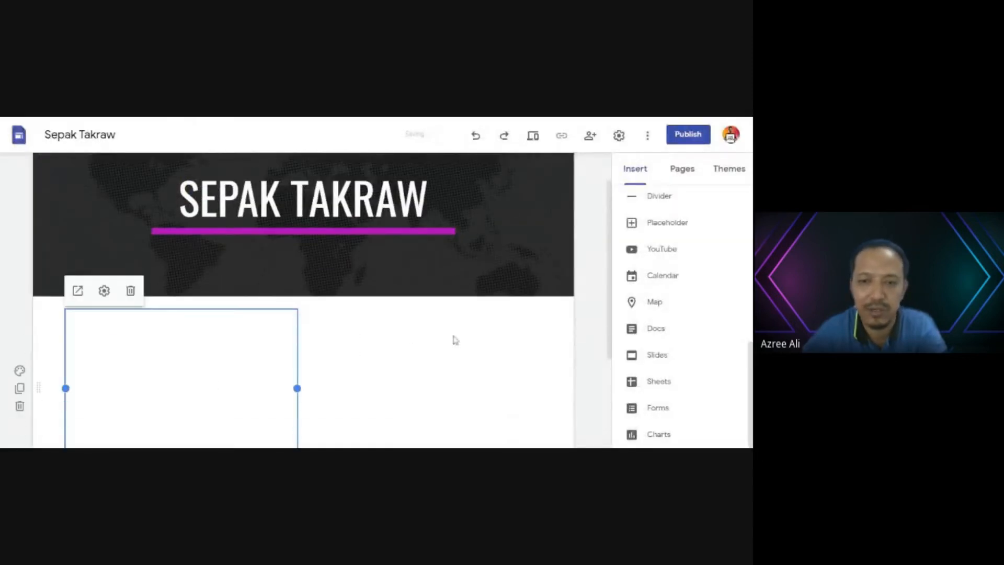
# Enlarge the embedded YouTube video so that it spans most of the page width.
pyautogui.scroll(-1, 322, 338)
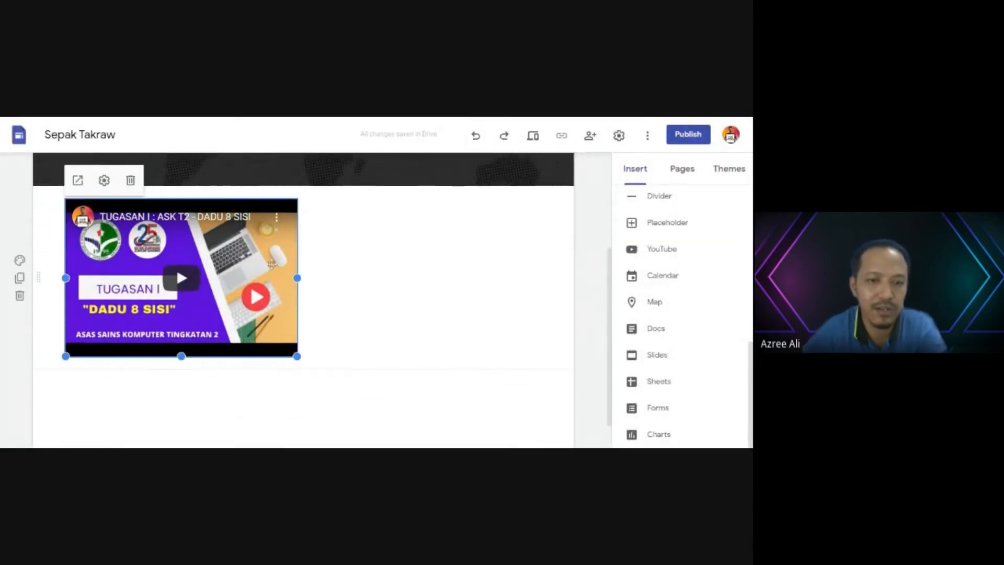
pyautogui.moveTo(297, 356); pyautogui.dragTo(506, 379)
pyautogui.scroll(2, 305, 338)
pyautogui.scroll(-3, 335, 338)
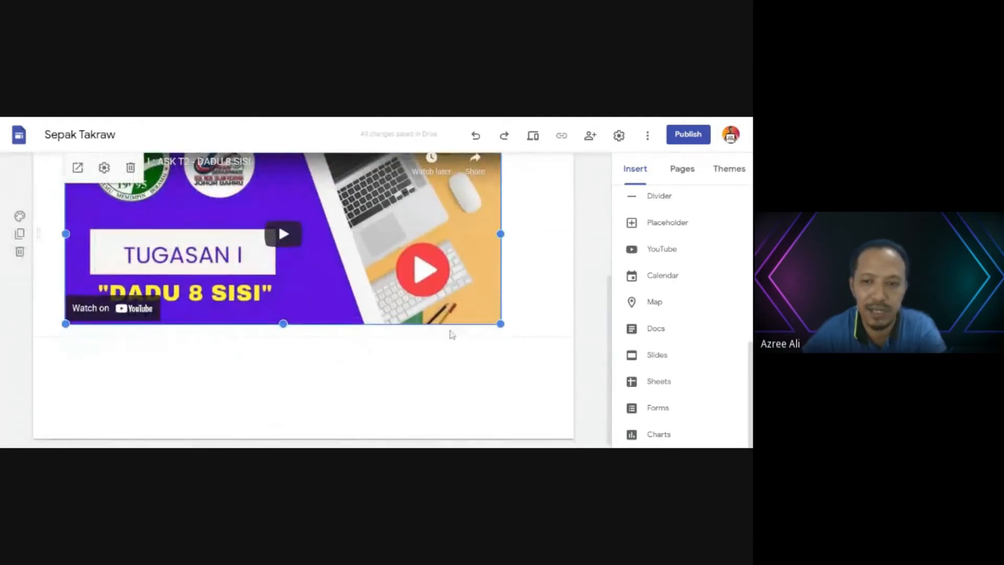
# Stretch the embedded YouTube video downward to increase its height on the page.
pyautogui.moveTo(282, 324); pyautogui.dragTo(279, 354)
pyautogui.scroll(3, 343, 341)
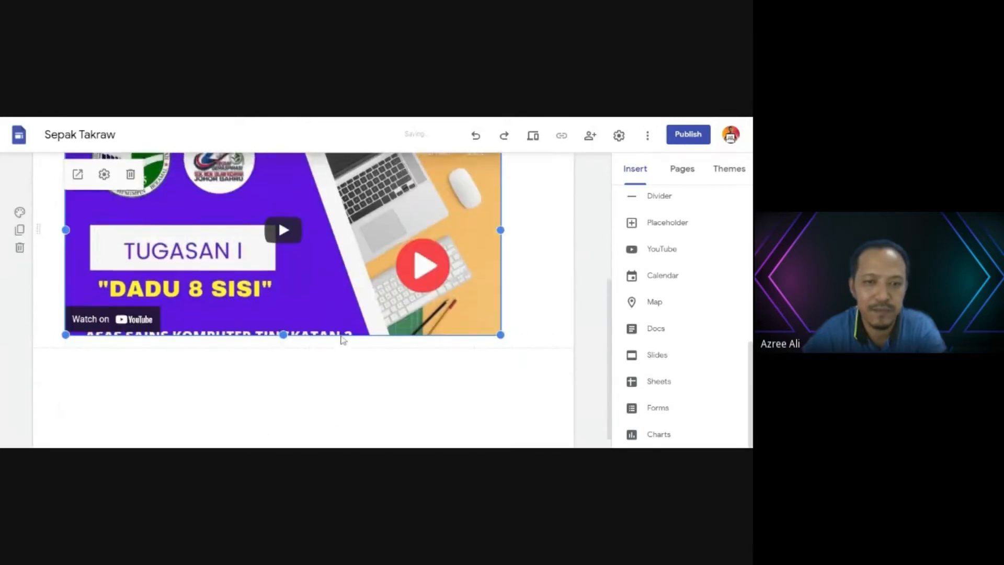
pyautogui.scroll(-2, 293, 324)
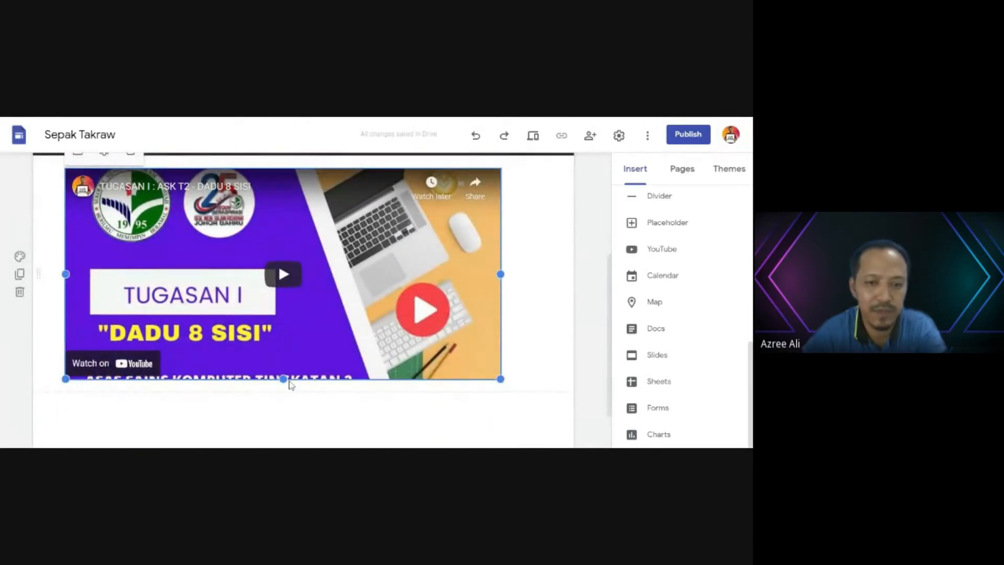
pyautogui.moveTo(283, 378); pyautogui.dragTo(283, 430)
pyautogui.scroll(-1, 333, 360)
pyautogui.scroll(3, 332, 359)
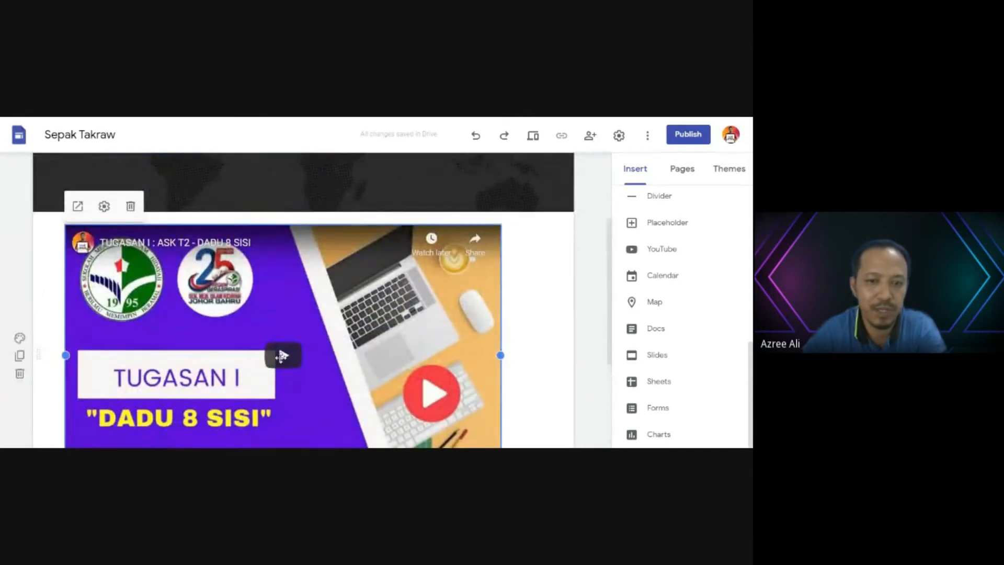
# Remove the section containing the embedded YouTube video from the page.
pyautogui.click(20, 374)
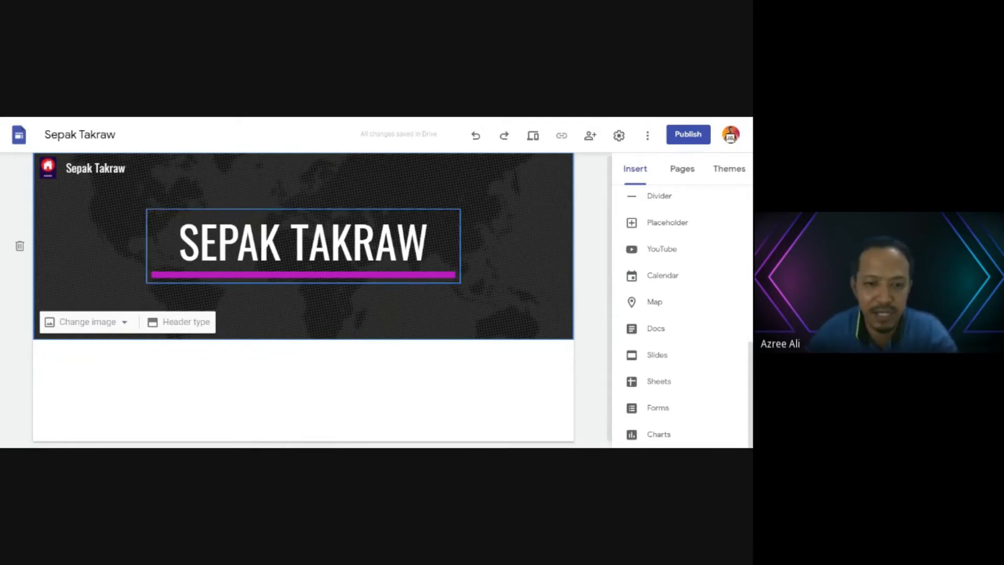
pyautogui.scroll(-1, 256, 345)
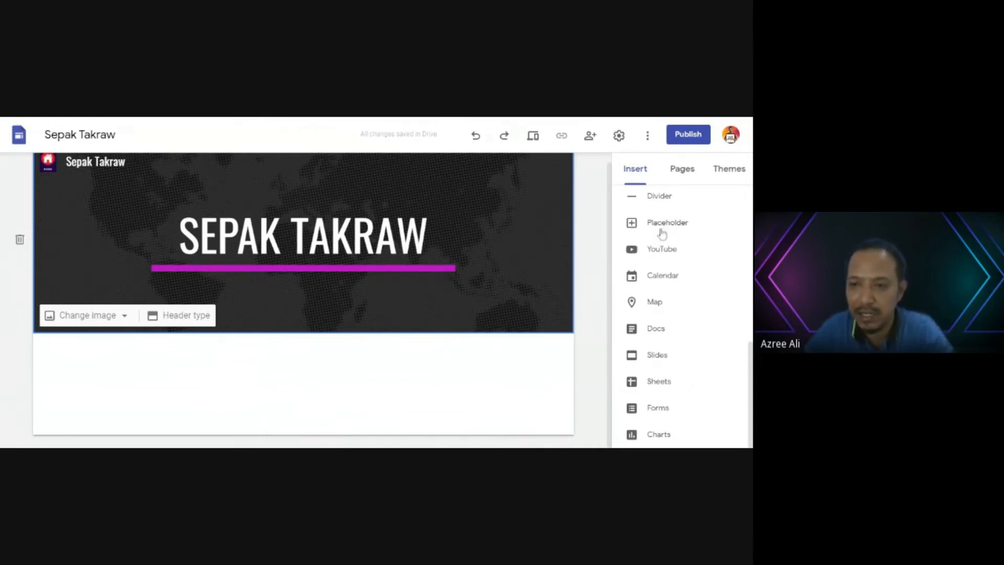
# Insert two placeholders and arrange them side by side in one section below the header.
pyautogui.click(622, 171)
pyautogui.scroll(5, 695, 289)
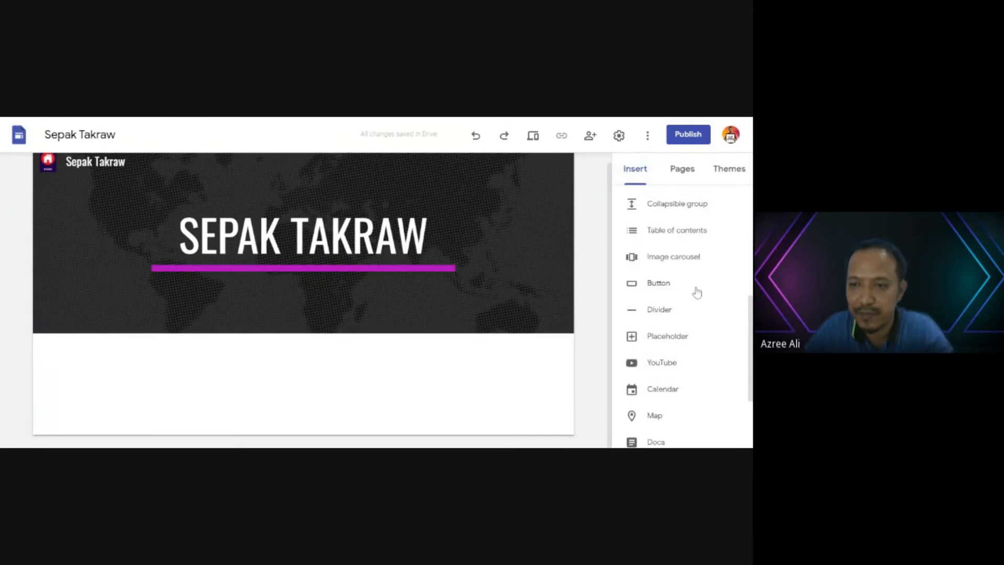
pyautogui.scroll(3, 704, 300)
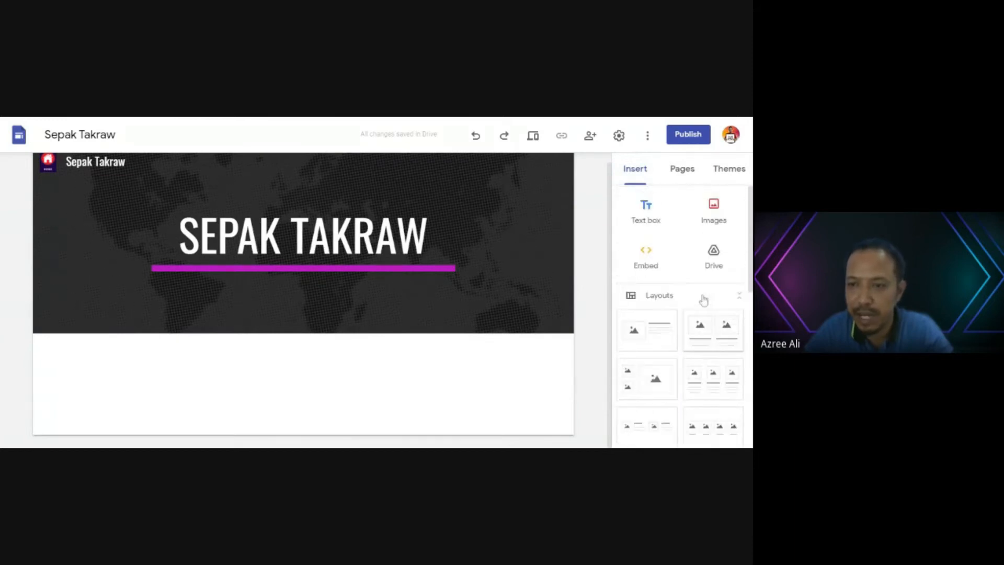
pyautogui.scroll(-8, 705, 304)
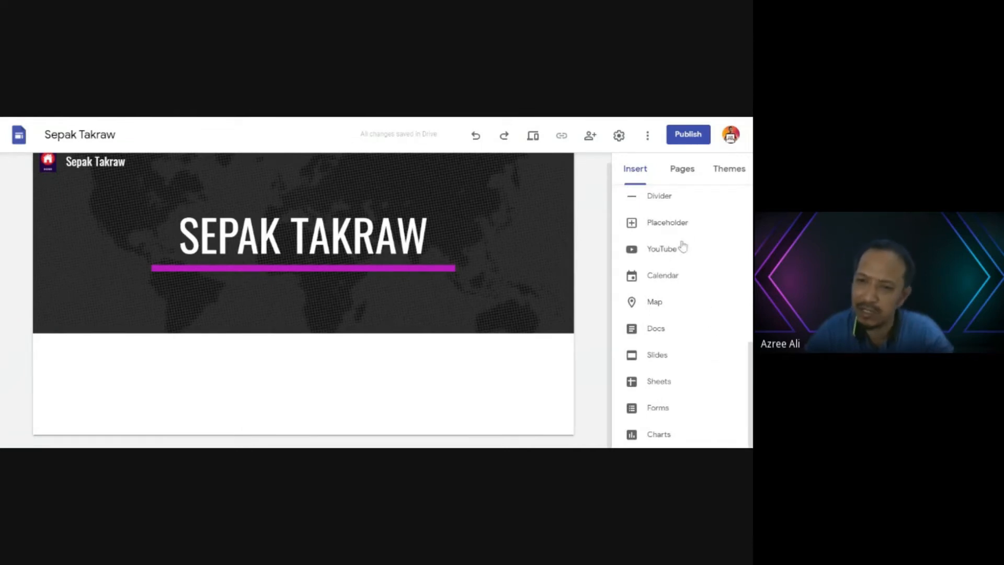
pyautogui.click(663, 228)
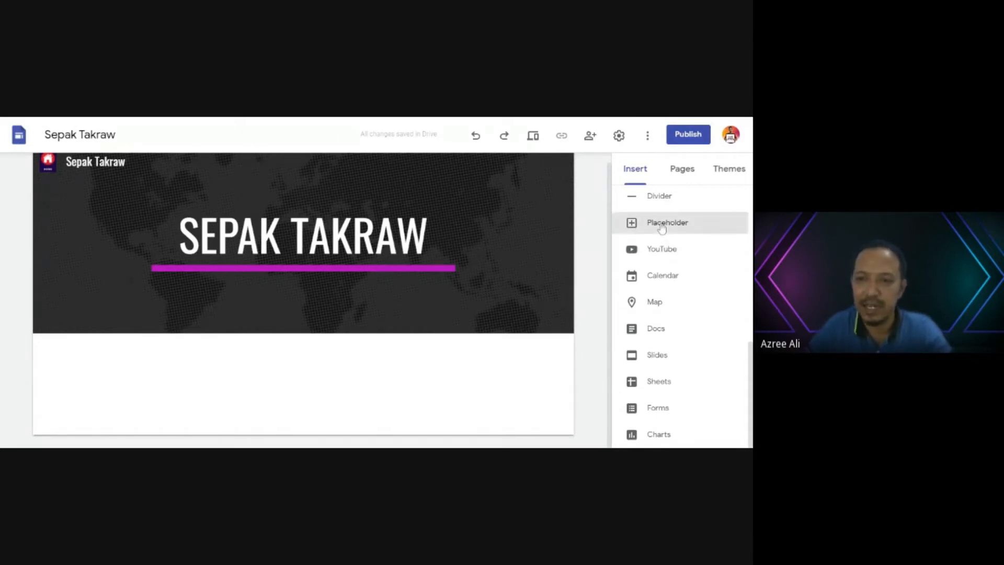
pyautogui.click(667, 225)
pyautogui.moveTo(174, 319); pyautogui.dragTo(259, 391)
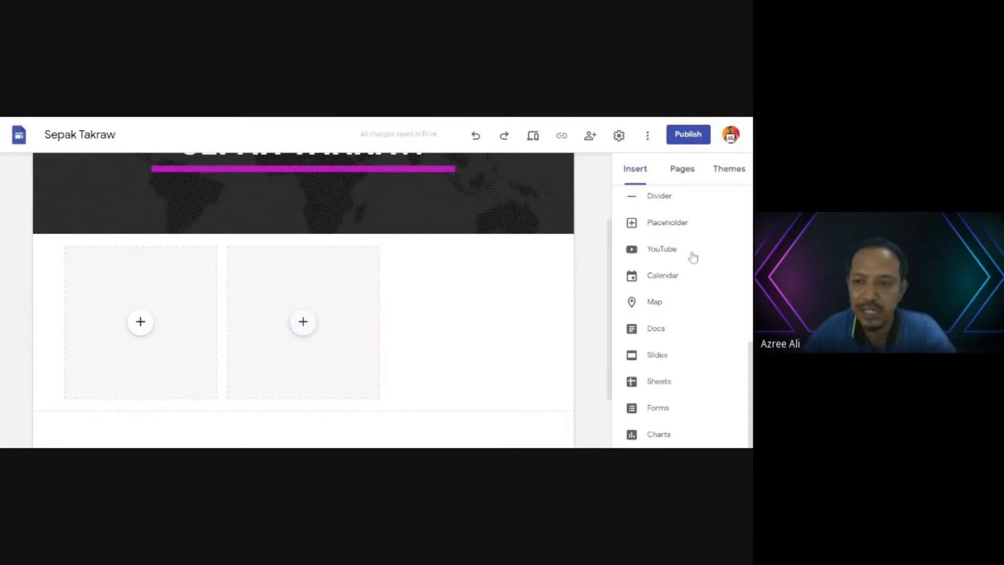
# Insert a third placeholder and move it into the row beside the other two.
pyautogui.click(333, 297)
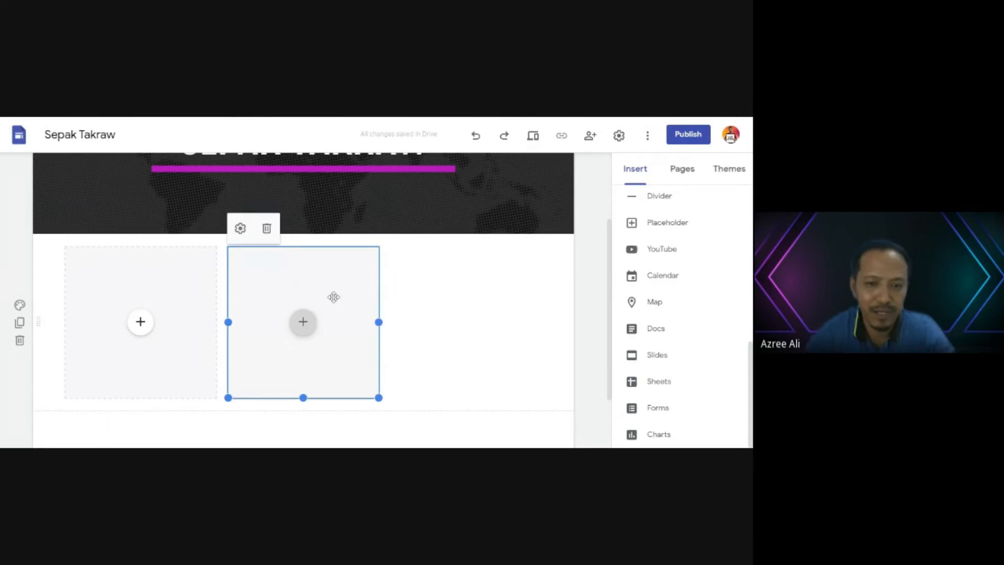
pyautogui.moveTo(334, 297); pyautogui.dragTo(202, 330)
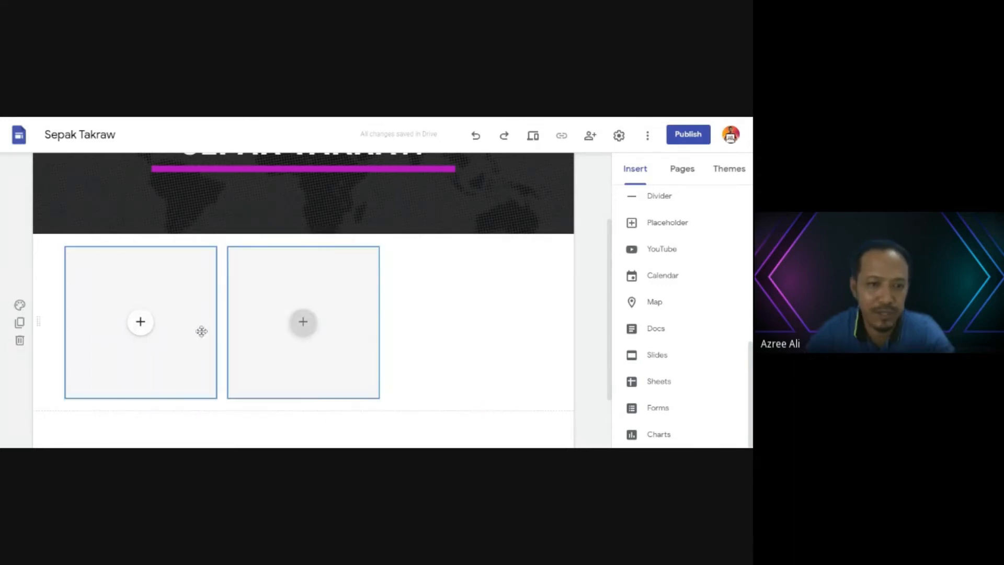
pyautogui.click(309, 330)
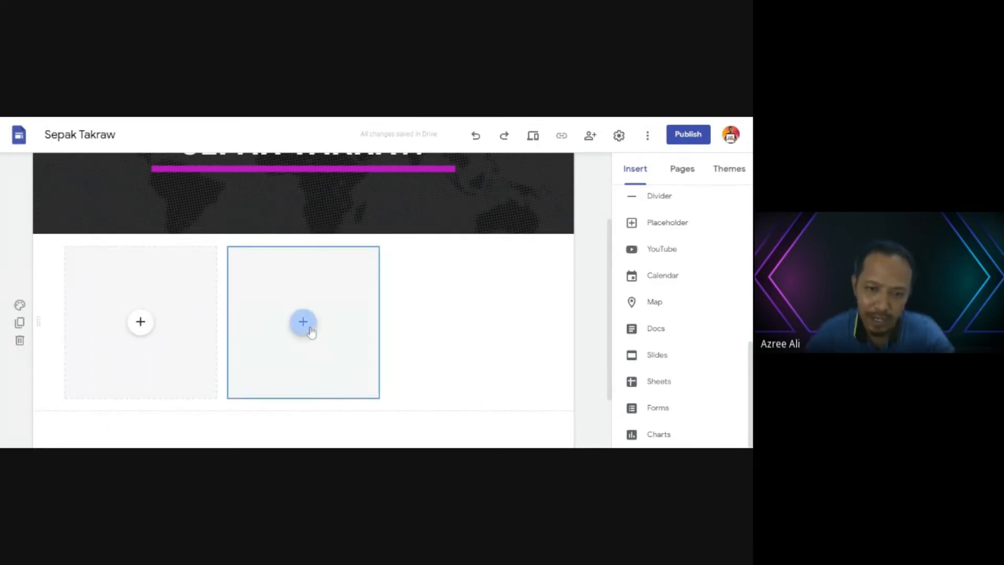
pyautogui.click(175, 340)
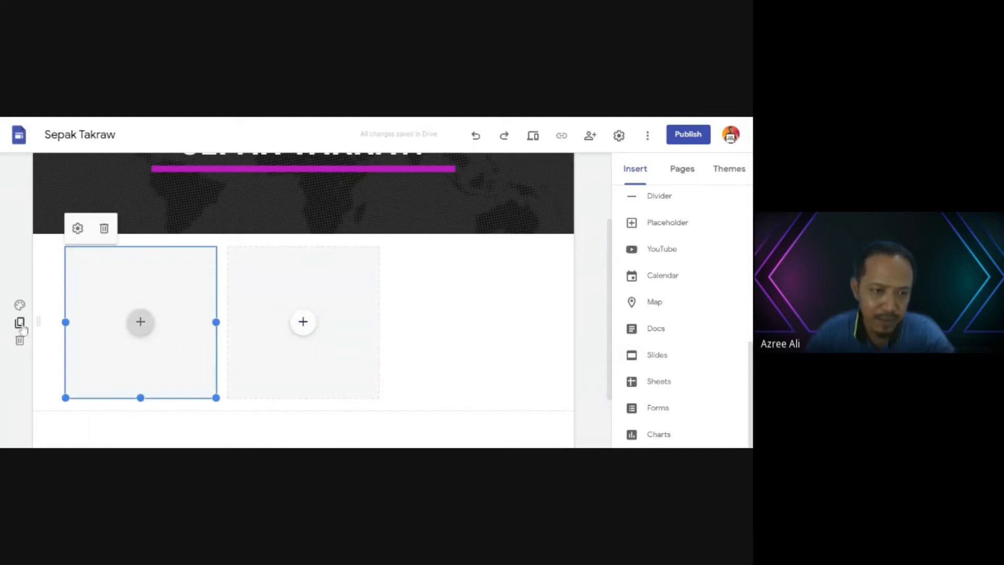
pyautogui.click(290, 278)
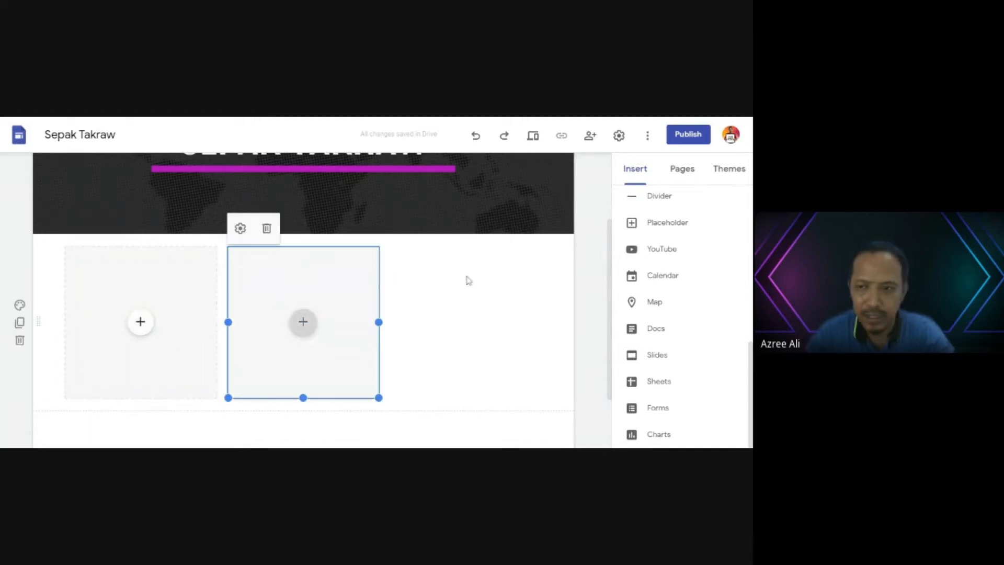
pyautogui.click(675, 224)
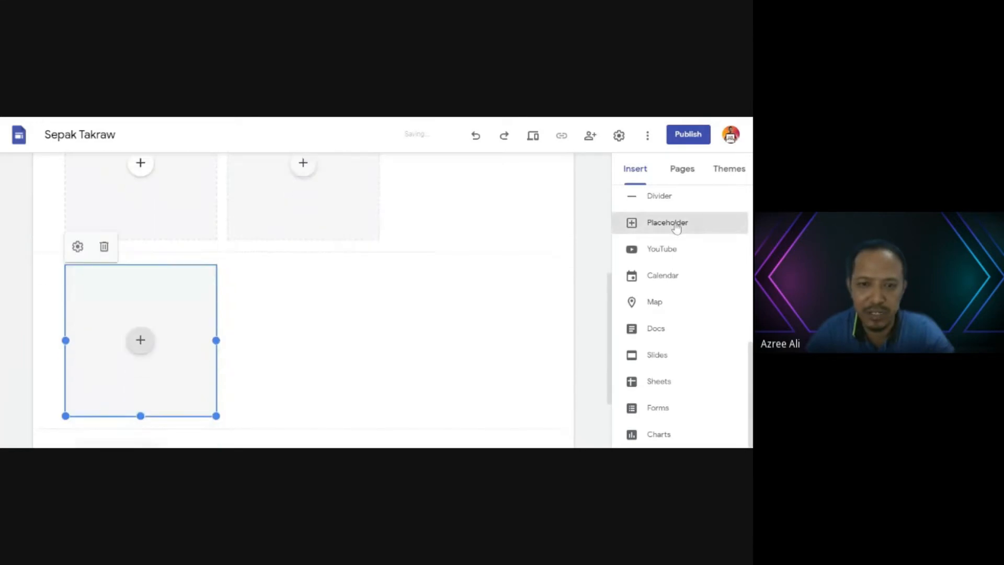
pyautogui.scroll(2, 269, 298)
pyautogui.moveTo(188, 355); pyautogui.dragTo(427, 200)
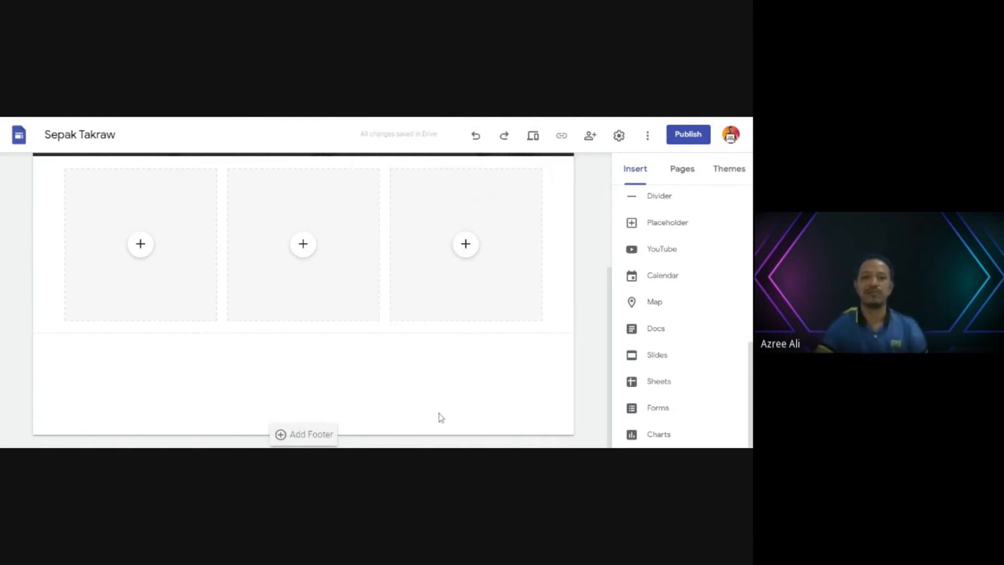
pyautogui.scroll(1, 441, 417)
pyautogui.click(341, 253)
pyautogui.click(303, 300)
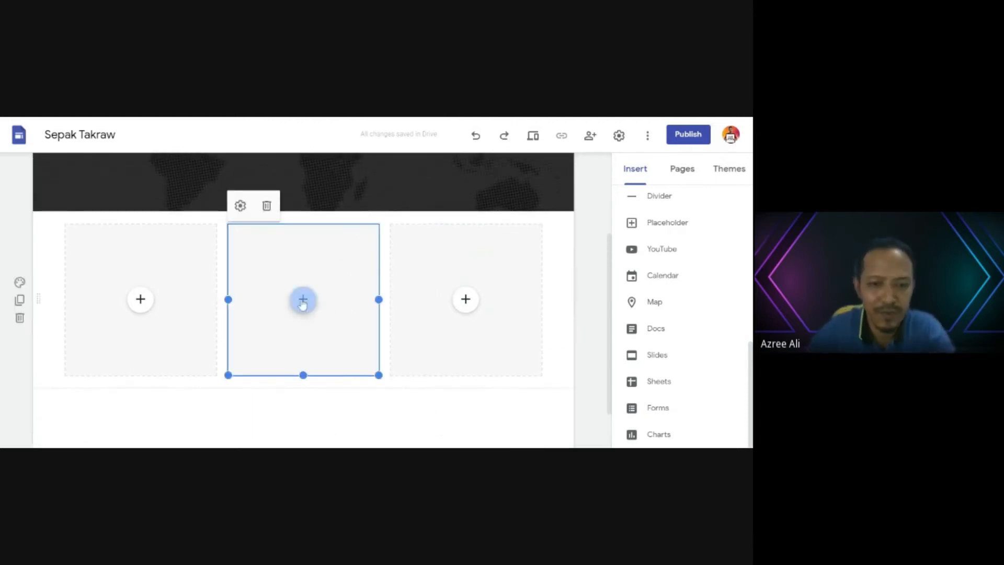
pyautogui.click(258, 254)
pyautogui.click(184, 258)
pyautogui.click(486, 276)
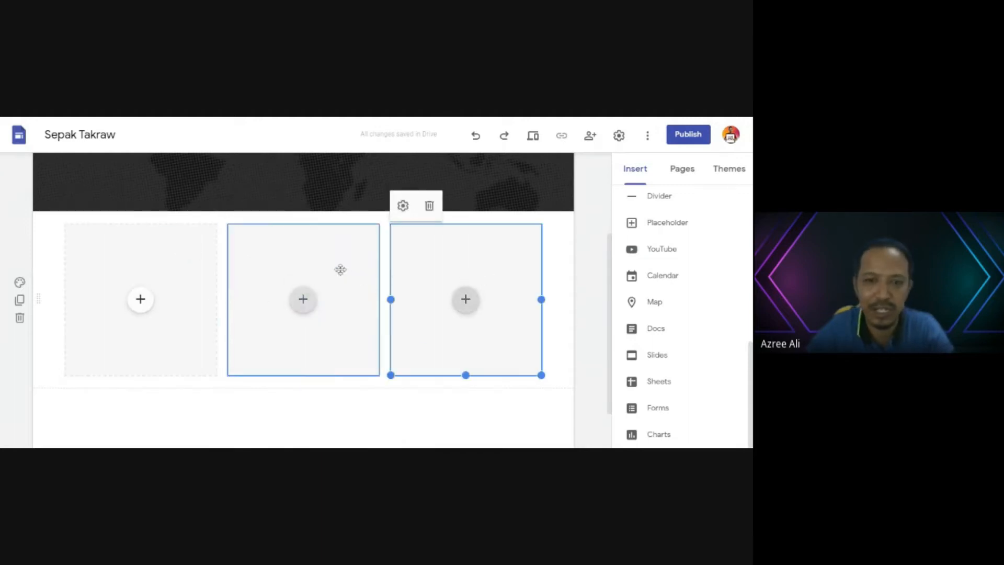
pyautogui.click(340, 269)
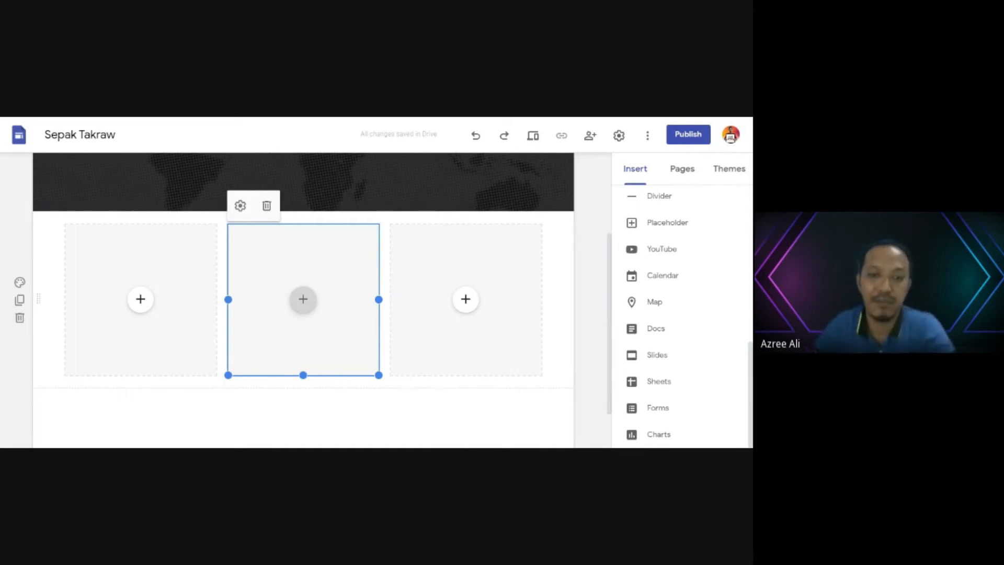
pyautogui.click(163, 260)
pyautogui.click(303, 253)
pyautogui.click(446, 306)
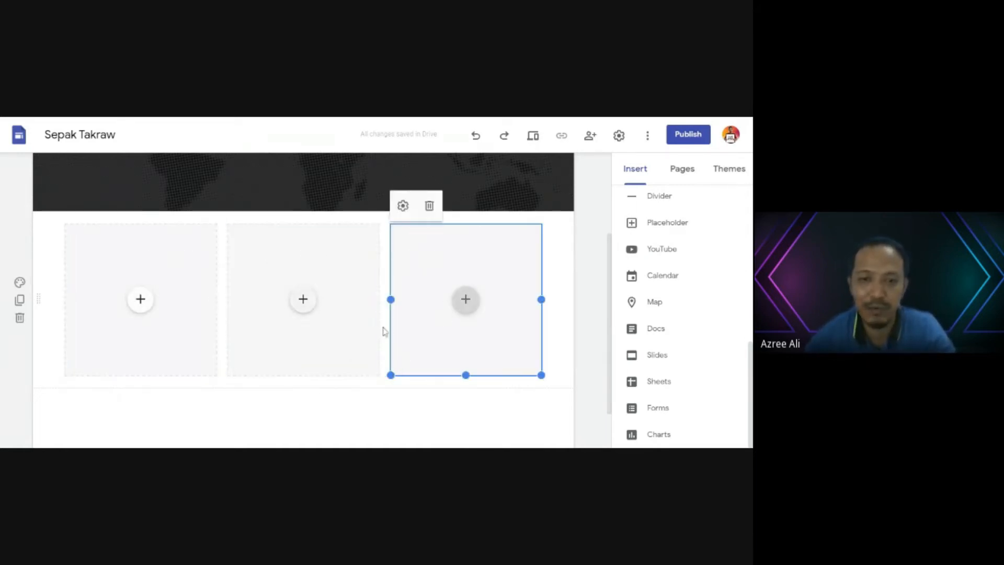
pyautogui.scroll(2, 383, 332)
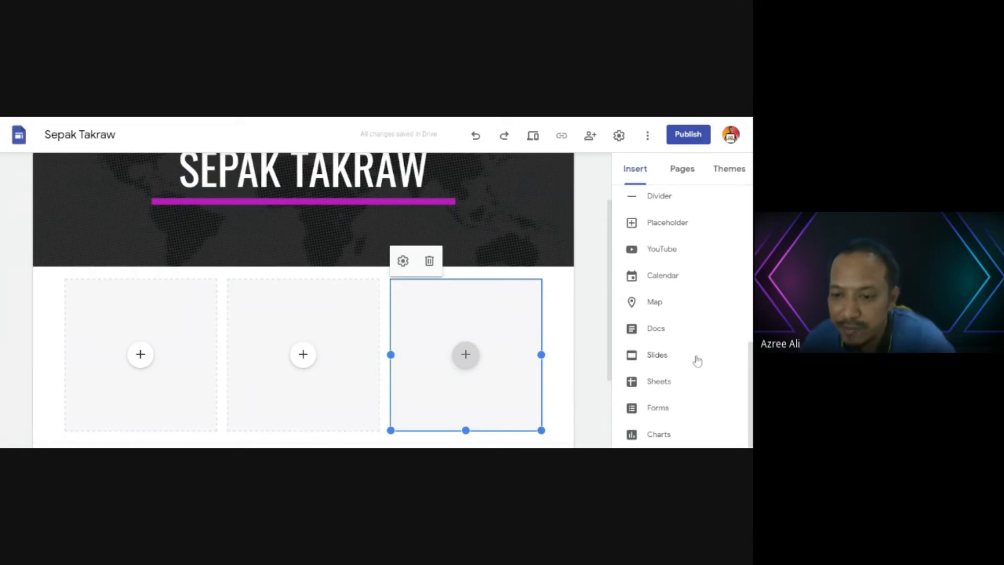
pyautogui.scroll(2, 698, 360)
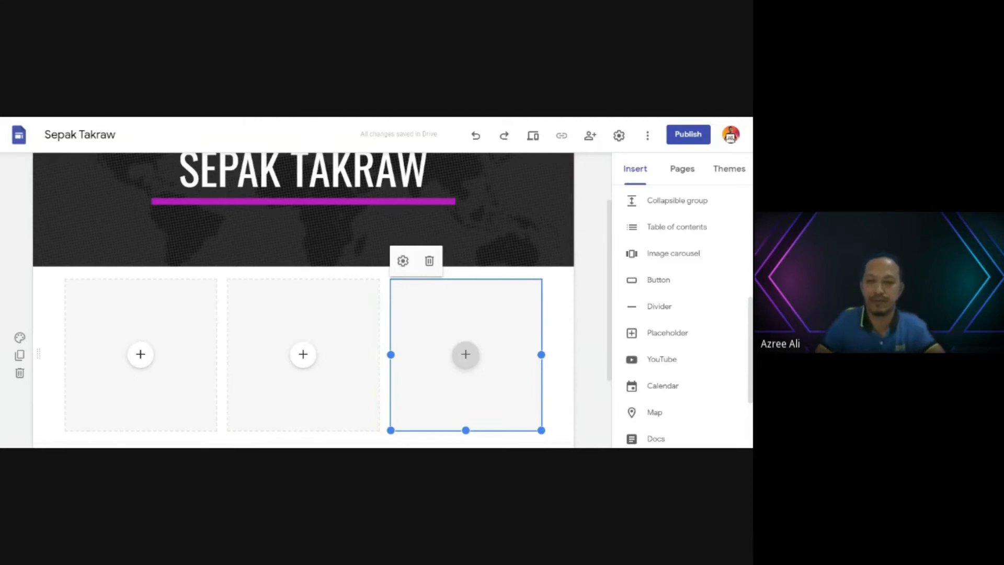
pyautogui.scroll(-2, 496, 369)
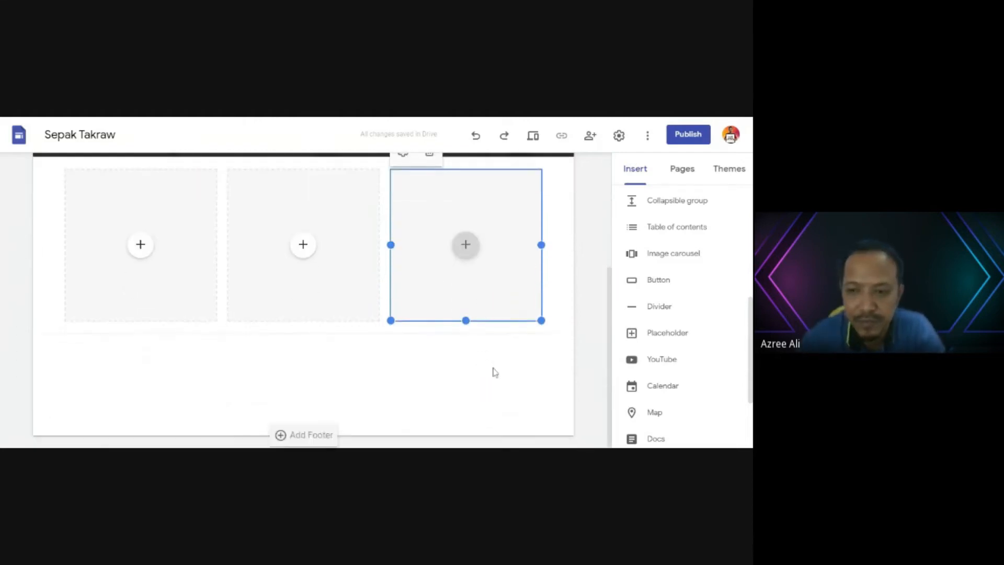
pyautogui.scroll(-2, 676, 366)
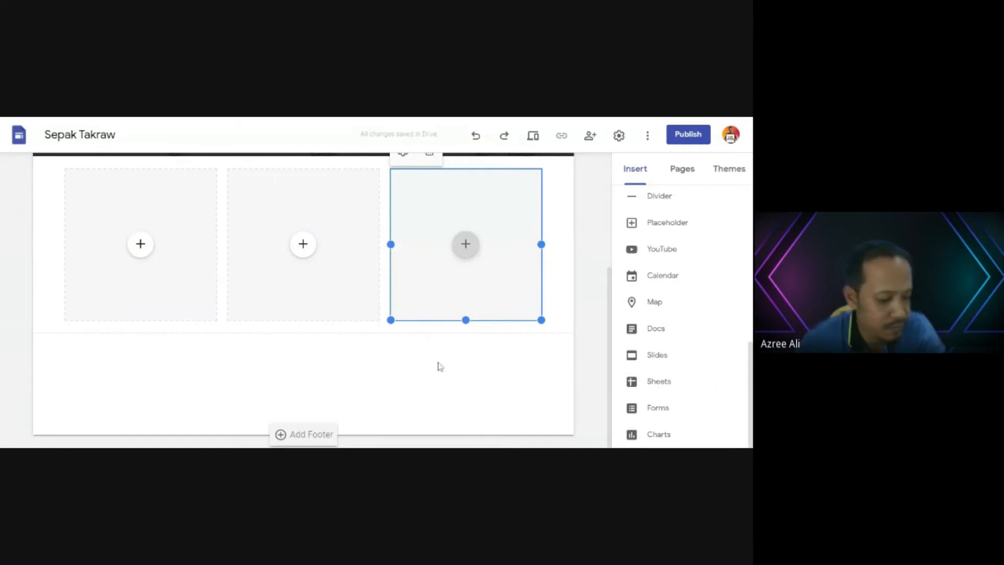
pyautogui.scroll(2, 308, 361)
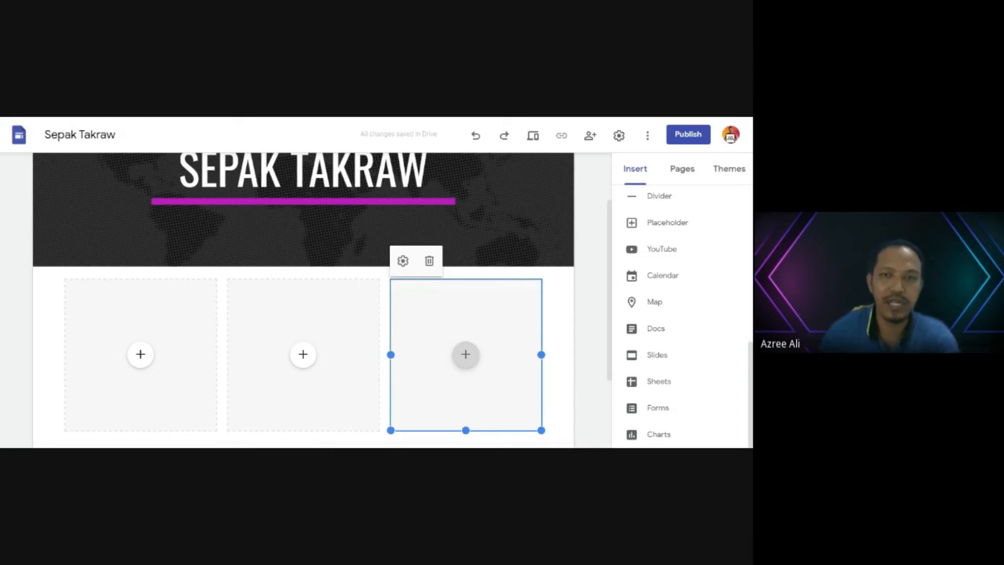
# Switch to Canva and browse all saved designs, including the BUTANG button design.
pyautogui.hotkey('ctrl', 'Tab')
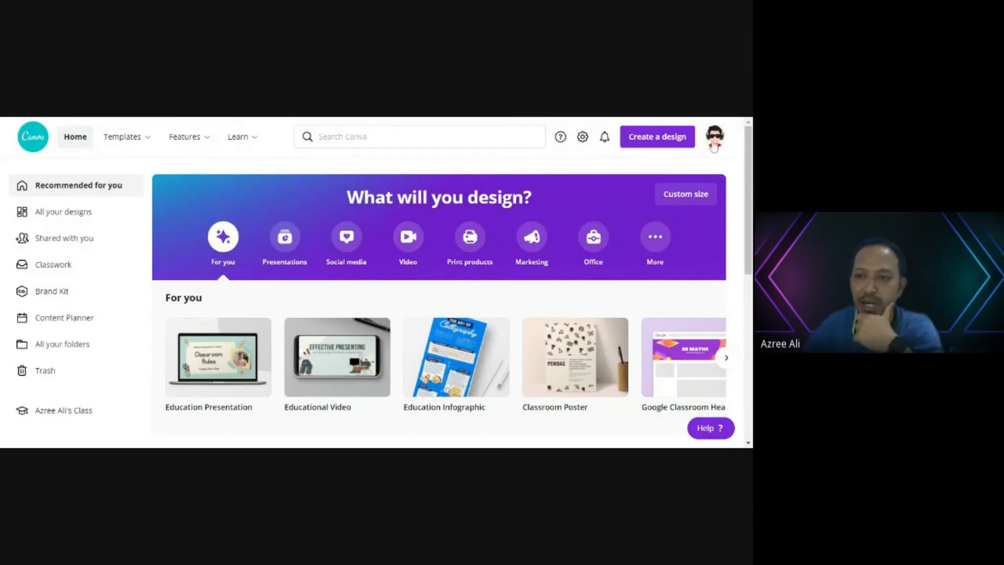
pyautogui.click(714, 143)
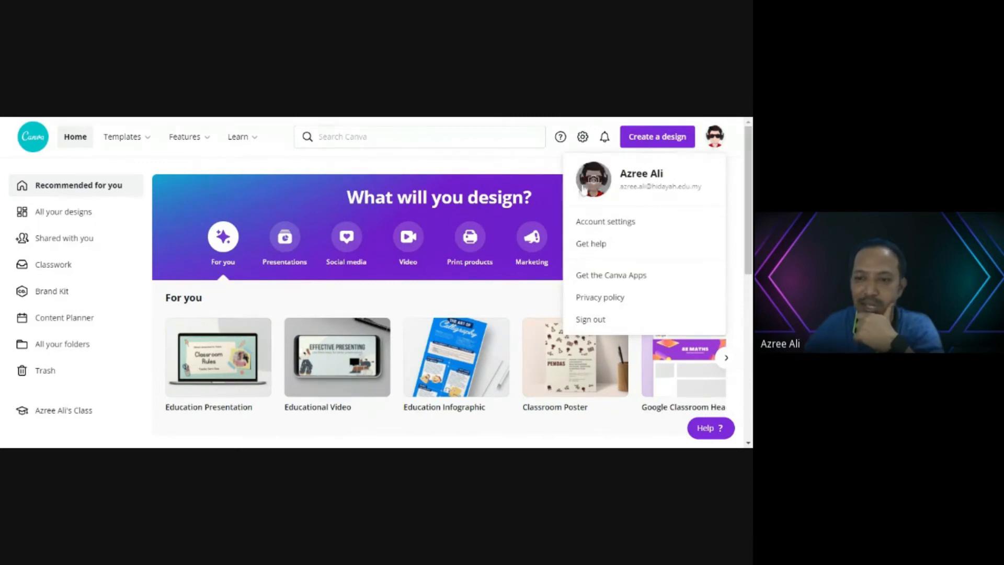
pyautogui.click(499, 156)
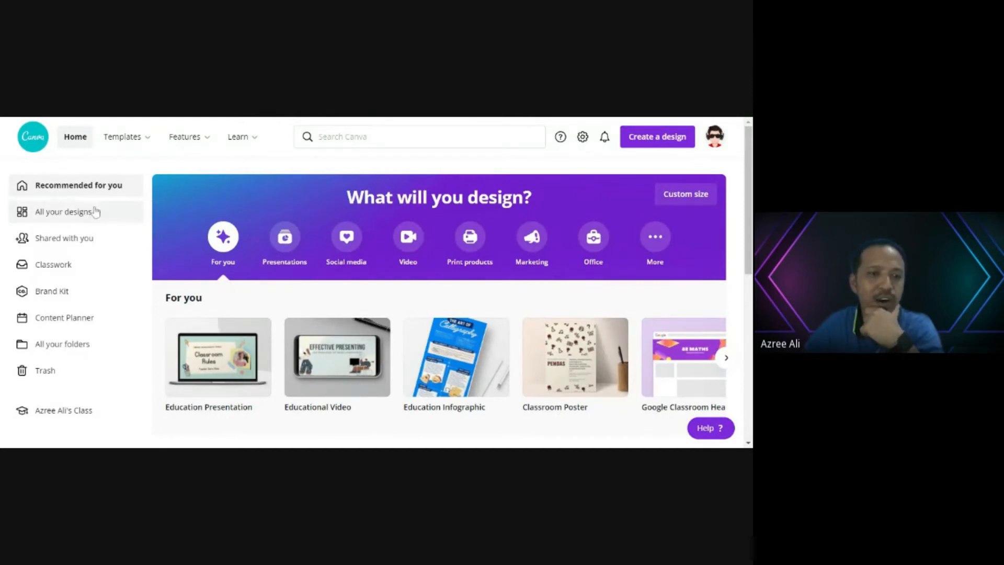
pyautogui.click(61, 216)
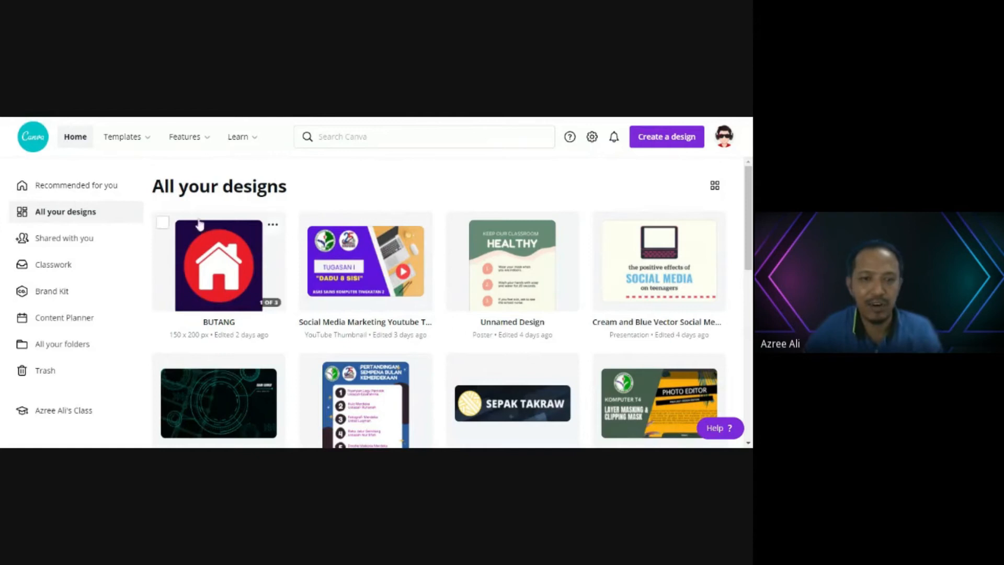
pyautogui.scroll(-1, 523, 283)
pyautogui.scroll(-2, 366, 277)
pyautogui.scroll(1, 338, 275)
pyautogui.scroll(-1, 335, 270)
pyautogui.scroll(2, 333, 267)
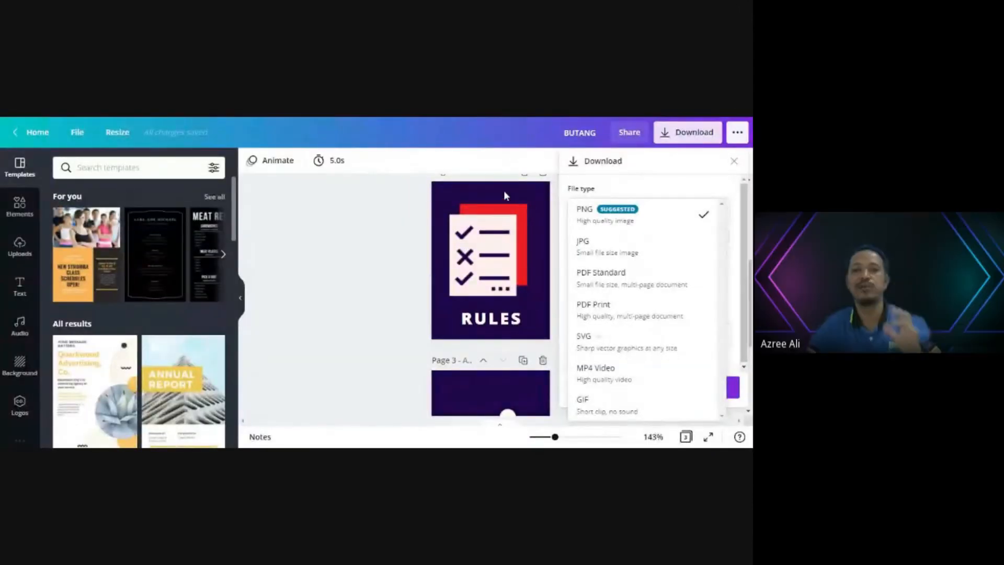
# Close the download options of the BUTANG design and select the checklist graphic on the RULES page.
pyautogui.click(363, 232)
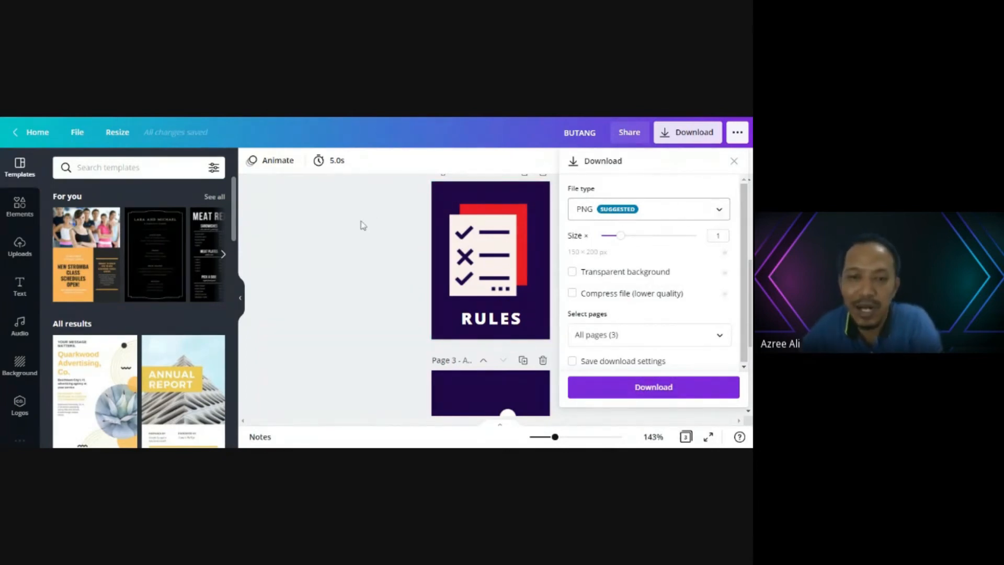
pyautogui.click(331, 214)
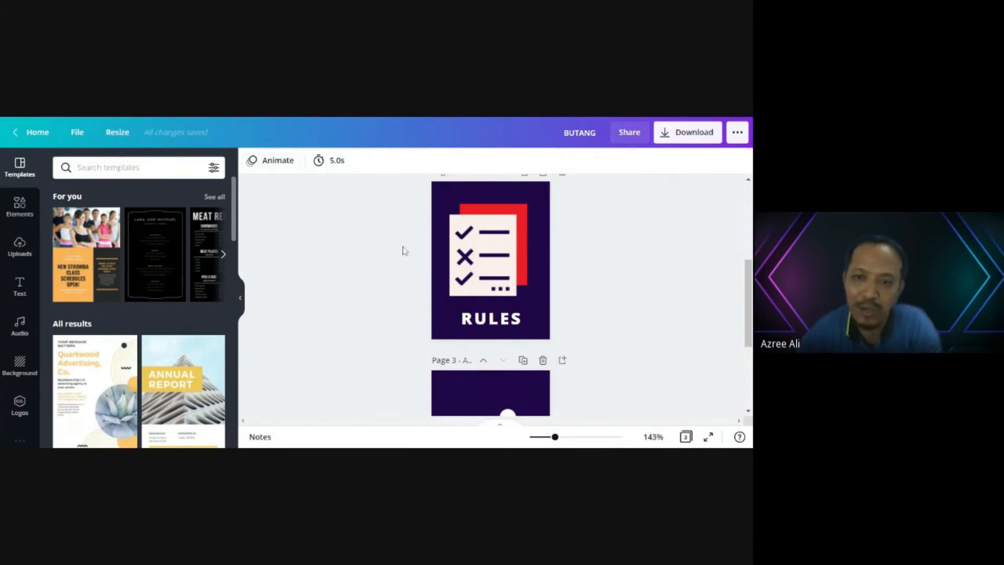
pyautogui.click(485, 254)
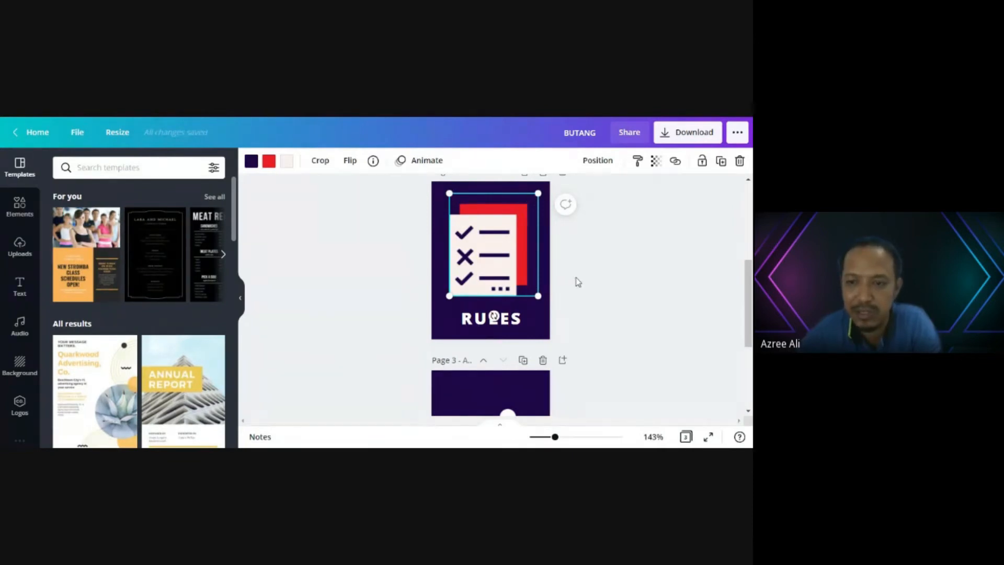
pyautogui.scroll(1, 575, 280)
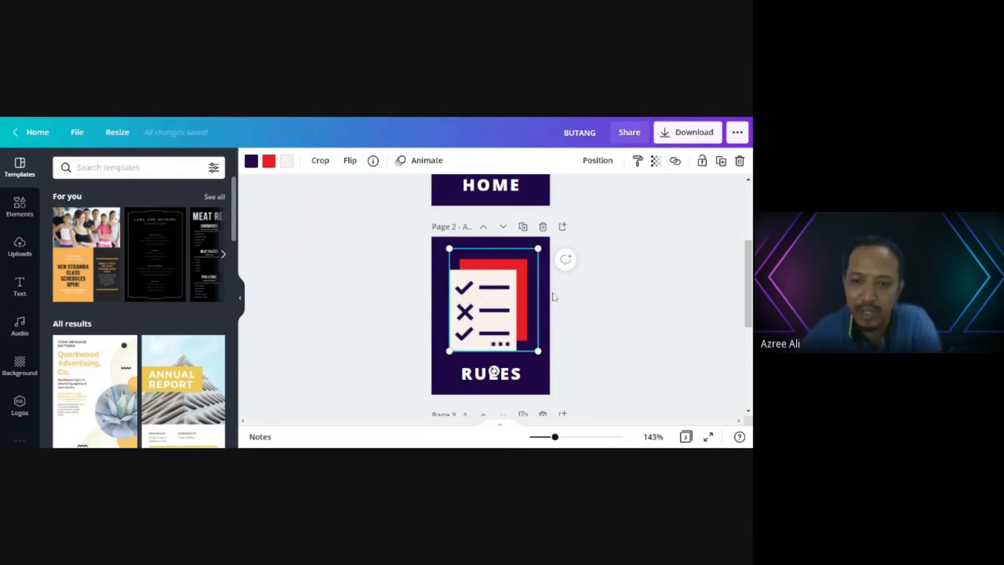
# Clear the selection on the RULES page and download all three pages of the BUTANG design as PNG.
pyautogui.scroll(-2, 554, 301)
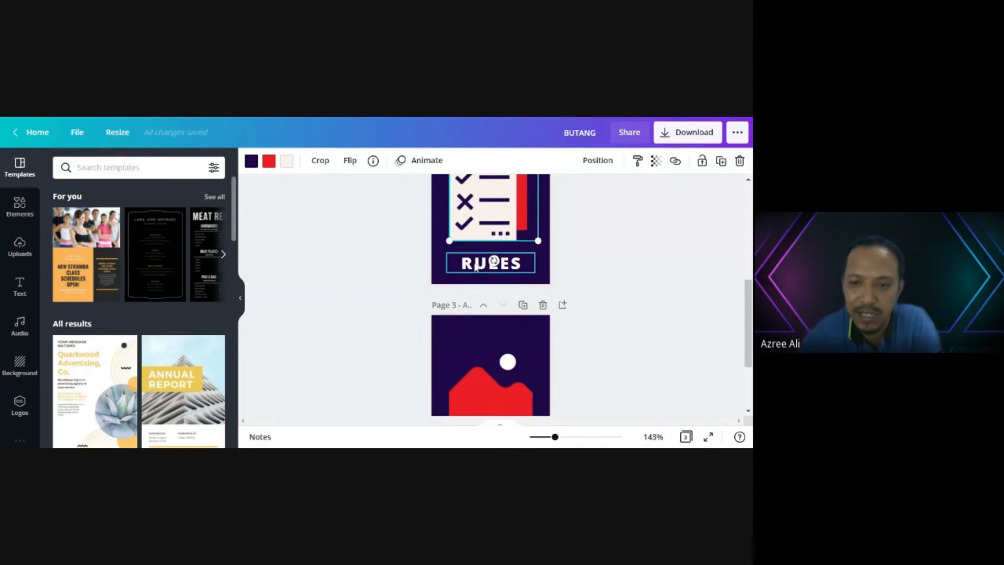
pyautogui.click(475, 267)
pyautogui.click(288, 233)
pyautogui.scroll(1, 282, 210)
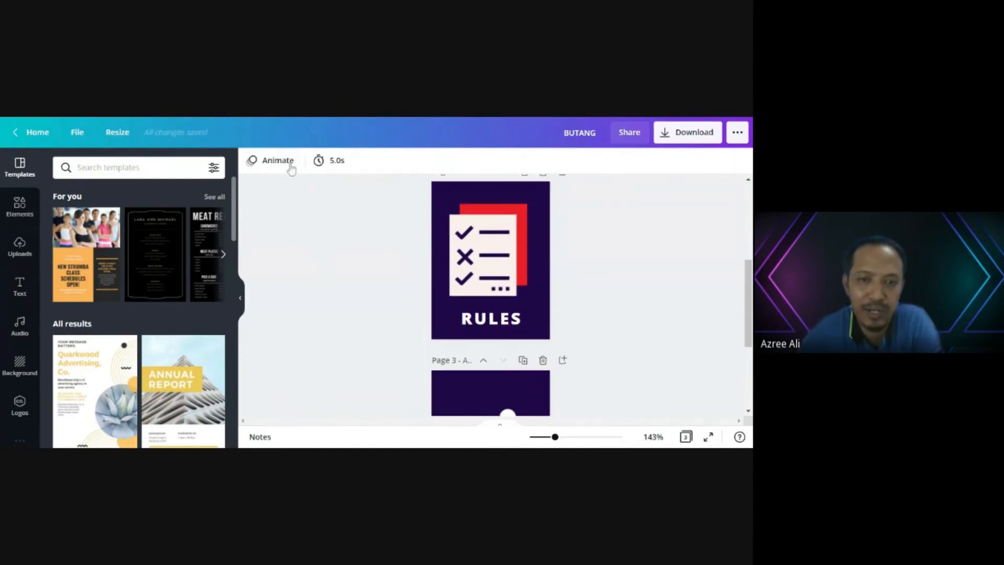
pyautogui.click(700, 137)
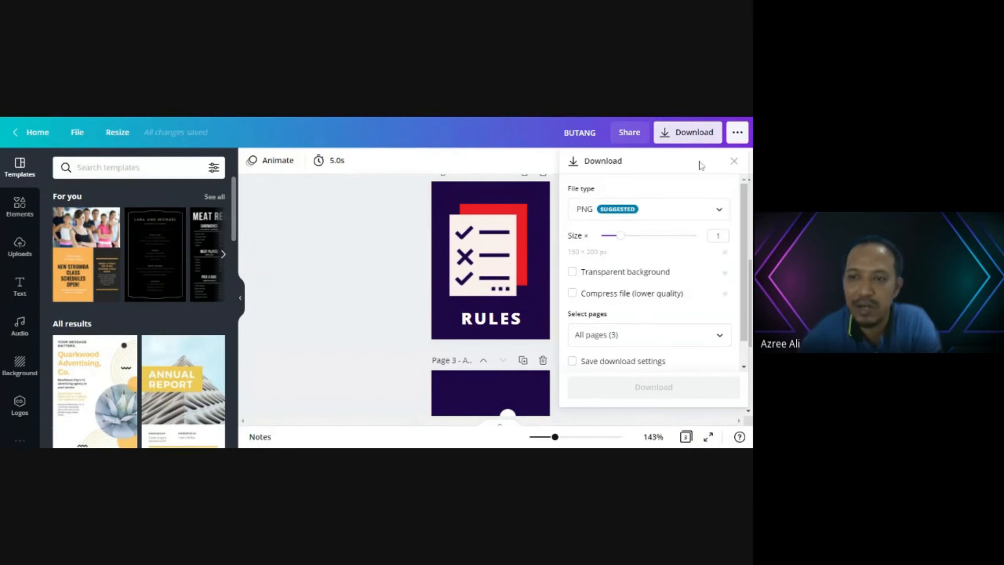
pyautogui.click(657, 210)
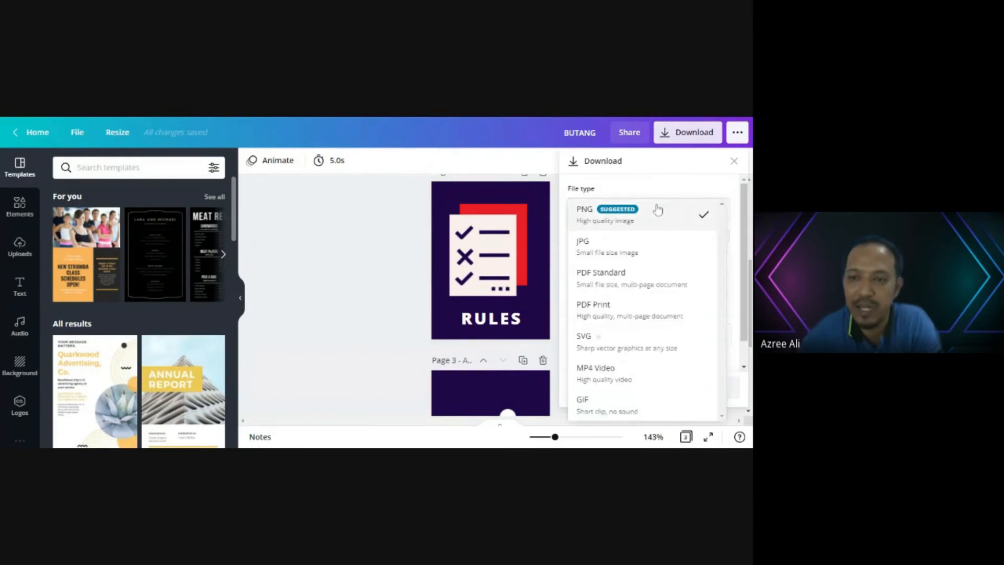
pyautogui.click(598, 224)
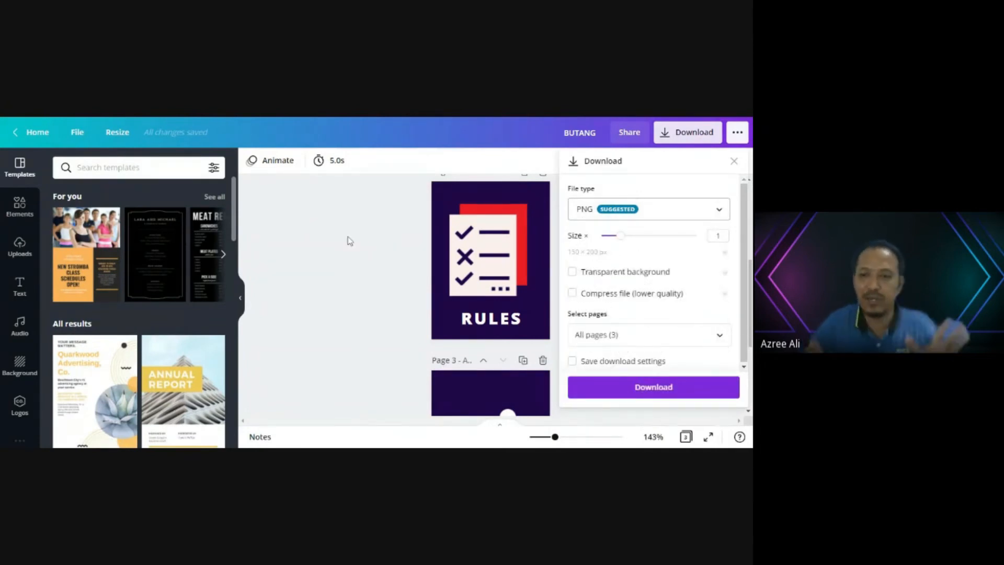
pyautogui.click(725, 213)
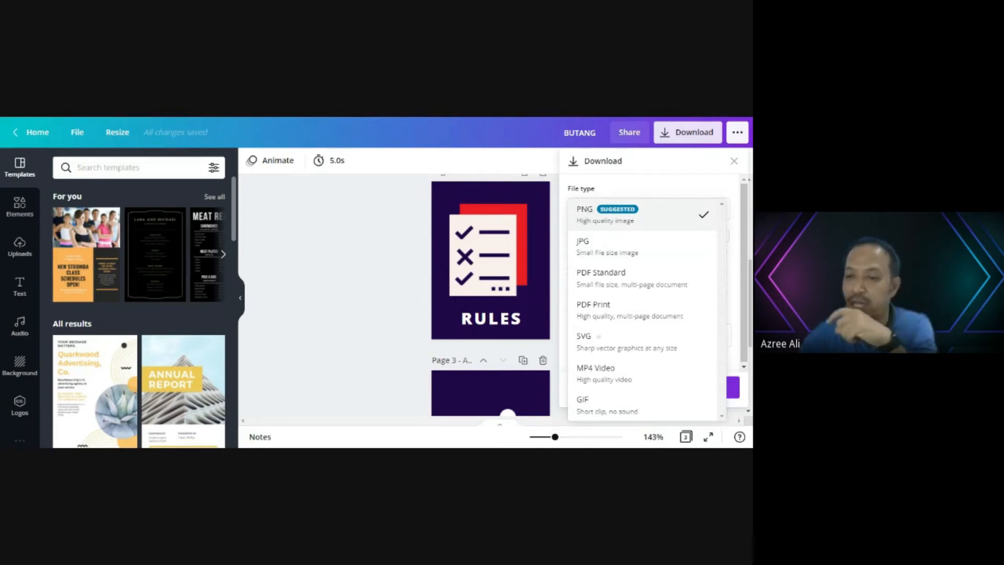
pyautogui.click(582, 218)
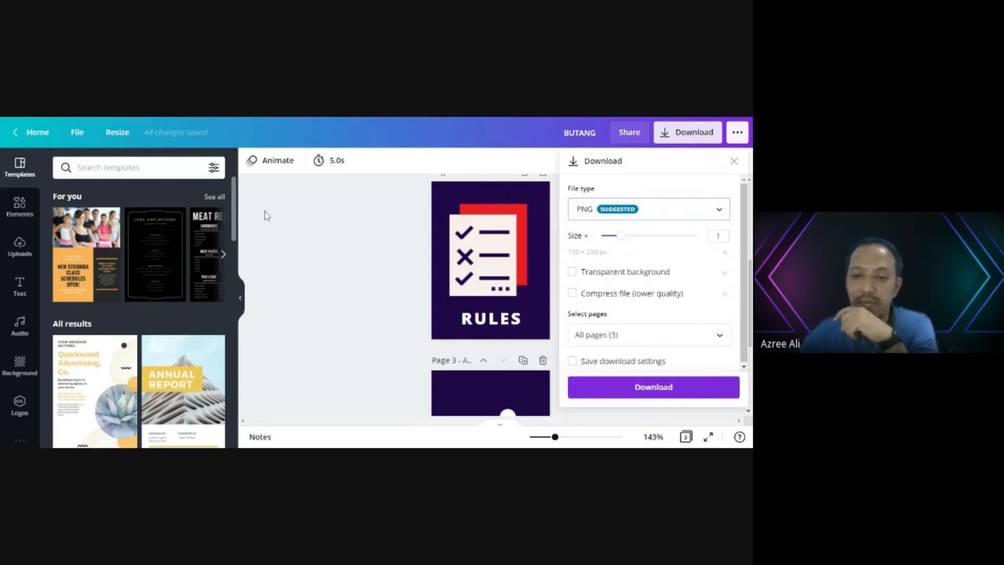
pyautogui.scroll(-3, 460, 223)
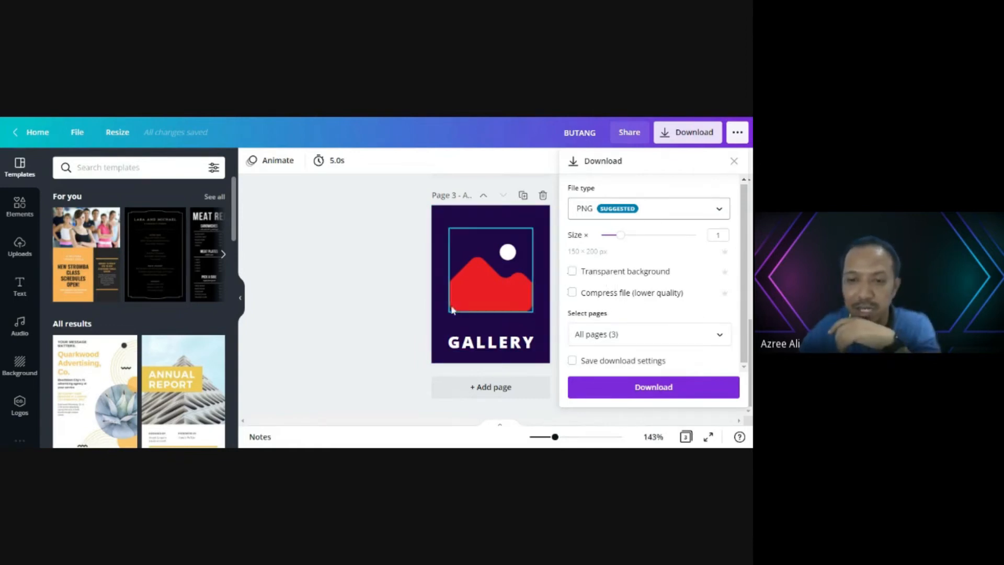
pyautogui.click(673, 388)
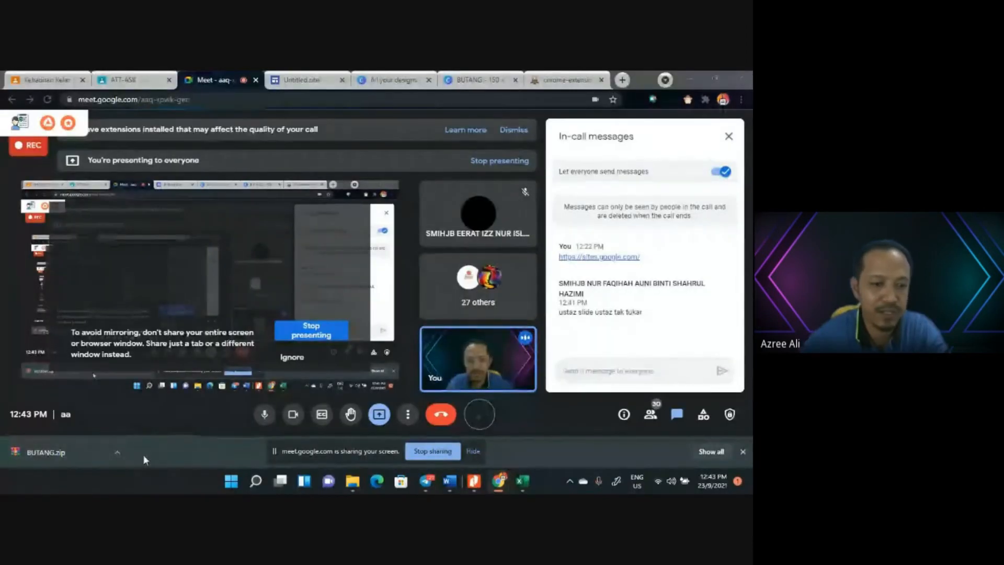
# Show the downloaded BUTANG archive in the Downloads folder and cut it for moving.
pyautogui.click(116, 453)
pyautogui.click(153, 415)
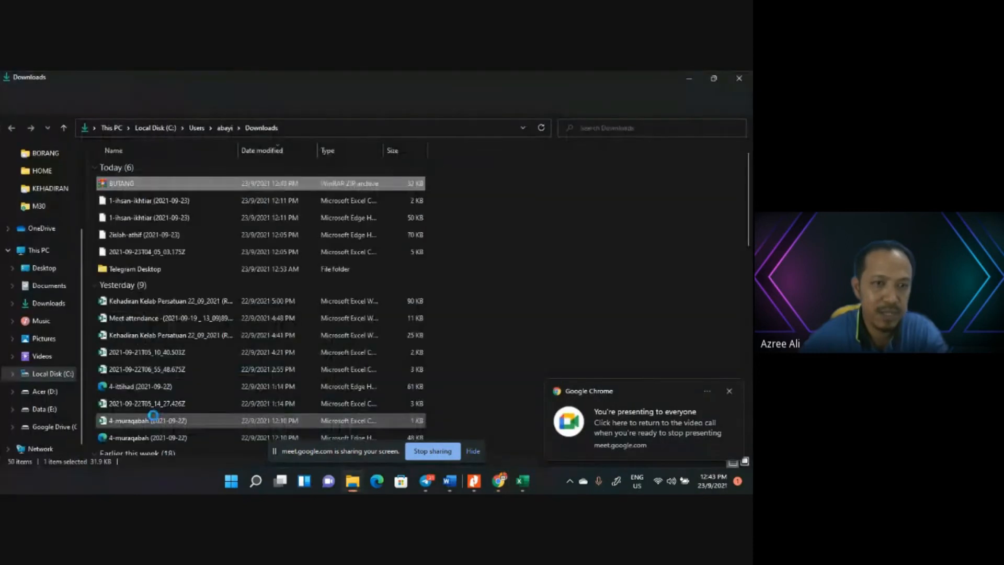
pyautogui.click(728, 392)
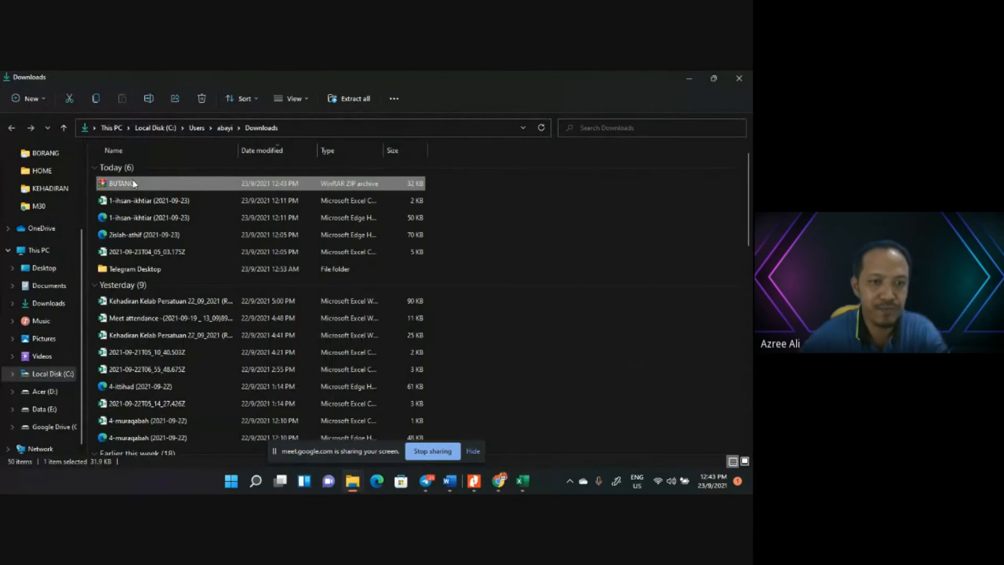
pyautogui.hotkey('ctrl', 'x')
pyautogui.click(422, 239)
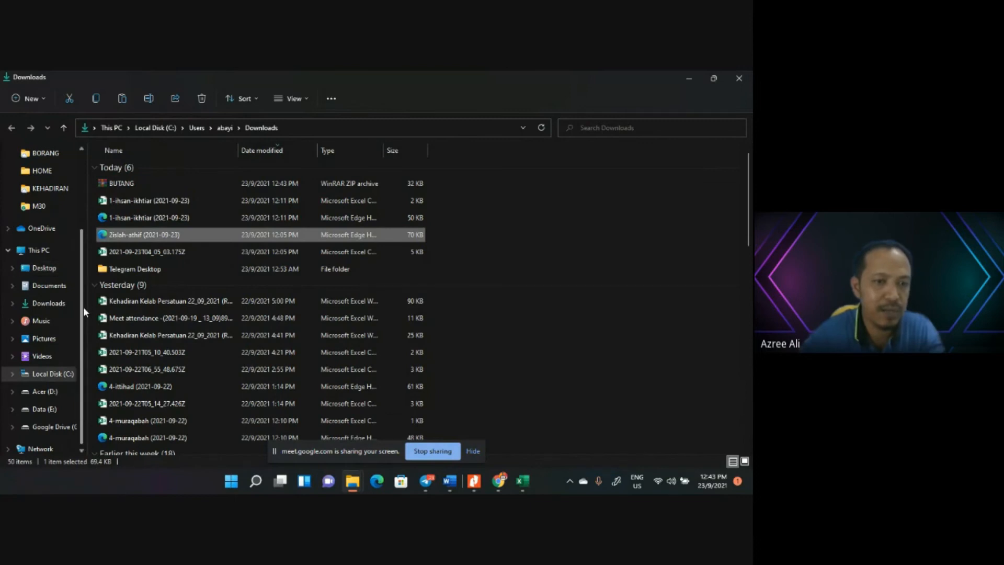
# Create a folder named IHSAN-IKHTIAR inside the Desktop's WEBSITE folder and move the cut BUTANG archive into it.
pyautogui.click(52, 269)
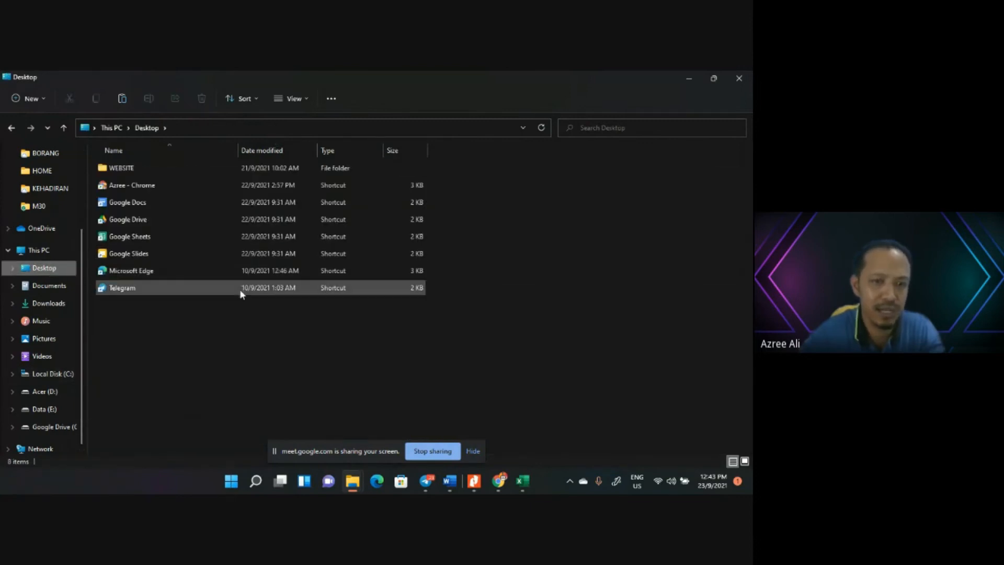
pyautogui.doubleClick(134, 169)
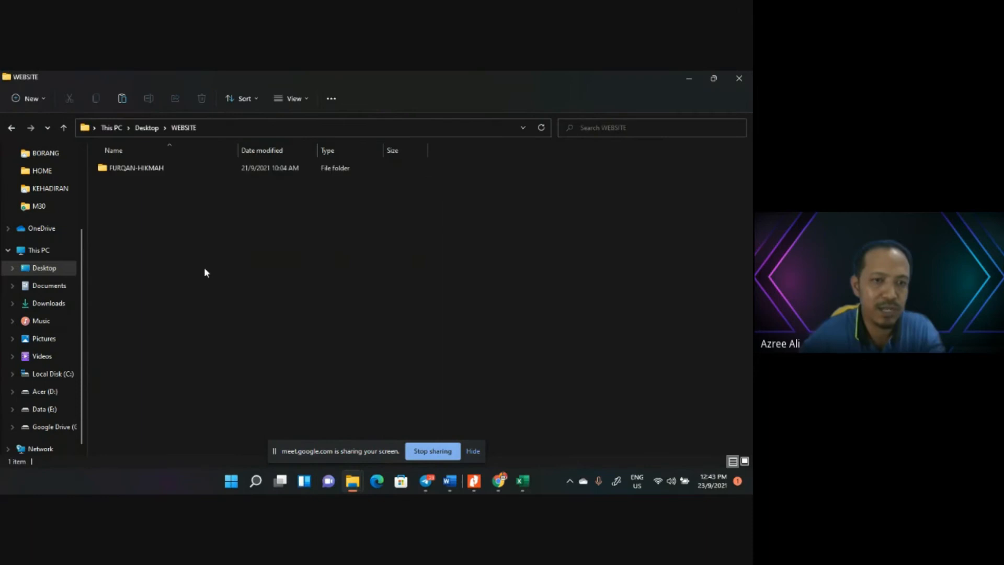
pyautogui.rightClick(152, 207)
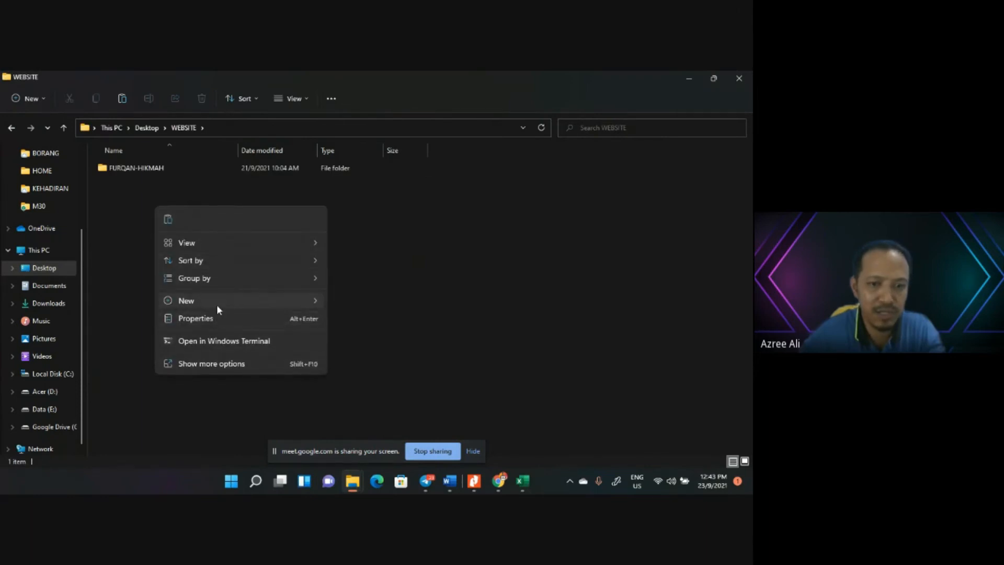
pyautogui.moveTo(232, 306)
pyautogui.click(365, 104)
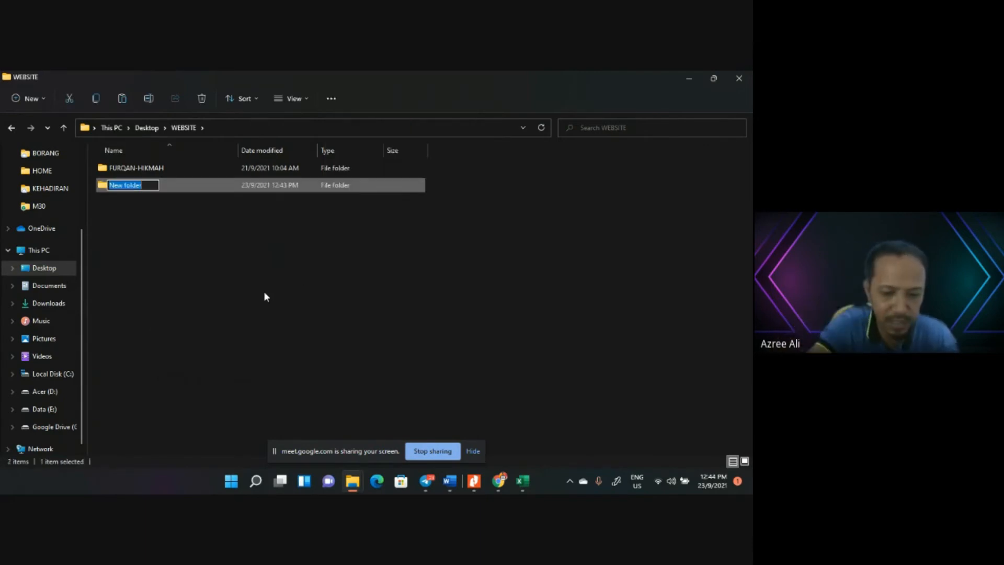
pyautogui.press('BackSpace')
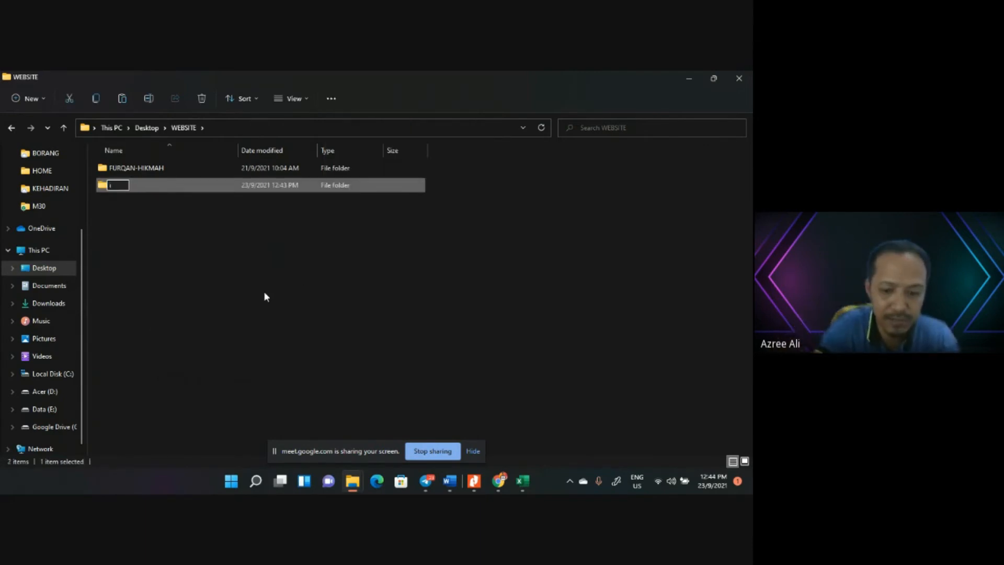
pyautogui.write('IHSA')
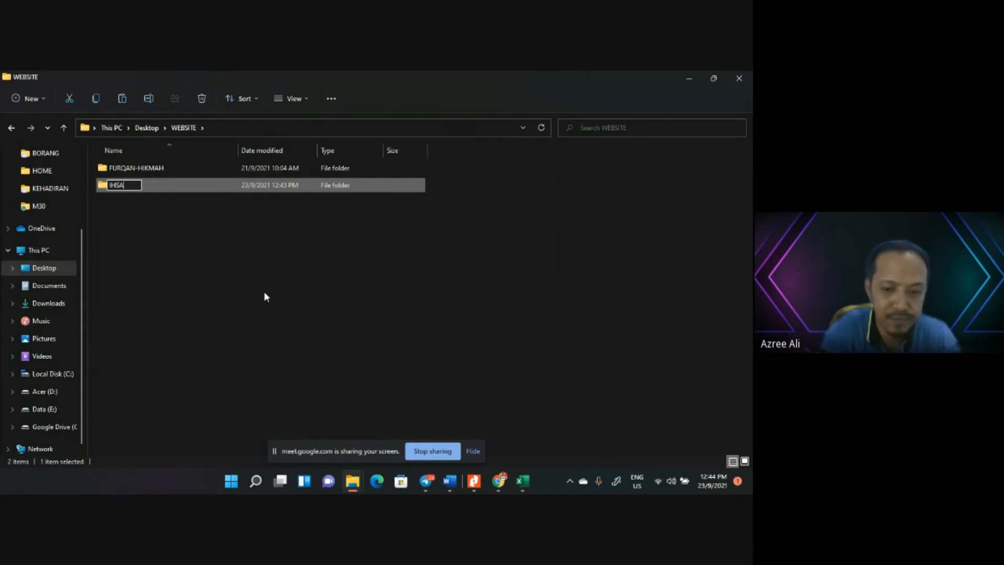
pyautogui.write('N-IKHTIAR')
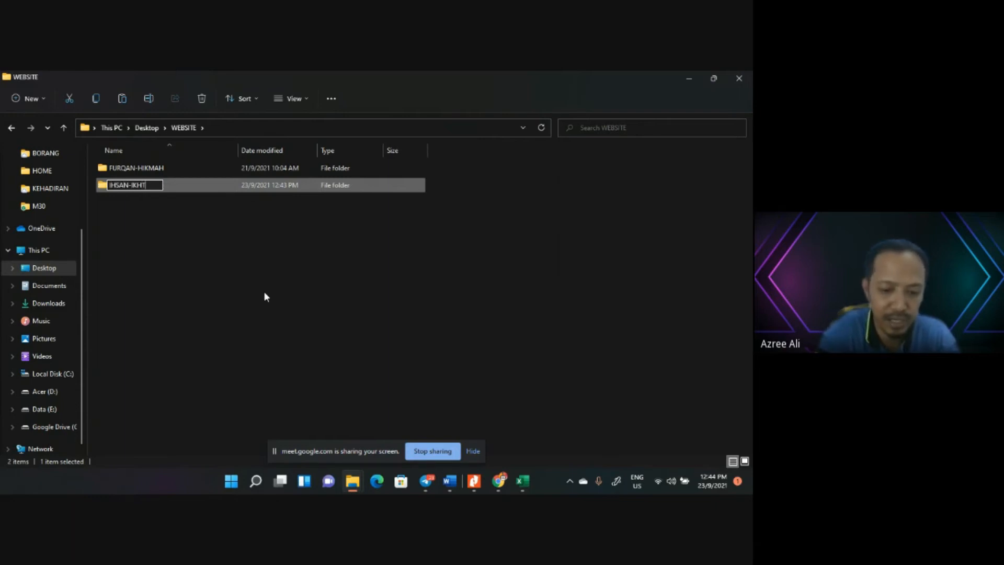
pyautogui.press('Return')
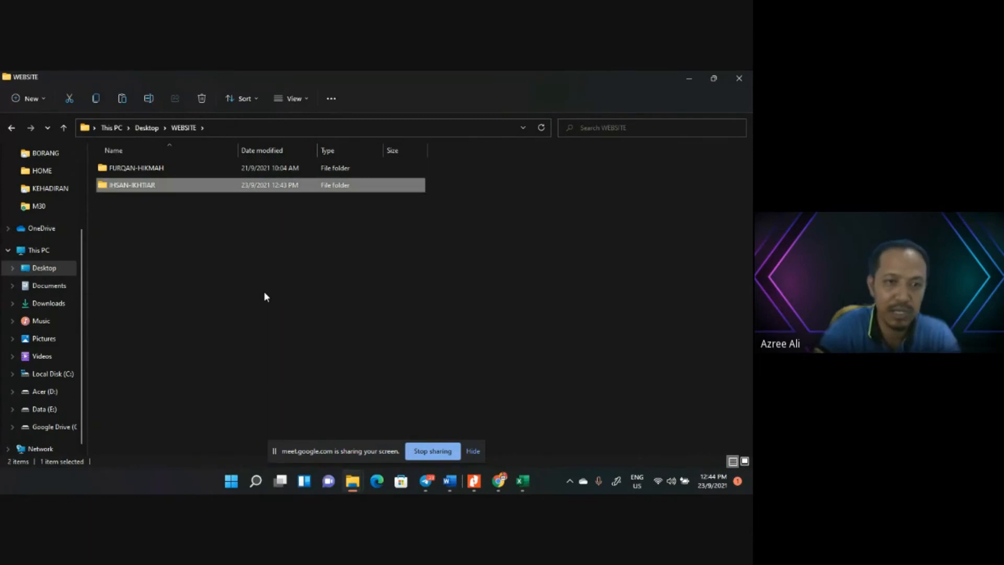
pyautogui.press('Return')
pyautogui.hotkey('ctrl', 'v')
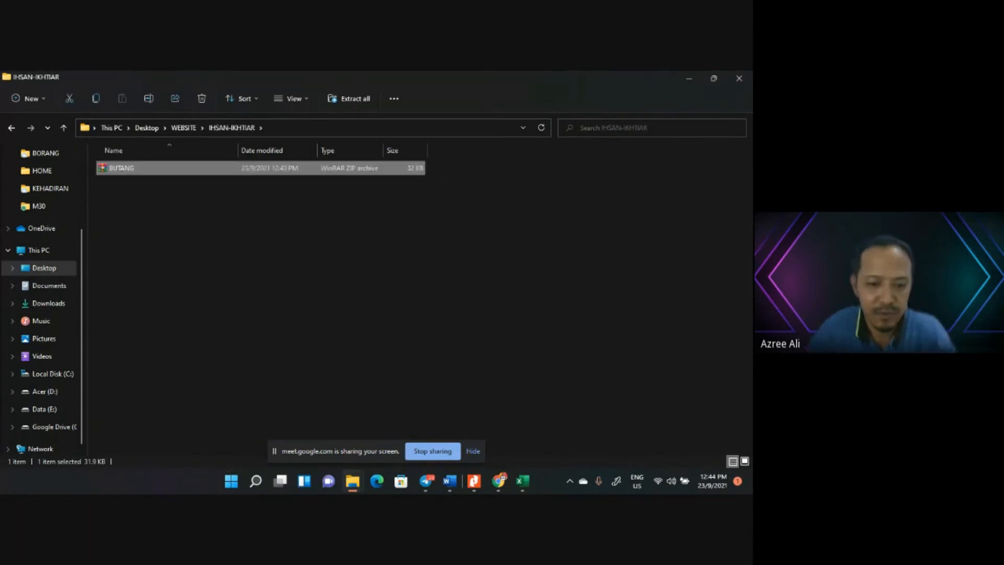
# Find and launch the Windows Magnifier, and enlarge the screen to 200%.
pyautogui.click(232, 480)
pyautogui.write('MSG')
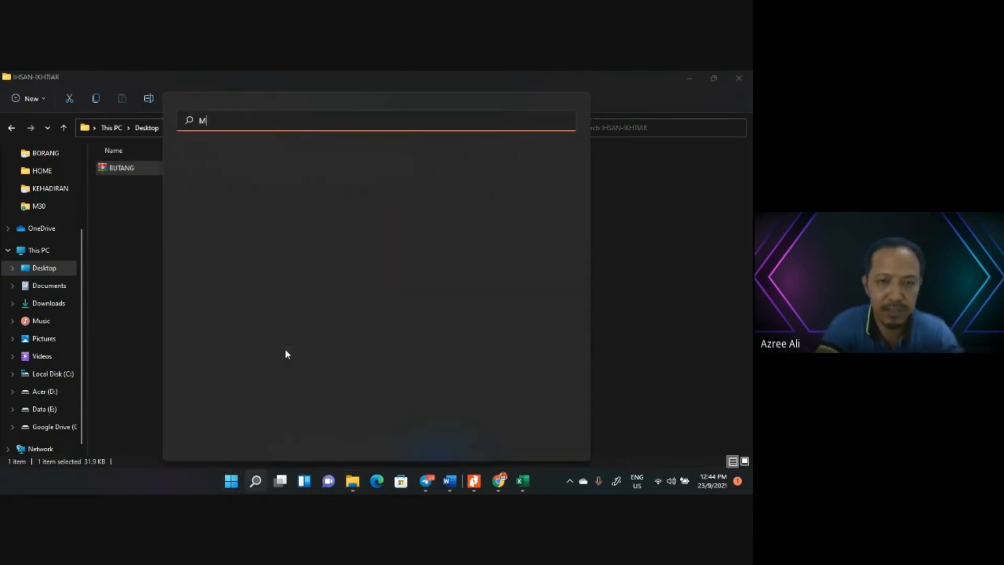
pyautogui.press('BackSpace')
pyautogui.press('BackSpace')
pyautogui.write('MAG')
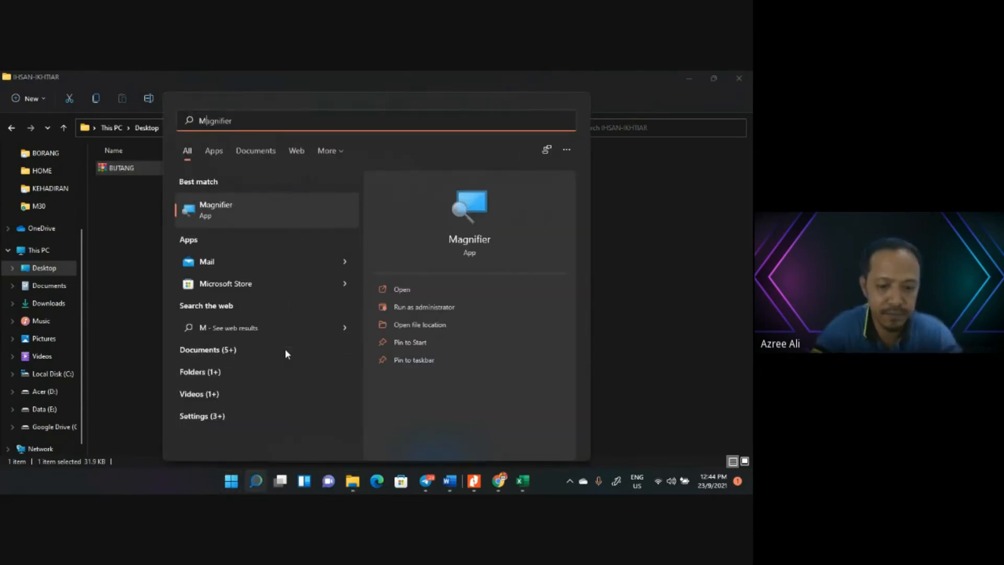
pyautogui.press('BackSpace')
pyautogui.press('BackSpace')
pyautogui.press('BackSpace')
pyautogui.press('BackSpace')
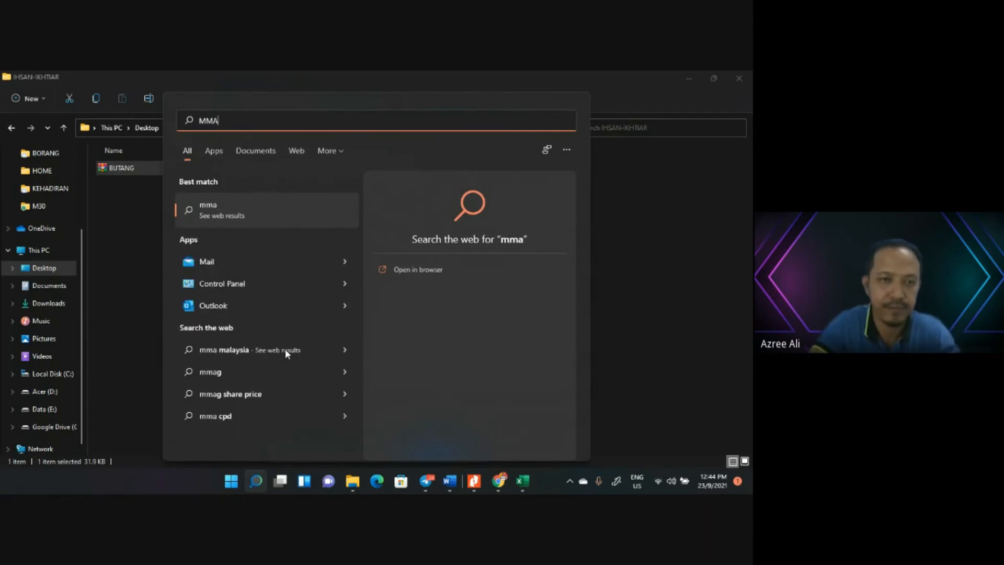
pyautogui.write('MAGnifier')
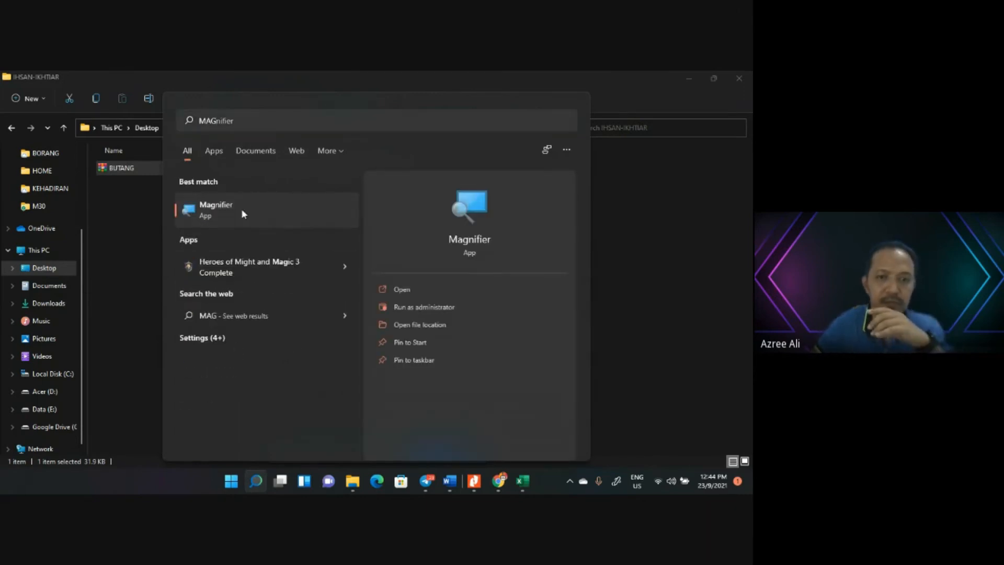
pyautogui.click(215, 209)
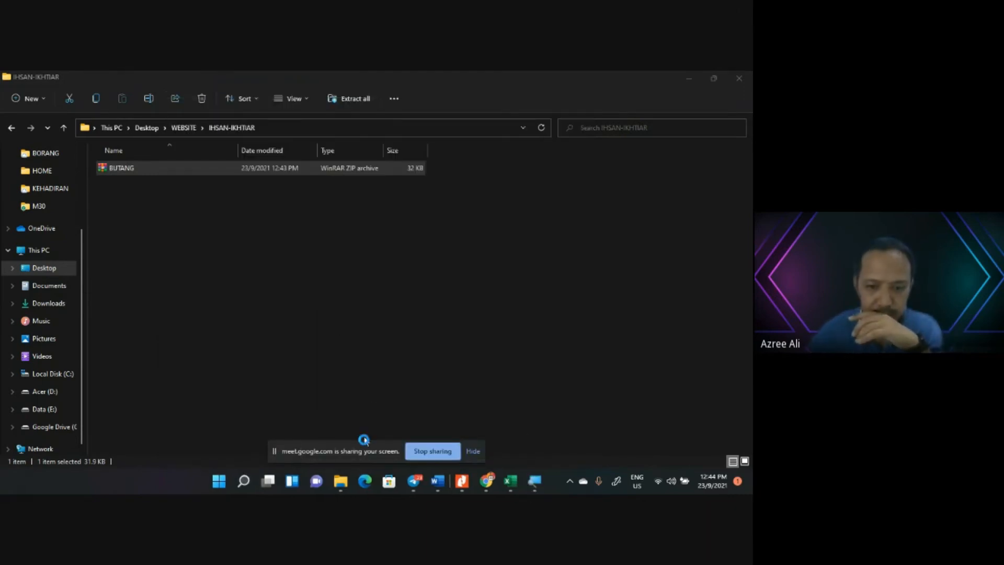
pyautogui.click(539, 482)
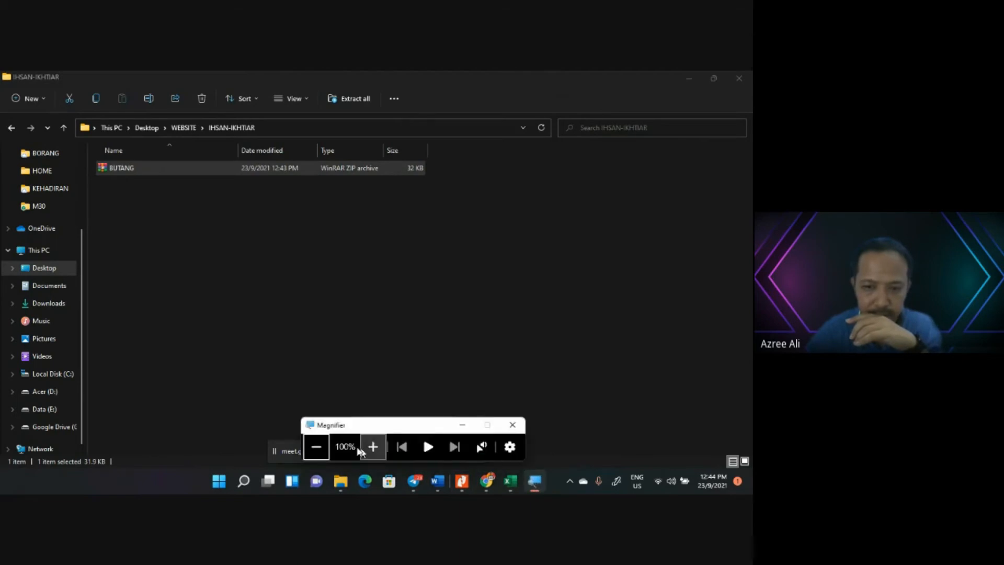
pyautogui.click(372, 446)
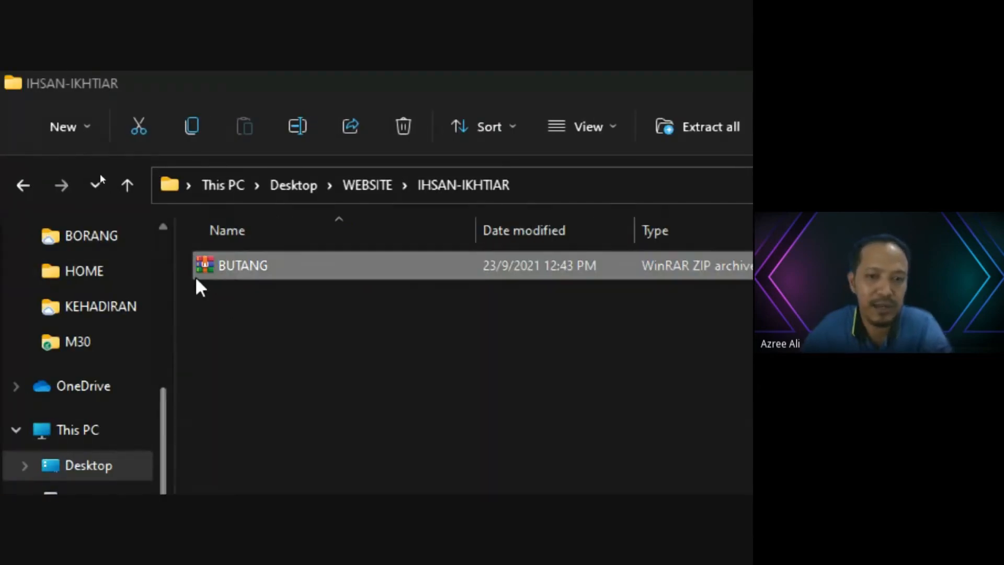
# Extract the BUTANG archive into a BUTANG subfolder of IHSAN-IKHTIAR.
pyautogui.rightClick(252, 268)
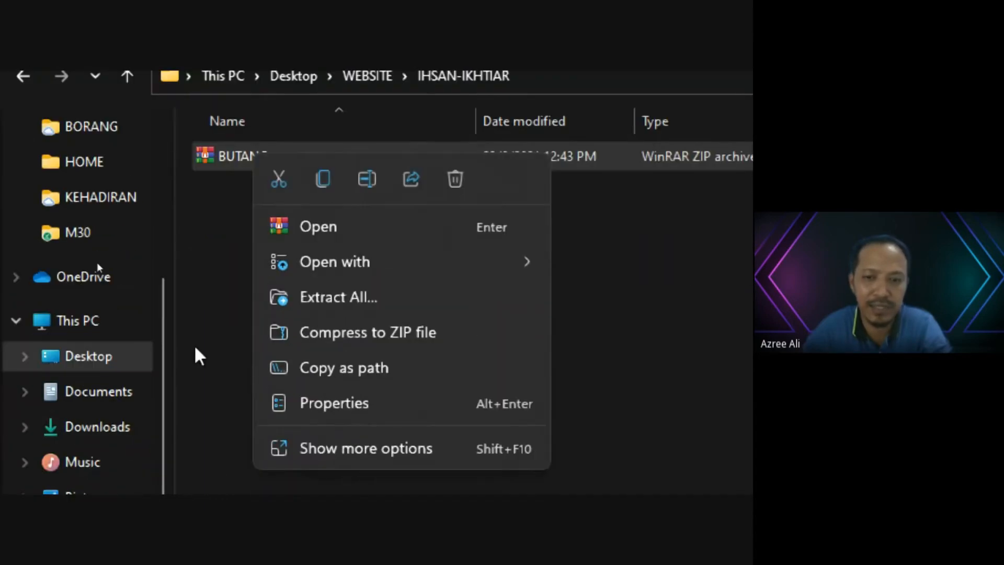
pyautogui.click(356, 306)
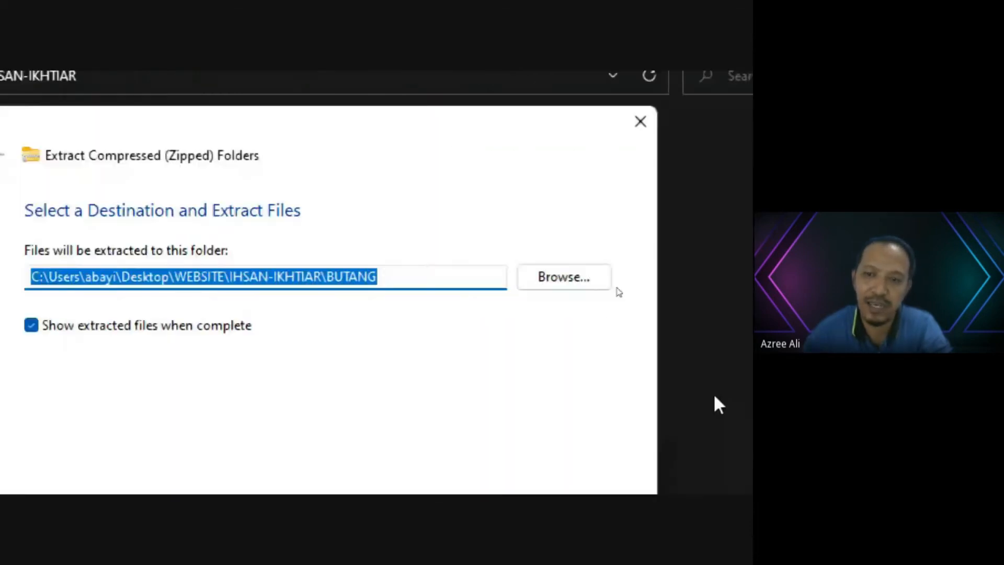
pyautogui.click(368, 413)
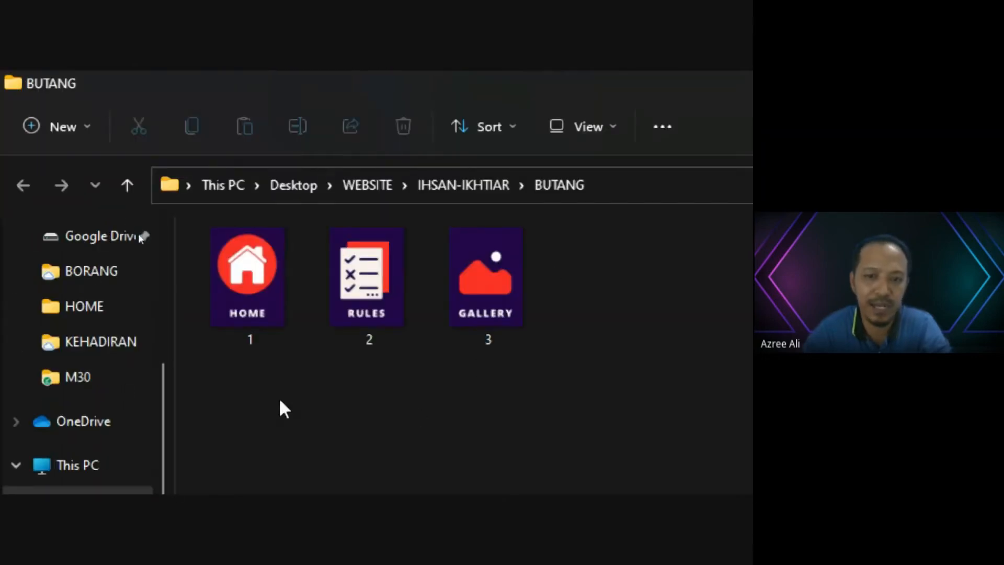
# Point out the extracted HOME, RULES and GALLERY button images and reset the screen magnification to 100%.
pyautogui.moveTo(230, 412); pyautogui.dragTo(573, 262)
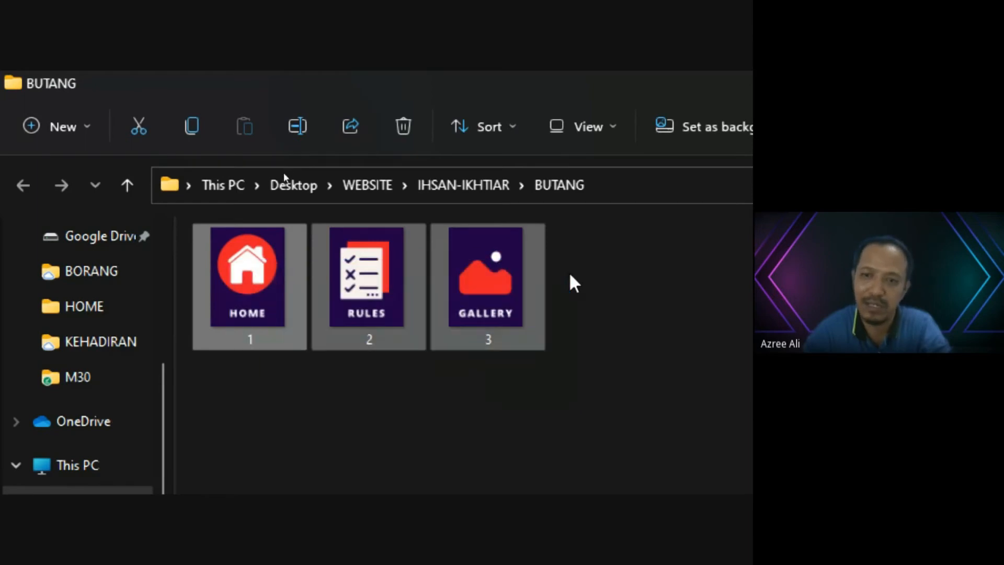
pyautogui.click(251, 418)
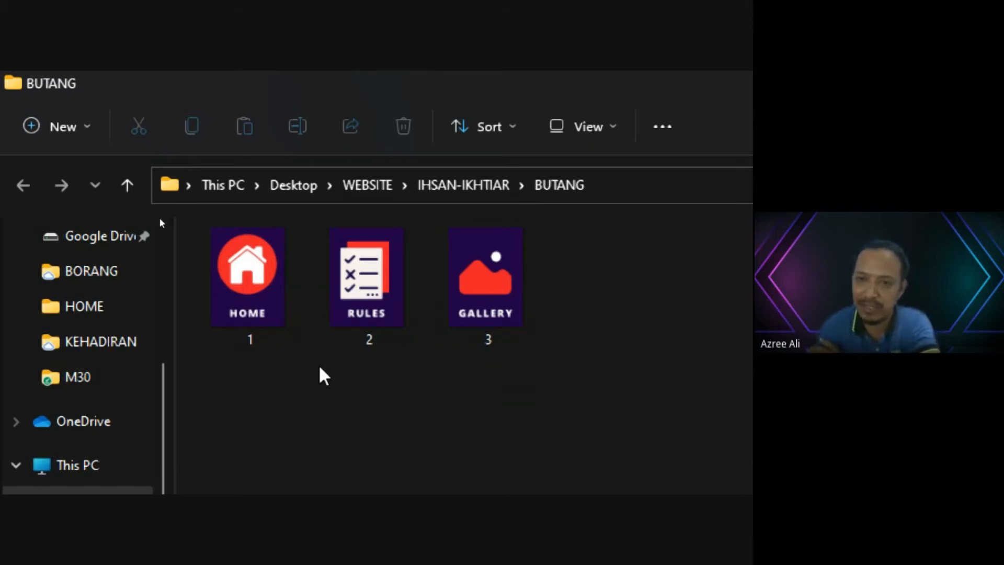
pyautogui.moveTo(234, 417); pyautogui.dragTo(596, 236)
pyautogui.click(670, 314)
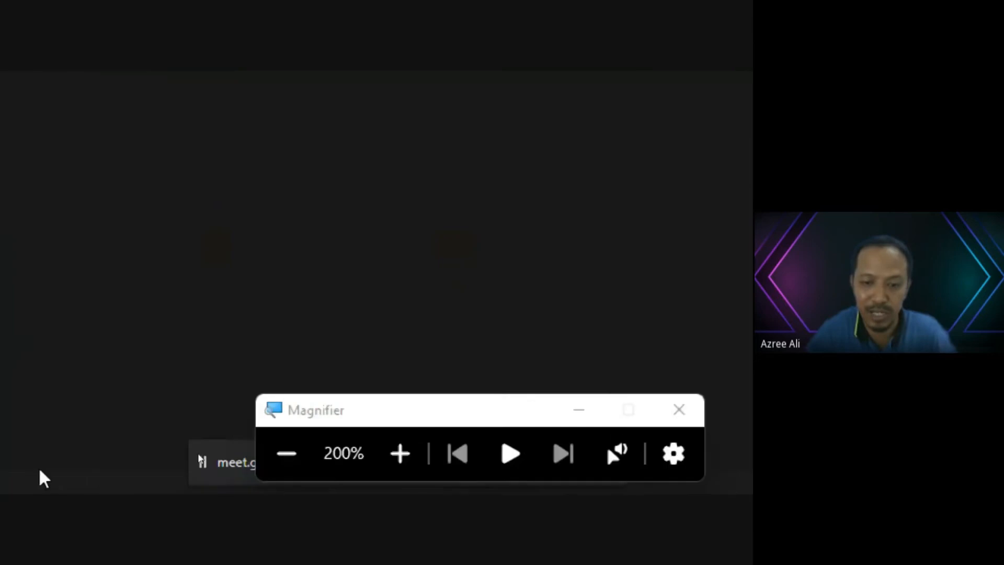
pyautogui.click(287, 451)
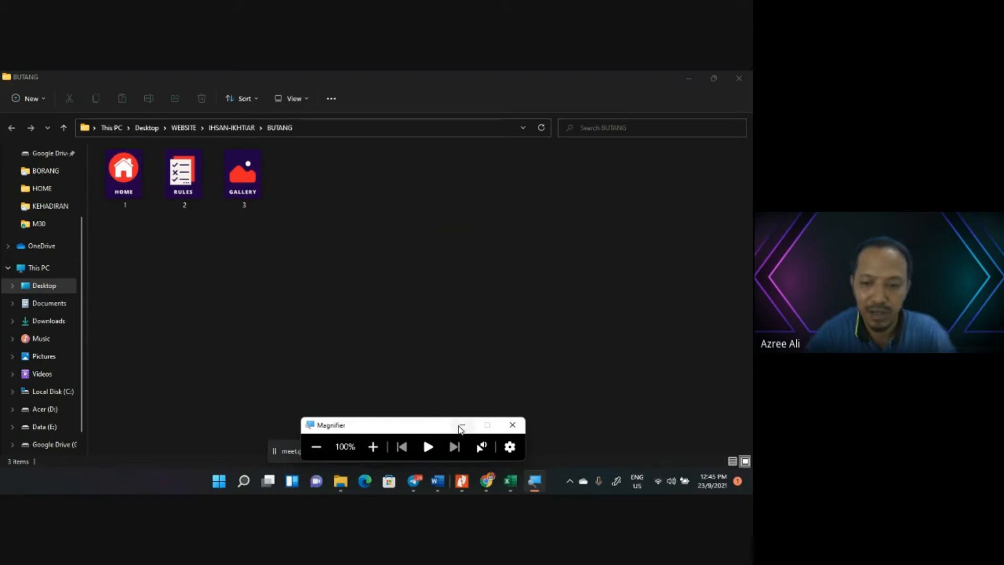
# Minimize the Magnifier, switch to the Google Meet call in Chrome and close its in-call messages.
pyautogui.click(460, 428)
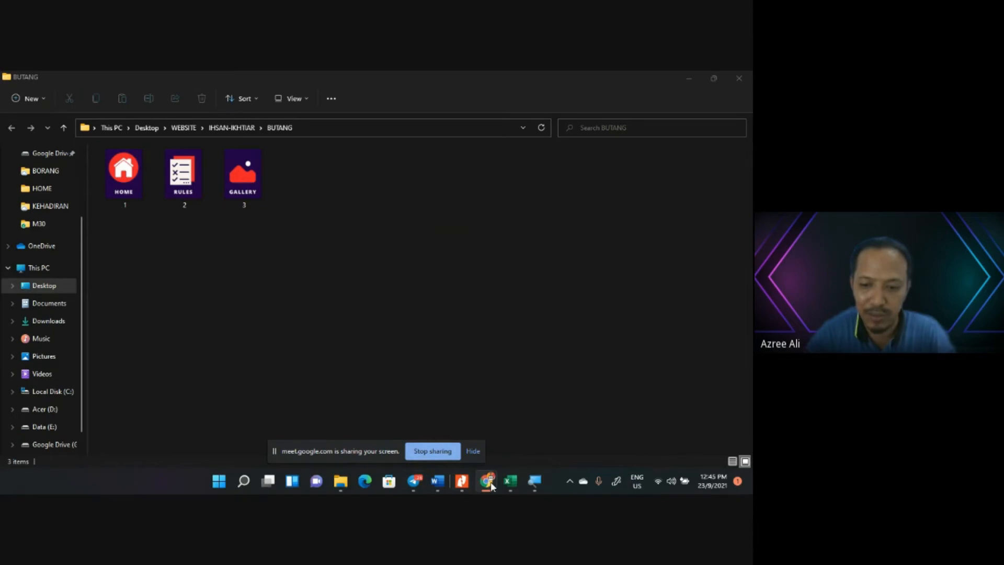
pyautogui.moveTo(492, 487)
pyautogui.click(431, 427)
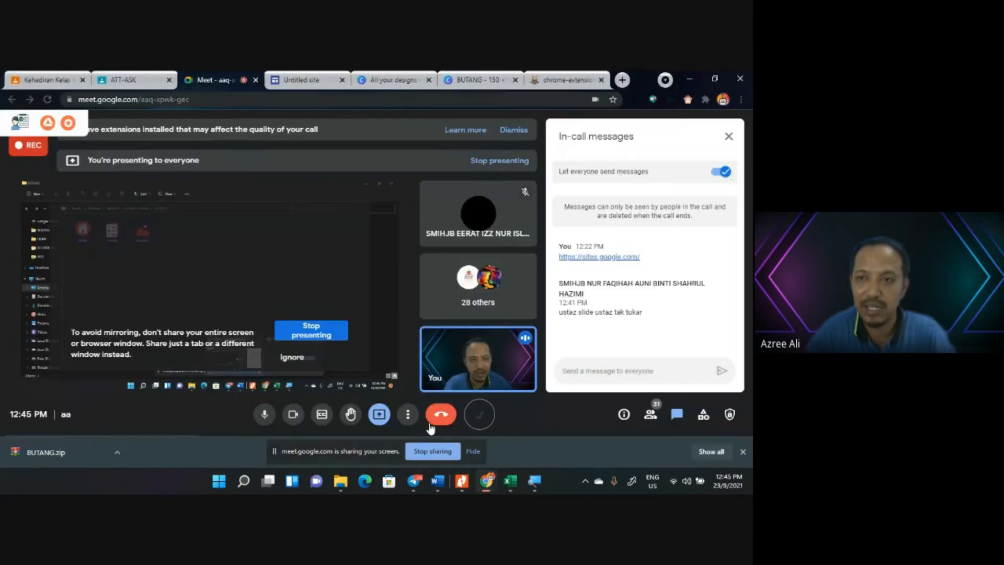
pyautogui.click(728, 136)
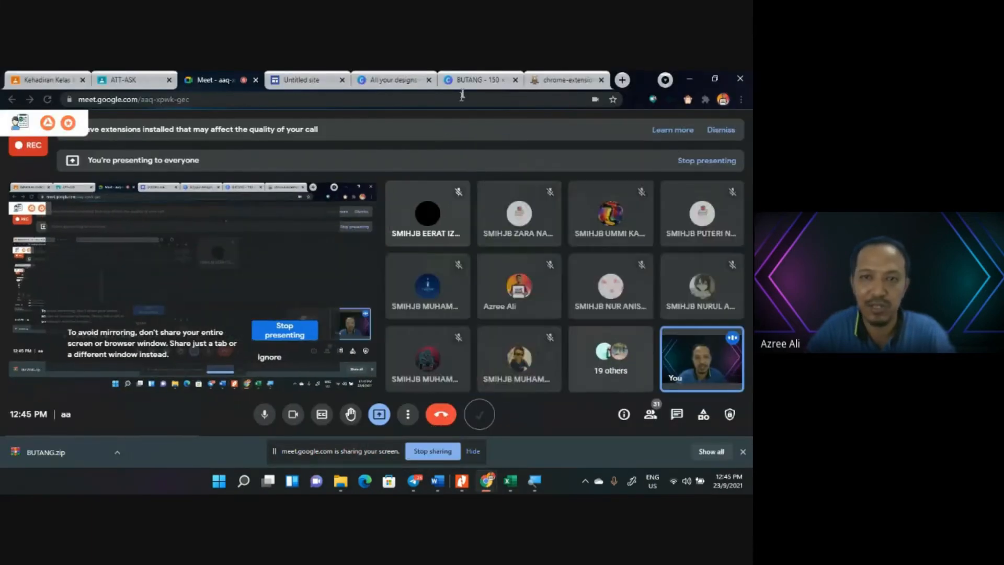
# Switch to the BUTANG design in Canva and download only page 1, the HOME button, as a PNG.
pyautogui.click(467, 80)
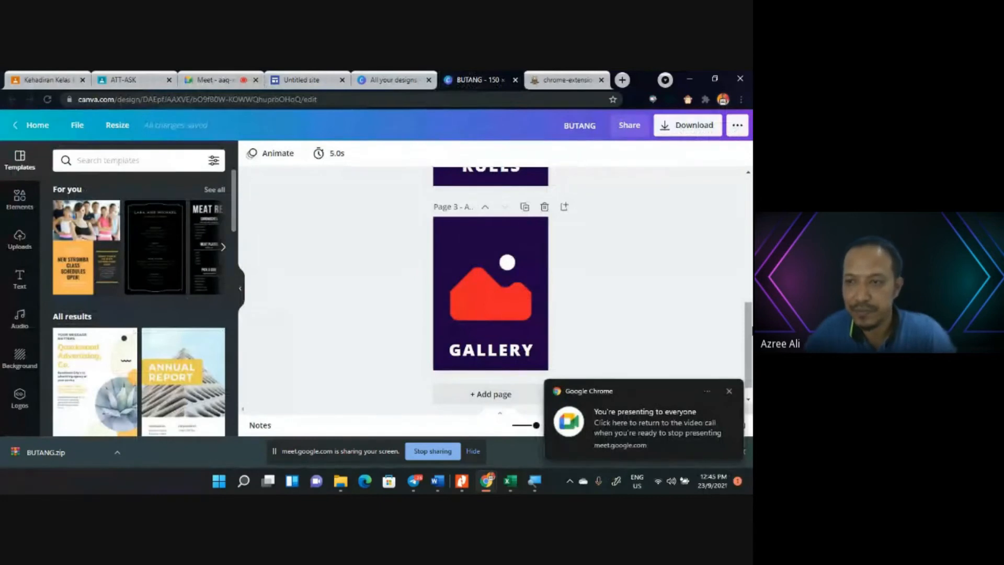
pyautogui.scroll(6, 492, 288)
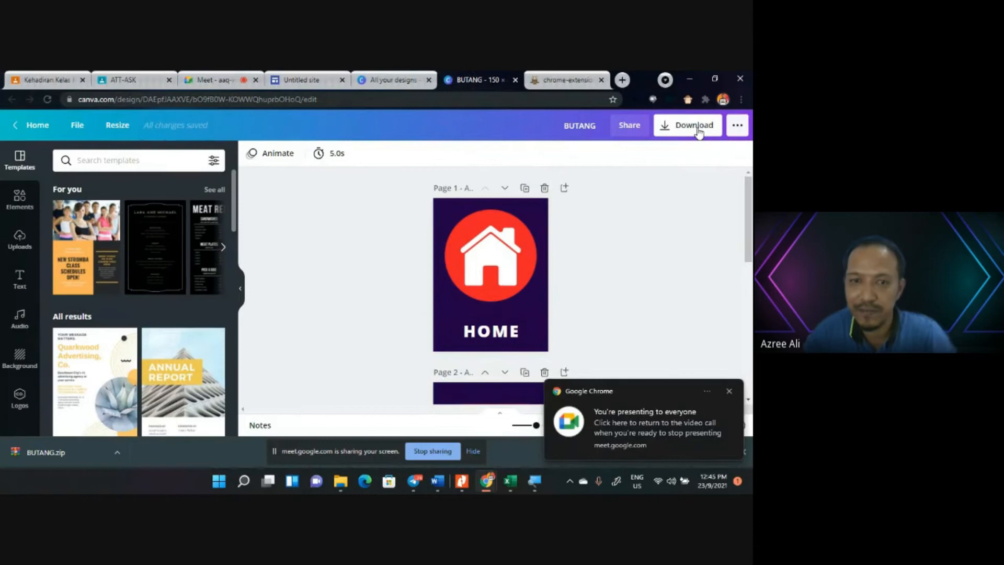
pyautogui.scroll(-4, 602, 220)
pyautogui.scroll(2, 654, 193)
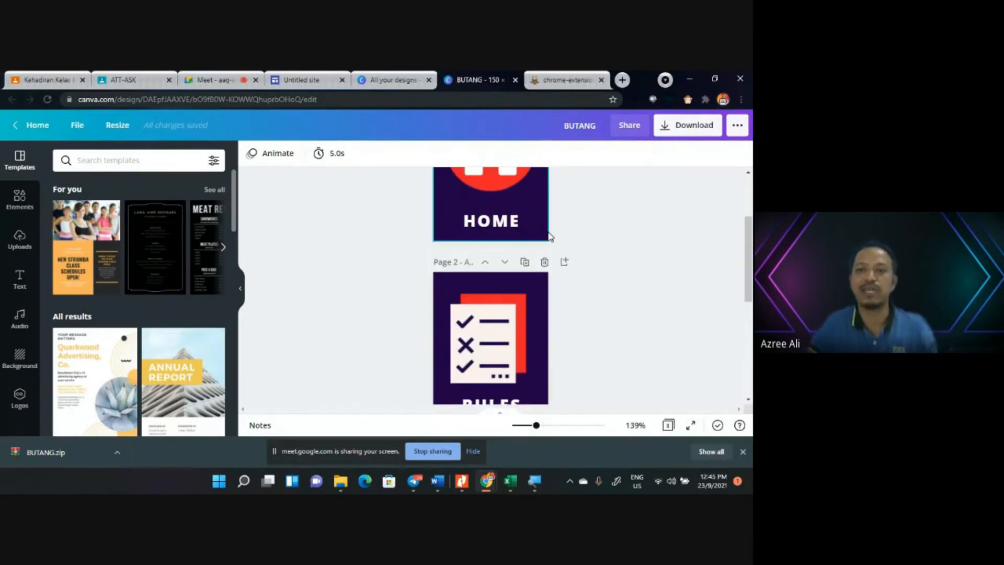
pyautogui.click(696, 129)
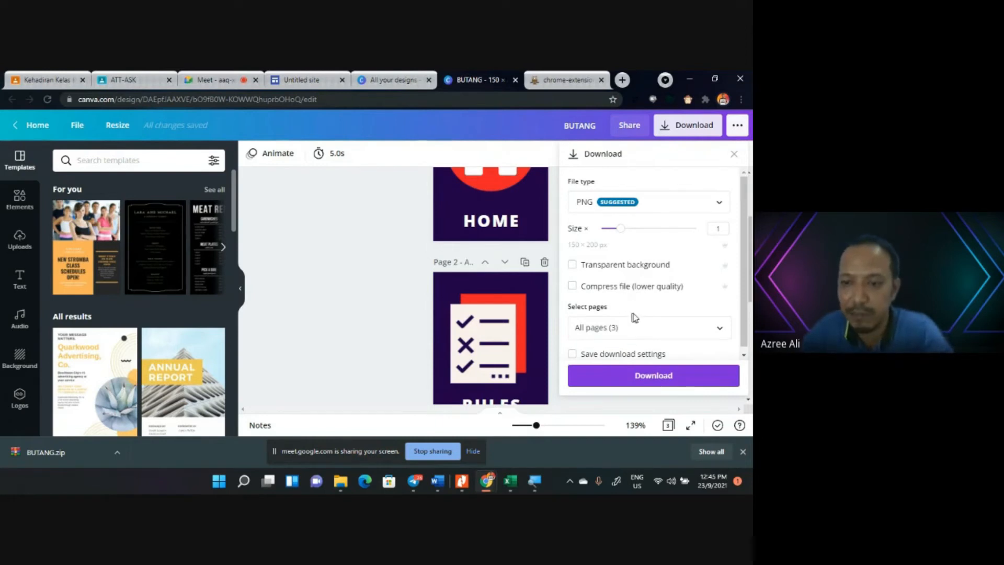
pyautogui.click(720, 330)
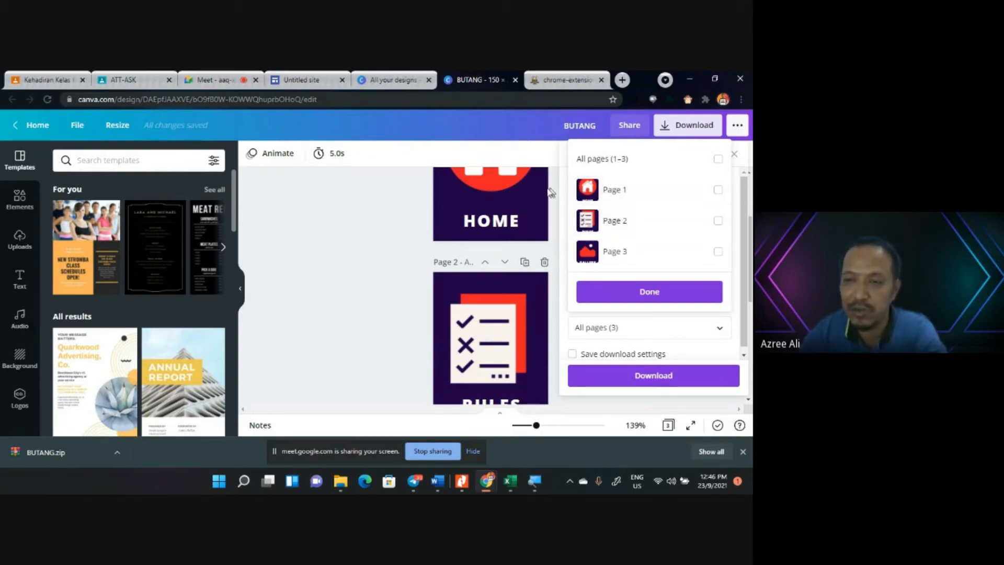
pyautogui.click(718, 190)
pyautogui.click(647, 293)
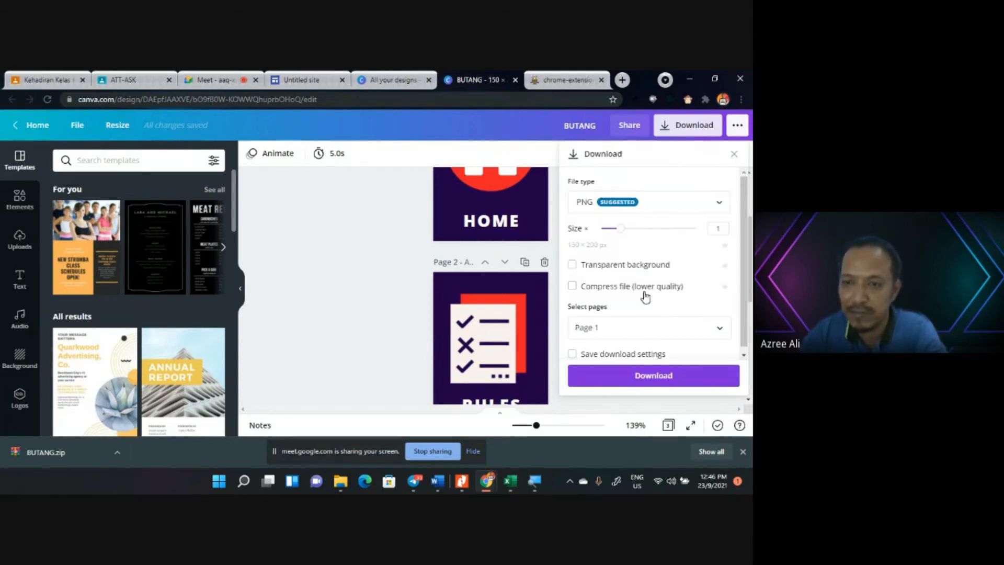
pyautogui.click(644, 385)
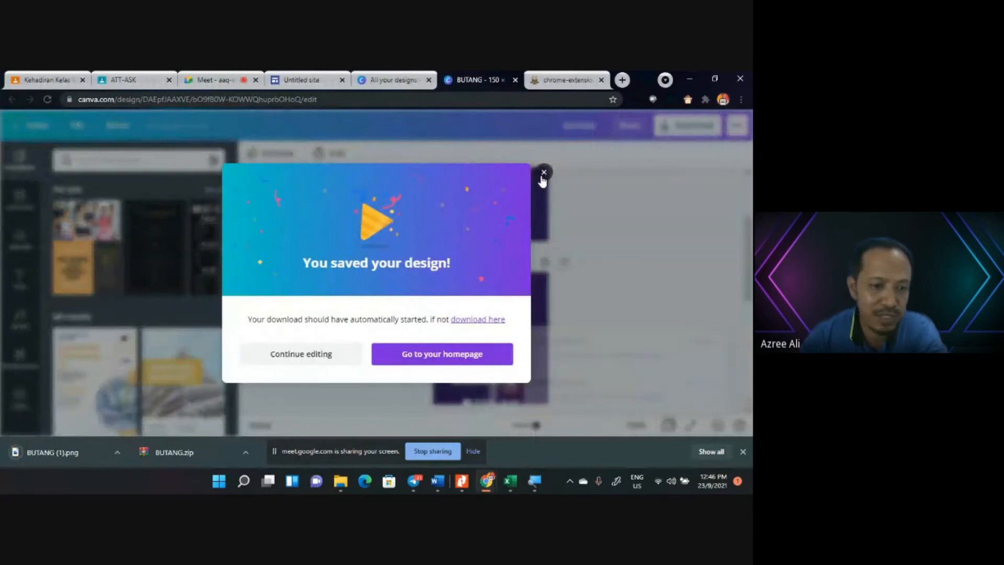
pyautogui.click(543, 173)
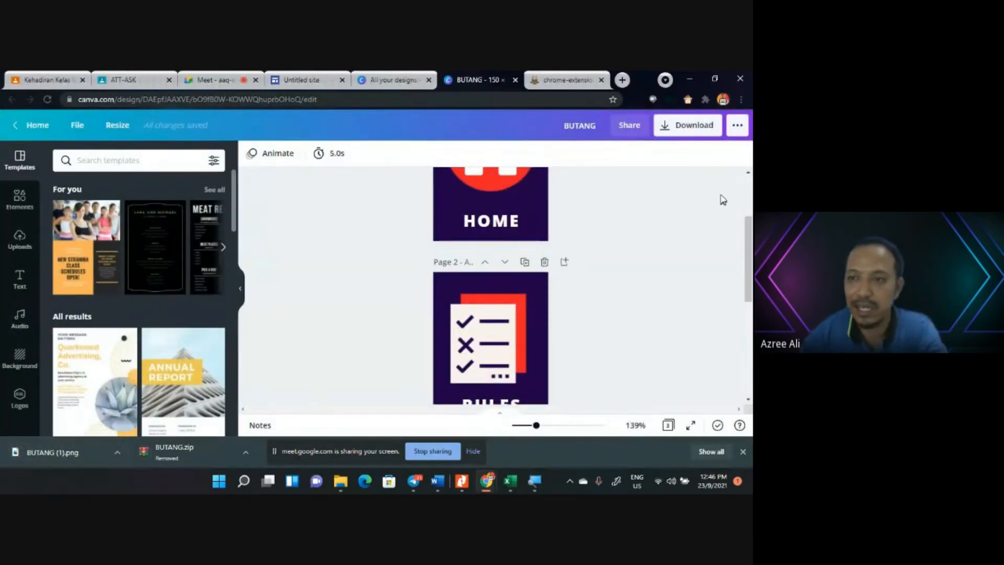
# Download only page 2, the RULES button, as a PNG and dismiss the saved-design message.
pyautogui.click(694, 126)
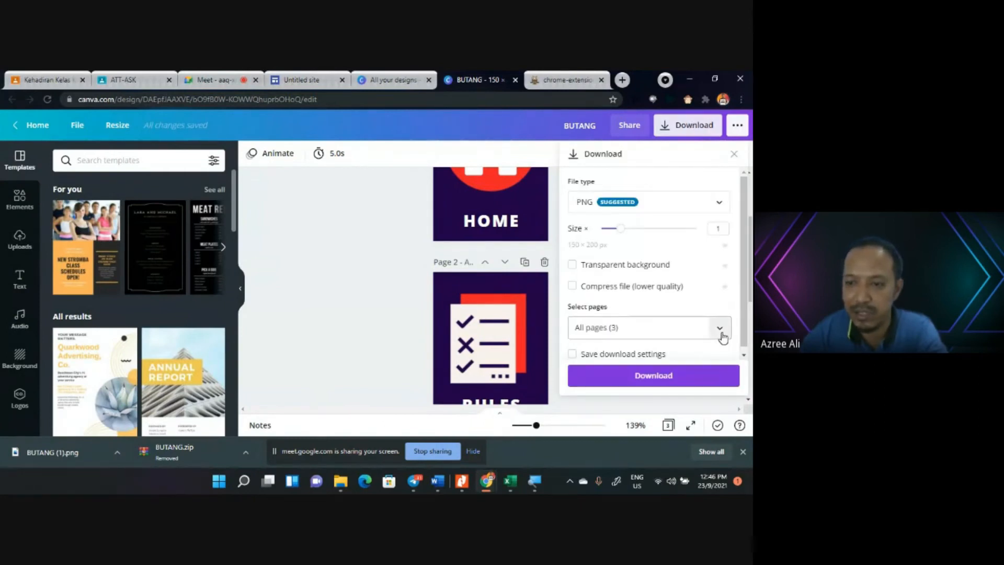
pyautogui.click(722, 329)
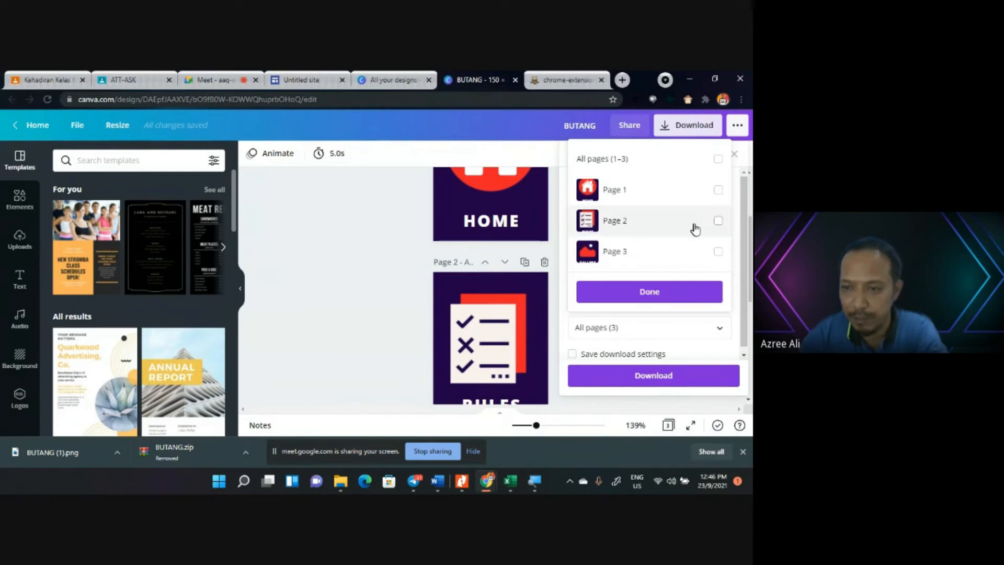
pyautogui.click(718, 221)
pyautogui.click(646, 292)
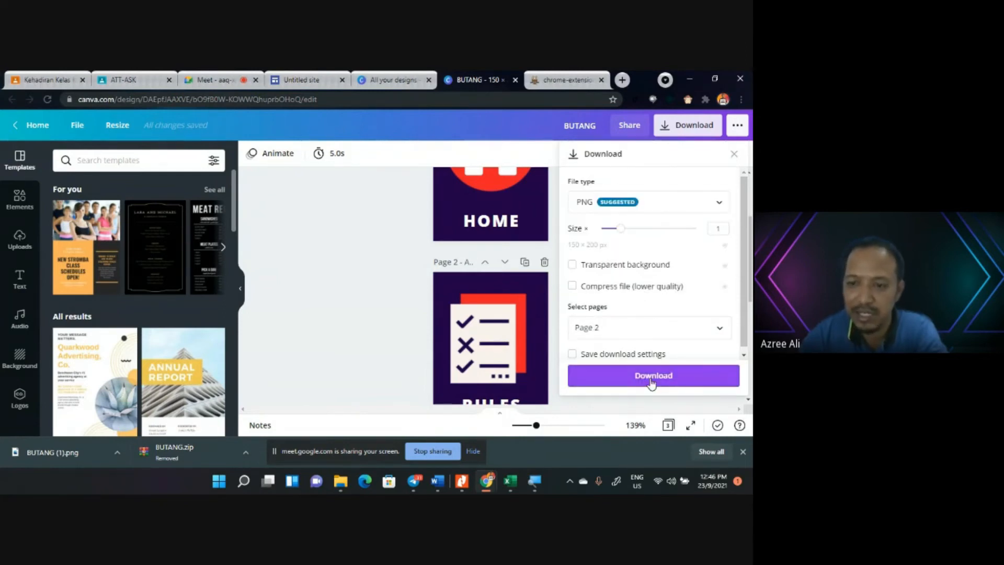
pyautogui.click(652, 376)
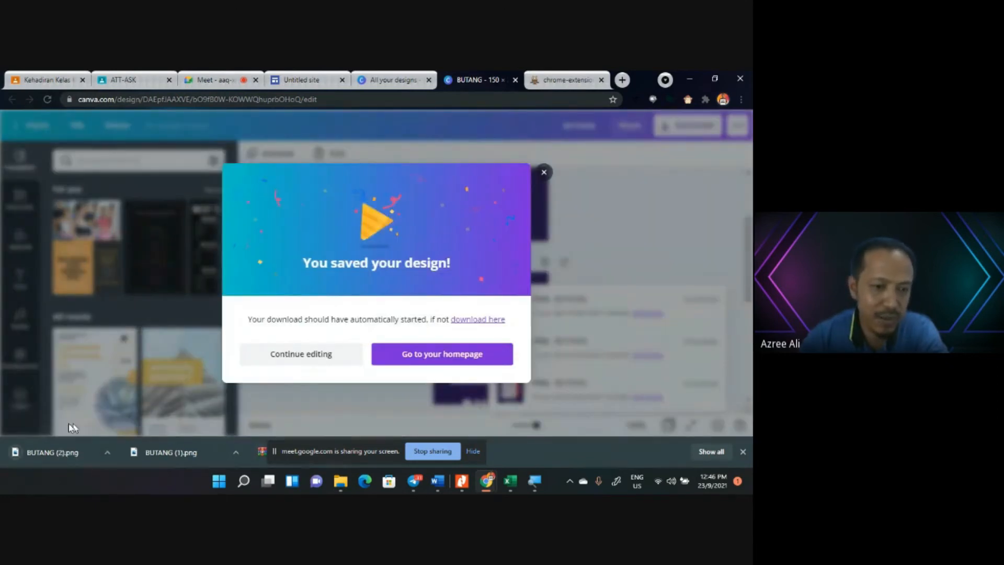
pyautogui.click(546, 173)
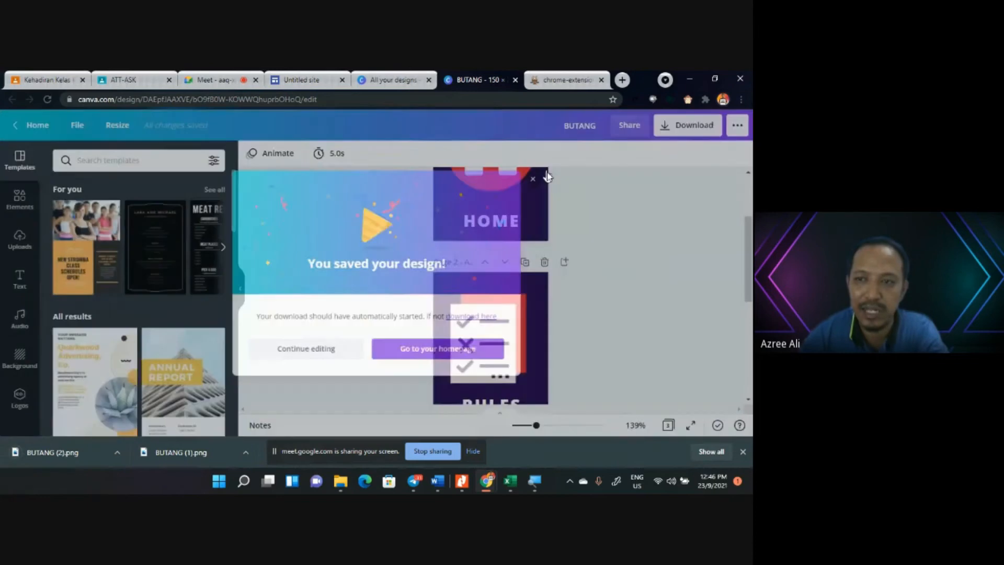
pyautogui.scroll(3, 626, 249)
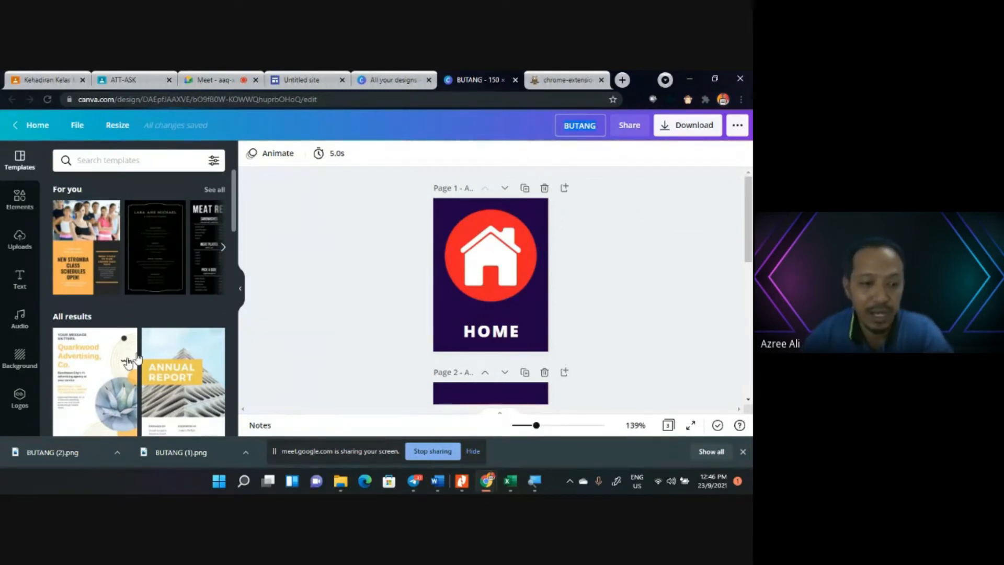
# Download only page 3, the GALLERY button, as a PNG and dismiss the saved-design message.
pyautogui.click(691, 128)
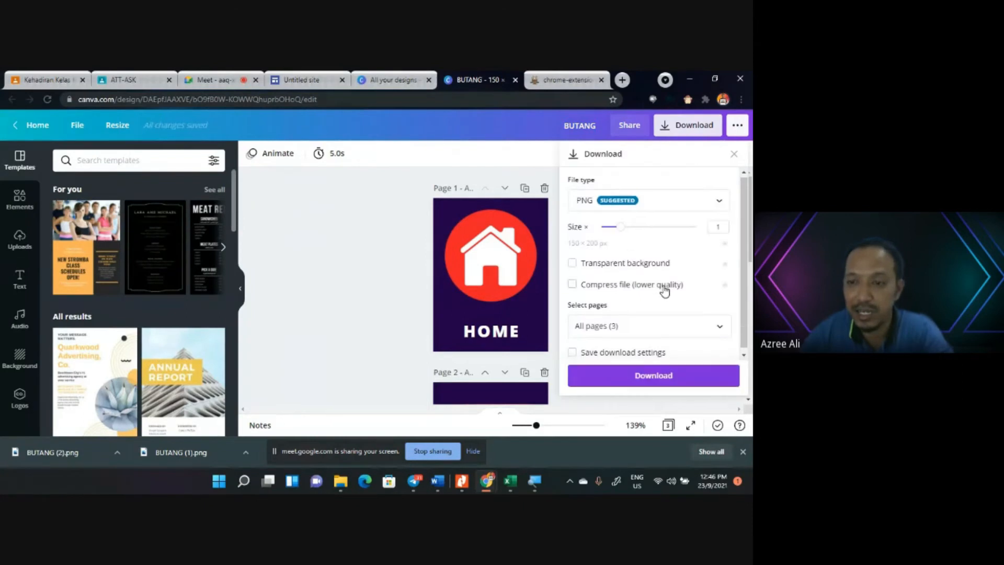
pyautogui.click(721, 327)
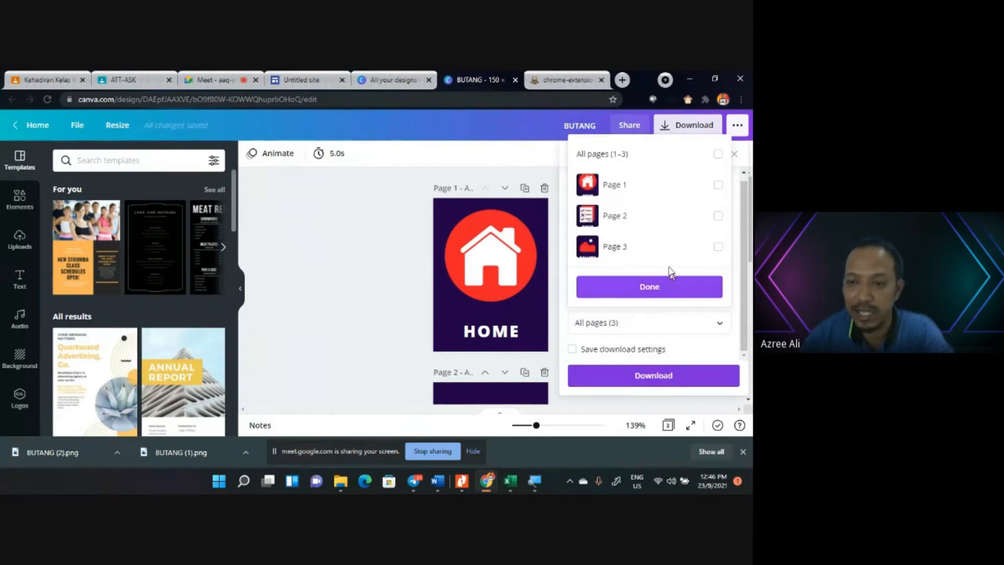
pyautogui.click(718, 247)
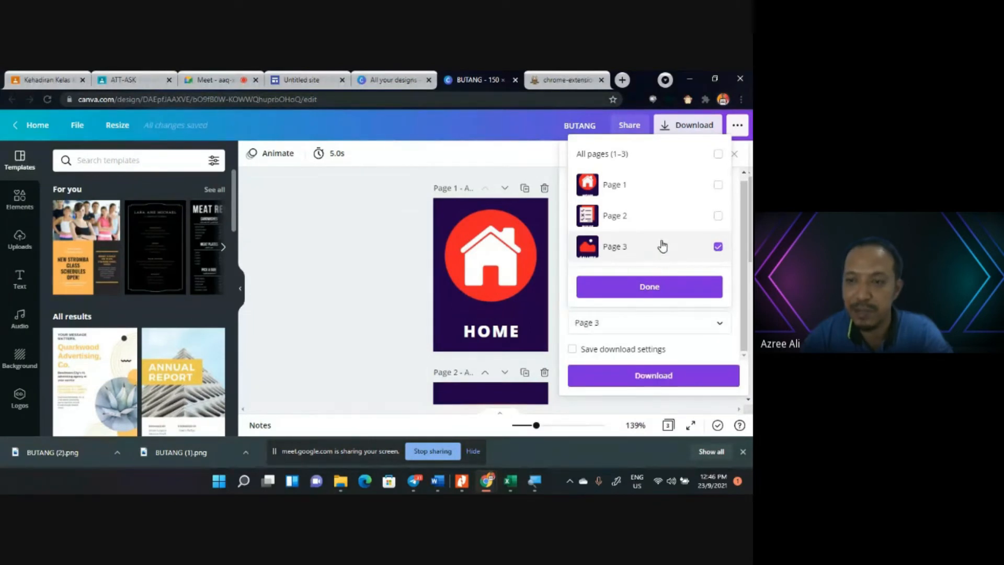
pyautogui.click(650, 290)
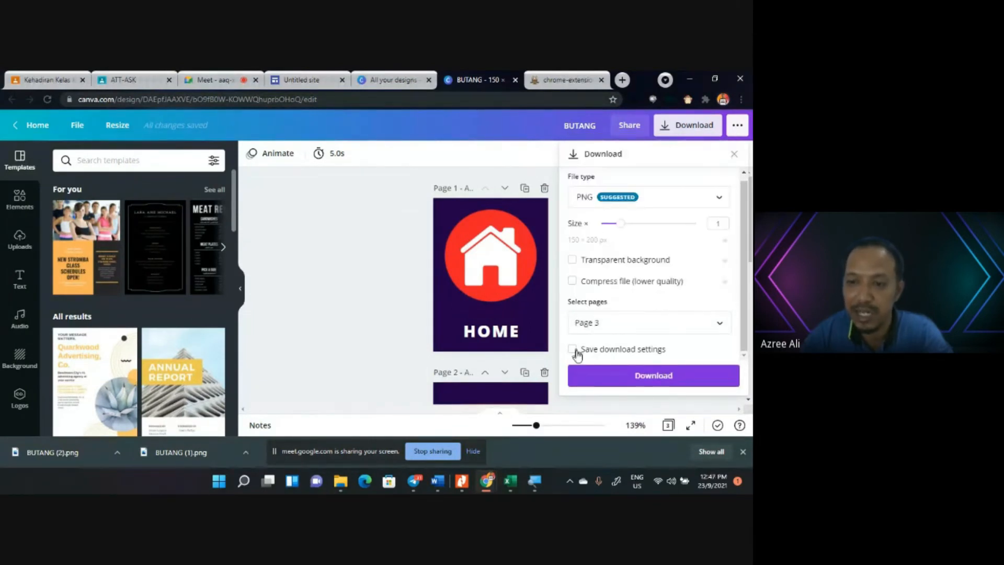
pyautogui.click(649, 379)
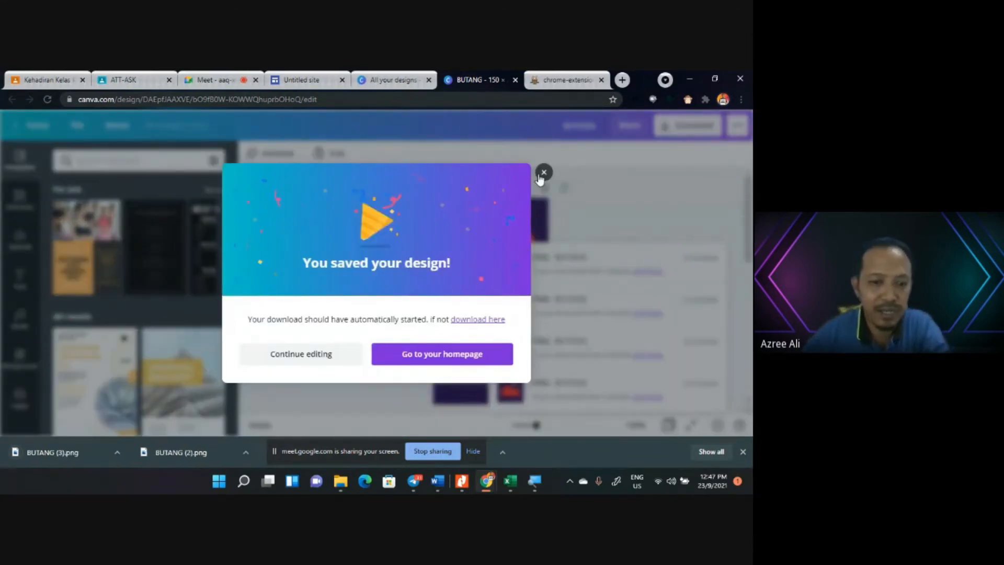
pyautogui.click(542, 174)
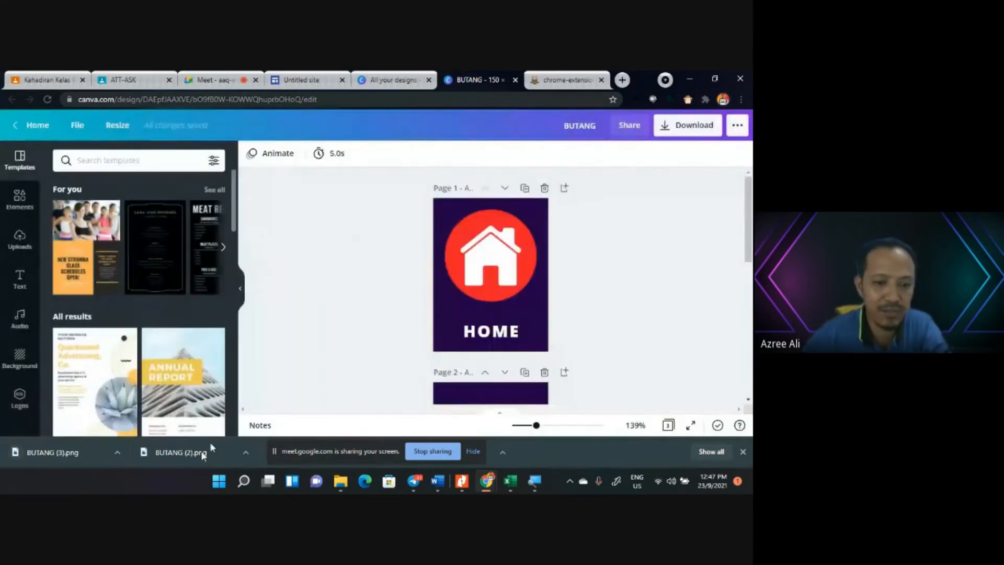
# Show the downloaded BUTANG (2) image in its folder and cut the BUTANG (1), BUTANG (2) and BUTANG (3) PNG files.
pyautogui.click(246, 453)
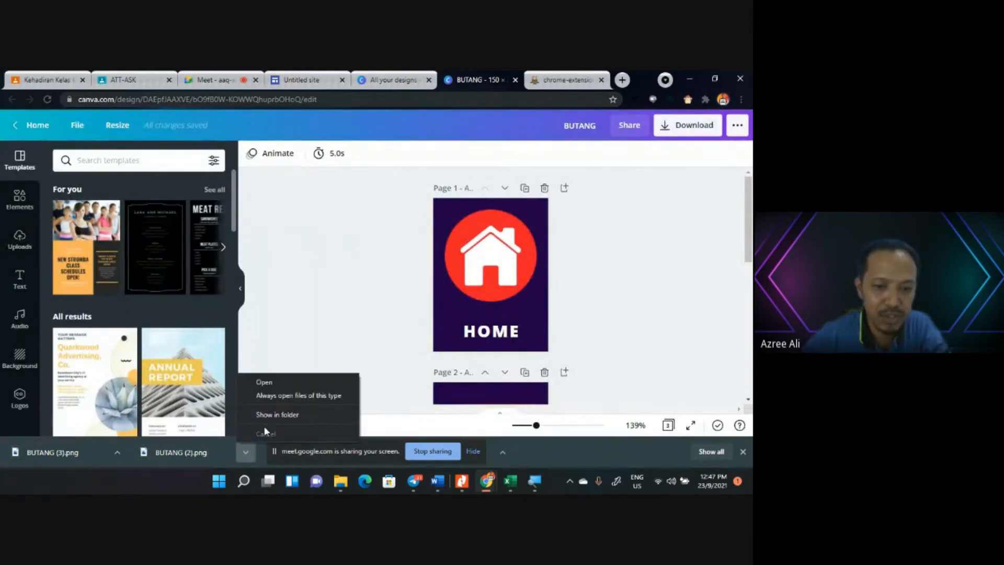
pyautogui.click(277, 414)
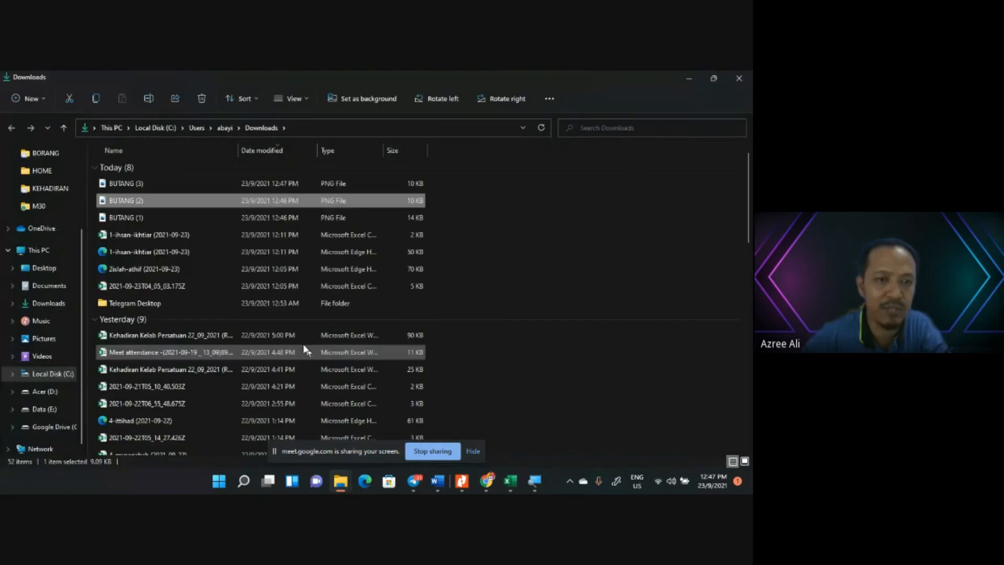
pyautogui.click(140, 183)
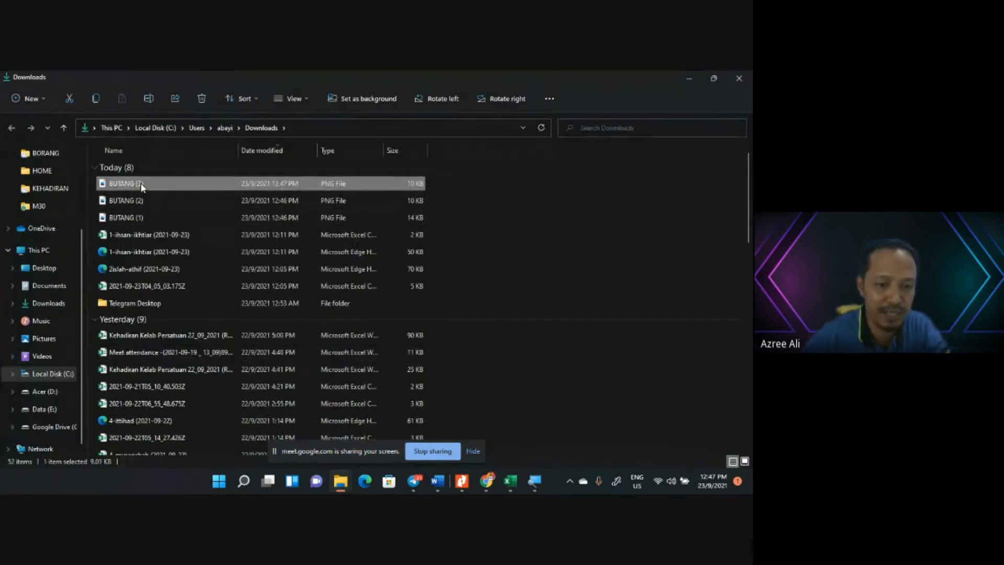
pyautogui.keyDown('ctrl'); pyautogui.click(131, 198); pyautogui.keyUp('ctrl')
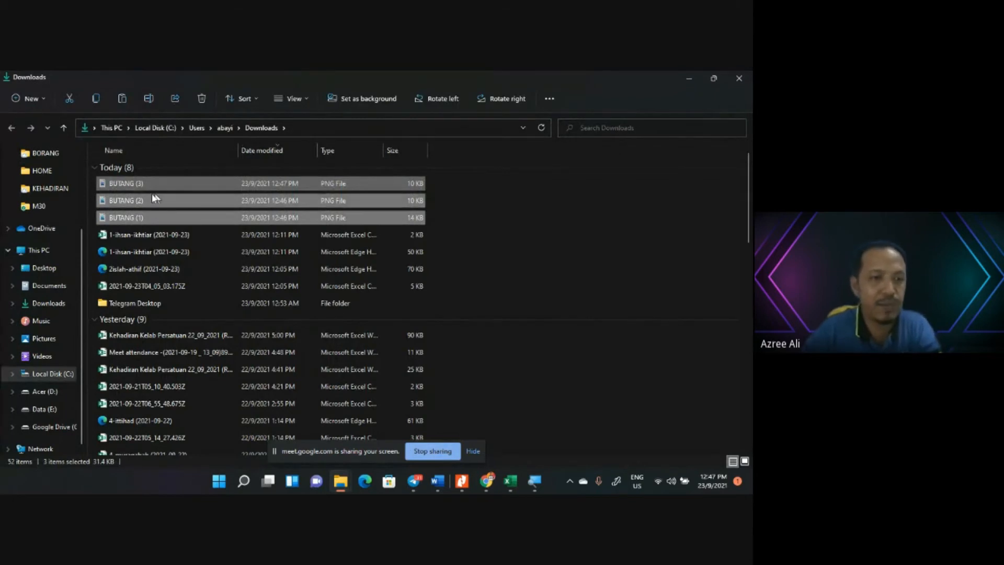
pyautogui.scroll(1, 65, 220)
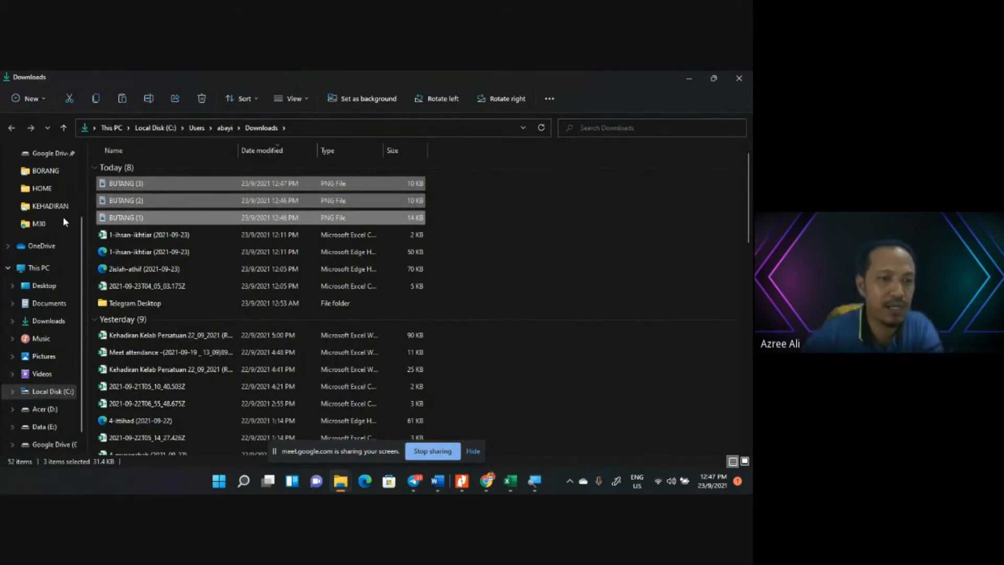
pyautogui.scroll(2, 66, 293)
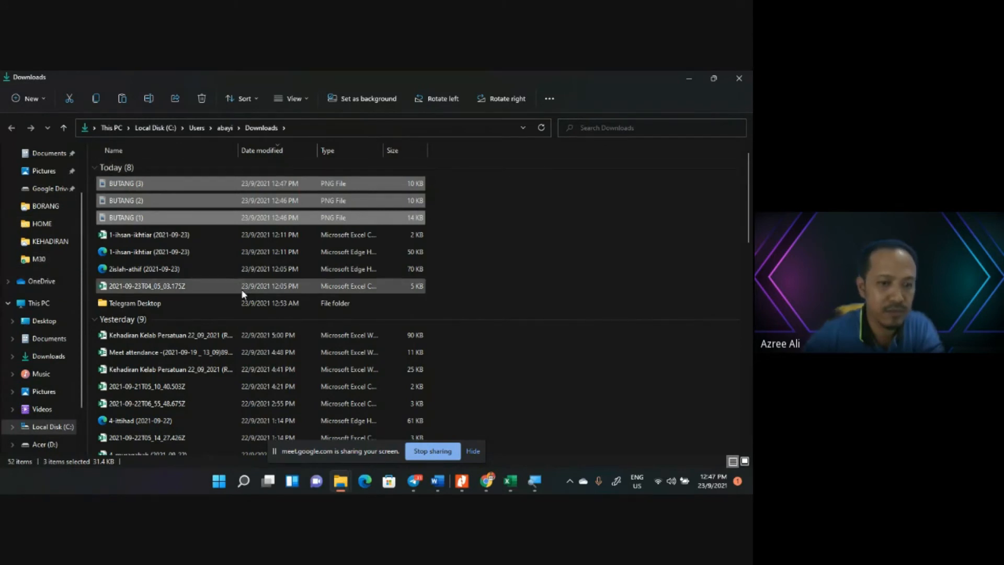
# Paste the three cut BUTANG images into the IHSAN-IKHTIAR folder inside the Desktop's WEBSITE folder.
pyautogui.click(45, 321)
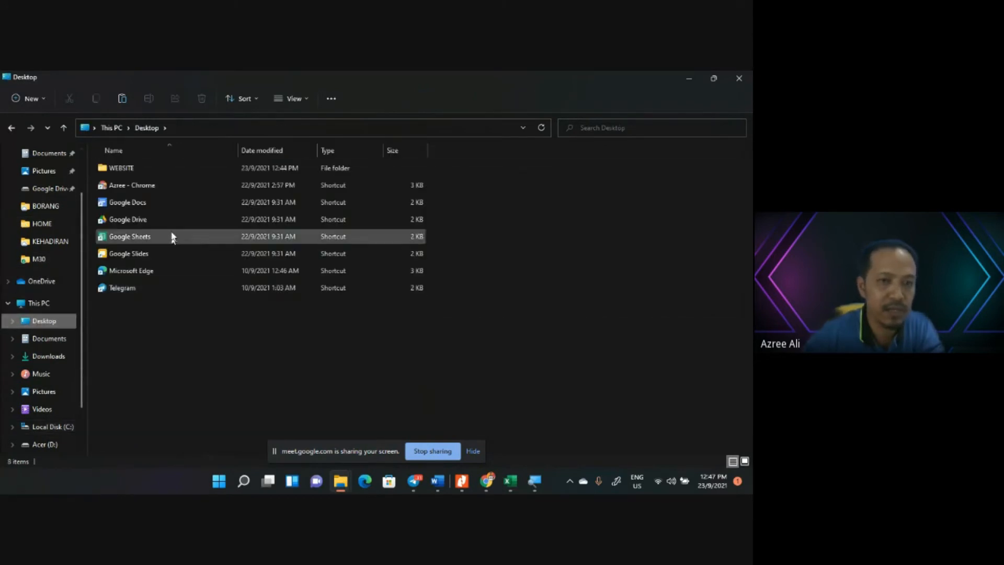
pyautogui.doubleClick(137, 170)
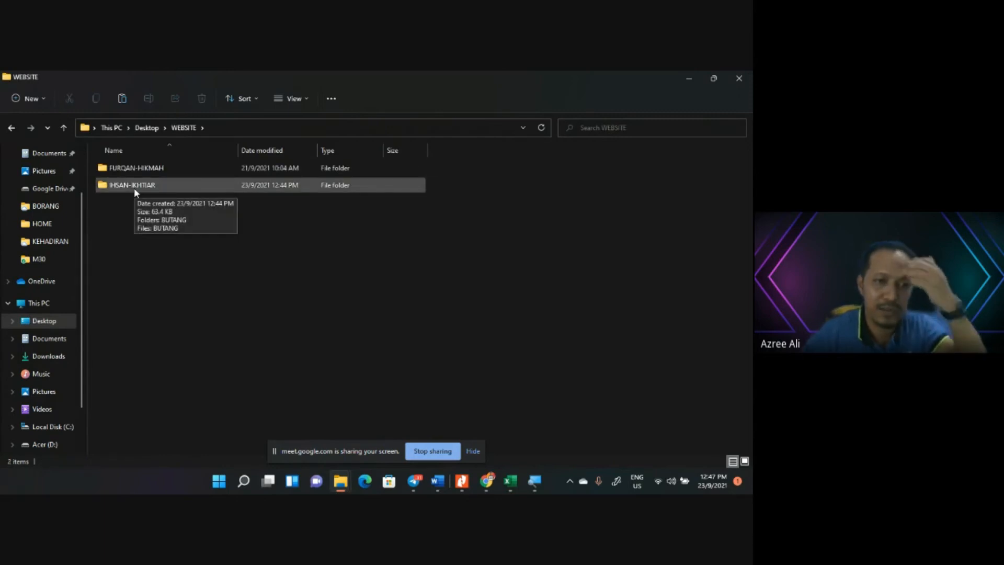
pyautogui.doubleClick(134, 188)
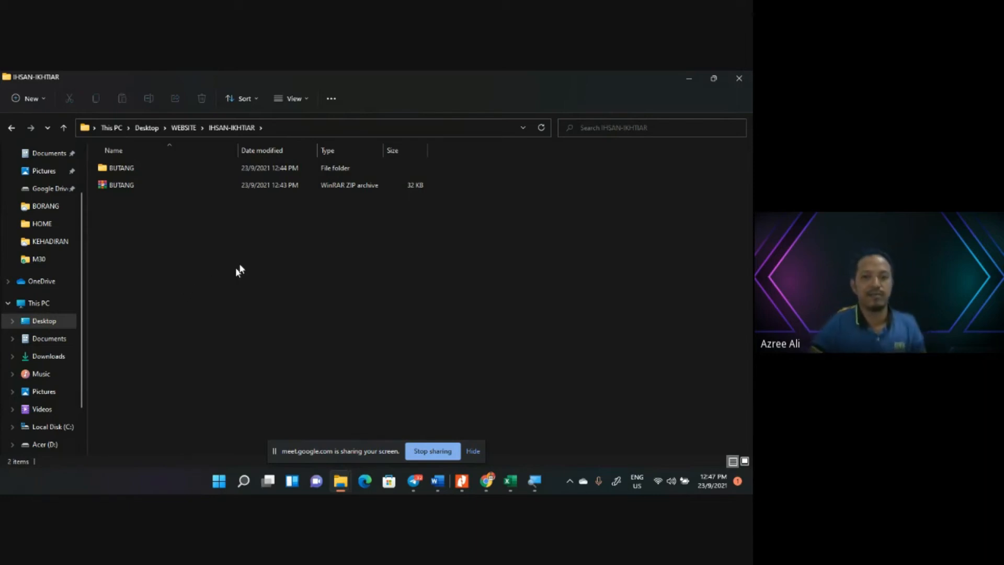
pyautogui.hotkey('ctrl', 'v')
pyautogui.click(371, 314)
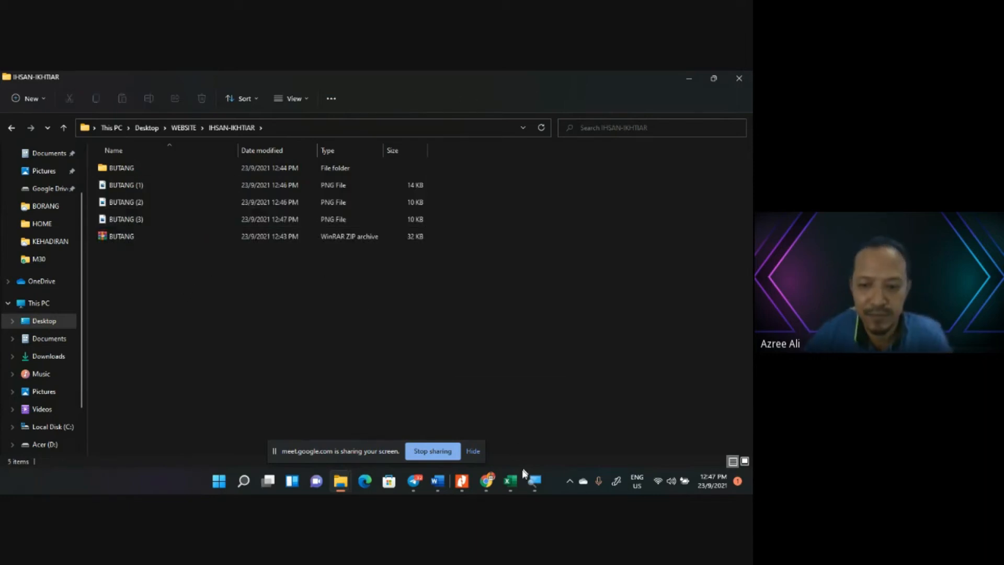
# Switch back to Chrome and return to the Google Meet call.
pyautogui.moveTo(486, 480)
pyautogui.click(441, 419)
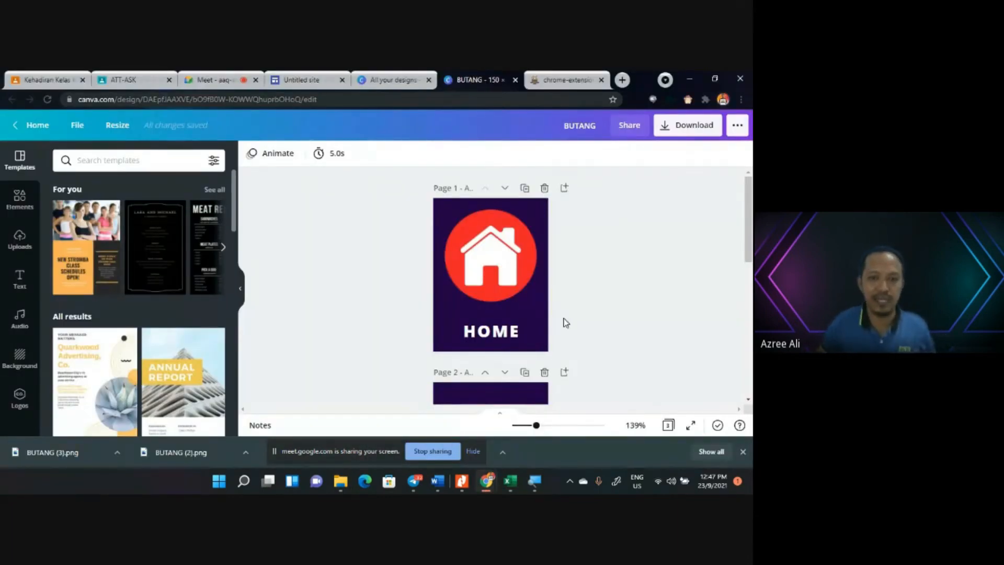
pyautogui.click(215, 79)
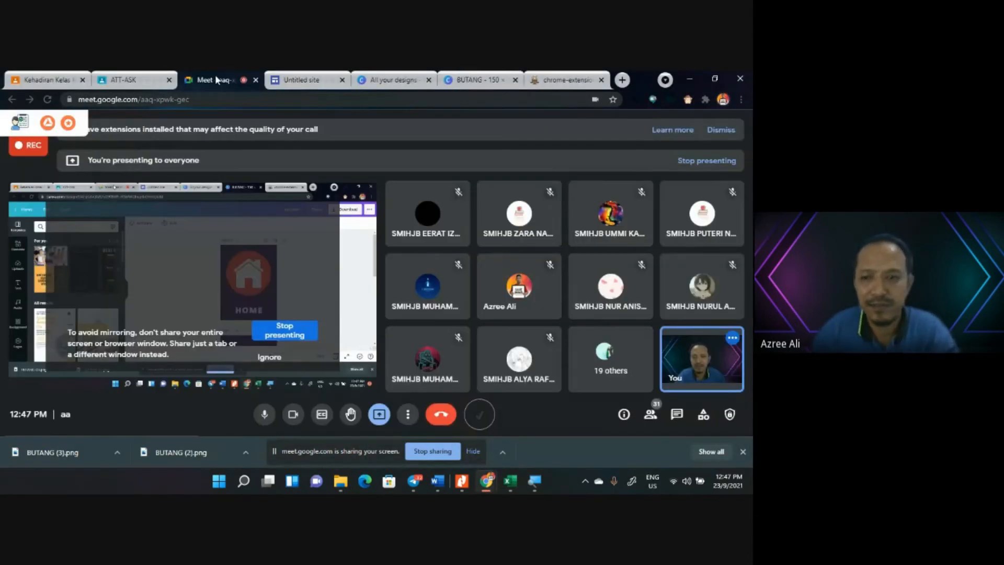
# Check the in-call chat messages in the Google Meet call, close the chat, and ignore the screen mirroring warning.
pyautogui.click(676, 415)
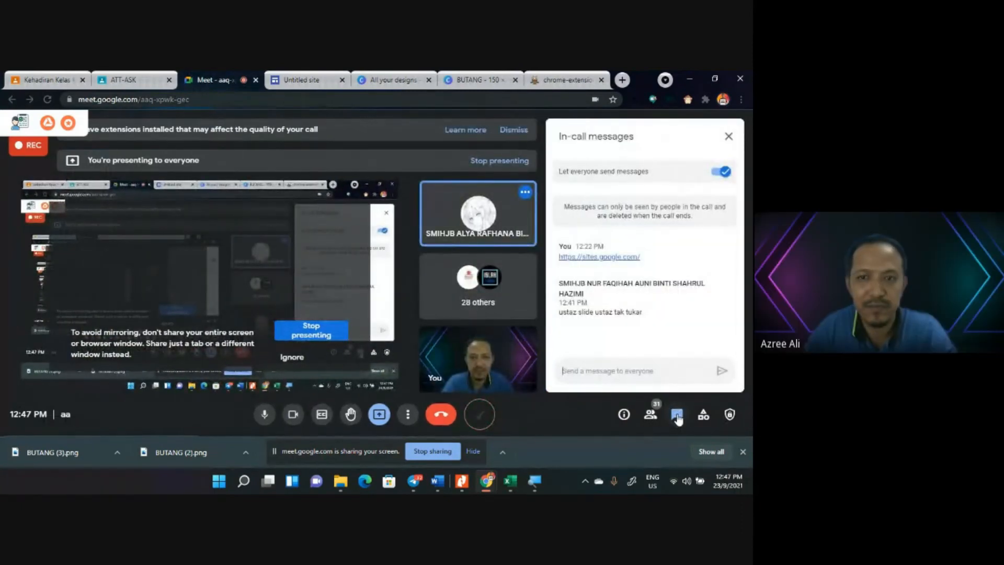
pyautogui.click(677, 415)
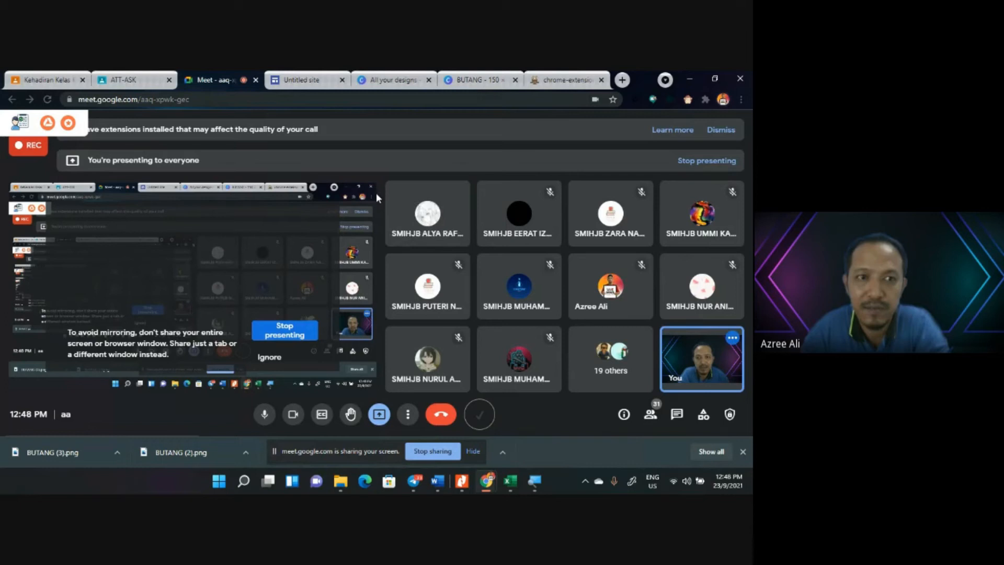
pyautogui.click(270, 355)
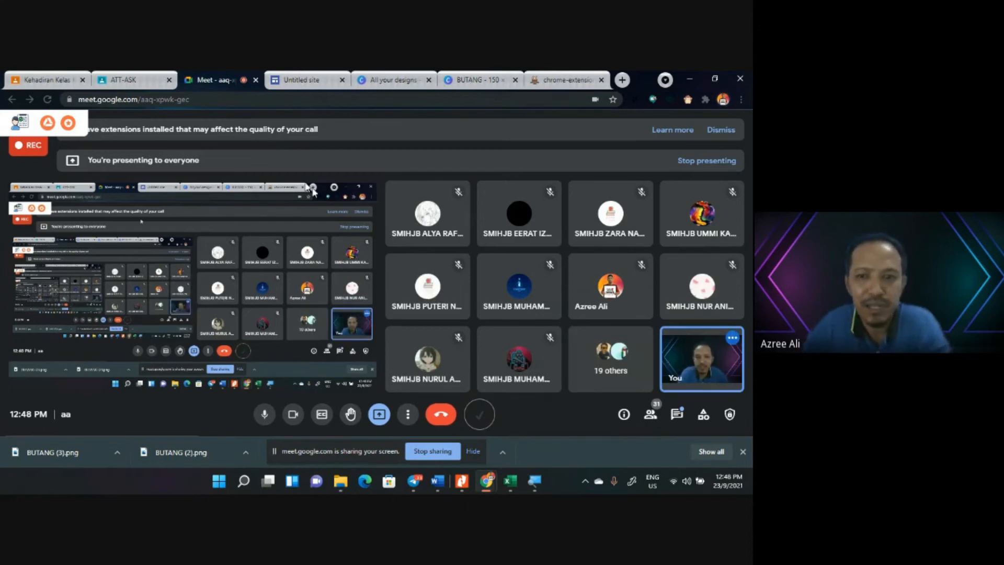
# Review the download settings and available file types for the BUTANG design in Canva, then close the download options without downloading.
pyautogui.click(477, 79)
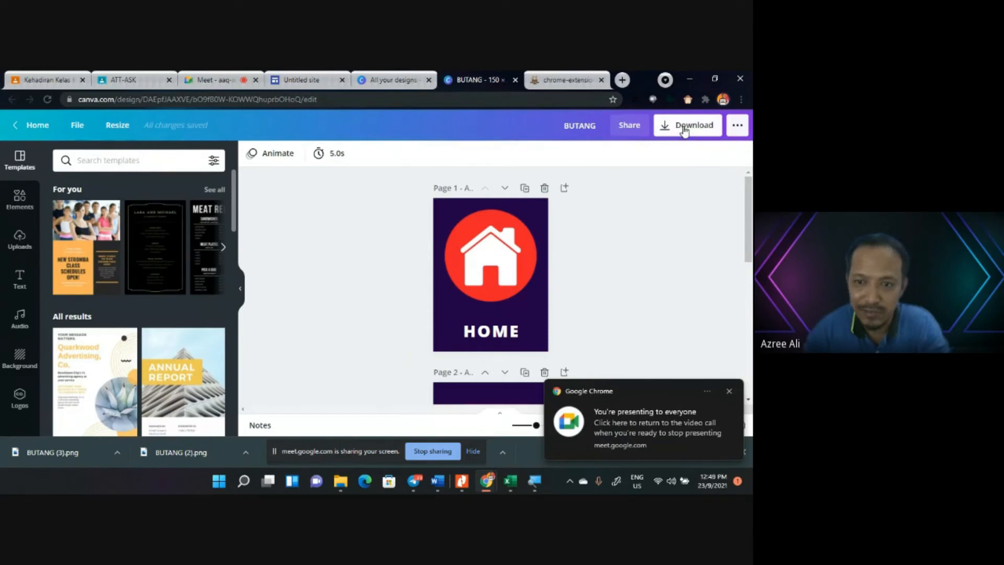
pyautogui.click(729, 391)
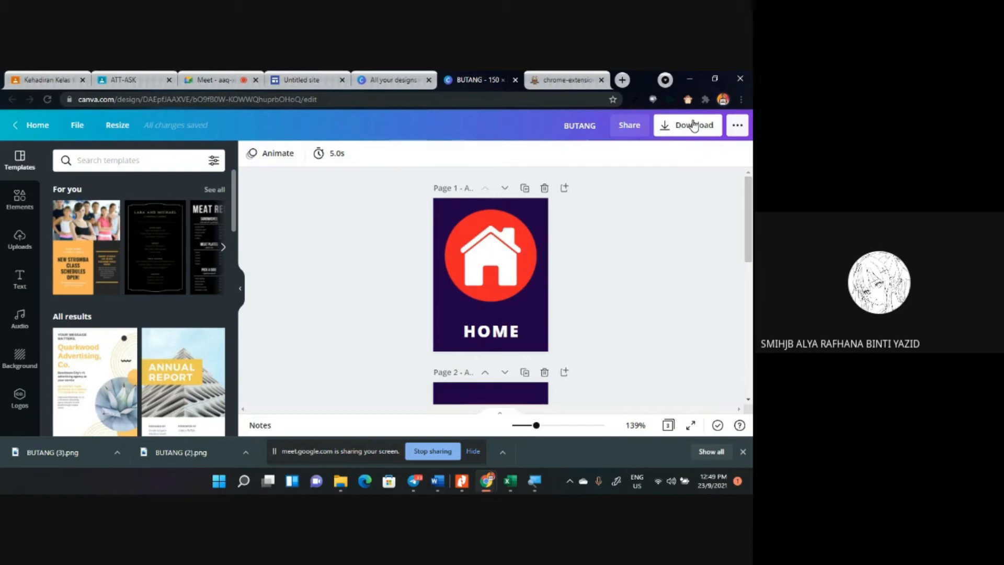
pyautogui.click(694, 125)
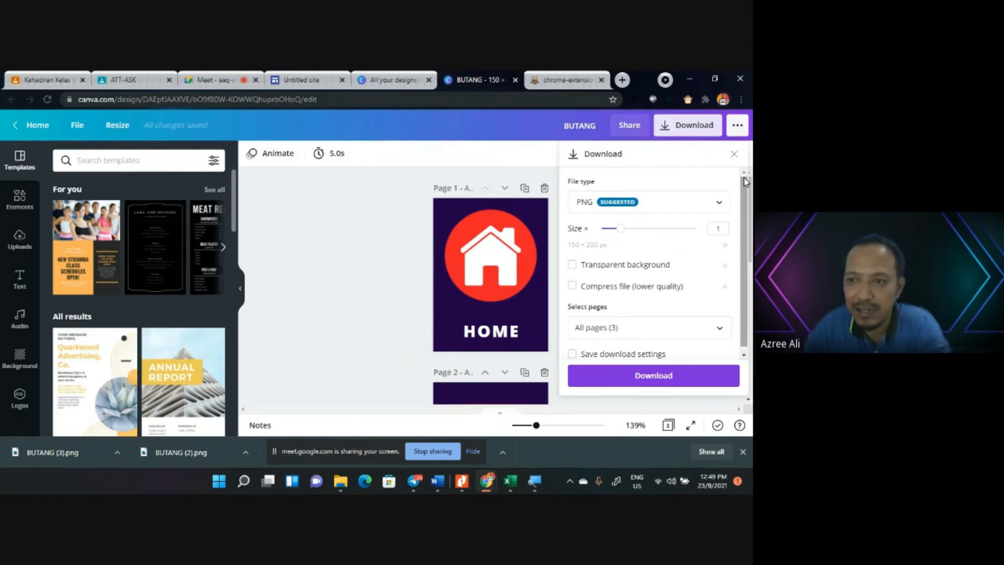
pyautogui.scroll(-1, 745, 230)
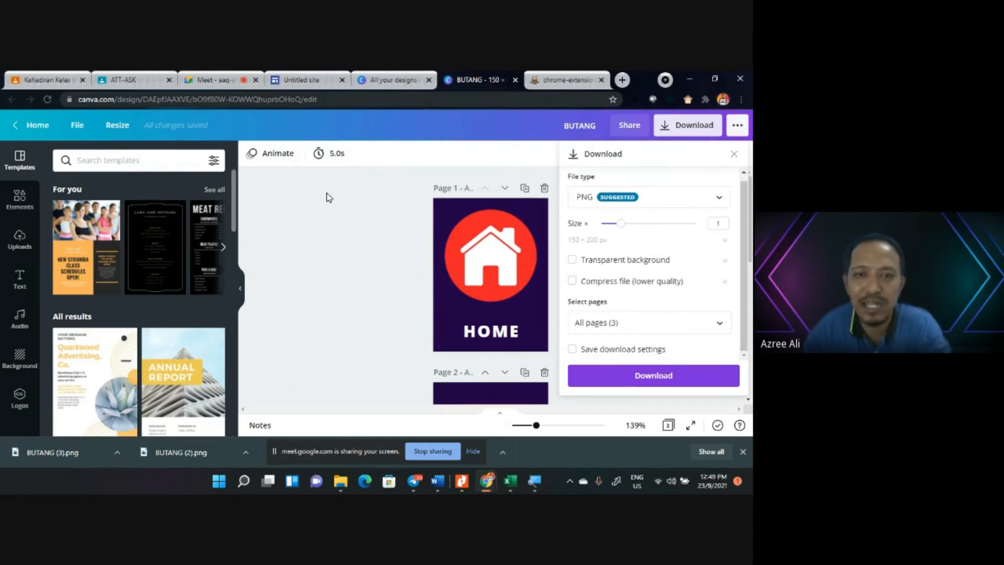
pyautogui.click(722, 198)
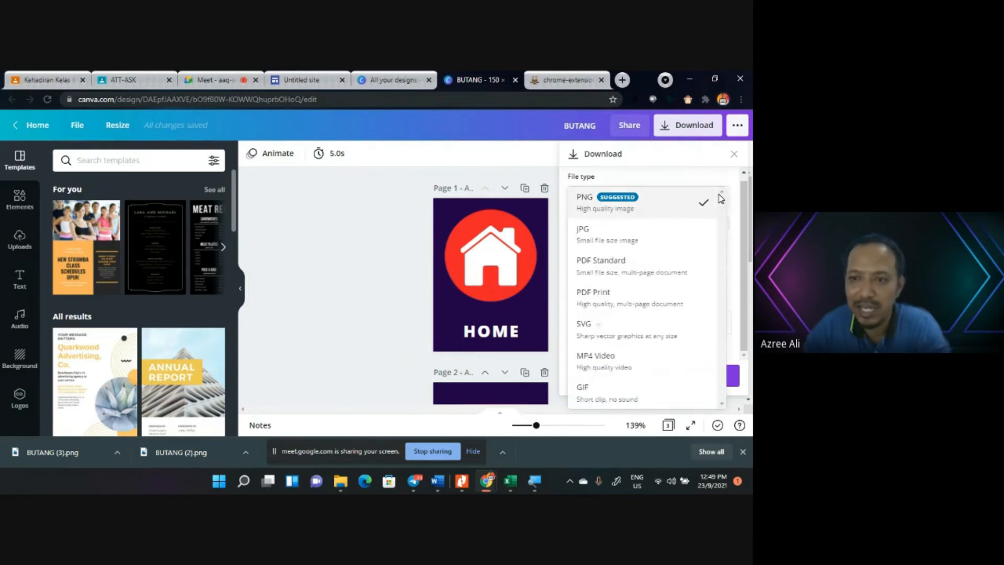
pyautogui.click(672, 188)
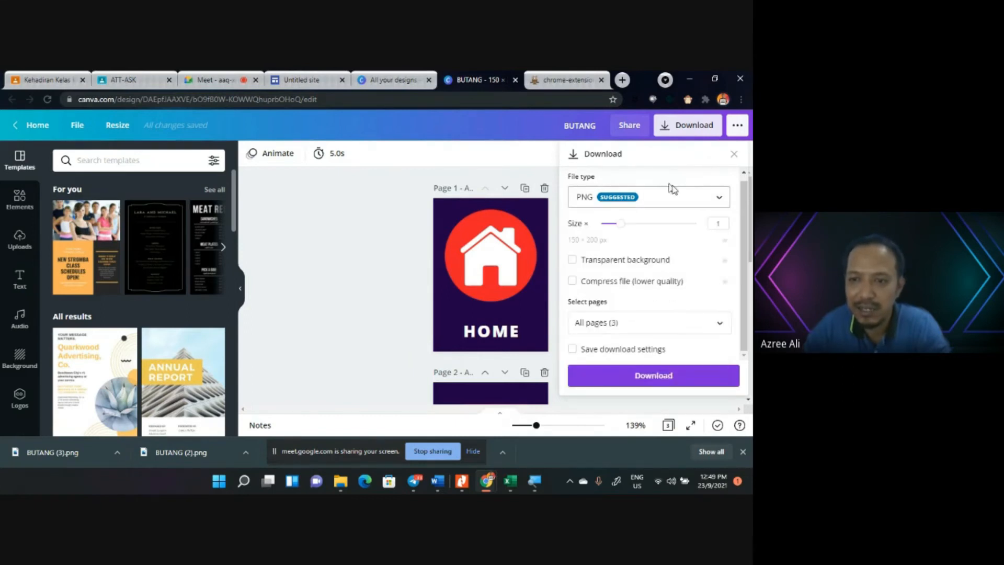
pyautogui.click(719, 200)
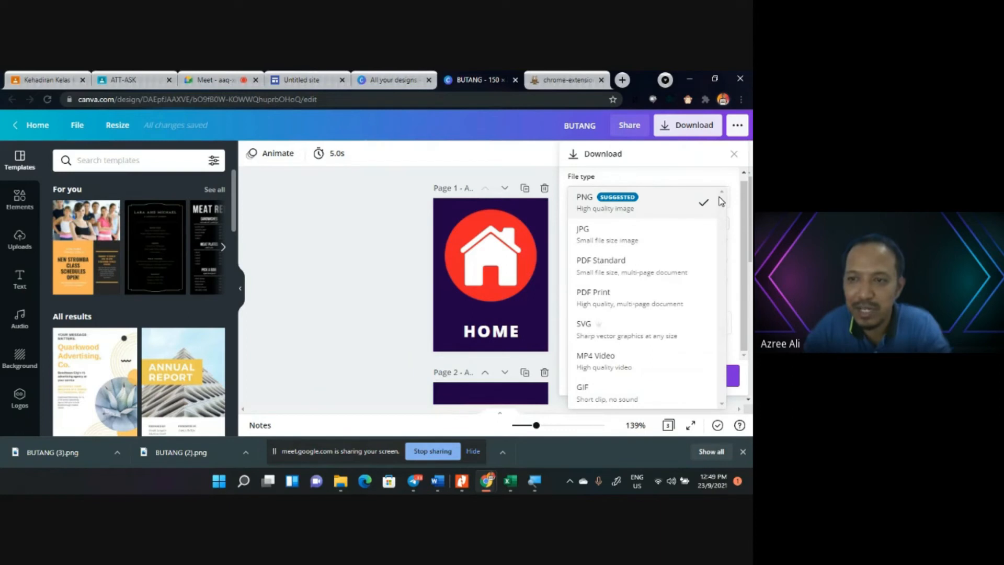
pyautogui.click(687, 177)
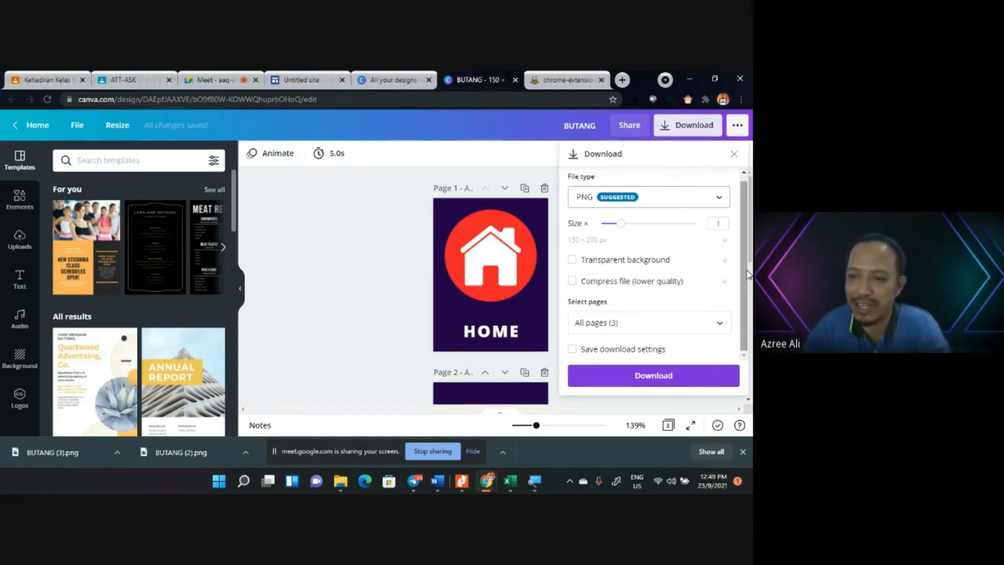
pyautogui.moveTo(746, 312); pyautogui.dragTo(736, 212)
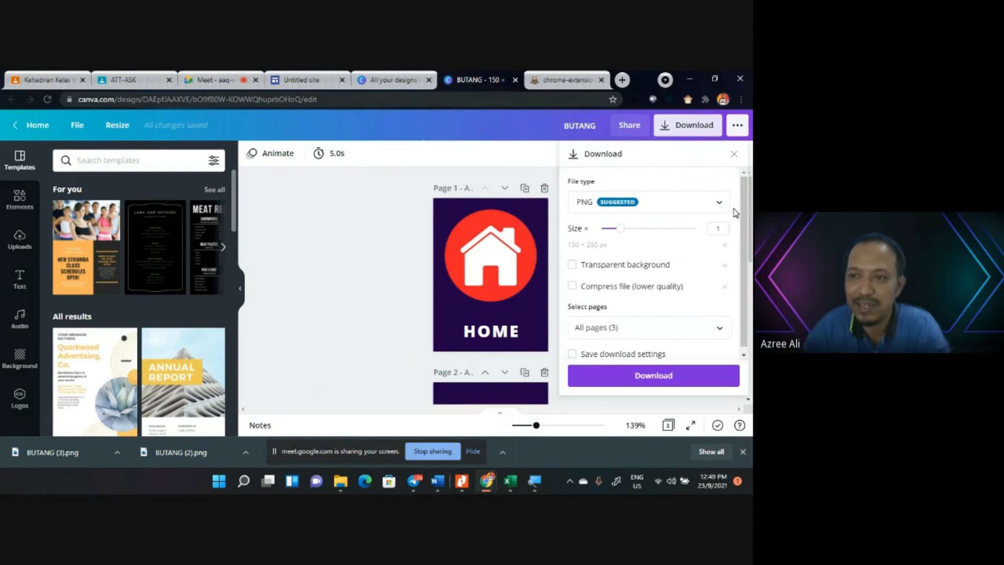
pyautogui.click(733, 154)
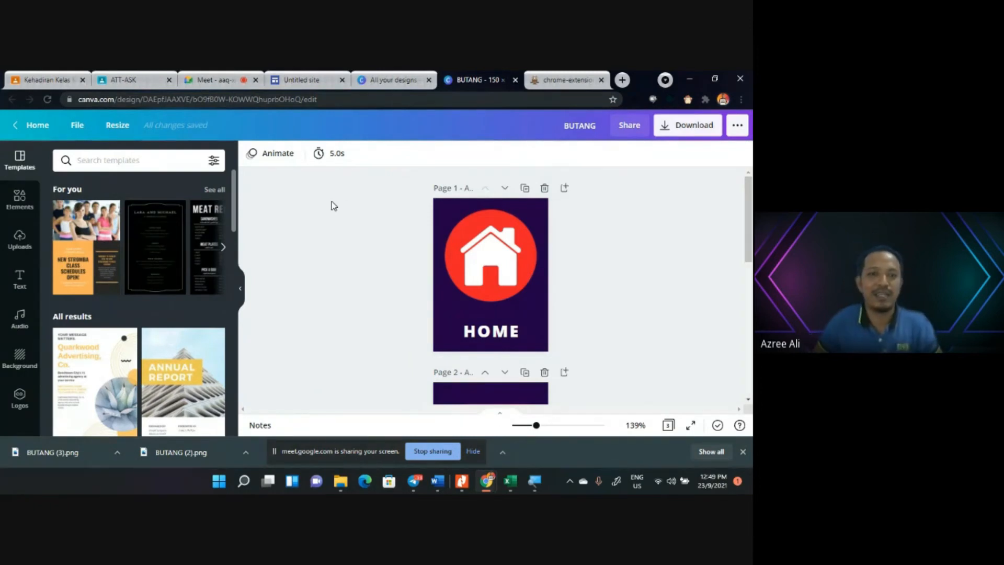
# Return to the Sepak Takraw site in Google Sites, dismiss the presenting notification, and look over the three empty placeholders below the header.
pyautogui.click(210, 79)
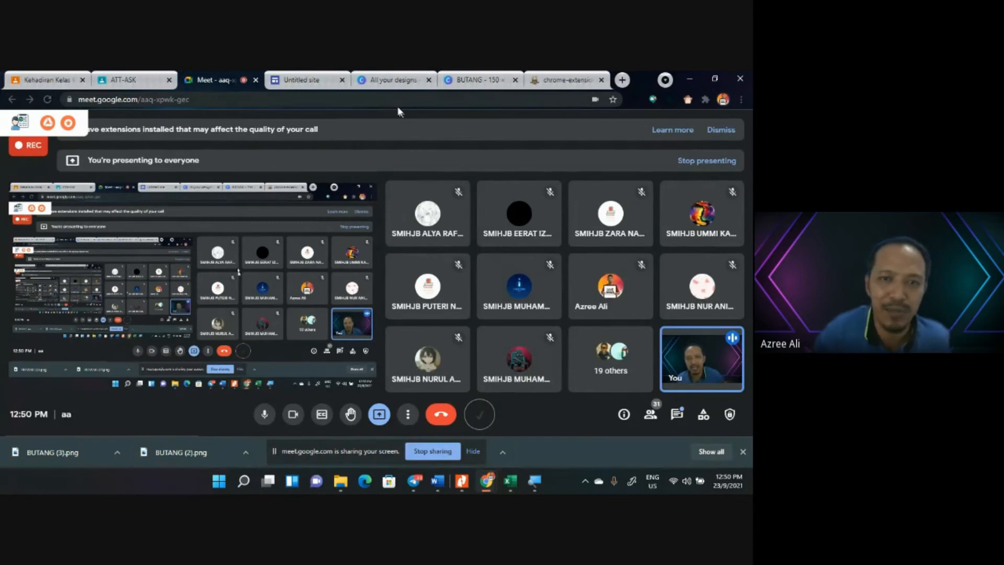
pyautogui.click(306, 80)
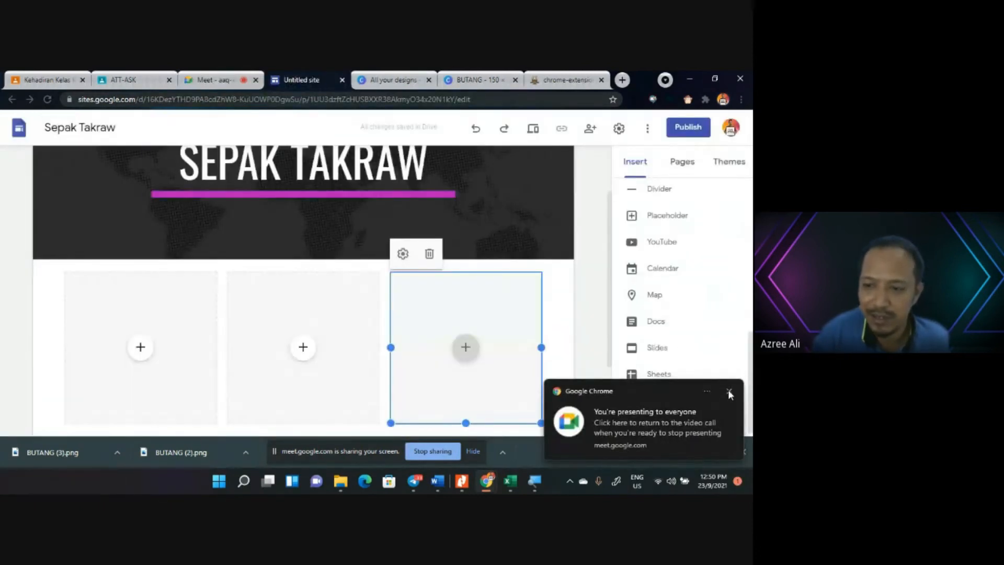
pyautogui.click(729, 392)
pyautogui.scroll(-2, 307, 265)
pyautogui.click(287, 269)
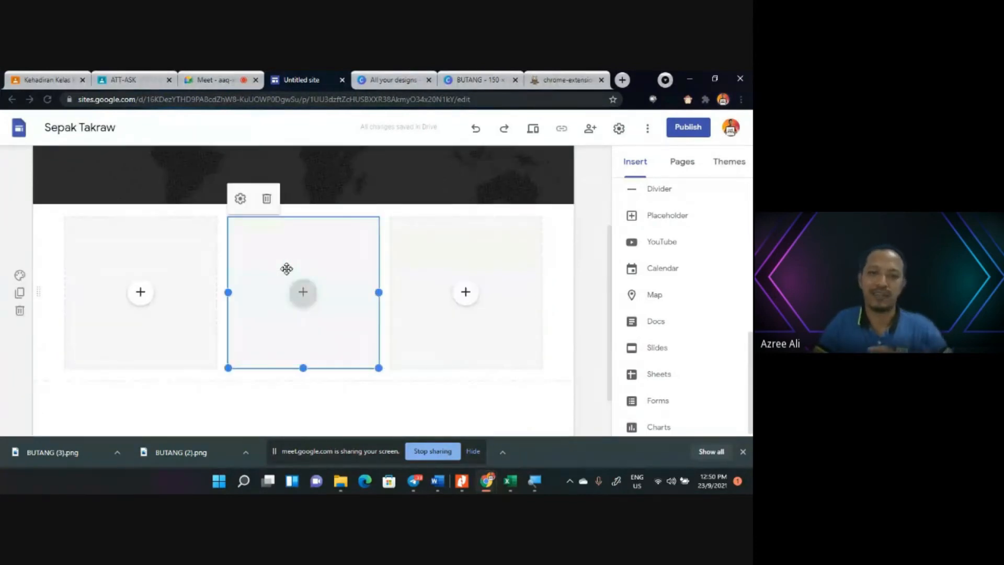
pyautogui.click(175, 312)
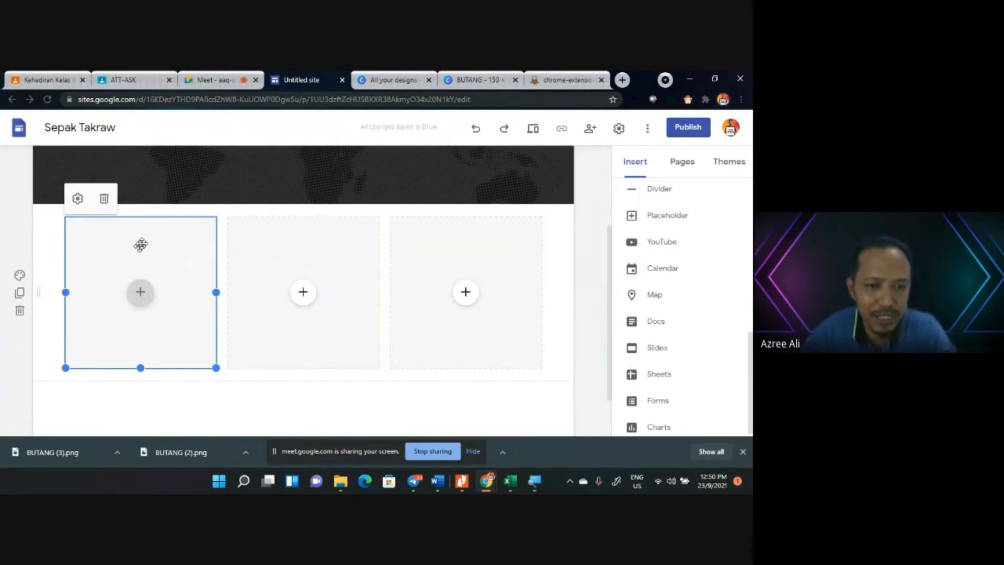
pyautogui.click(346, 258)
pyautogui.click(438, 262)
pyautogui.click(336, 253)
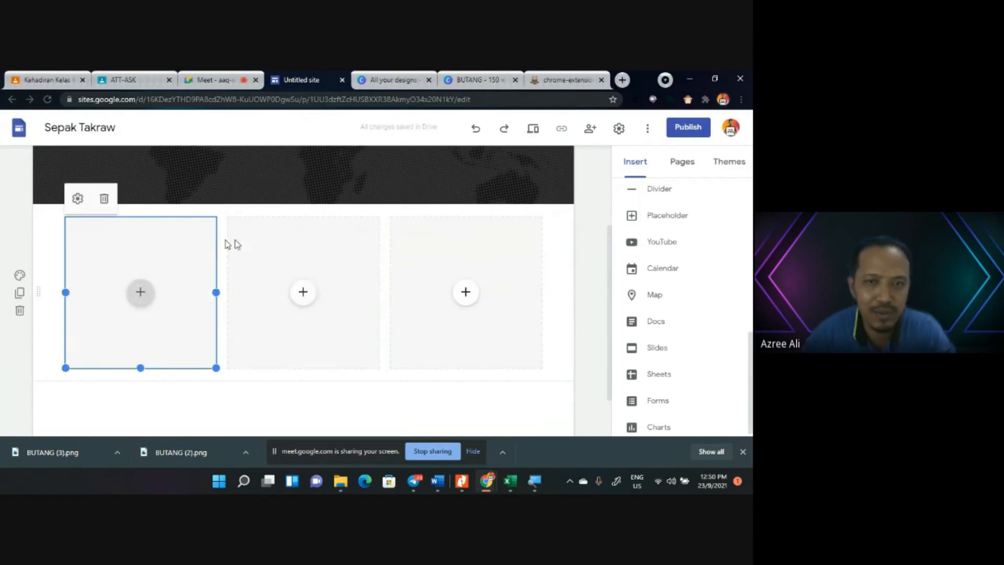
pyautogui.click(331, 239)
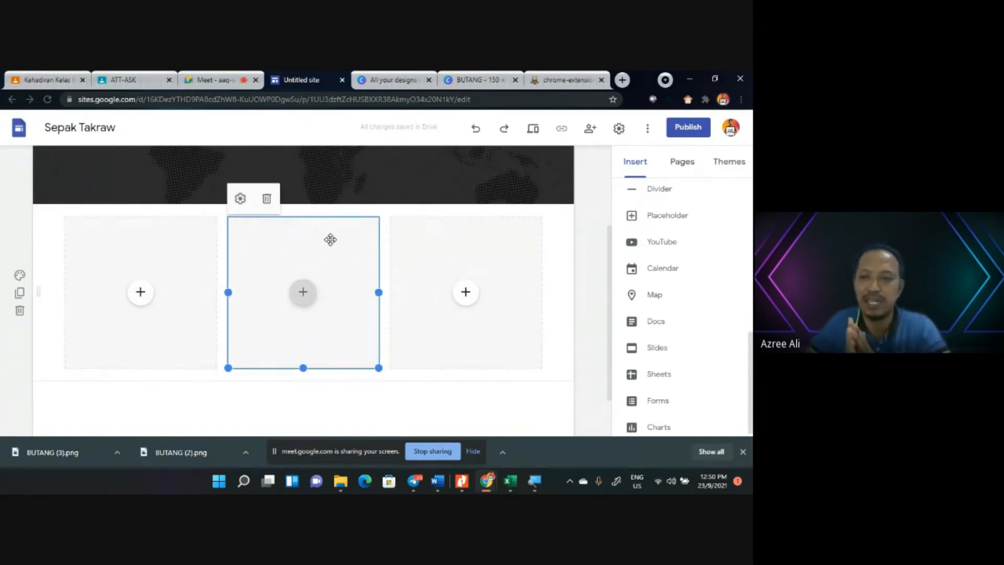
# Upload image 1, the HOME button, from the HOME folder into the first placeholder of the row.
pyautogui.click(140, 293)
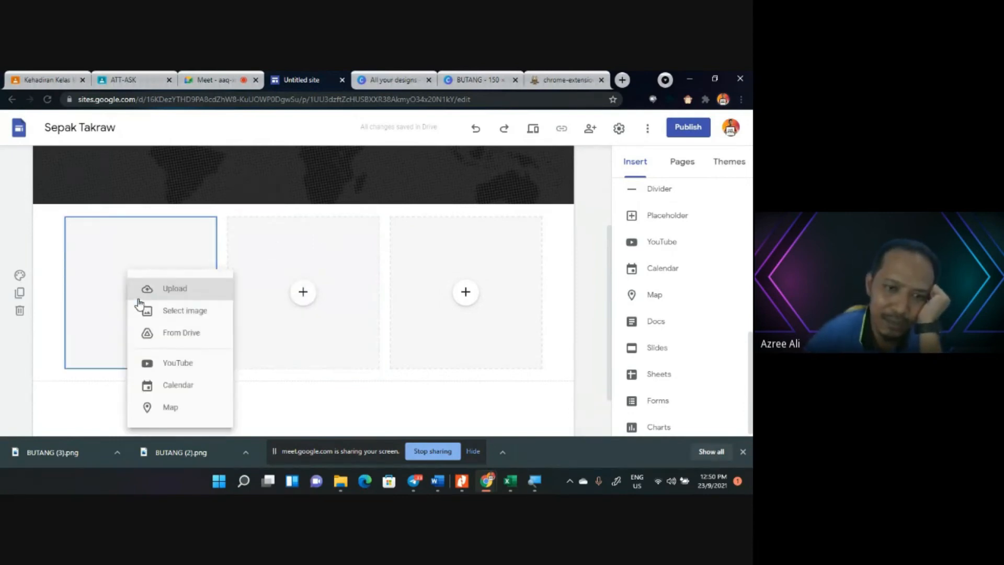
pyautogui.click(182, 296)
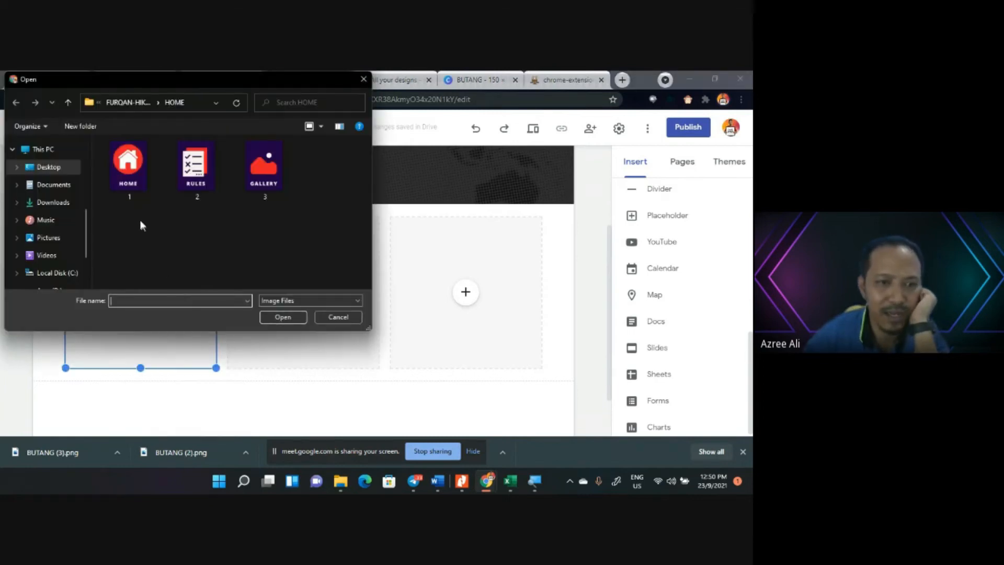
pyautogui.doubleClick(120, 146)
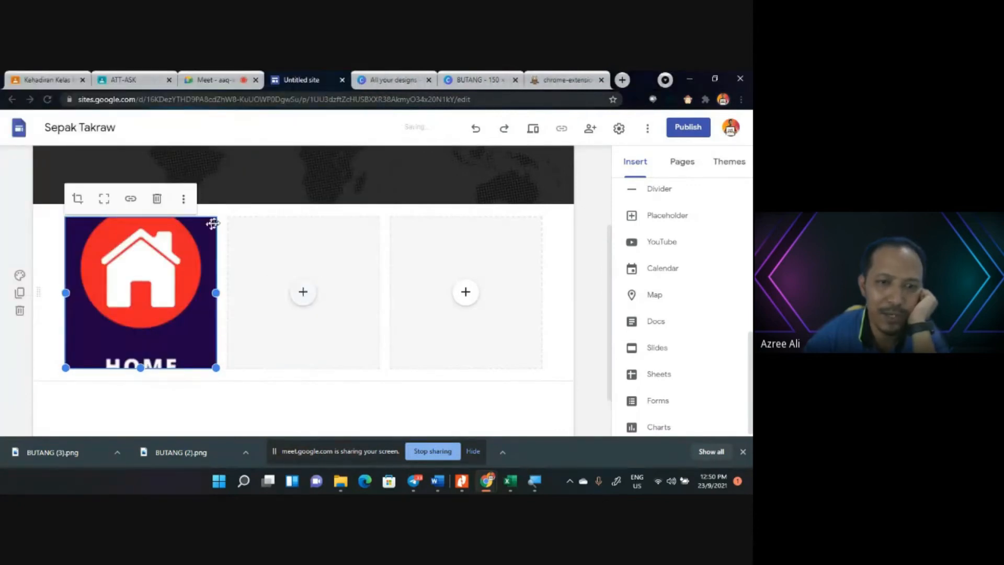
pyautogui.click(302, 293)
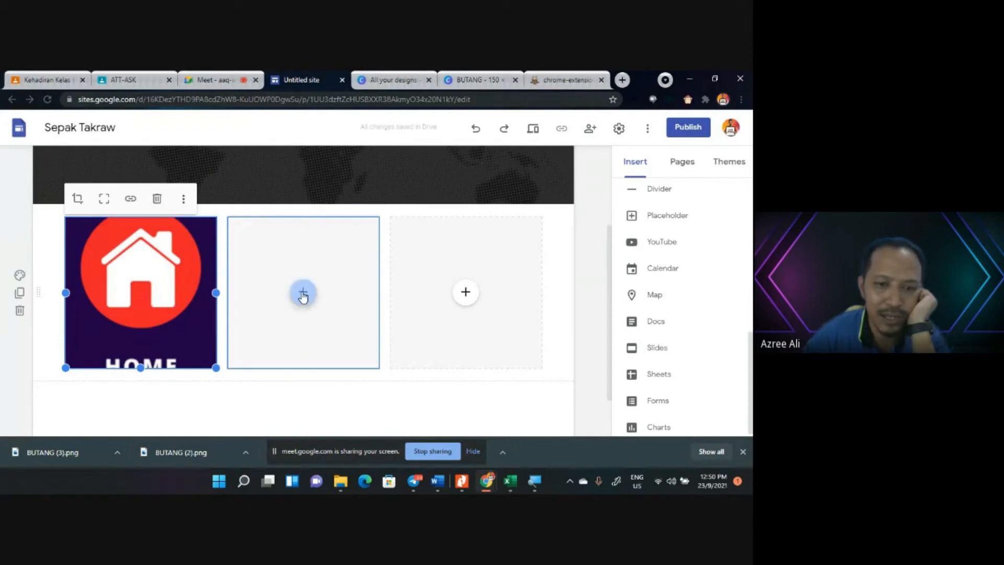
pyautogui.click(349, 312)
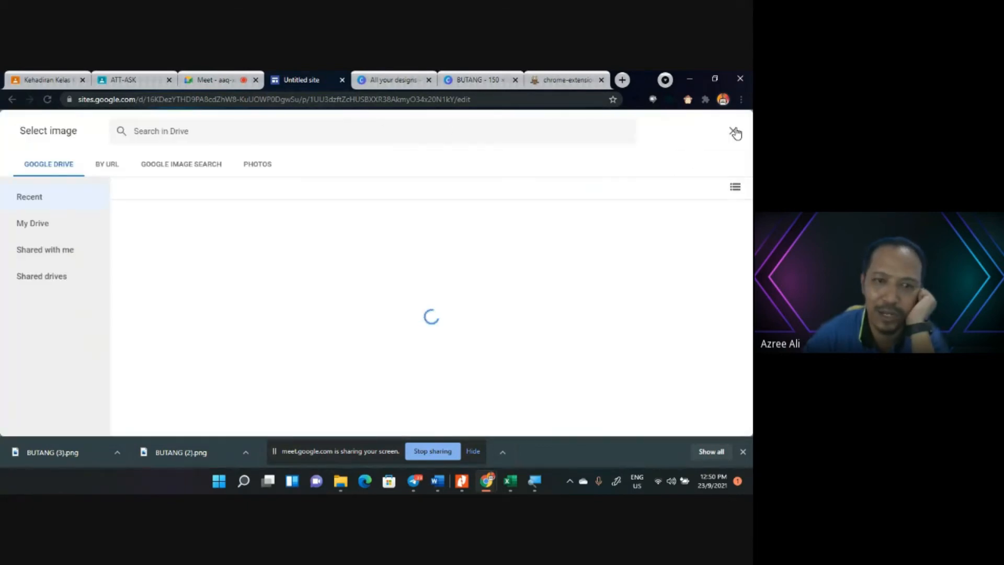
pyautogui.click(735, 134)
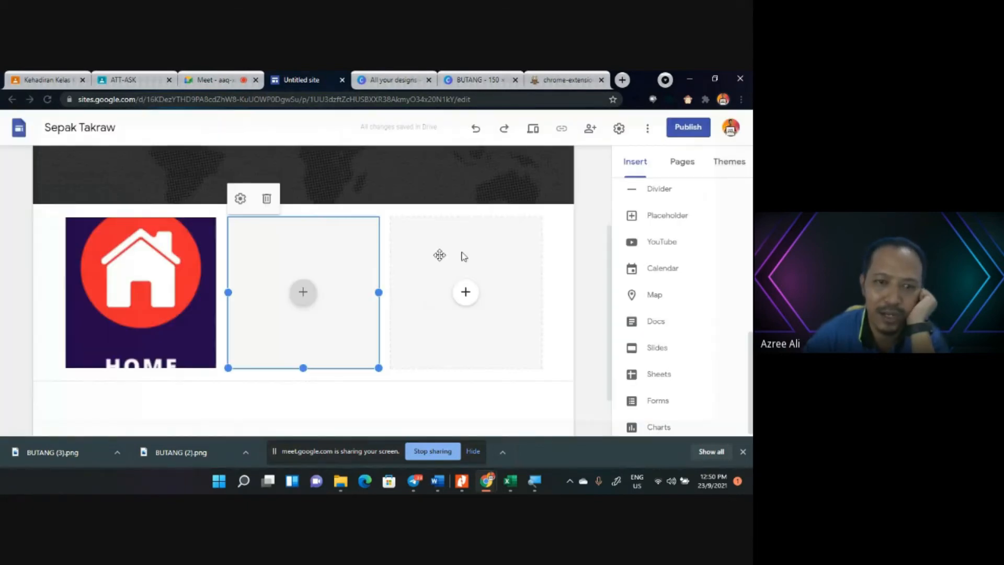
# Upload image 2, the RULES button, from the HOME folder into the middle placeholder.
pyautogui.click(305, 293)
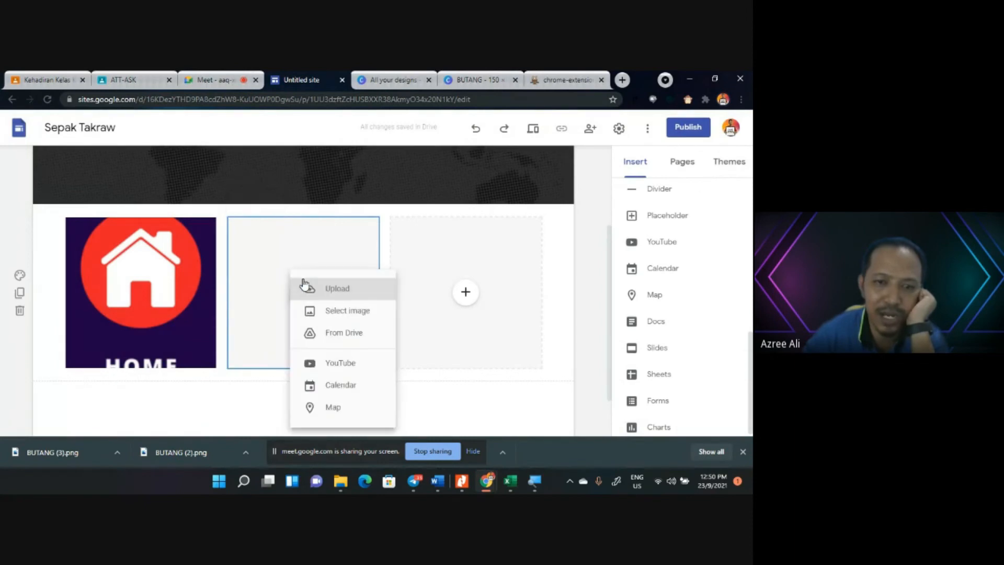
pyautogui.click(318, 289)
pyautogui.doubleClick(196, 166)
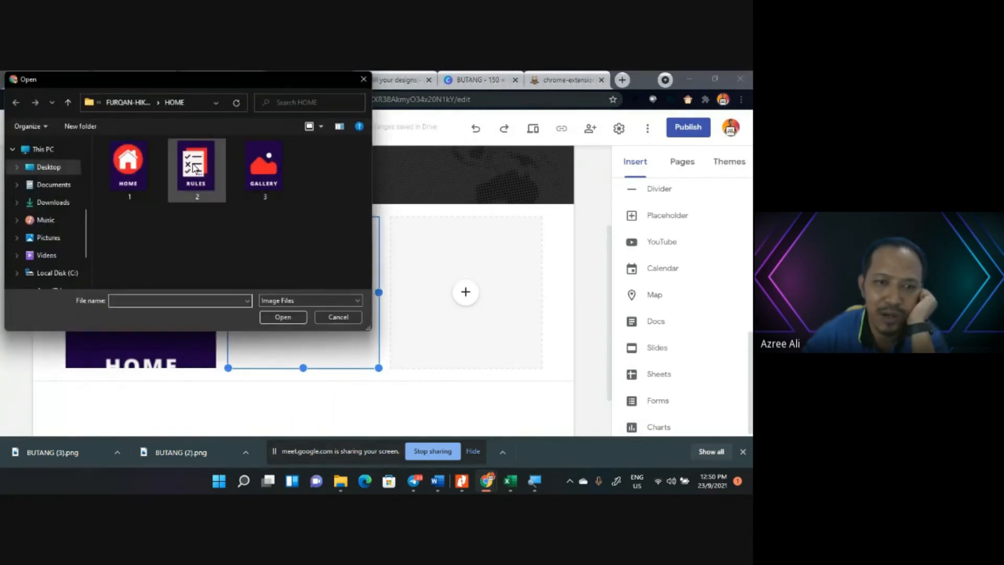
# Upload image 3, the GALLERY button, from the HOME folder into the last empty placeholder.
pyautogui.click(491, 249)
pyautogui.click(464, 294)
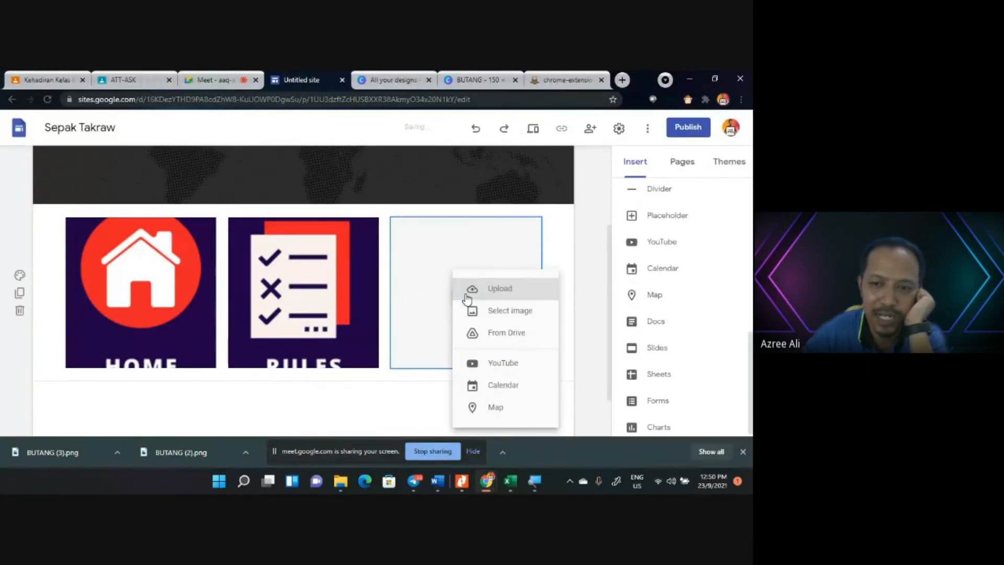
pyautogui.click(495, 288)
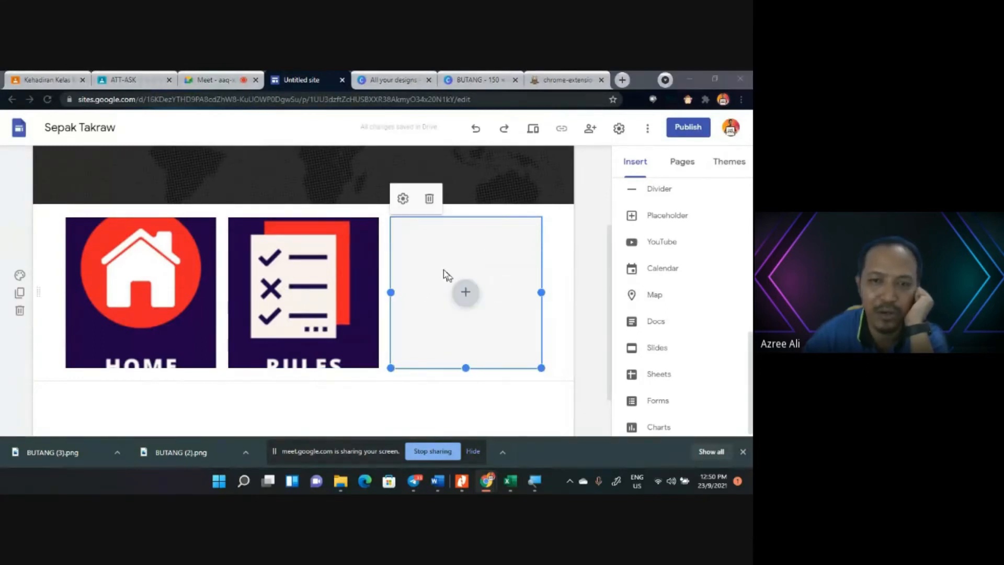
pyautogui.click(262, 162)
pyautogui.doubleClick(261, 162)
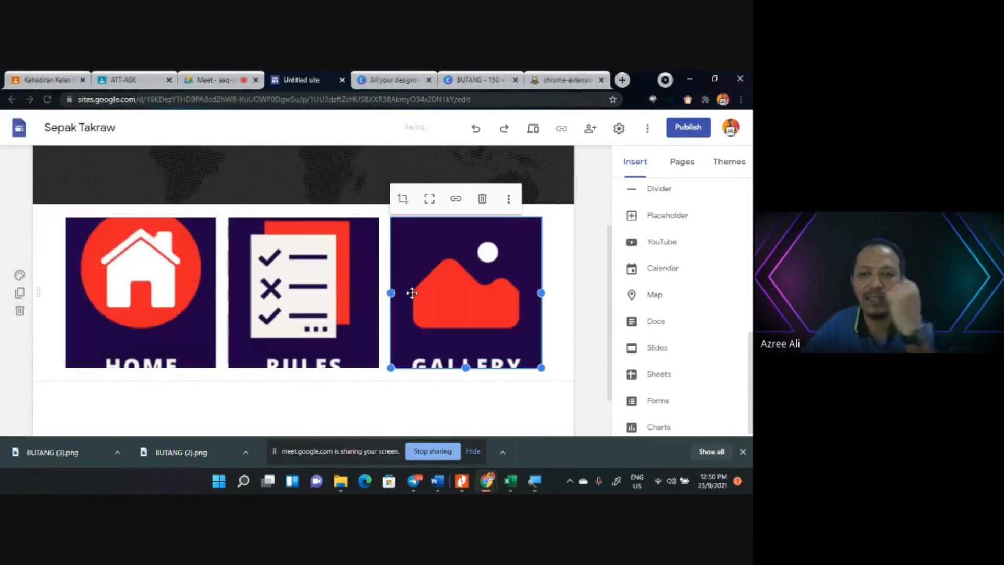
# Extend the HOME, RULES and GALLERY images downward to equal heights so each button's full label fits in its frame.
pyautogui.scroll(-1, 175, 327)
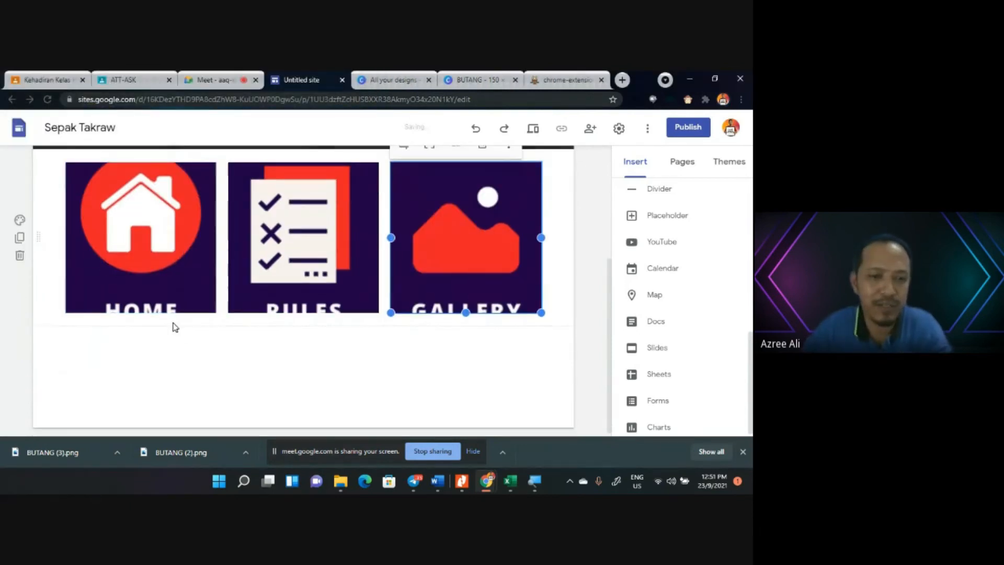
pyautogui.click(152, 293)
pyautogui.moveTo(146, 317); pyautogui.dragTo(140, 356)
pyautogui.click(275, 287)
pyautogui.moveTo(305, 313); pyautogui.dragTo(305, 353)
pyautogui.click(458, 309)
pyautogui.moveTo(471, 317); pyautogui.dragTo(466, 353)
# Shrink the RULES image to about half its width toward its upper-left corner and the GALLERY image to about three-quarters toward its upper-right corner.
pyautogui.click(283, 365)
pyautogui.click(335, 306)
pyautogui.moveTo(378, 353); pyautogui.dragTo(311, 268)
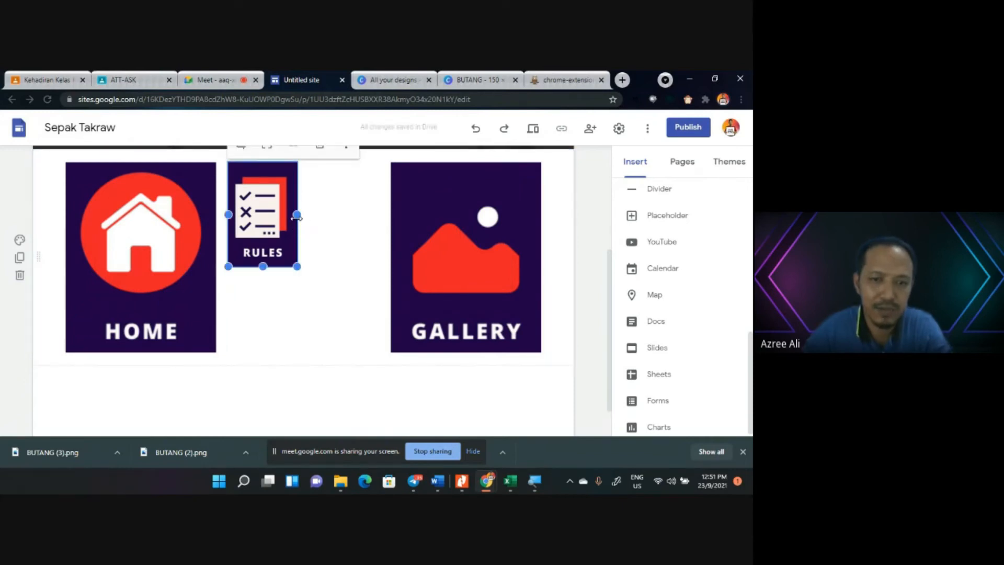
pyautogui.moveTo(297, 215); pyautogui.dragTo(309, 219)
pyautogui.click(299, 285)
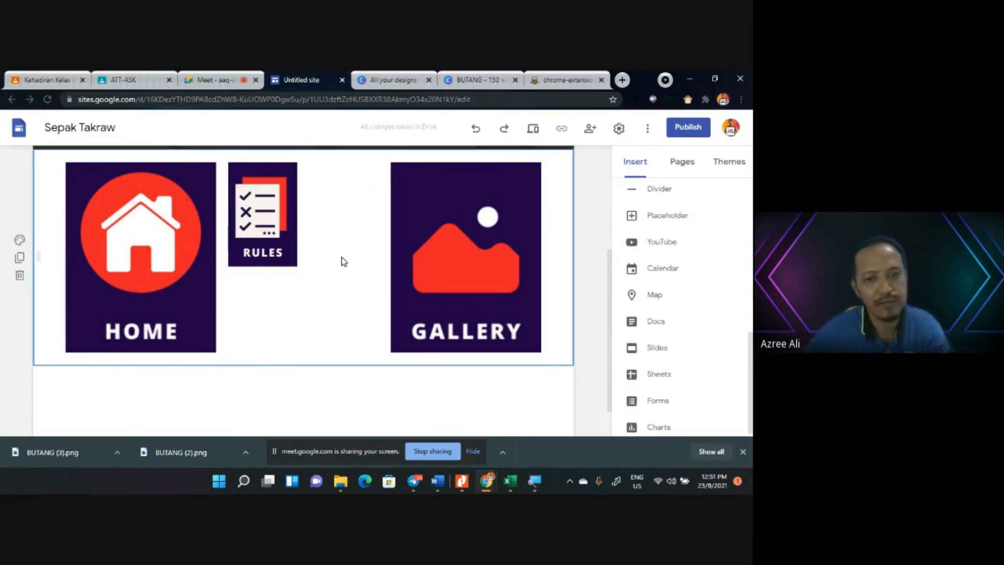
pyautogui.click(439, 307)
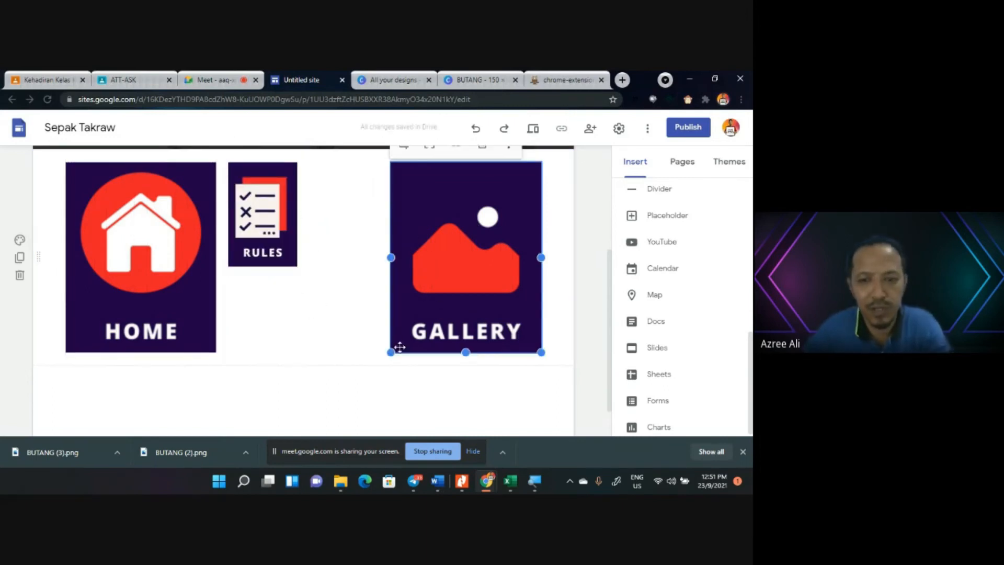
pyautogui.moveTo(391, 353); pyautogui.dragTo(450, 288)
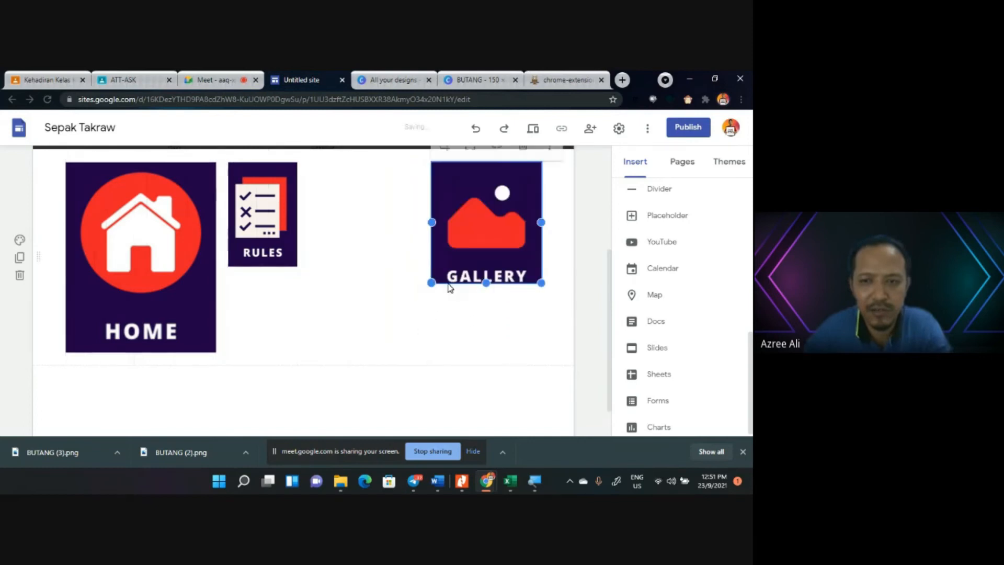
# Move the GALLERY image closer to the RULES image and shrink it to the same size as RULES.
pyautogui.moveTo(541, 222)
pyautogui.mouseDown()
pyautogui.moveTo(501, 230)
pyautogui.moveTo(541, 225)
pyautogui.mouseUp()
pyautogui.moveTo(479, 231); pyautogui.dragTo(407, 219)
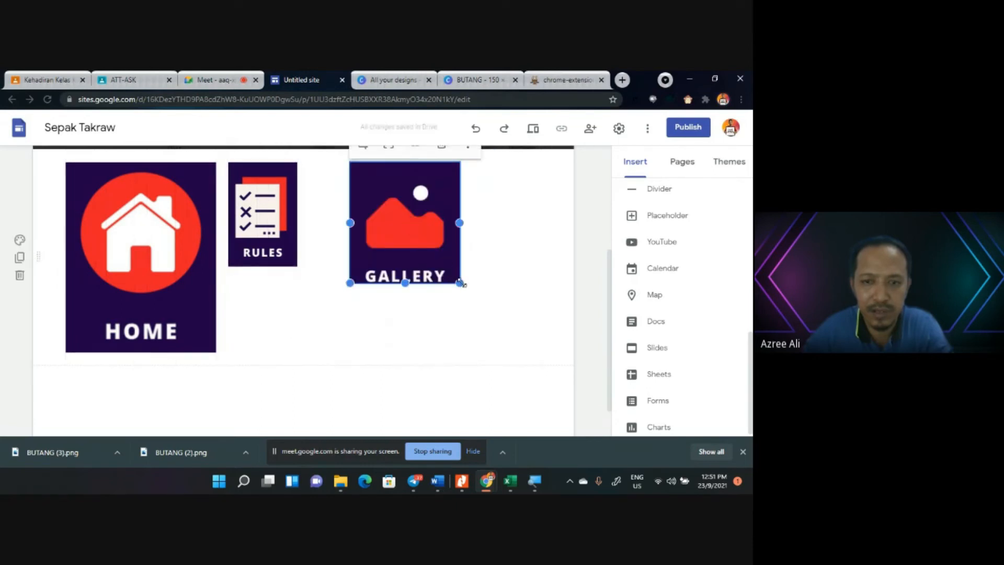
pyautogui.moveTo(461, 283); pyautogui.dragTo(424, 267)
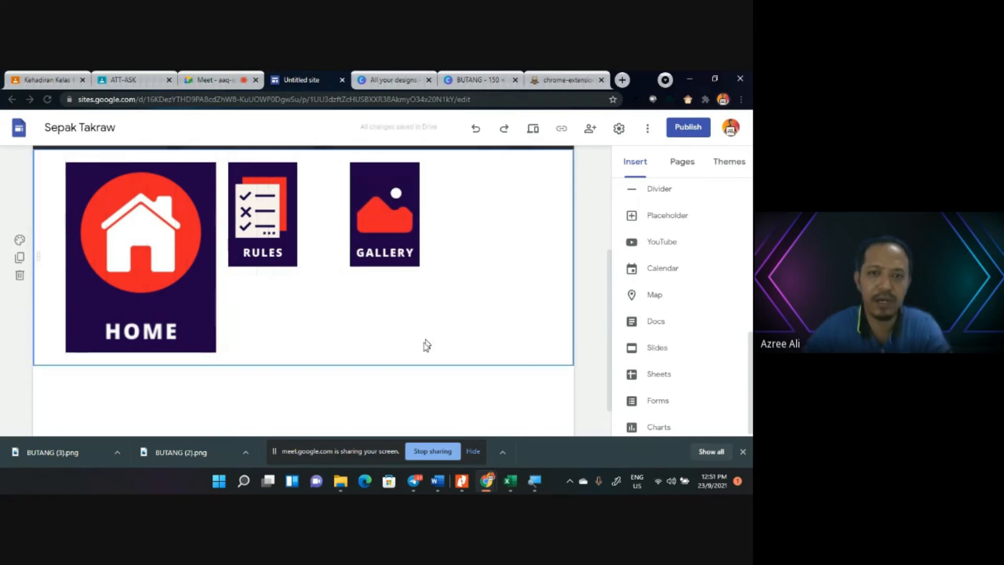
# Shift the GALLERY and RULES images each one grid column to the right within the button row.
pyautogui.scroll(2, 301, 303)
pyautogui.scroll(-1, 295, 298)
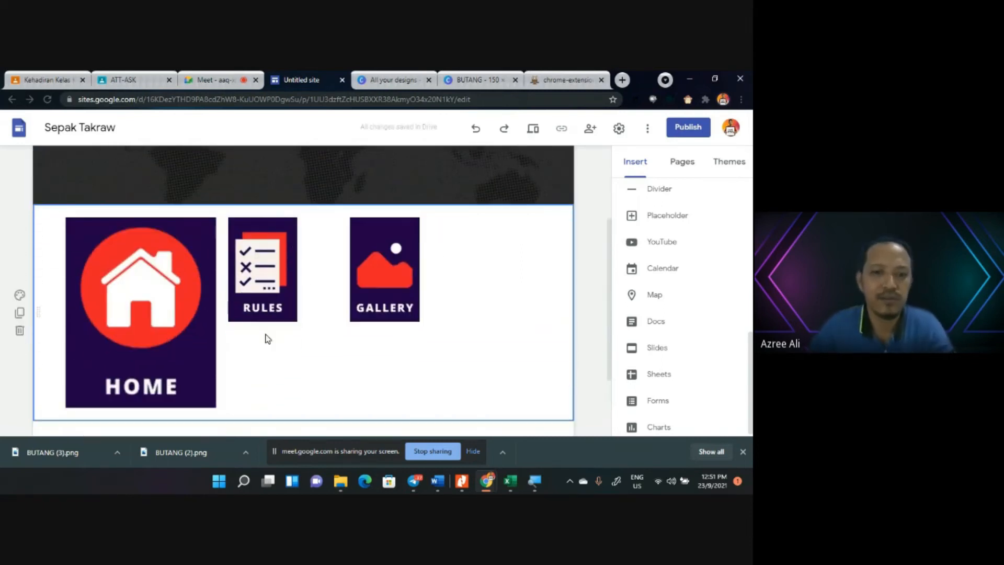
pyautogui.click(414, 259)
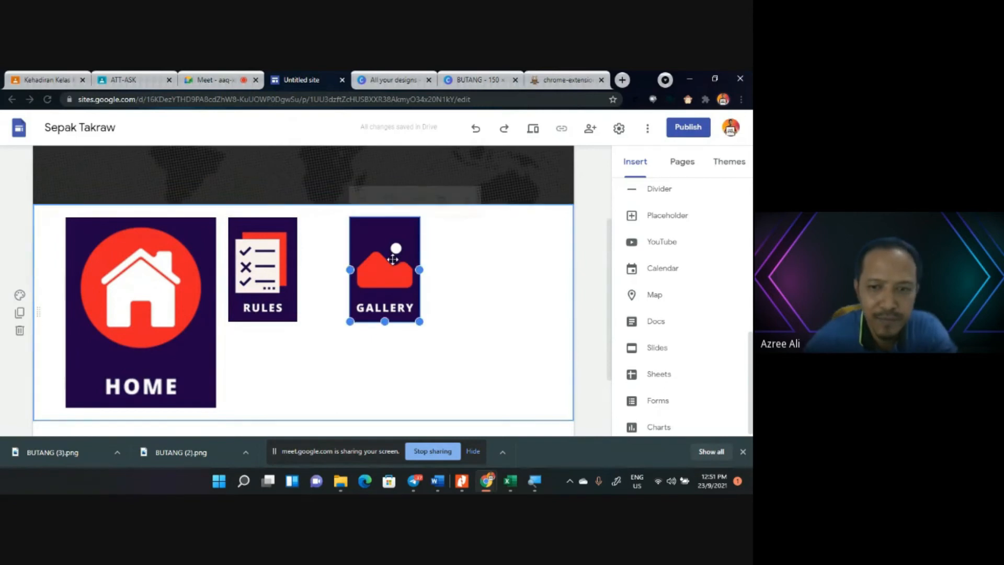
pyautogui.moveTo(413, 262)
pyautogui.mouseDown()
pyautogui.moveTo(414, 276)
pyautogui.moveTo(426, 264)
pyautogui.mouseUp()
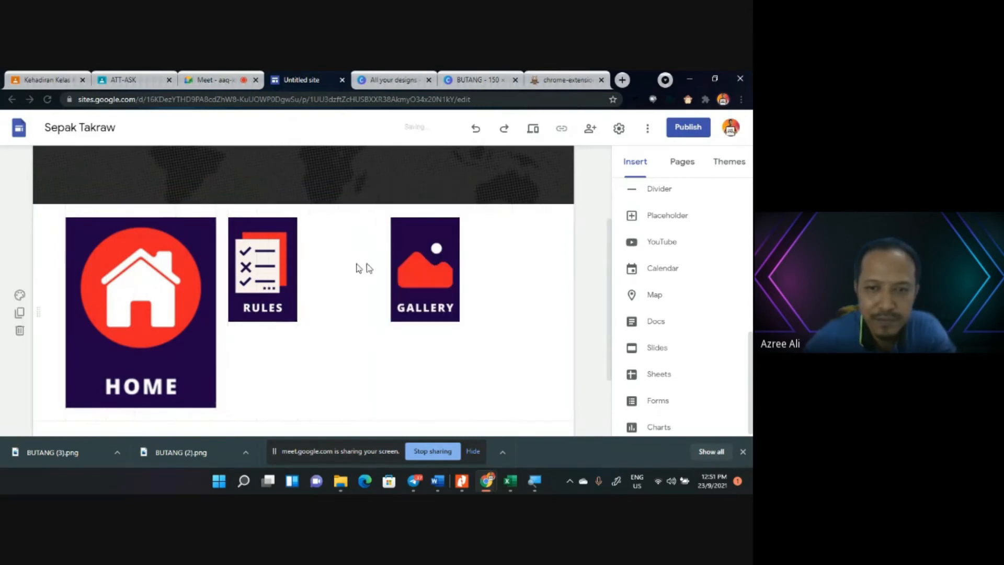
pyautogui.moveTo(283, 254); pyautogui.dragTo(319, 256)
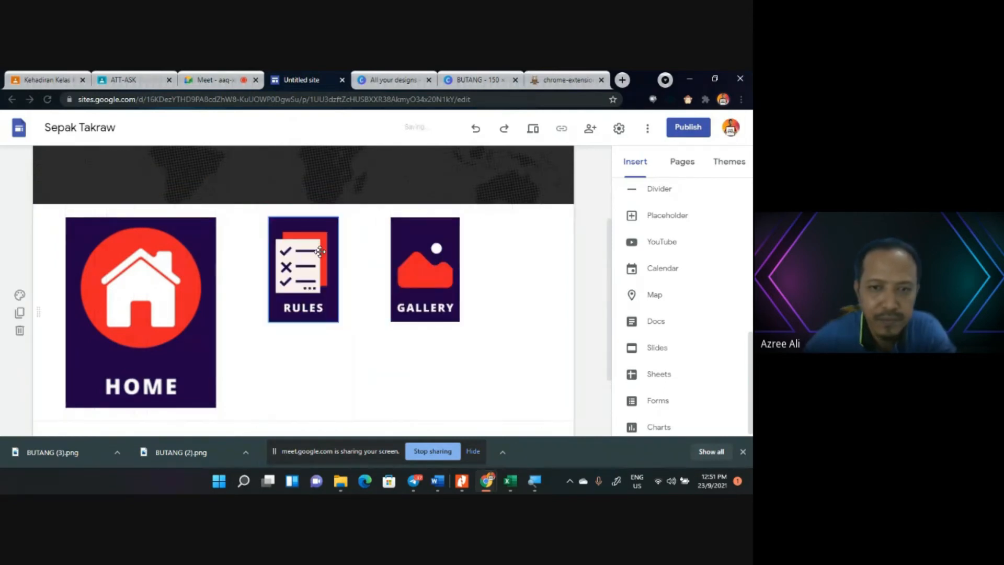
# Shrink the HOME image to the size of the RULES image and place it so all three buttons are evenly spaced.
pyautogui.click(173, 263)
pyautogui.scroll(-1, 174, 263)
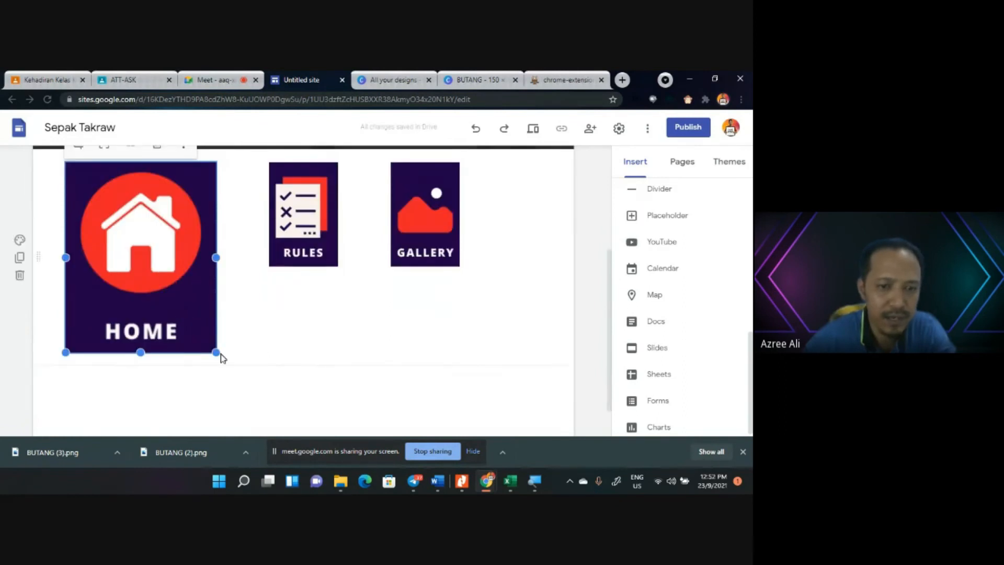
pyautogui.moveTo(215, 352); pyautogui.dragTo(182, 233)
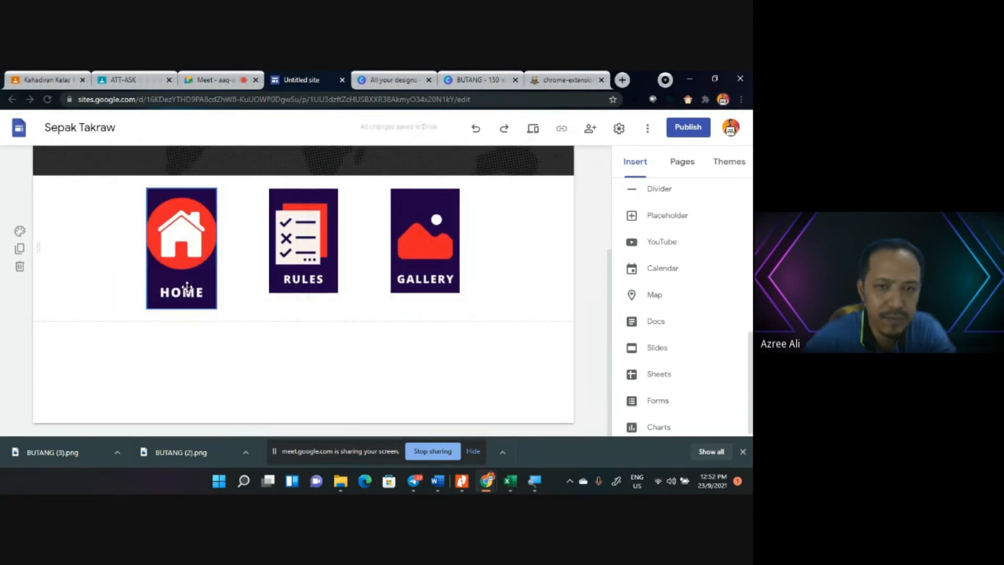
pyautogui.moveTo(181, 308); pyautogui.dragTo(180, 296)
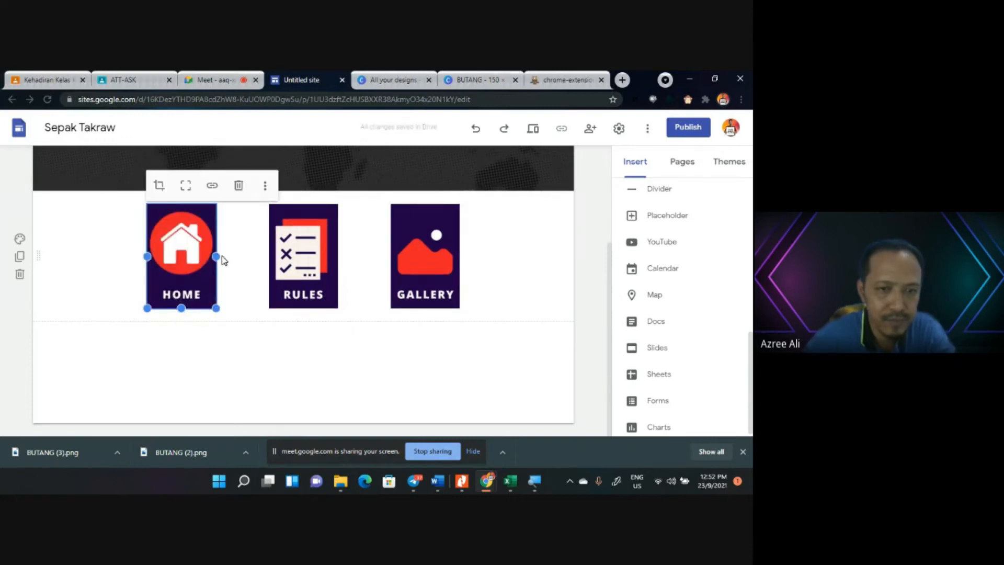
pyautogui.moveTo(214, 255); pyautogui.dragTo(218, 257)
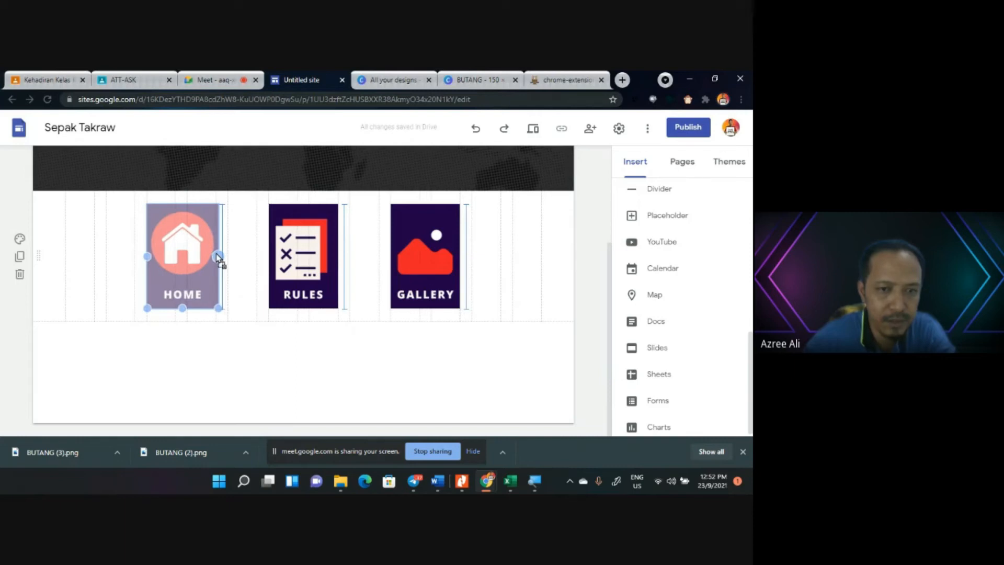
pyautogui.moveTo(219, 258); pyautogui.dragTo(218, 258)
pyautogui.click(250, 358)
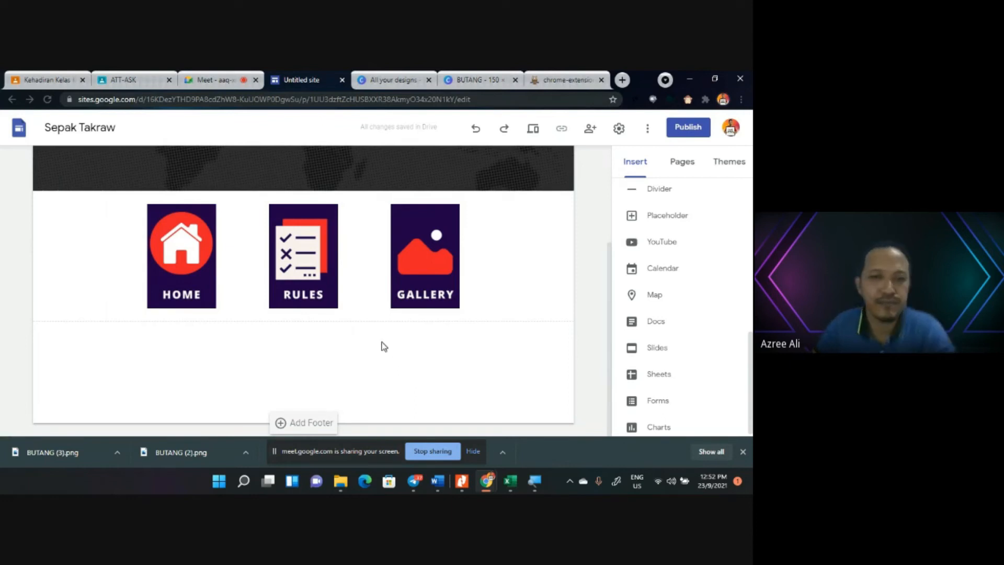
# Try shrinking the HOME image to about two-thirds of its height and less than half its width.
pyautogui.scroll(1, 285, 335)
pyautogui.scroll(-1, 285, 363)
pyautogui.click(203, 303)
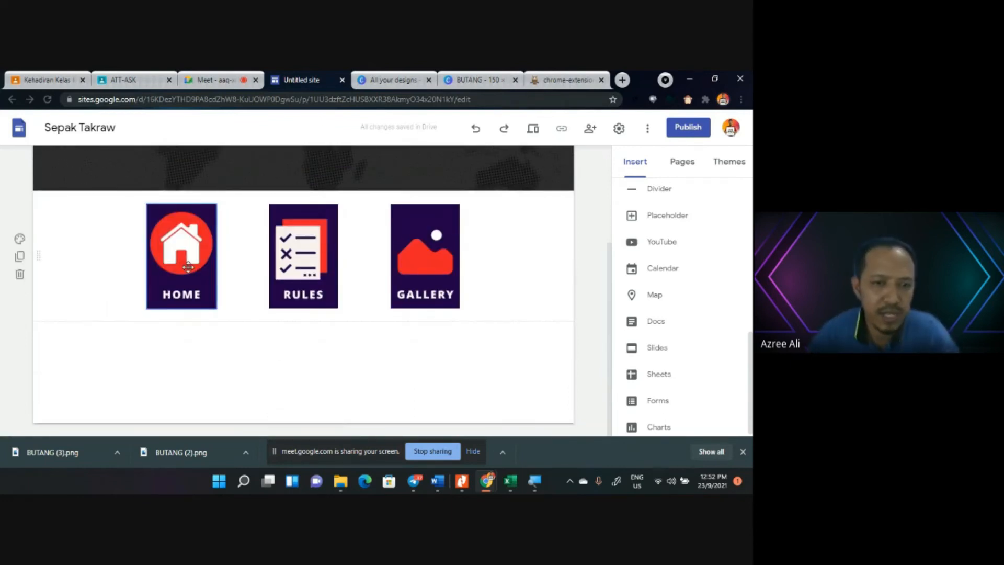
pyautogui.moveTo(181, 310); pyautogui.dragTo(182, 271)
pyautogui.moveTo(216, 238); pyautogui.dragTo(190, 260)
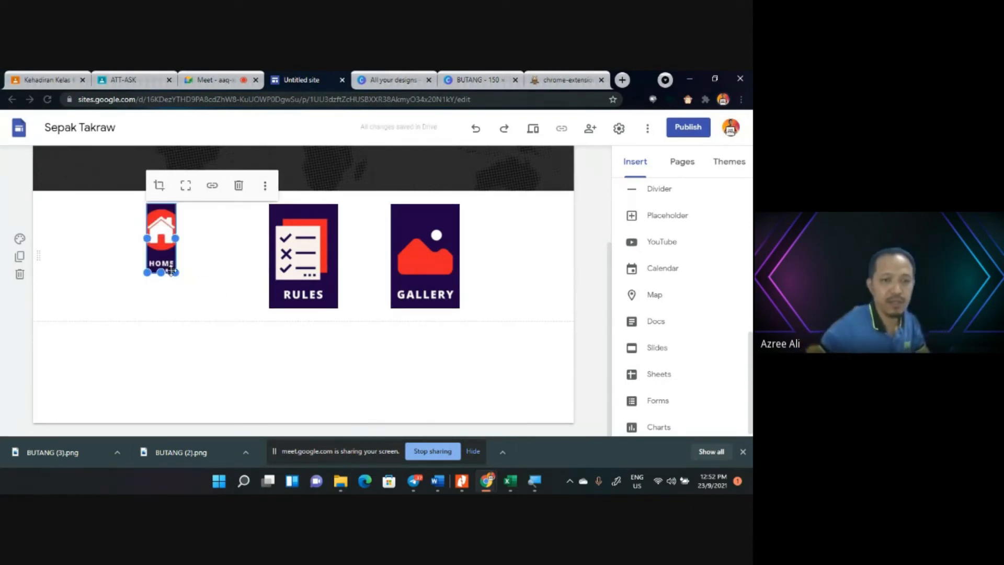
pyautogui.moveTo(176, 239); pyautogui.dragTo(198, 246)
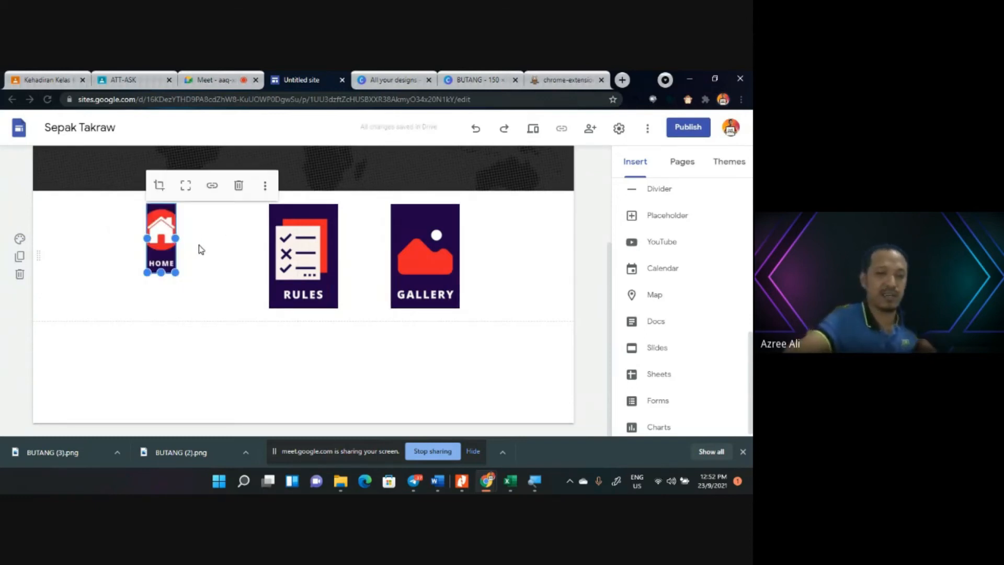
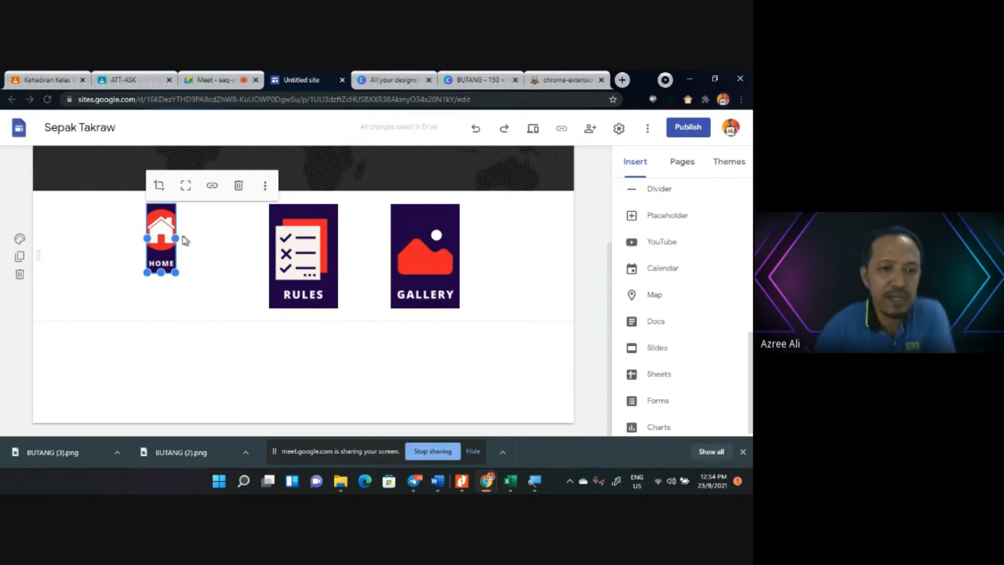
# Widen the HOME image to match RULES and set all three button images to one equal height, slightly shorter than the current RULES image.
pyautogui.moveTo(177, 239); pyautogui.dragTo(216, 242)
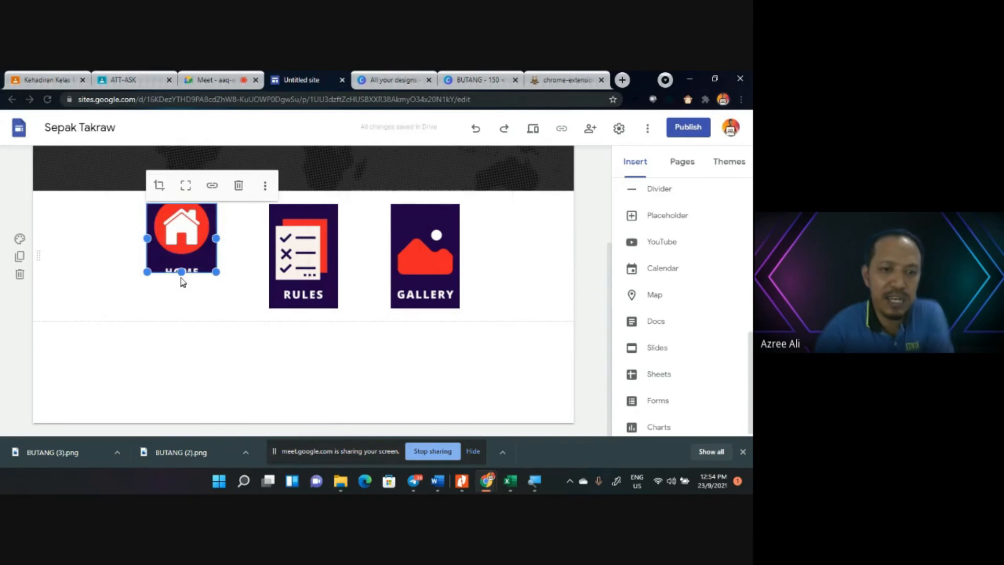
pyautogui.moveTo(182, 276); pyautogui.dragTo(181, 299)
pyautogui.click(280, 304)
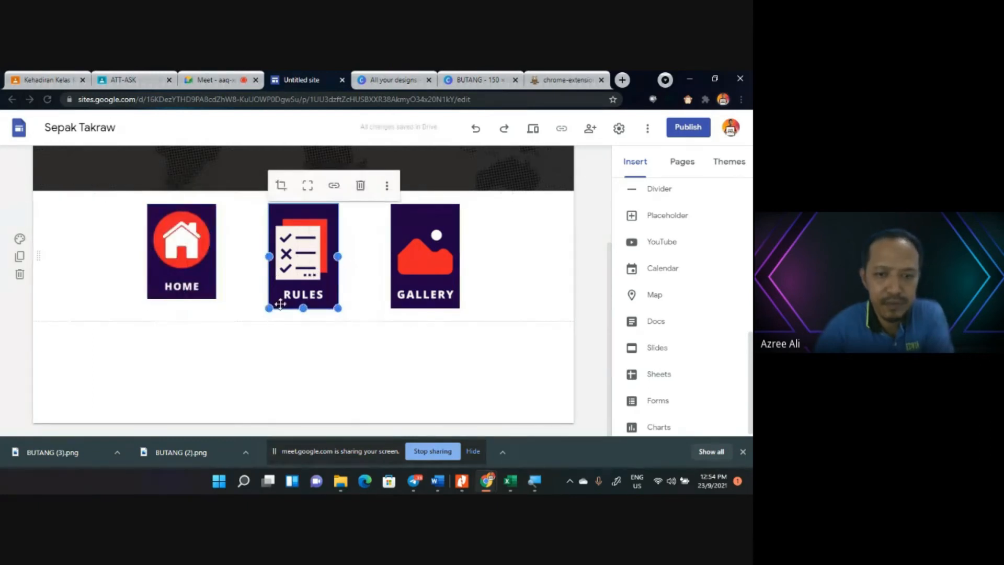
pyautogui.moveTo(269, 308); pyautogui.dragTo(273, 301)
pyautogui.click(325, 343)
pyautogui.click(420, 294)
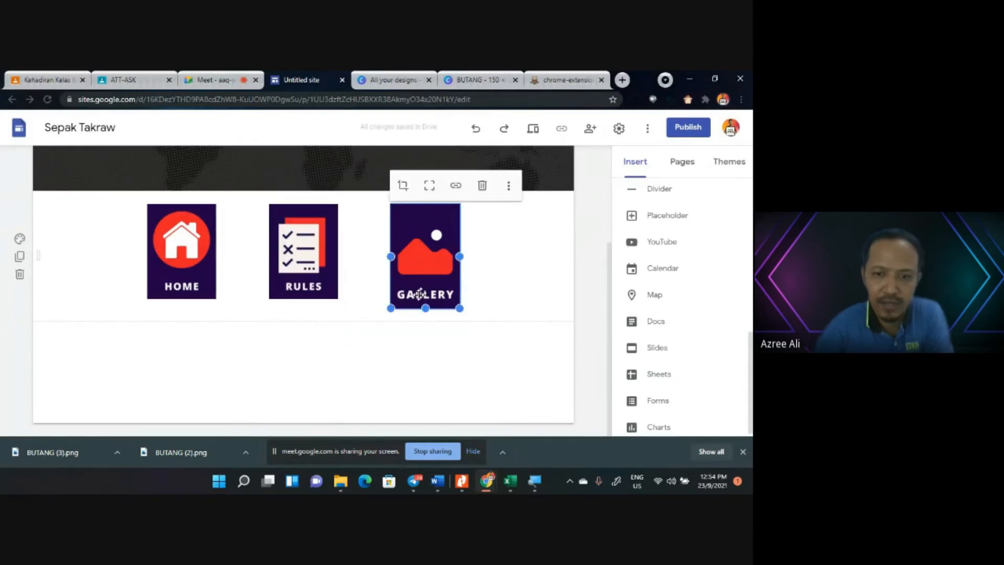
pyautogui.moveTo(391, 308); pyautogui.dragTo(397, 310)
pyautogui.click(347, 352)
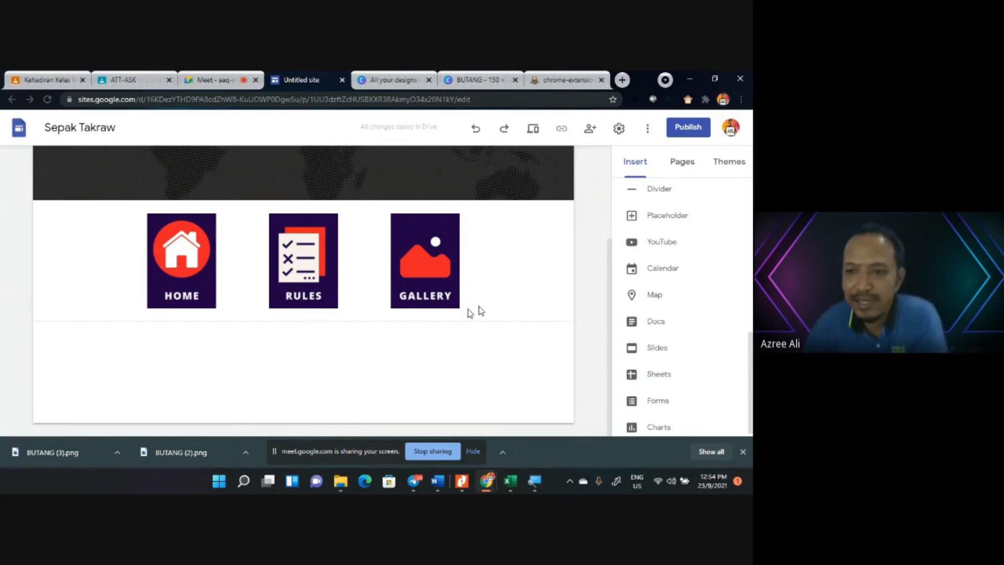
pyautogui.scroll(3, 511, 295)
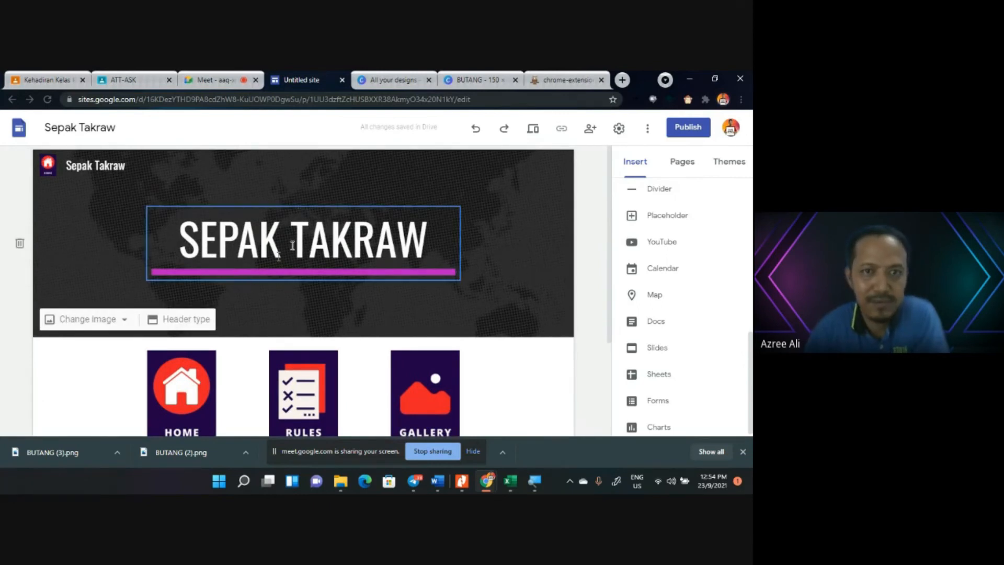
pyautogui.click(204, 79)
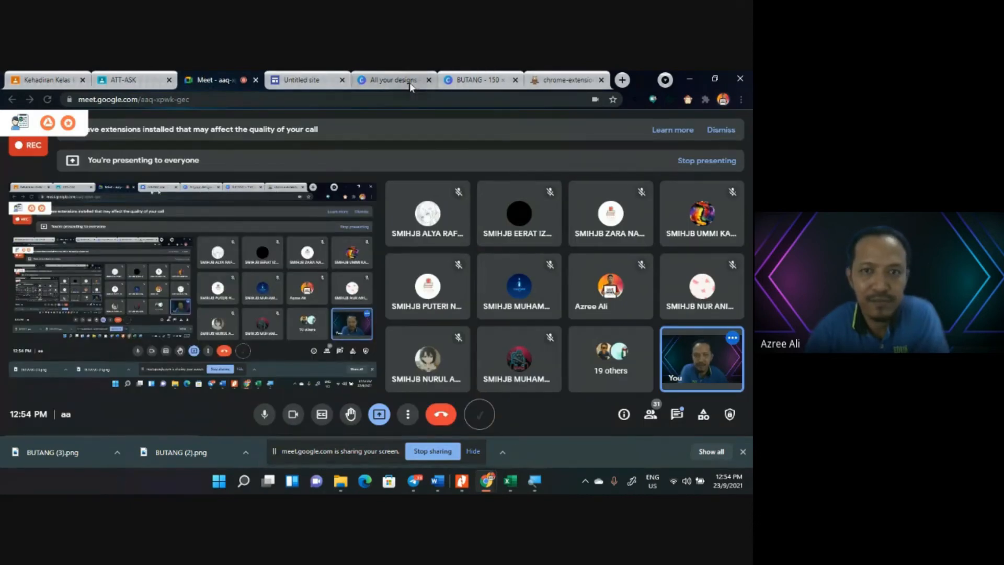
pyautogui.click(301, 80)
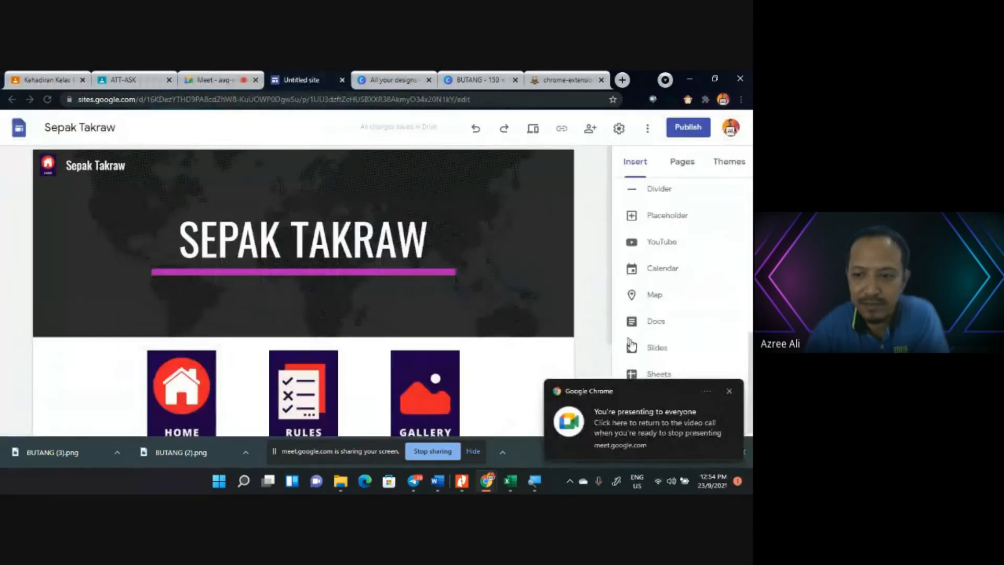
pyautogui.click(729, 391)
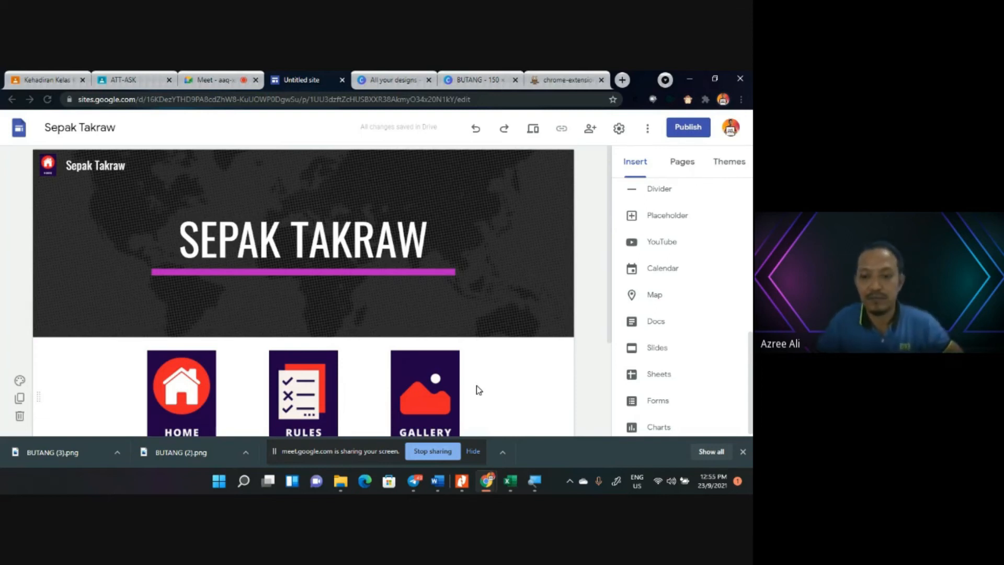
# Check the participant list and in-call messages in the Google Meet call and return to the Google Sites editor.
pyautogui.click(210, 79)
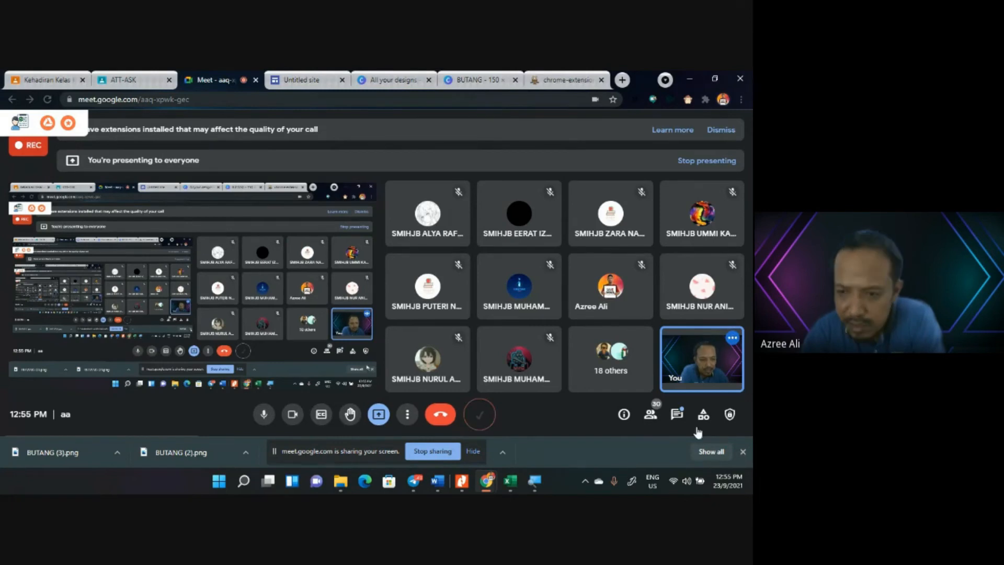
pyautogui.click(651, 414)
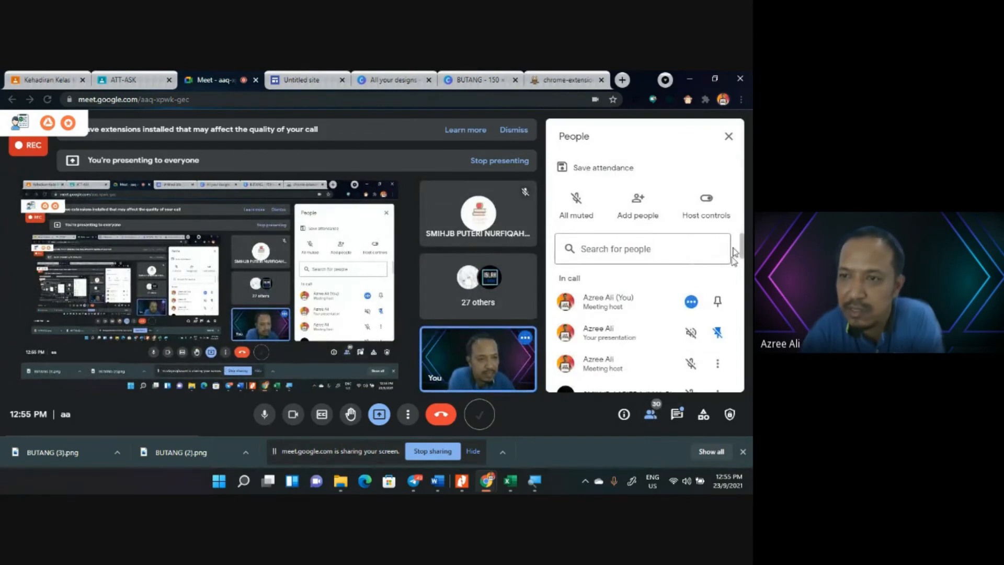
pyautogui.click(728, 136)
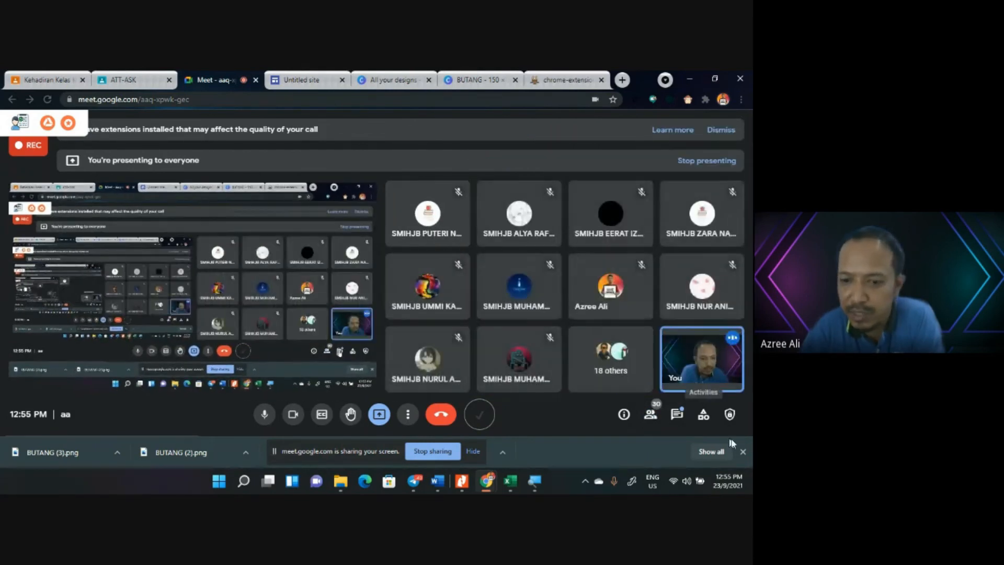
pyautogui.click(678, 414)
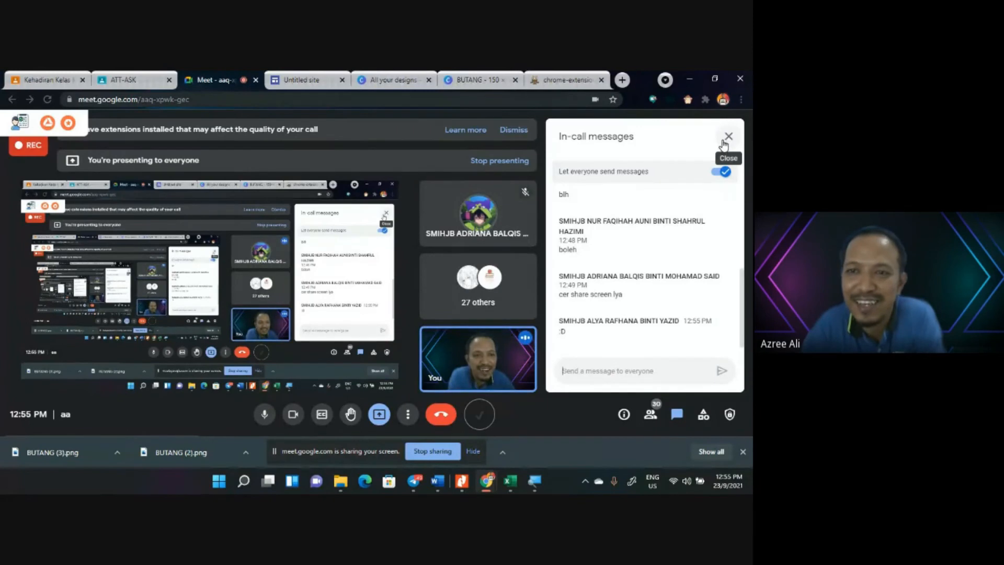
pyautogui.click(728, 138)
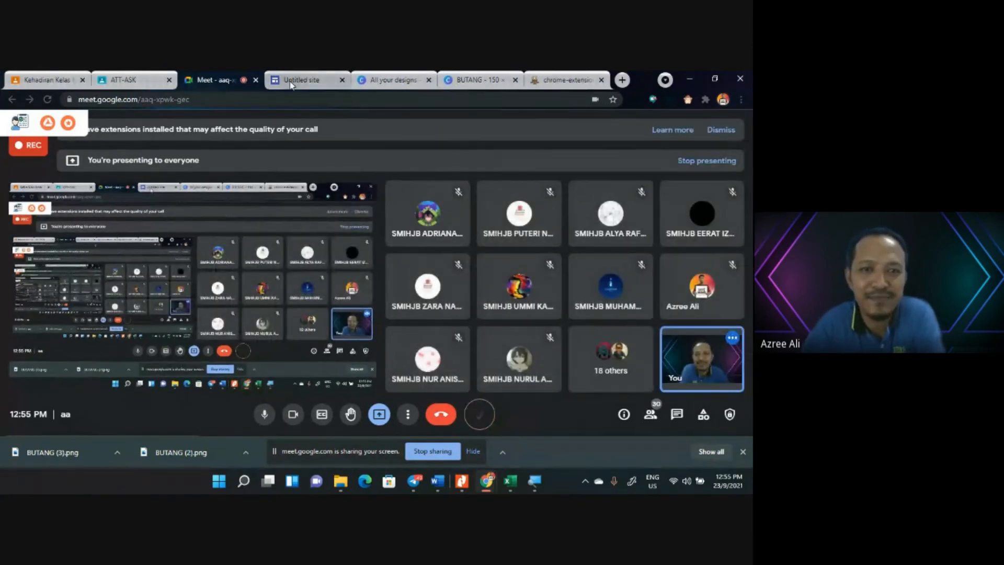
pyautogui.click(303, 79)
pyautogui.click(729, 391)
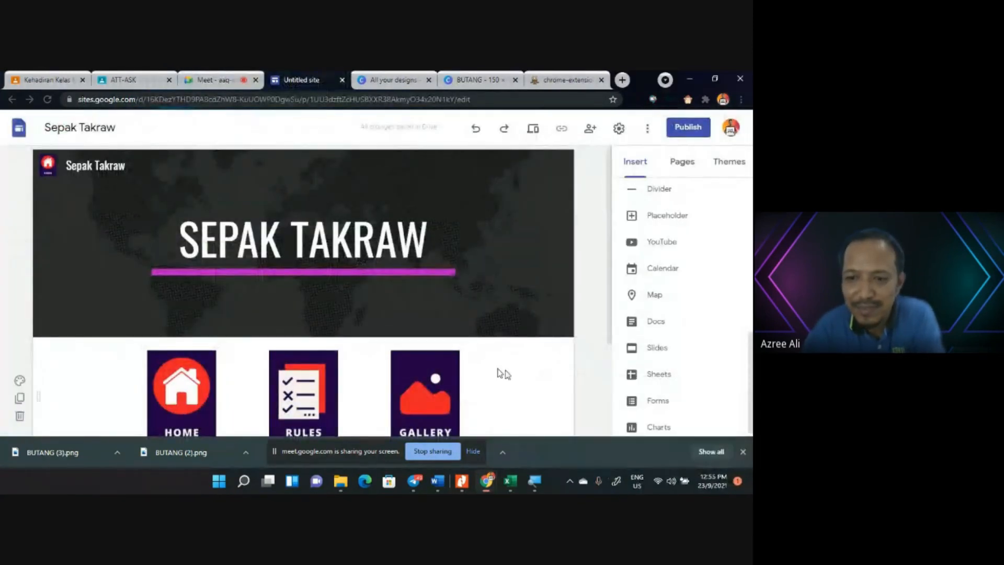
pyautogui.scroll(-3, 505, 361)
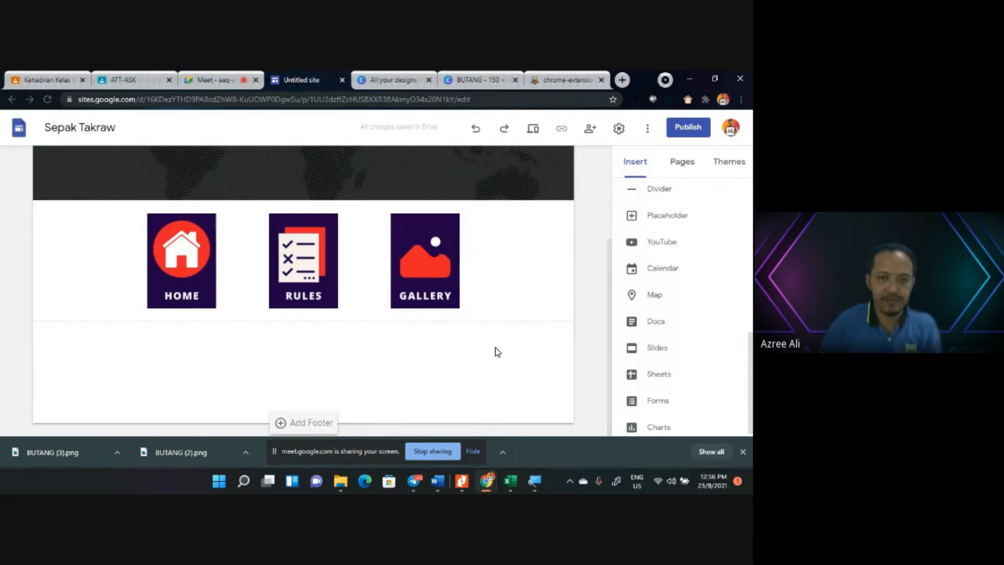
pyautogui.scroll(3, 536, 316)
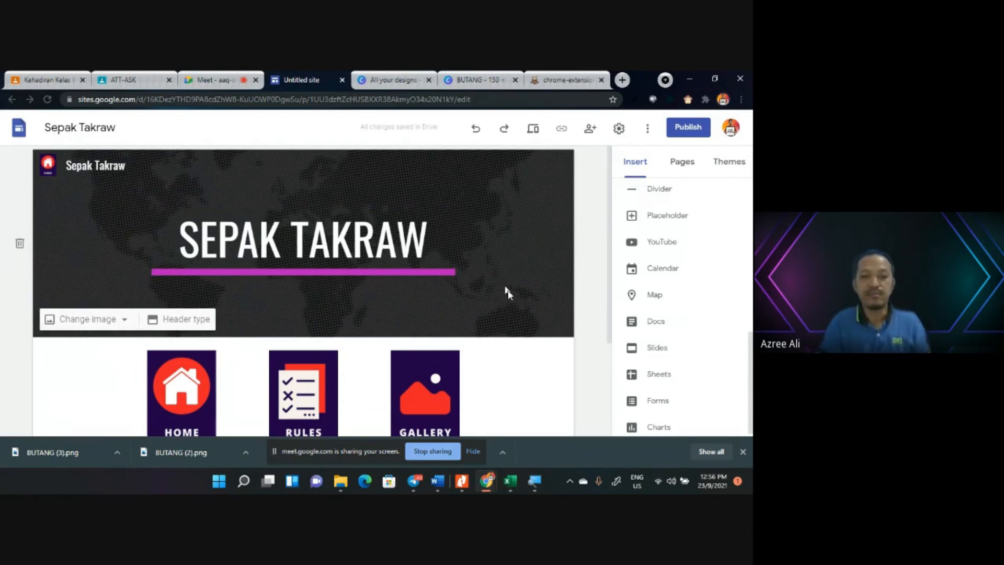
pyautogui.scroll(-3, 529, 359)
pyautogui.click(299, 290)
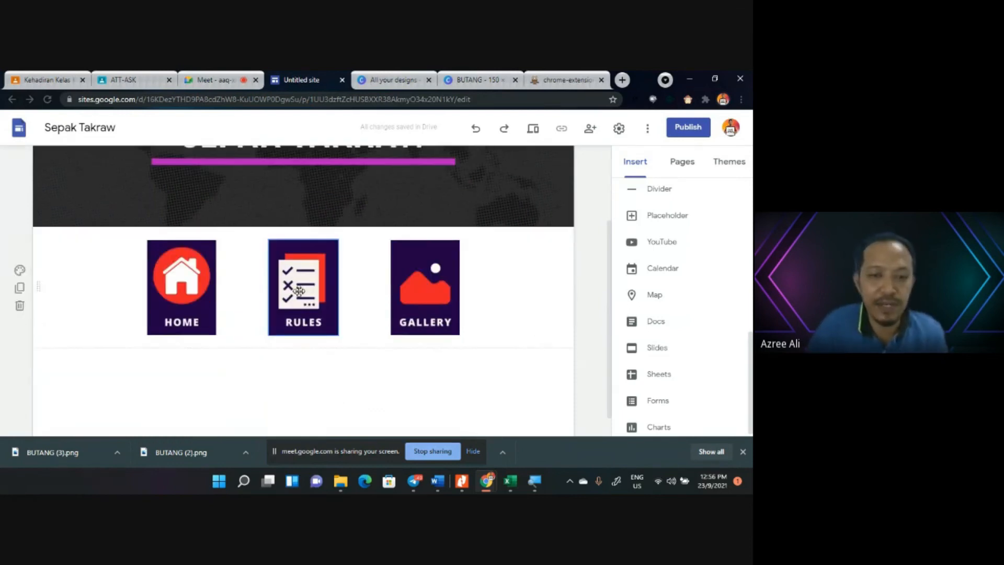
pyautogui.click(184, 275)
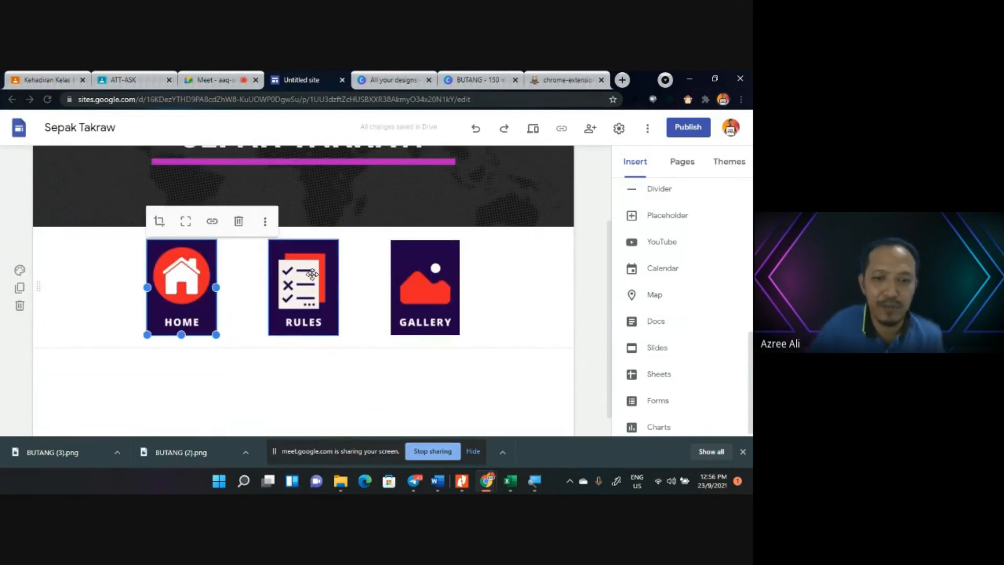
pyautogui.click(426, 278)
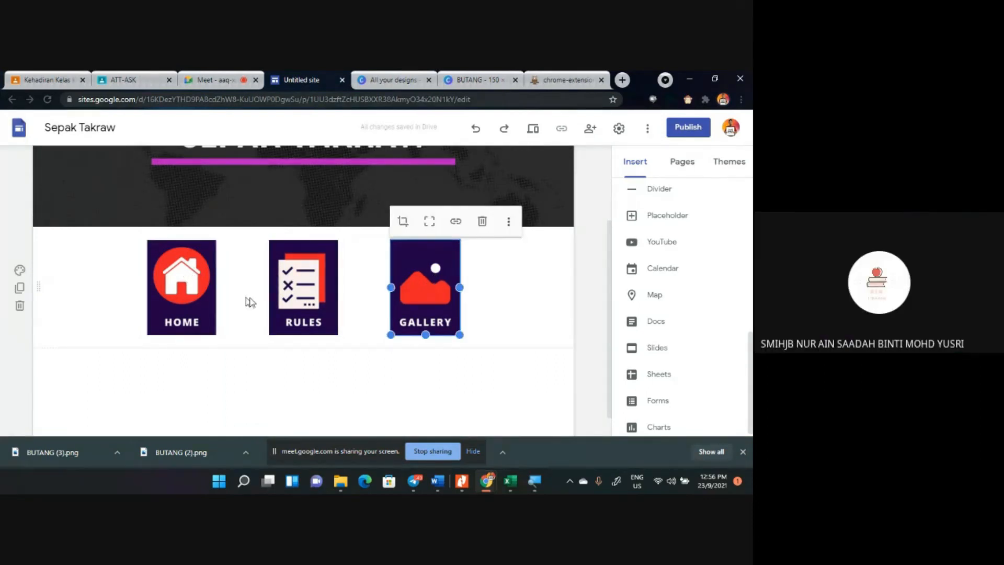
pyautogui.click(288, 288)
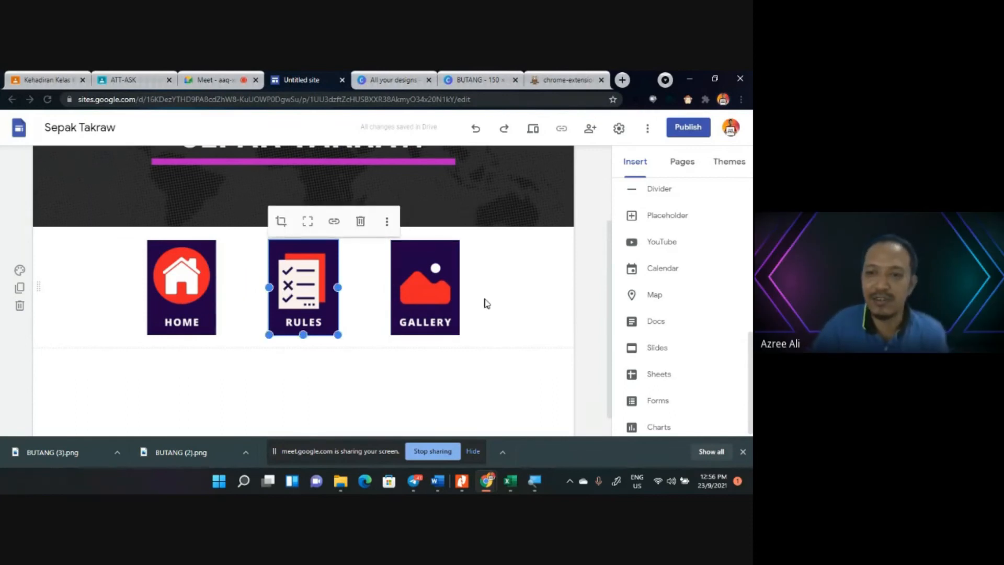
# Review the page from the Sepak Takraw header down to the row of HOME, RULES and GALLERY images.
pyautogui.click(531, 300)
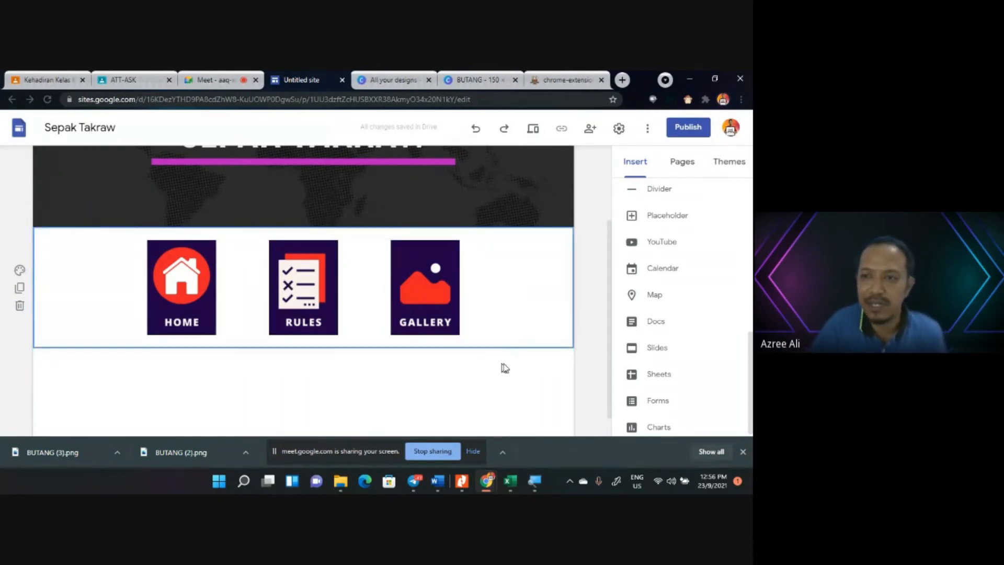
pyautogui.scroll(3, 504, 367)
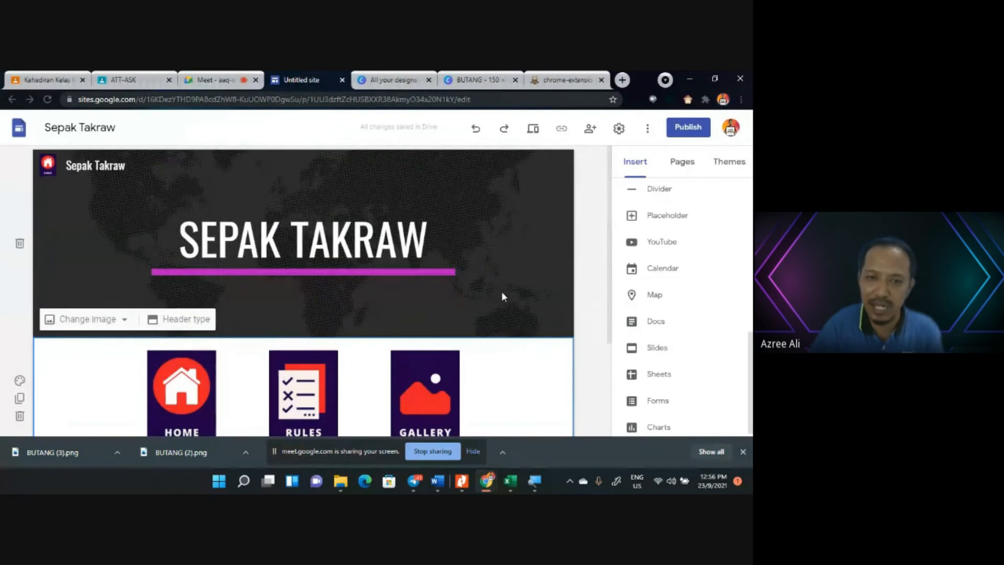
pyautogui.scroll(-2, 503, 296)
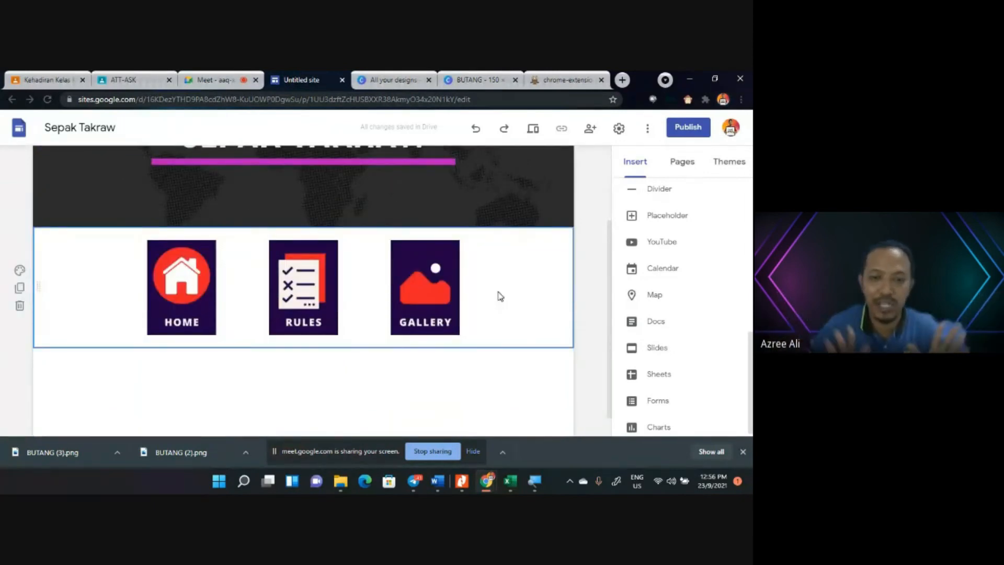
pyautogui.scroll(-1, 511, 381)
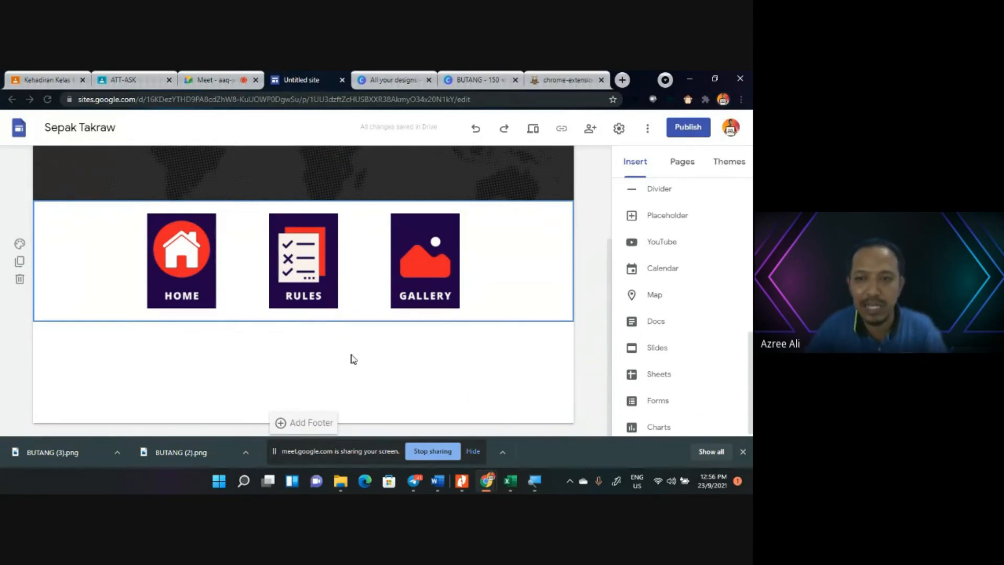
pyautogui.scroll(2, 383, 359)
pyautogui.scroll(-2, 376, 363)
pyautogui.scroll(2, 366, 340)
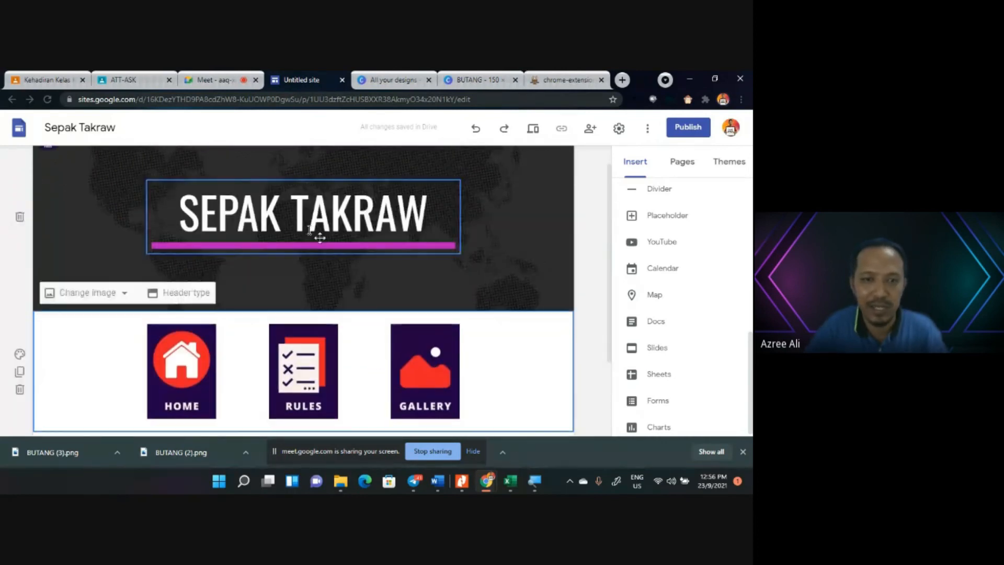
pyautogui.scroll(-2, 419, 293)
pyautogui.scroll(-1, 388, 334)
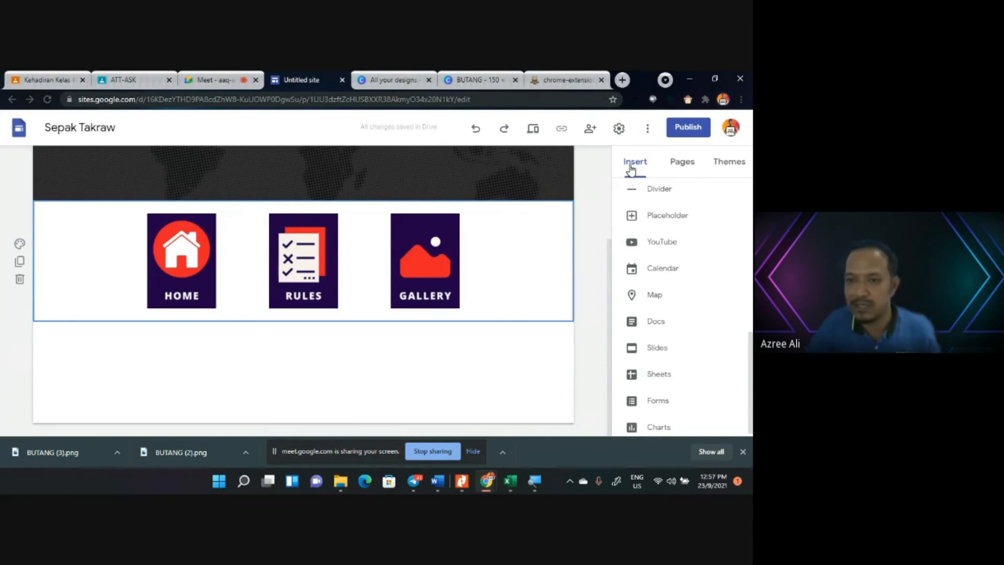
# Look through the content elements that can be inserted on the page, from text boxes and layouts to Google files and charts.
pyautogui.scroll(5, 654, 370)
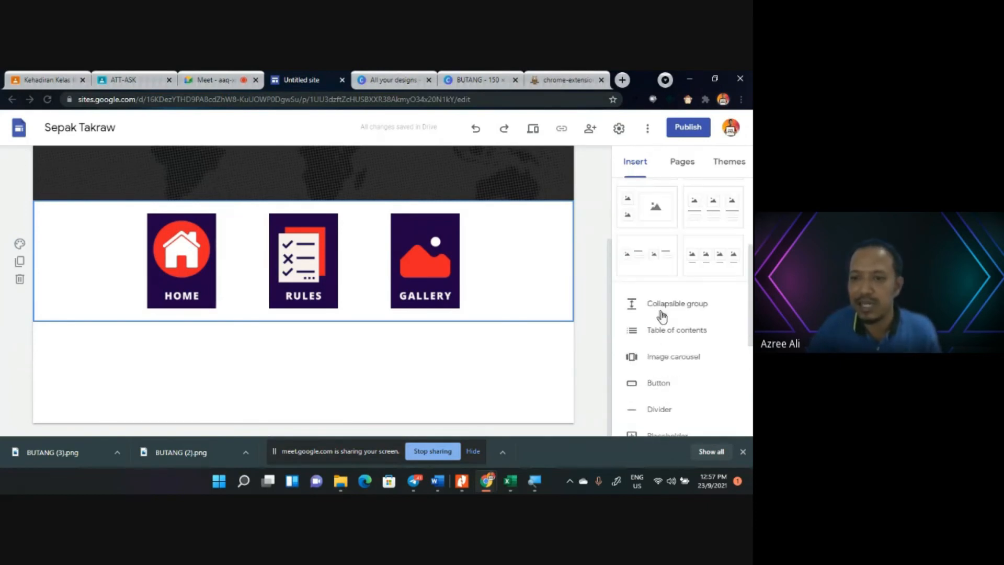
pyautogui.scroll(-4, 658, 340)
pyautogui.scroll(-1, 654, 366)
pyautogui.scroll(2, 652, 371)
pyautogui.scroll(2, 659, 324)
pyautogui.scroll(-1, 652, 346)
pyautogui.scroll(5, 664, 351)
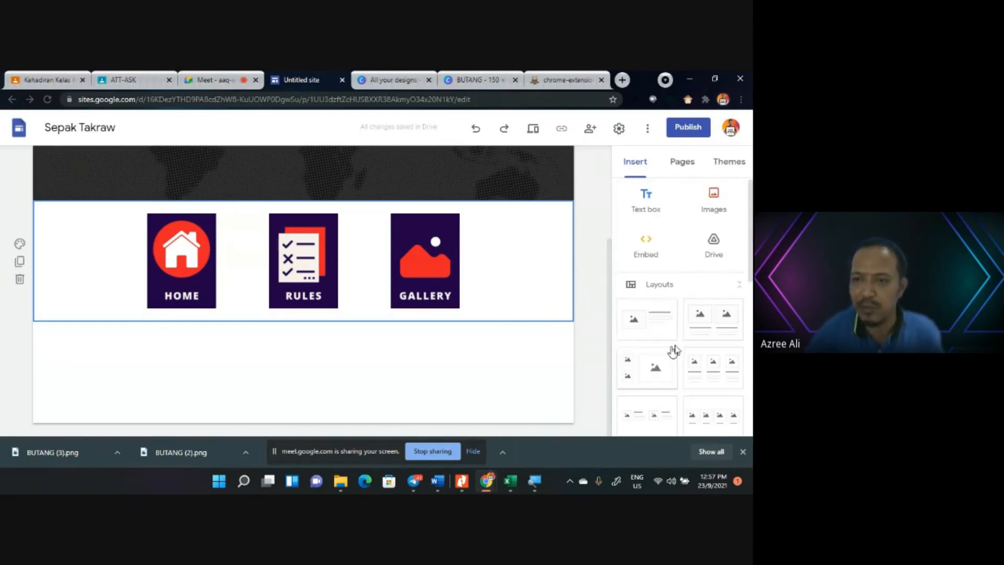
pyautogui.scroll(-1, 690, 319)
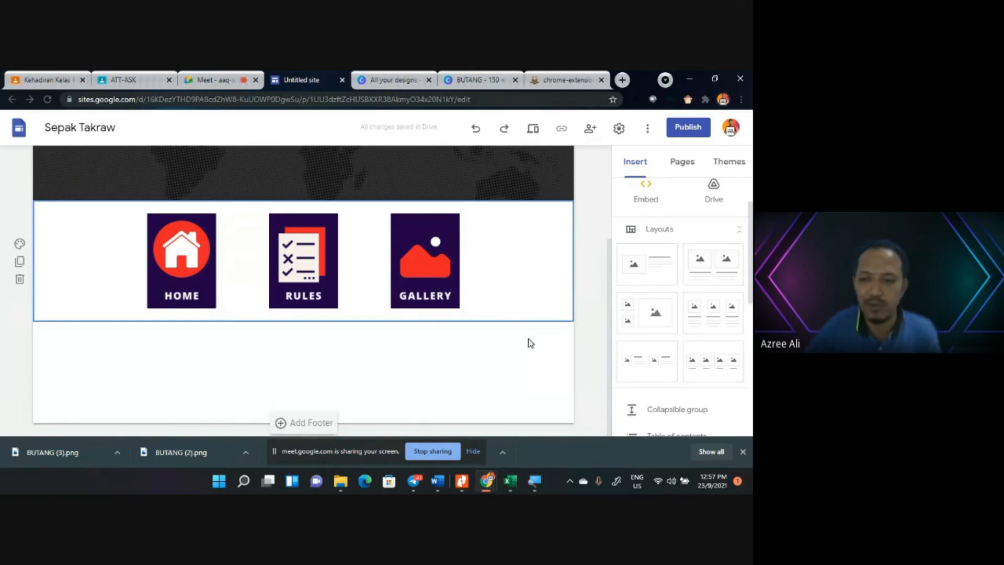
pyautogui.scroll(-4, 680, 340)
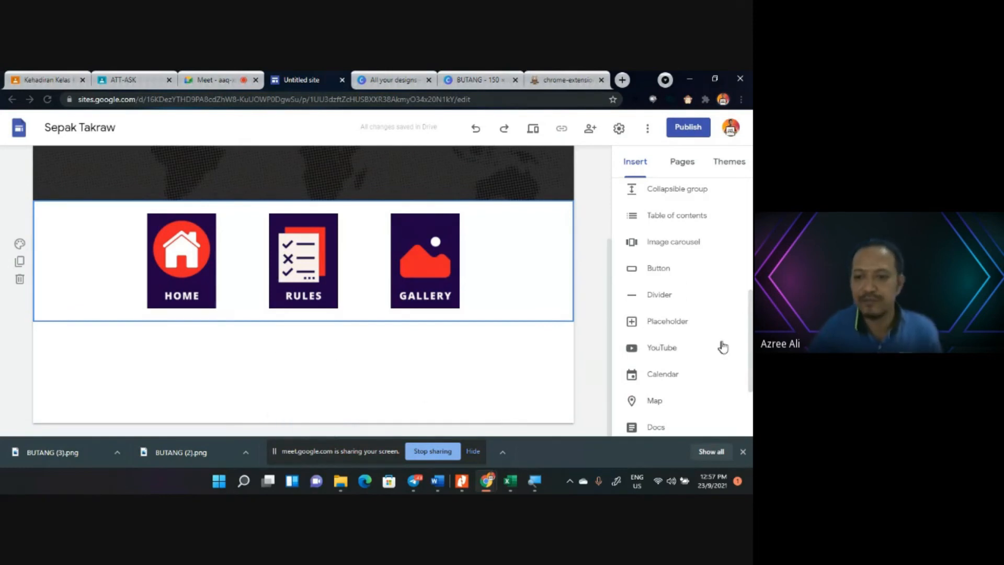
pyautogui.scroll(-2, 720, 345)
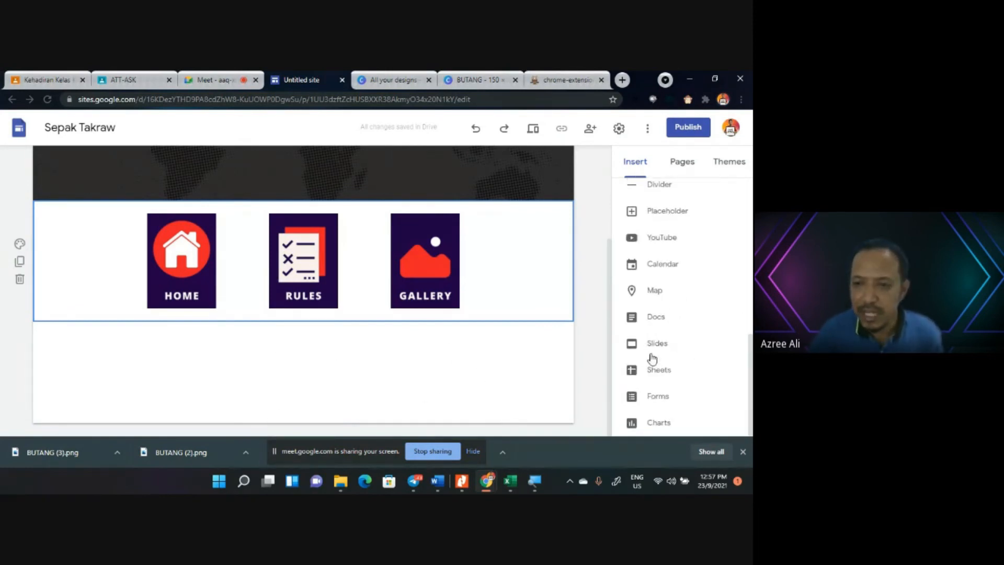
pyautogui.scroll(2, 660, 360)
pyautogui.scroll(3, 660, 360)
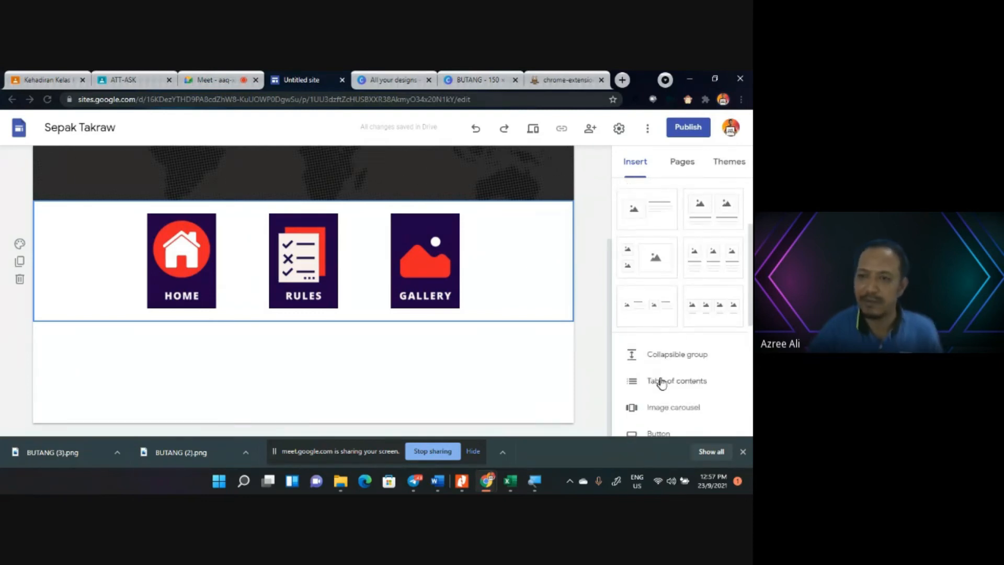
pyautogui.scroll(3, 658, 381)
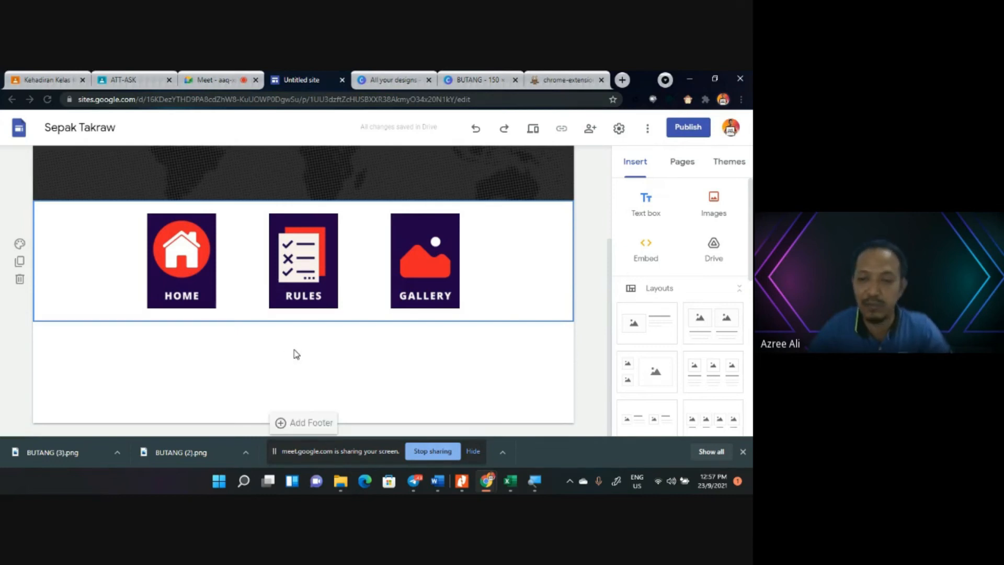
pyautogui.scroll(1, 284, 353)
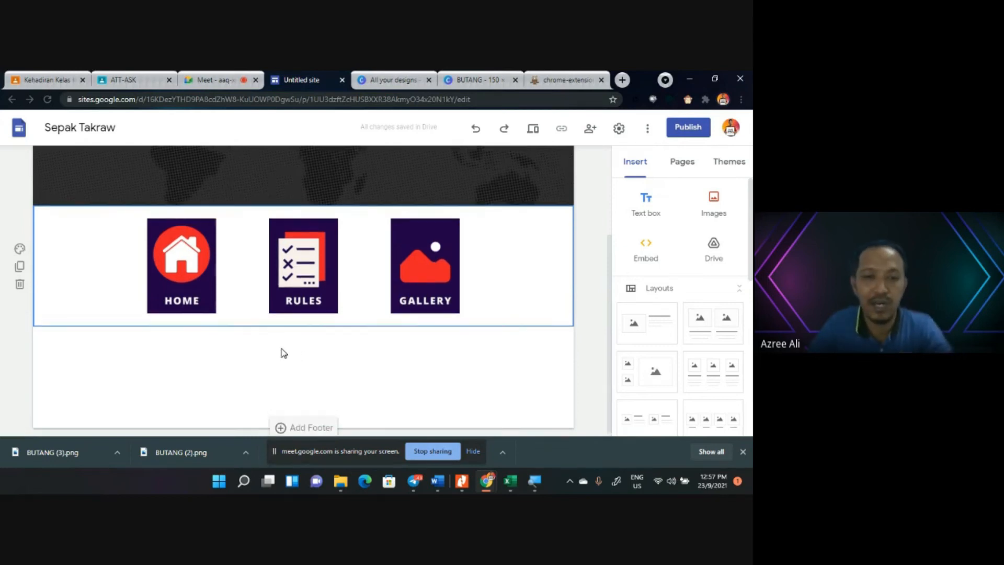
pyautogui.scroll(-1, 324, 347)
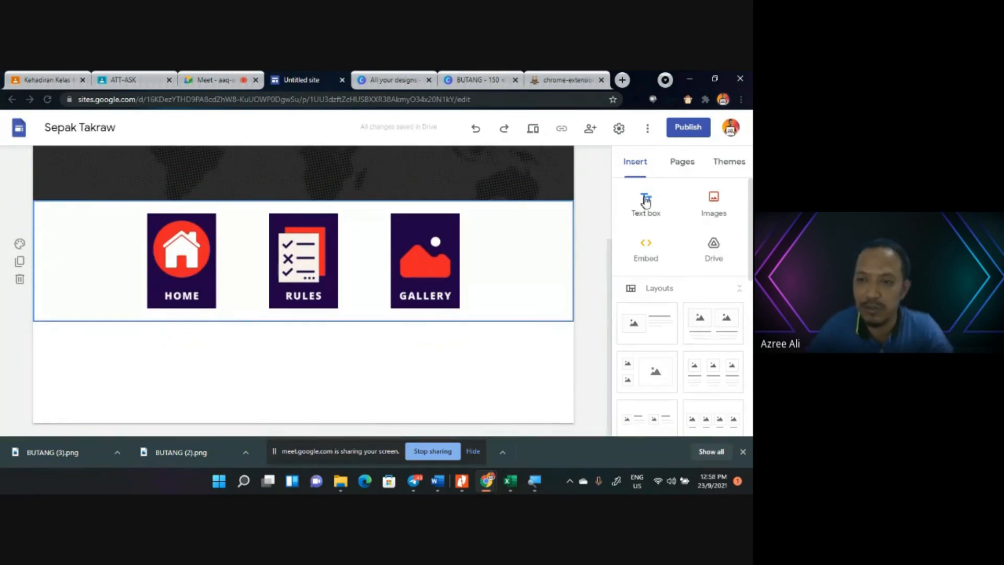
# Add a centre-aligned text box below the button images reading "PENGENALAN SUKAN SEPAK TAKRAW".
pyautogui.click(646, 201)
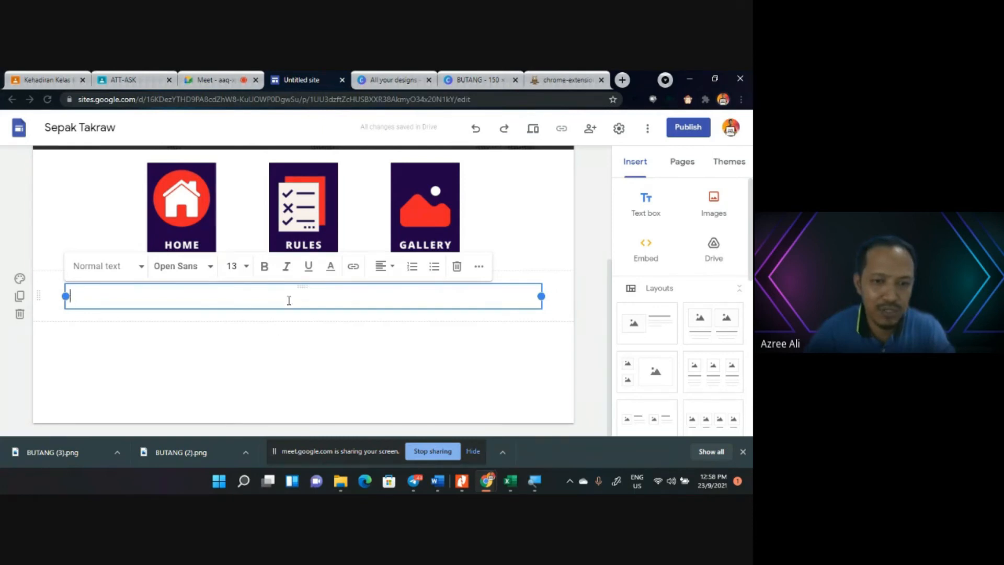
pyautogui.click(387, 268)
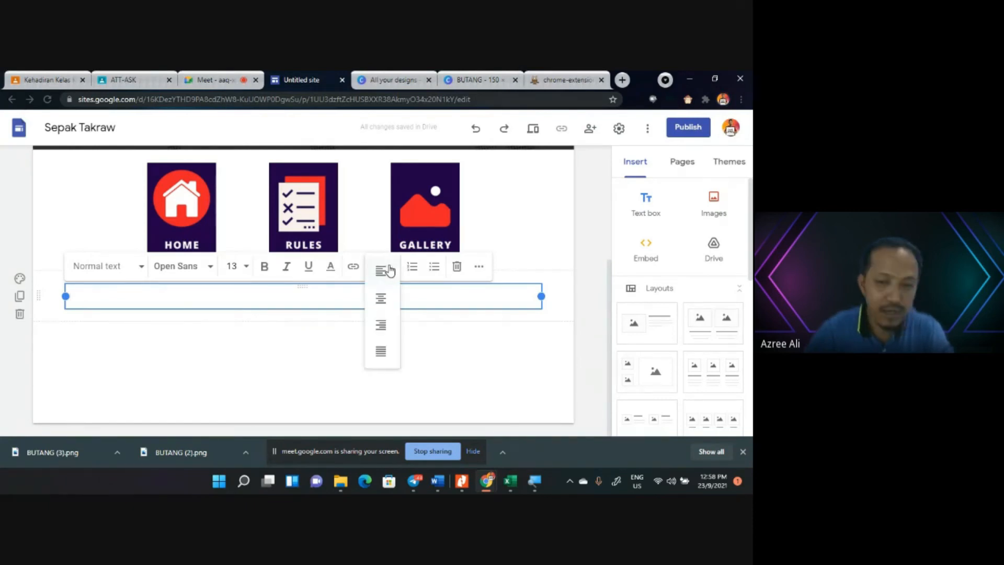
pyautogui.click(382, 301)
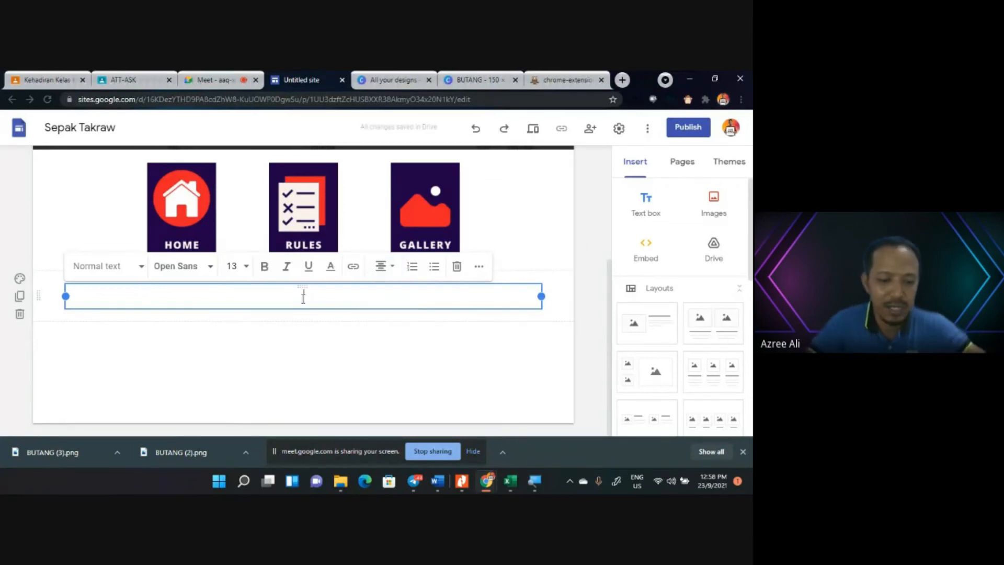
pyautogui.write('abou')
pyautogui.press('BackSpace')
pyautogui.press('BackSpace')
pyautogui.press('BackSpace')
pyautogui.press('BackSpace')
pyautogui.write('PENGENALAN')
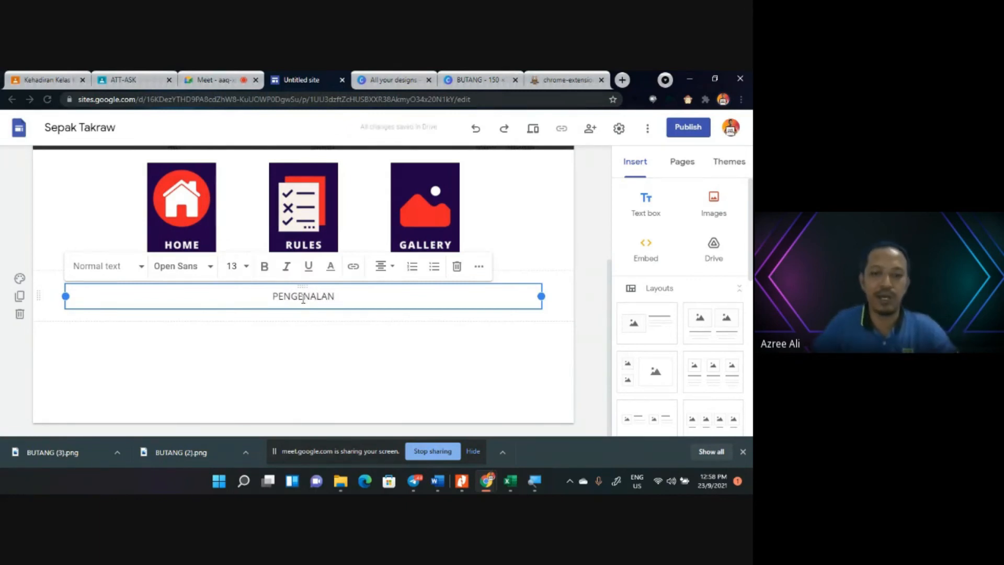
pyautogui.write(' SUKAN SEPAK TAKRAW')
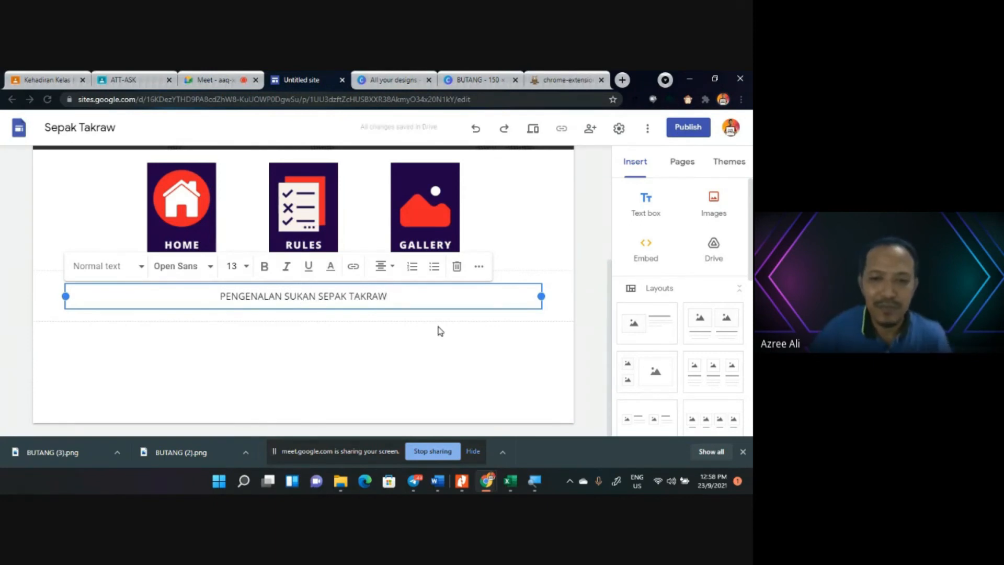
pyautogui.click(457, 356)
# Make the whole PENGENALAN SUKAN SEPAK TAKRAW heading bold and set its font size to 24.
pyautogui.click(274, 295)
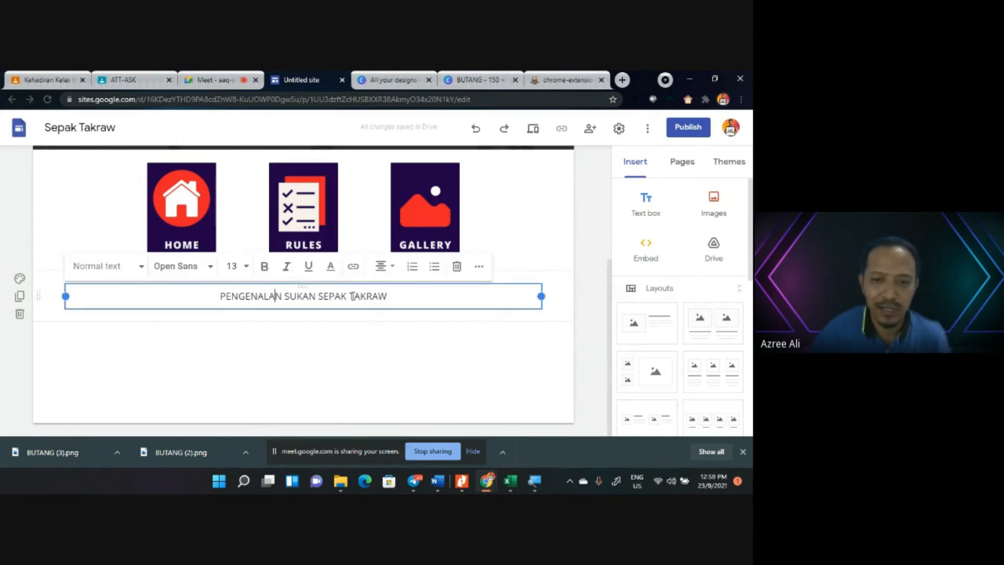
pyautogui.moveTo(399, 296); pyautogui.dragTo(209, 295)
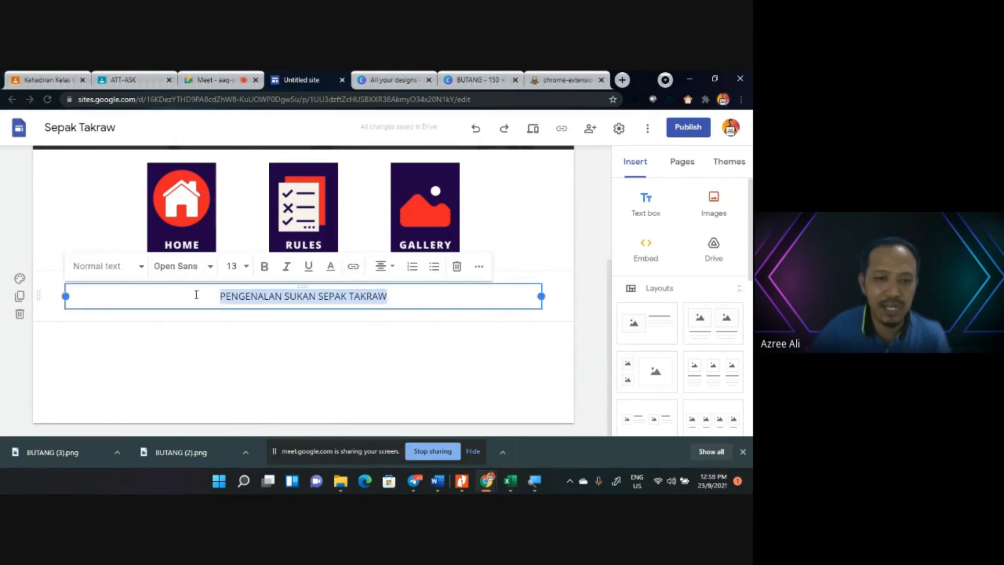
pyautogui.click(265, 268)
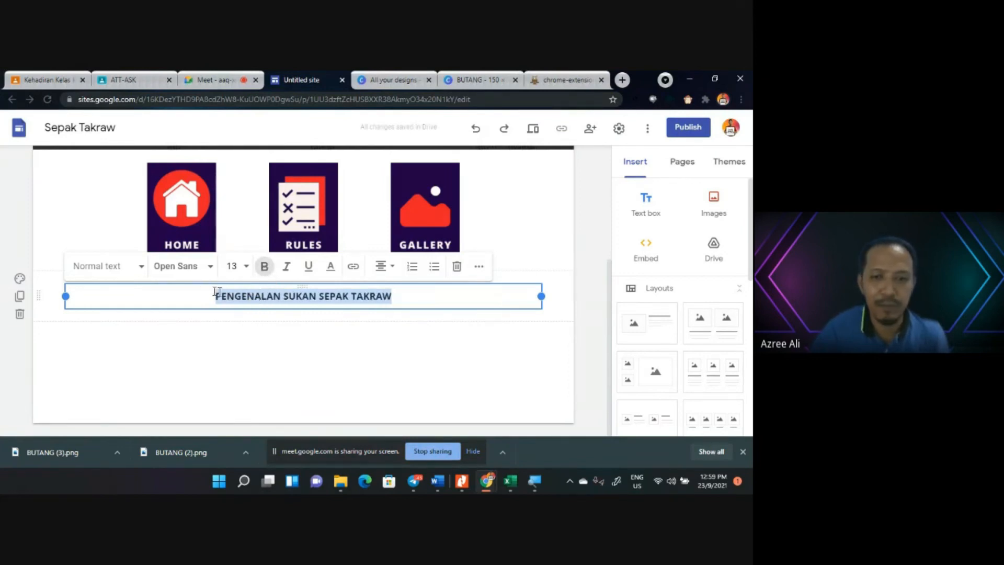
pyautogui.click(247, 269)
pyautogui.scroll(-4, 231, 366)
pyautogui.scroll(-2, 238, 368)
pyautogui.scroll(3, 244, 359)
pyautogui.click(236, 372)
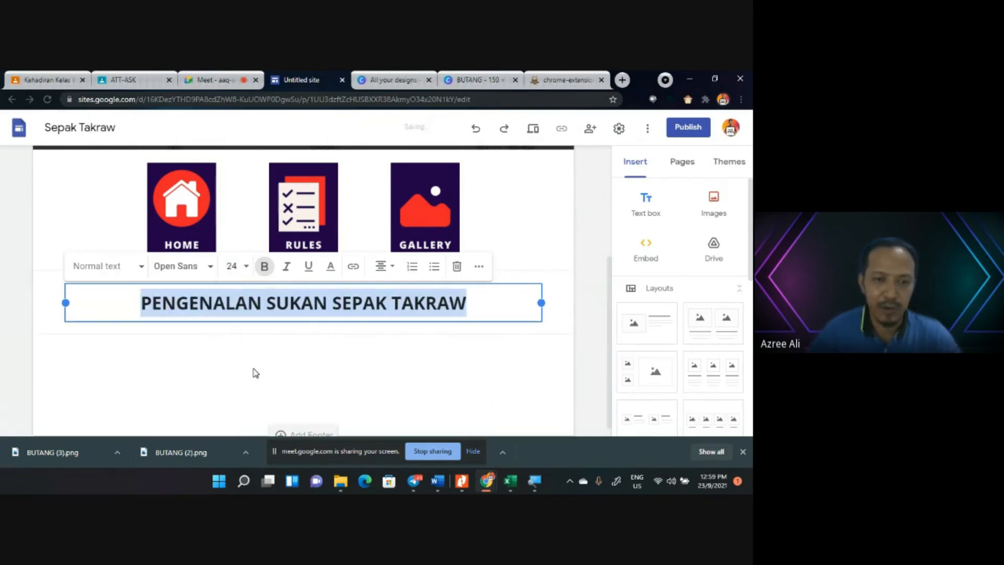
pyautogui.click(388, 363)
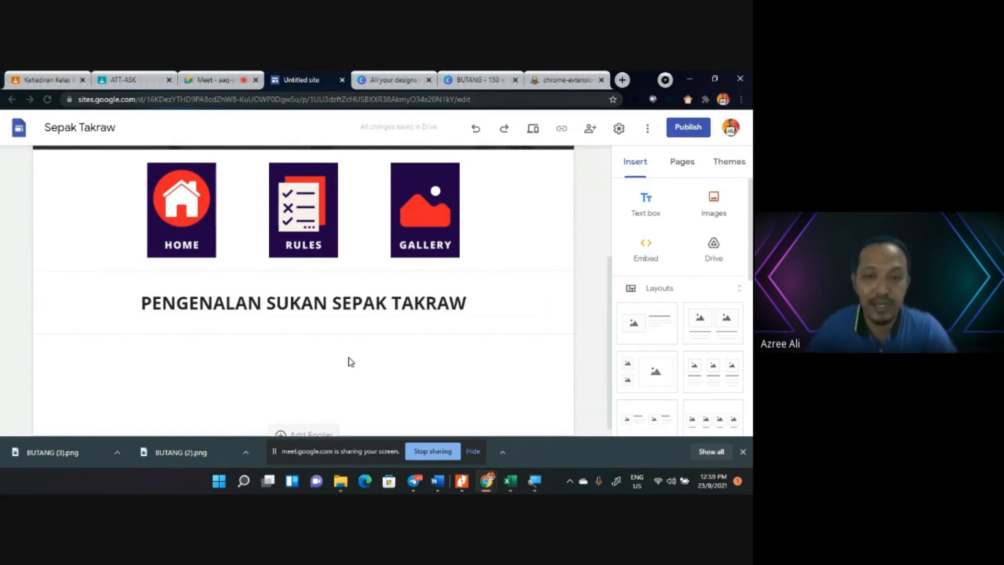
pyautogui.scroll(2, 347, 361)
pyautogui.scroll(-3, 352, 359)
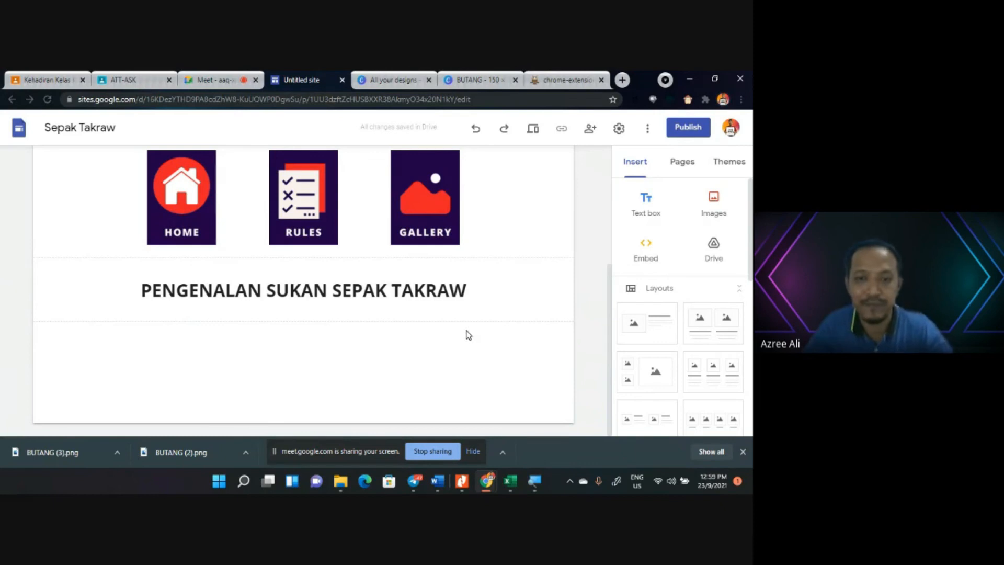
pyautogui.scroll(4, 468, 333)
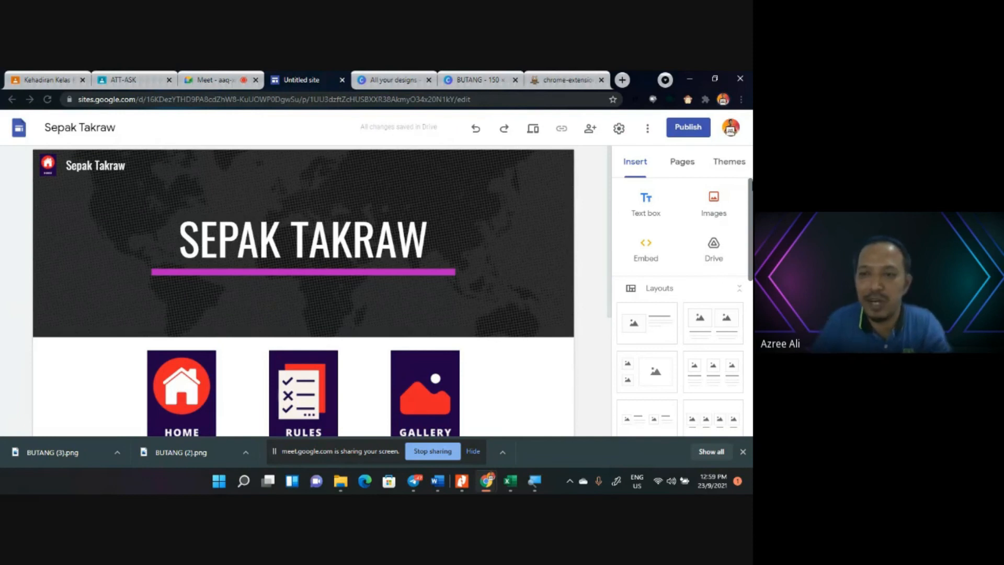
# Duplicate the Home page as a new page named Rules.
pyautogui.click(680, 165)
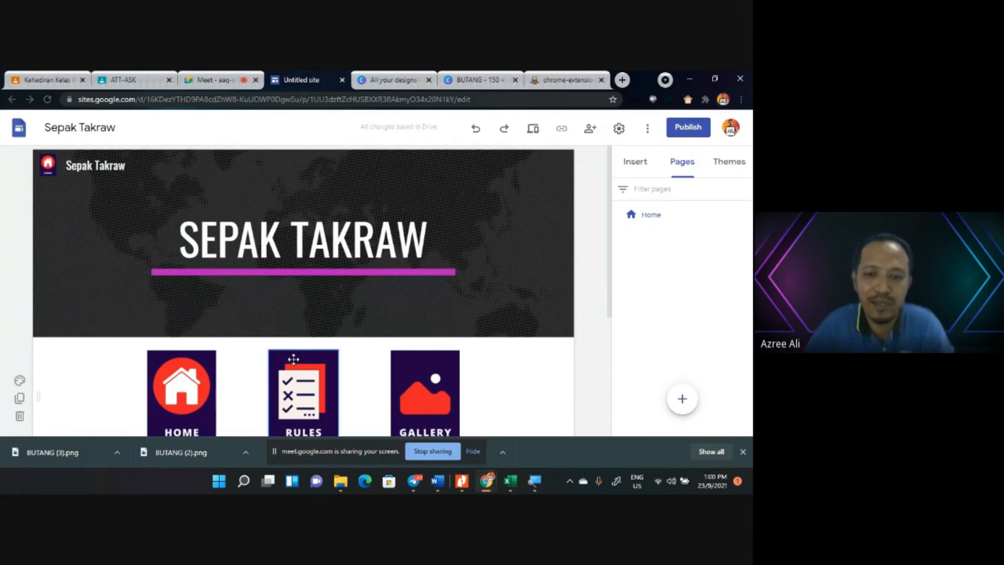
pyautogui.scroll(-3, 425, 314)
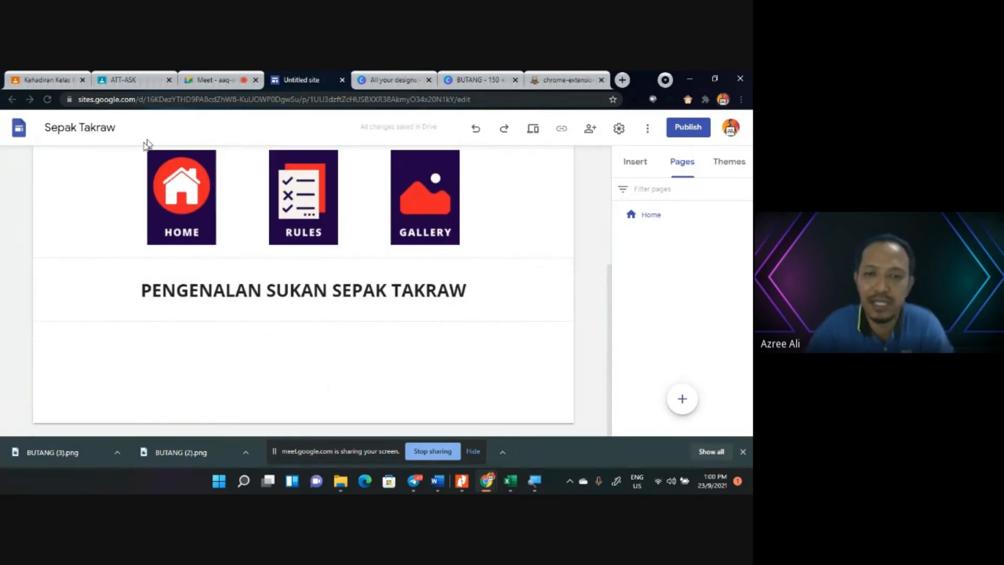
pyautogui.scroll(3, 426, 303)
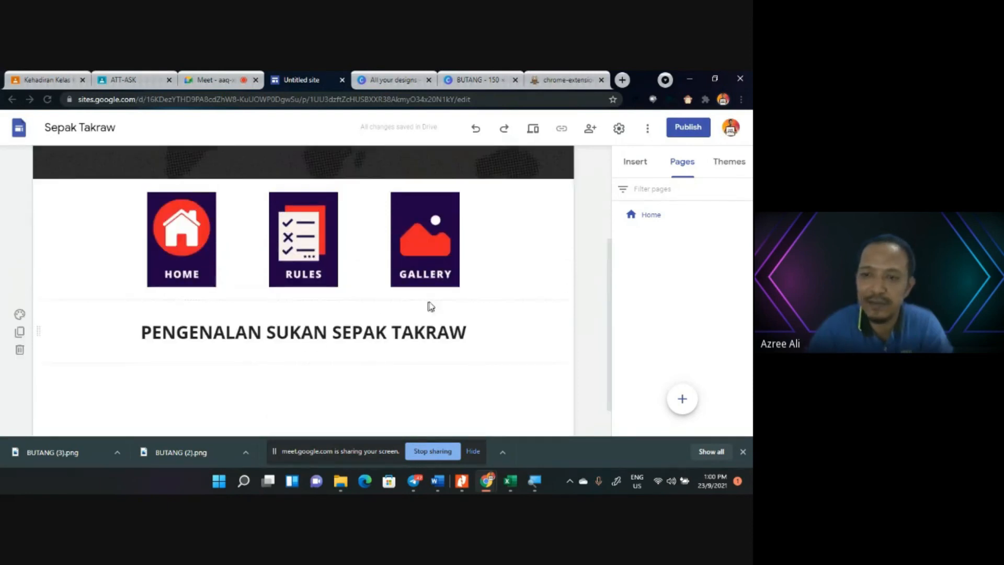
pyautogui.moveTo(479, 297)
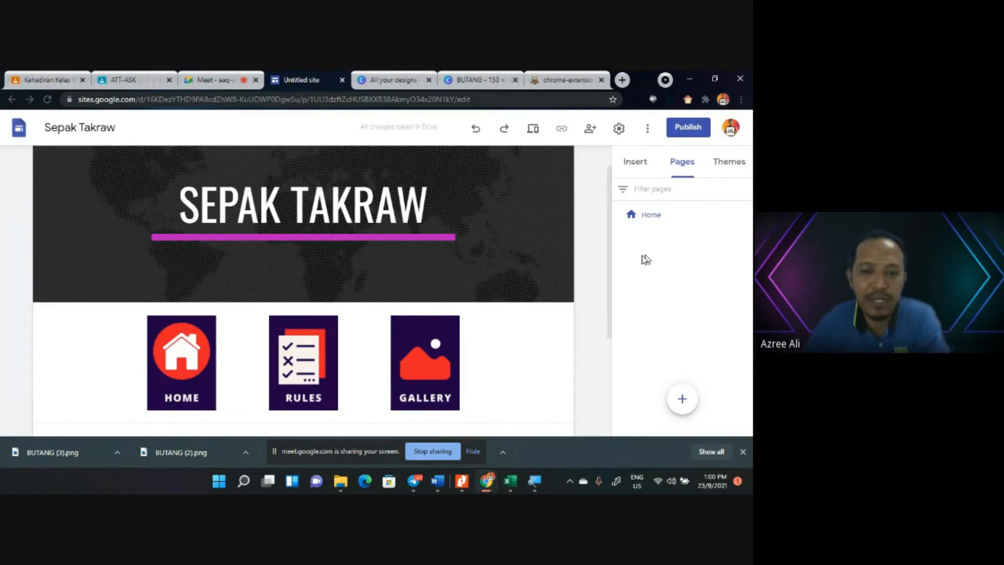
pyautogui.scroll(-2, 292, 281)
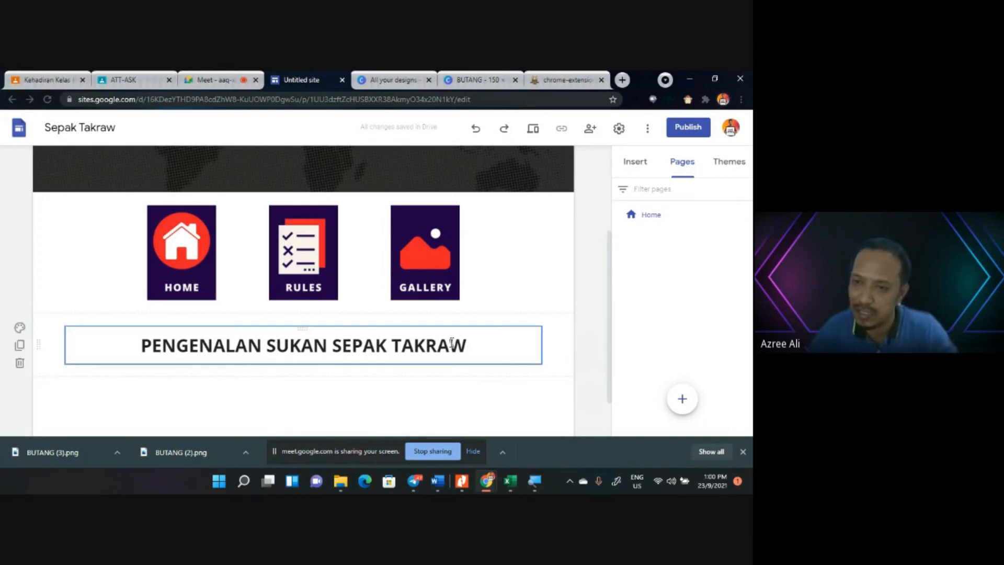
pyautogui.scroll(2, 475, 292)
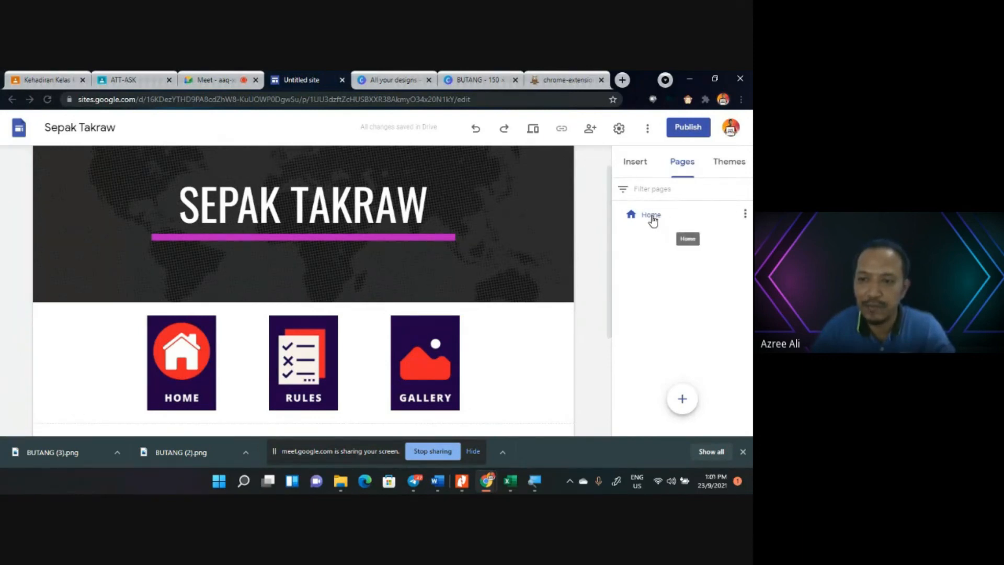
pyautogui.click(746, 215)
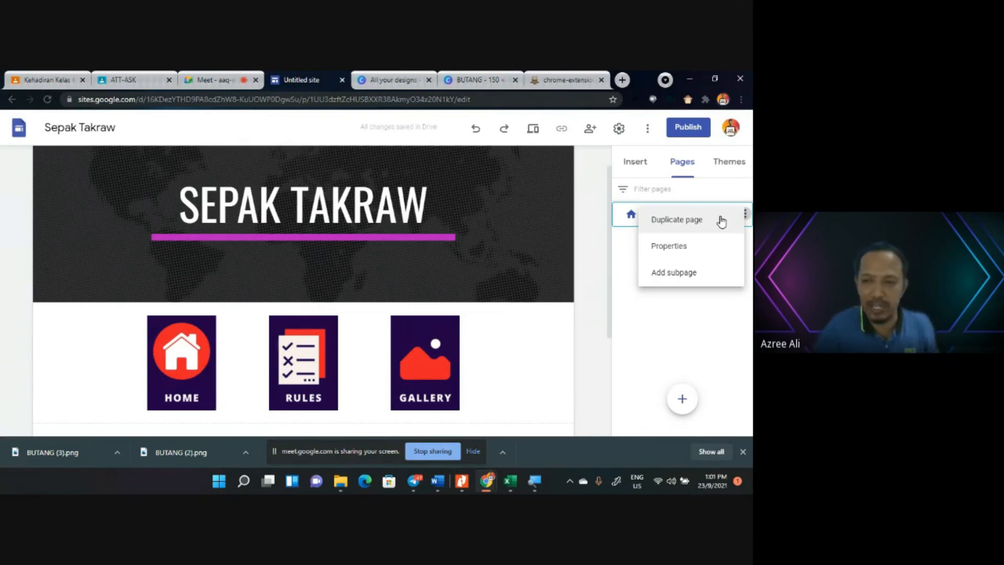
pyautogui.click(681, 220)
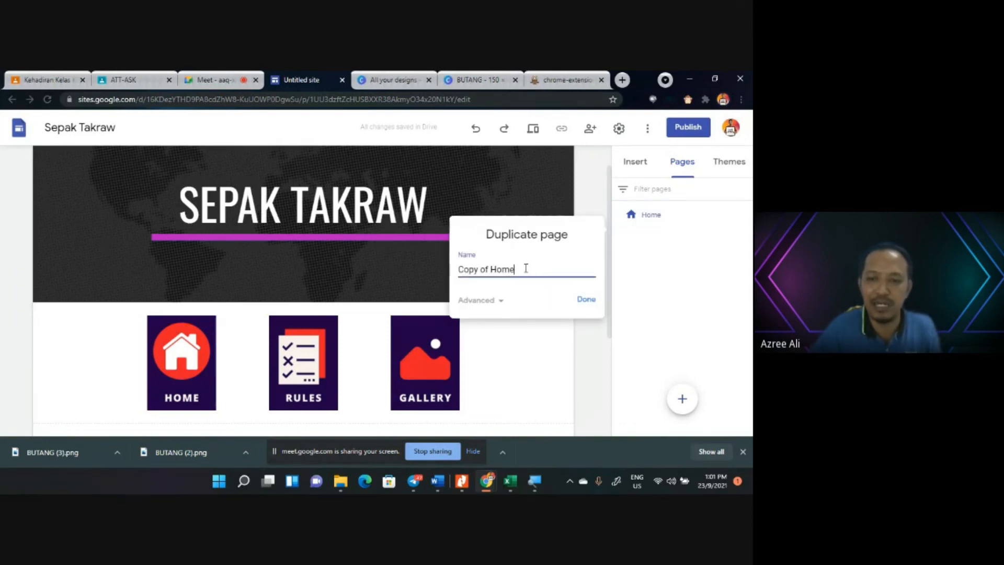
pyautogui.moveTo(526, 269); pyautogui.dragTo(412, 269)
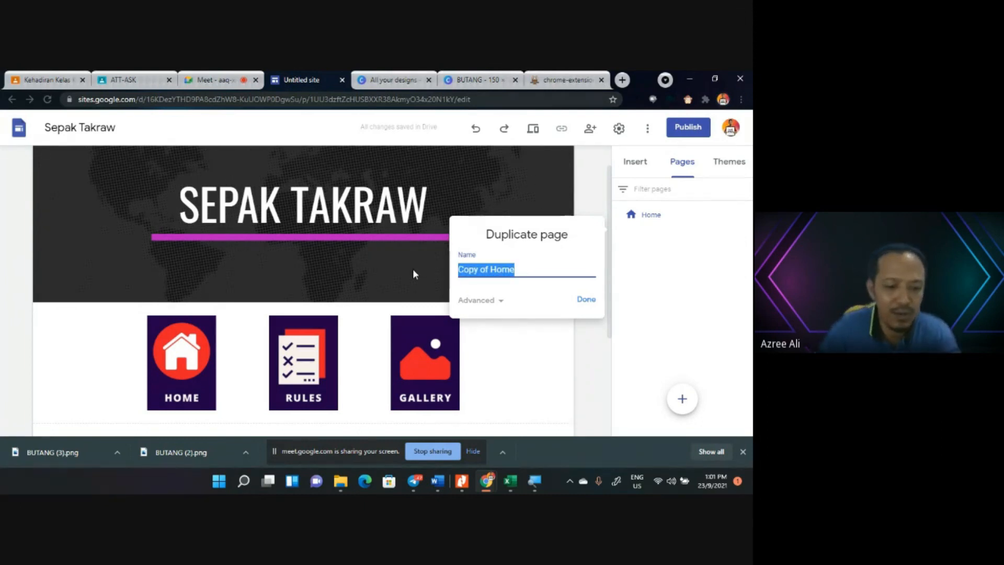
pyautogui.press('BackSpace')
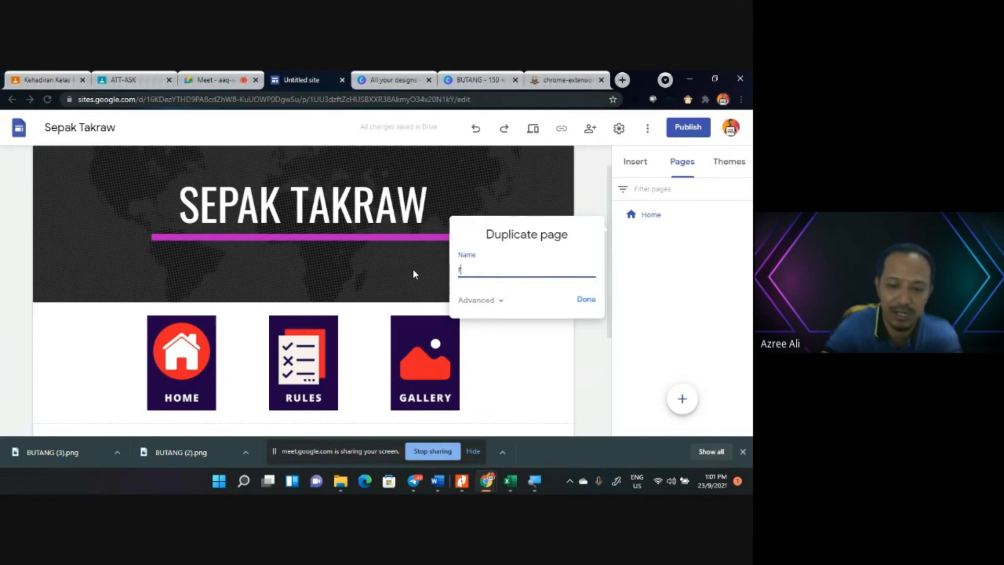
pyautogui.write('Rules')
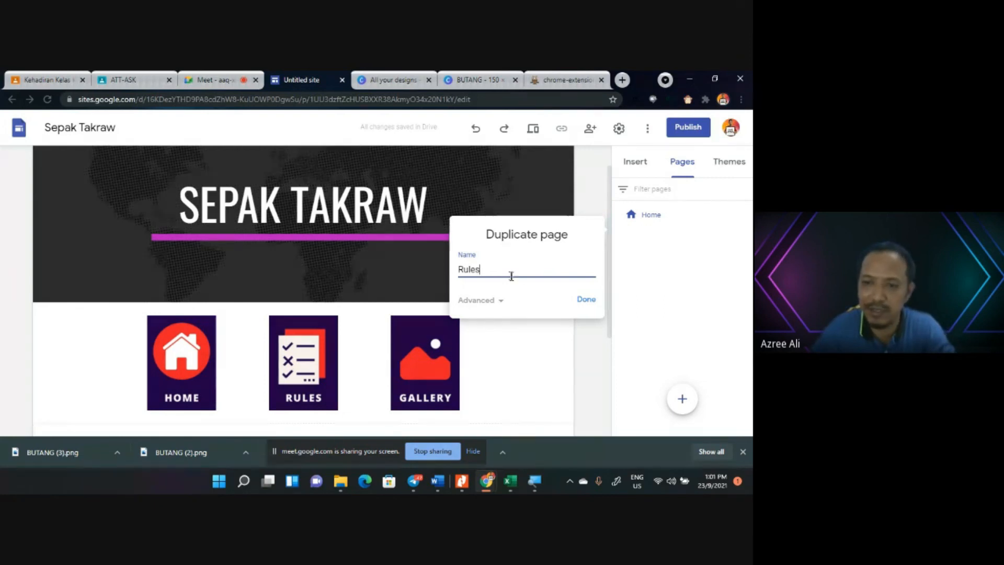
pyautogui.click(585, 305)
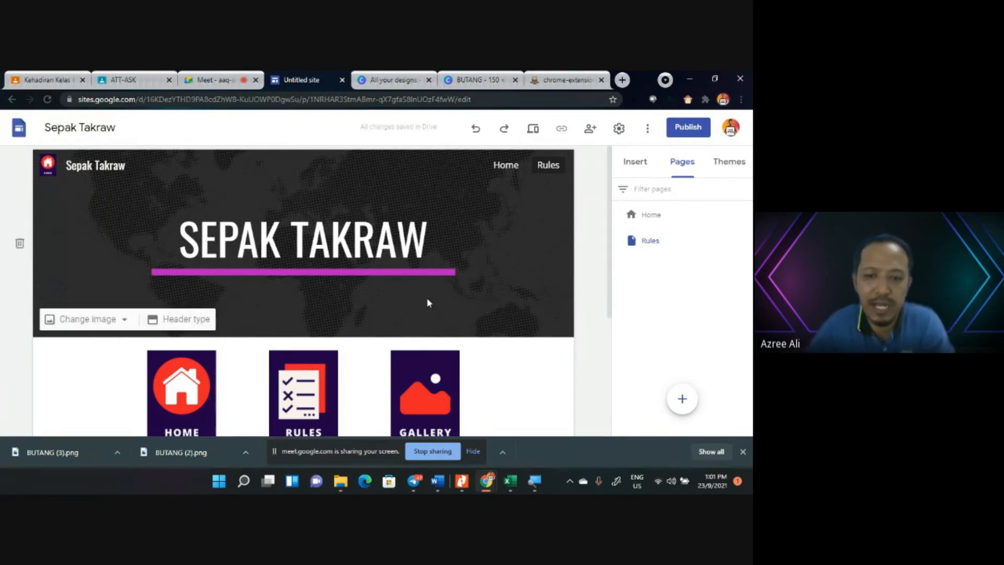
# Duplicate the Rules page as a new page named Gallery.
pyautogui.scroll(-2, 428, 302)
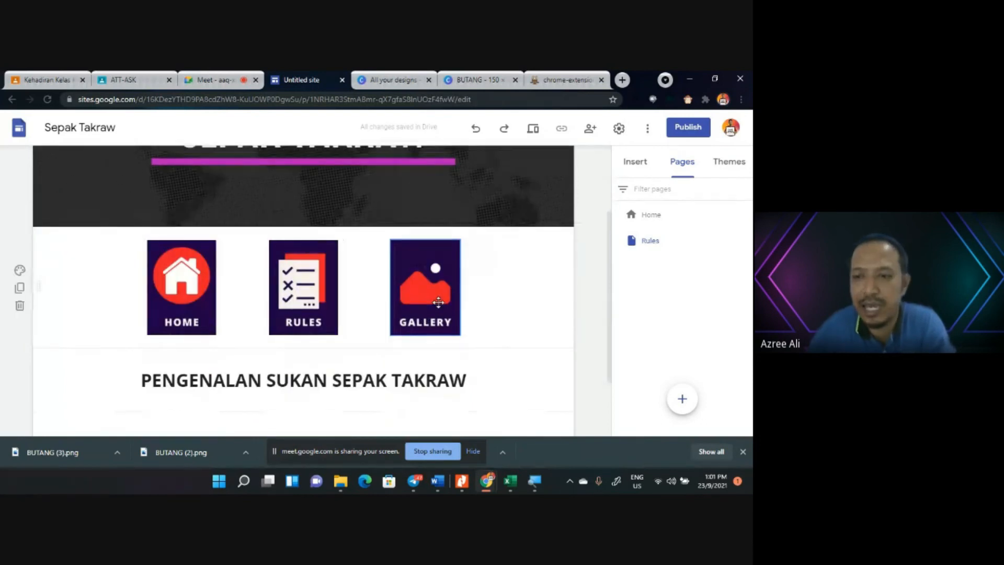
pyautogui.click(745, 241)
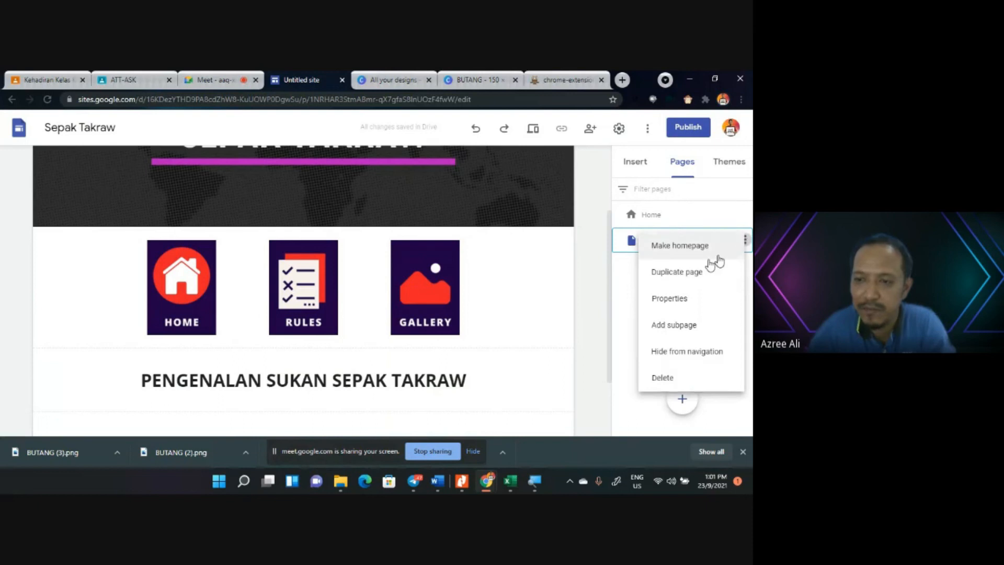
pyautogui.click(631, 279)
pyautogui.click(746, 240)
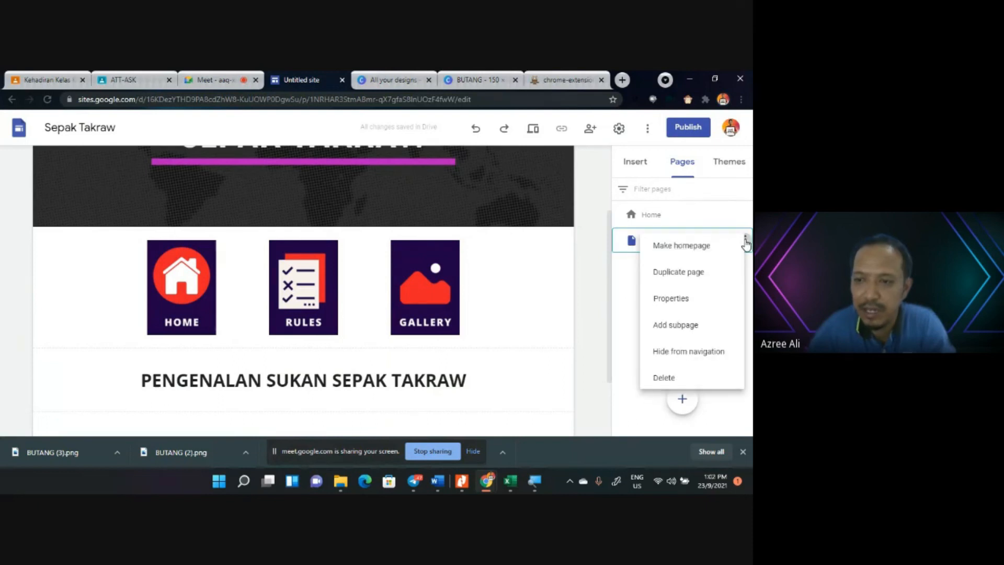
pyautogui.click(678, 273)
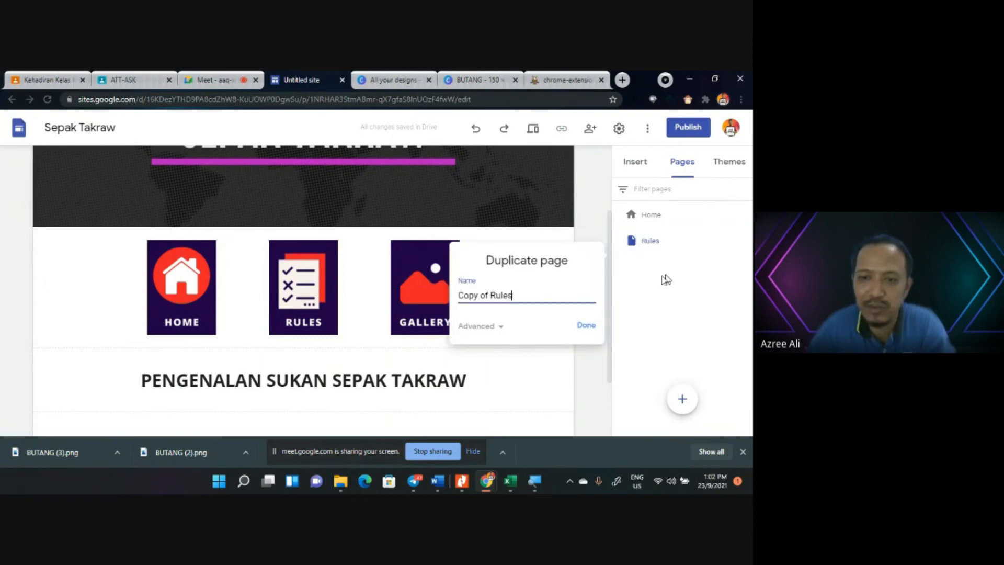
pyautogui.moveTo(527, 294); pyautogui.dragTo(393, 293)
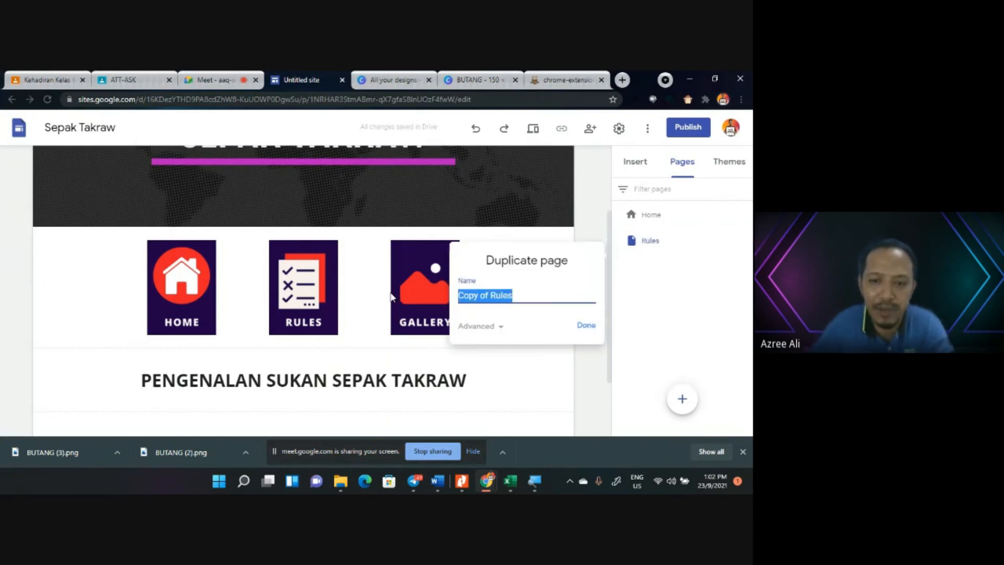
pyautogui.write('G')
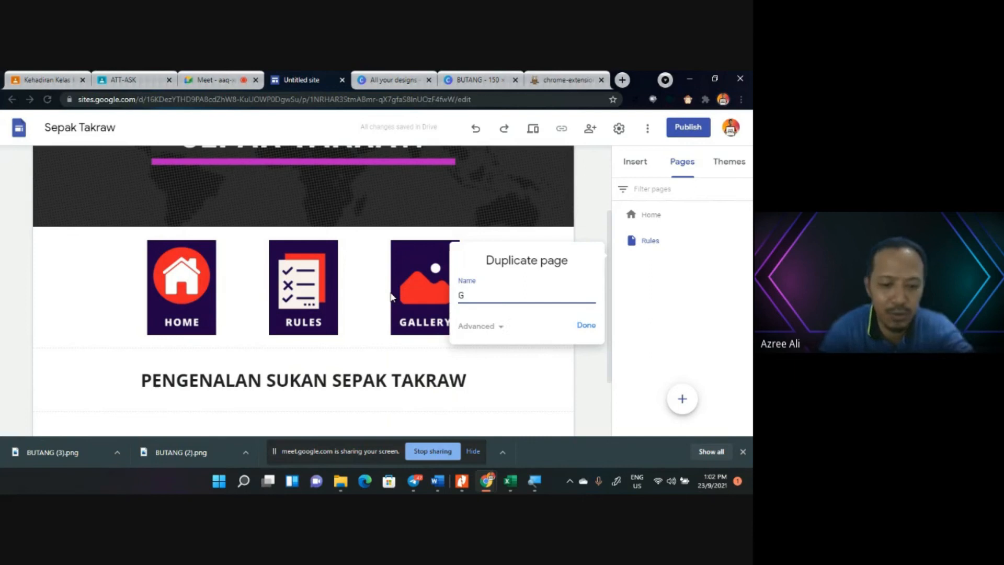
pyautogui.write('allery')
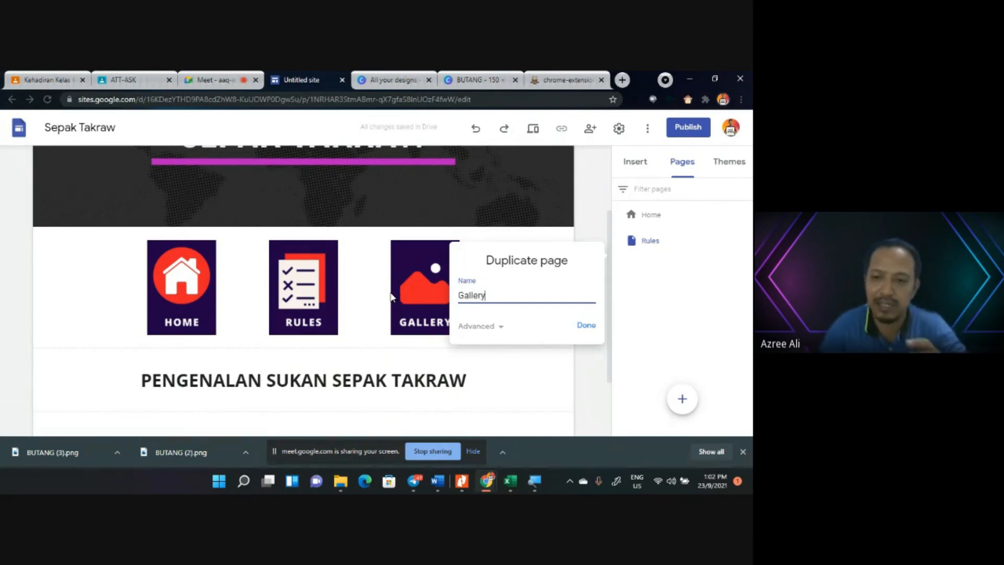
pyautogui.click(600, 332)
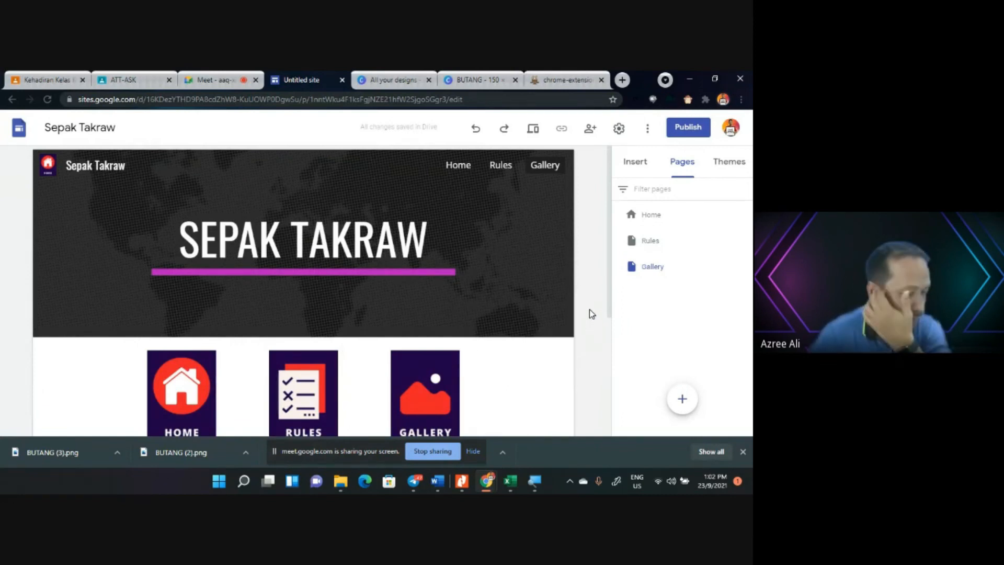
# Compare the Home, Rules and Gallery pages, checking the header navigation, the button images and the heading on each.
pyautogui.scroll(-4, 439, 382)
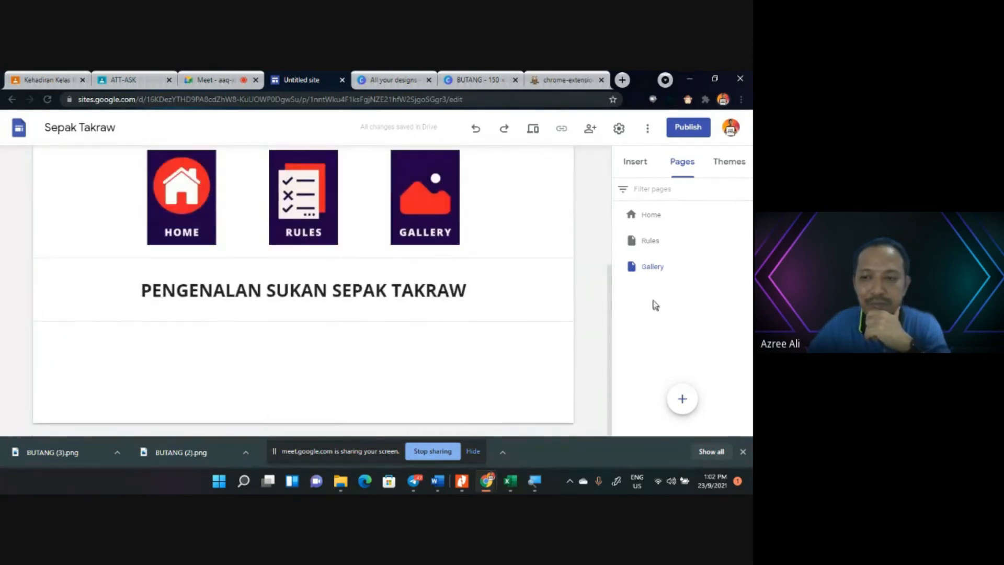
pyautogui.click(654, 244)
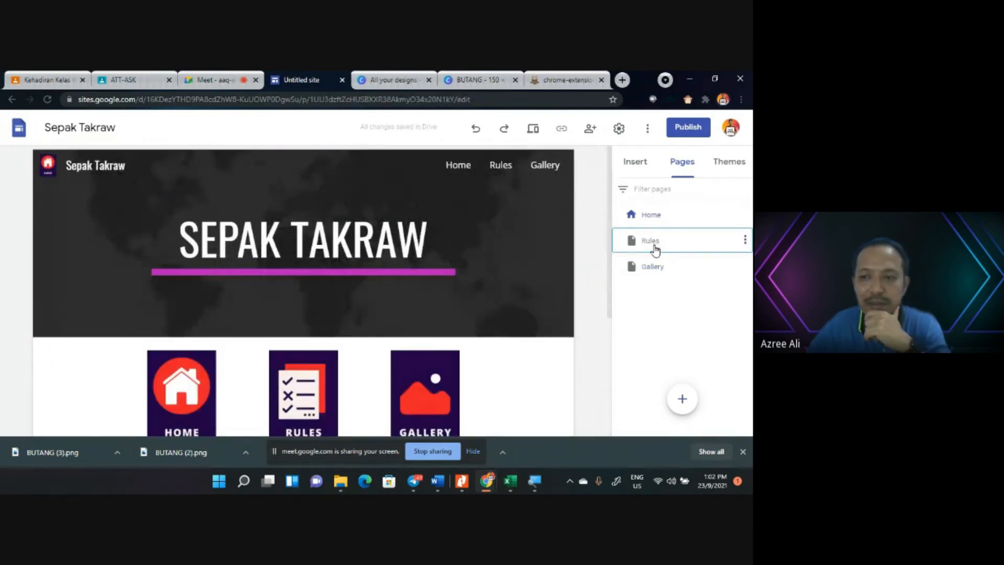
pyautogui.click(651, 268)
pyautogui.click(652, 242)
pyautogui.scroll(-2, 511, 253)
pyautogui.scroll(2, 508, 252)
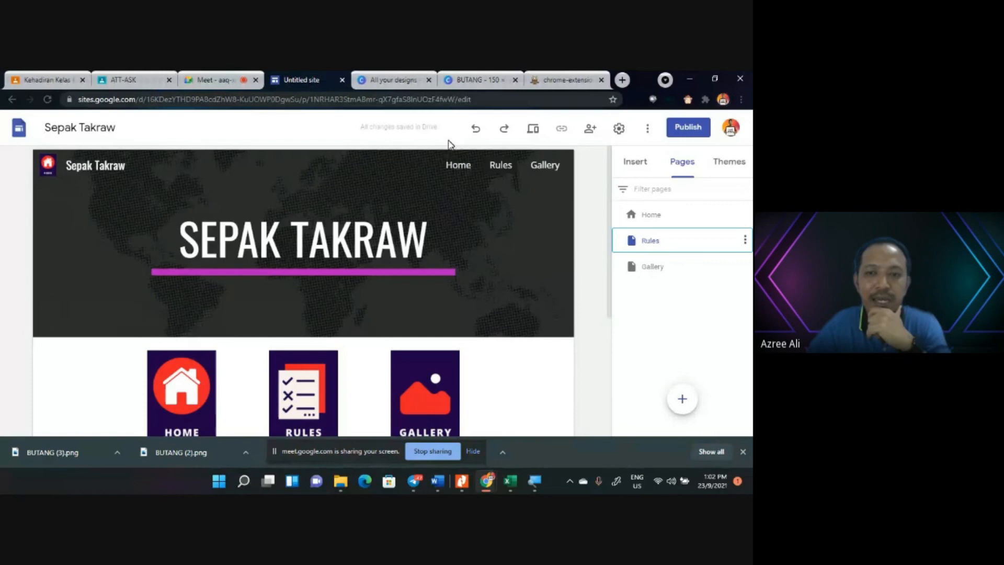
pyautogui.click(457, 168)
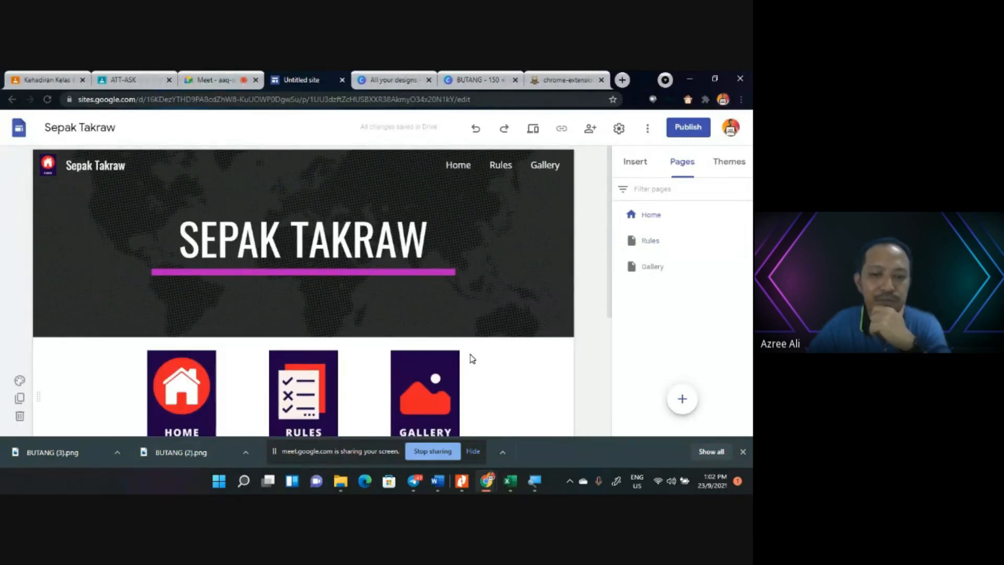
pyautogui.scroll(-3, 471, 354)
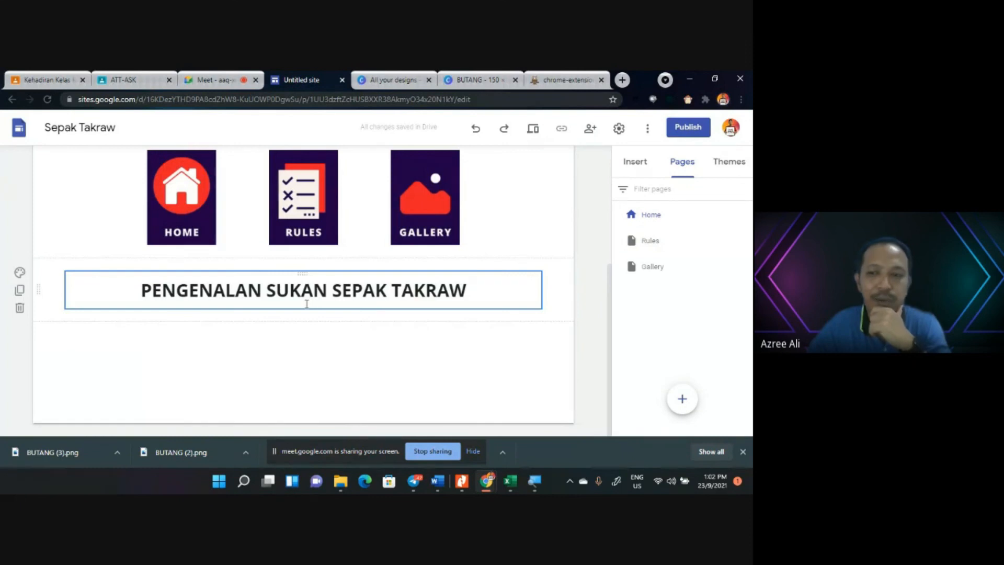
pyautogui.scroll(4, 471, 267)
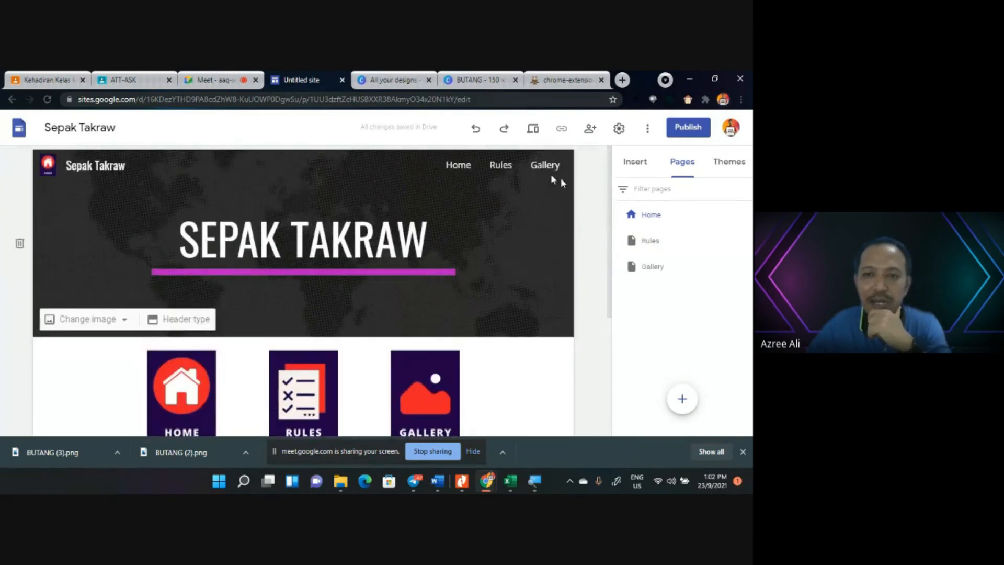
# Replace the PENGENALAN SUKAN SEPAK TAKRAW heading on the Rules page with "Undang - Un" and return to the Home page.
pyautogui.click(498, 165)
pyautogui.scroll(-3, 273, 382)
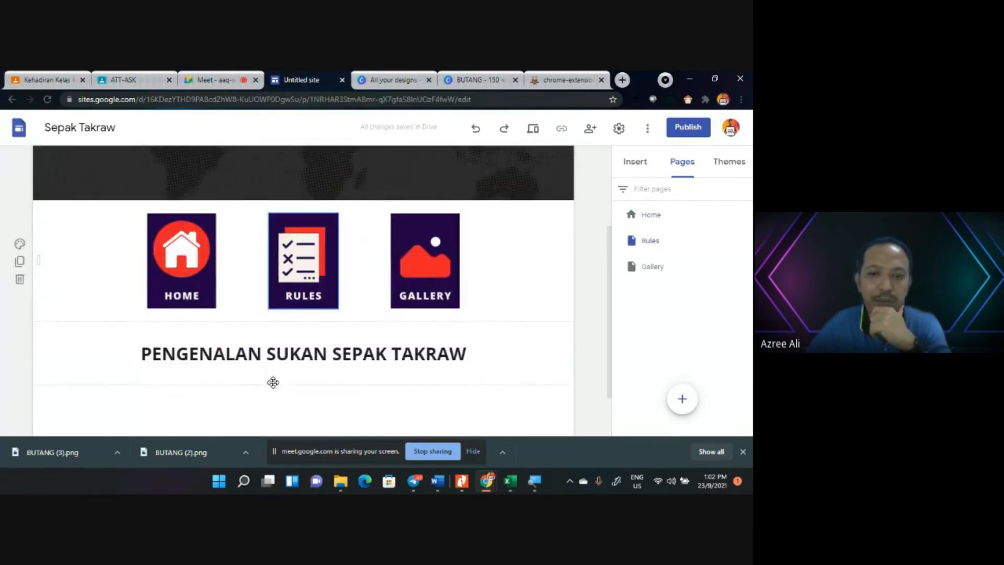
pyautogui.scroll(-1, 273, 382)
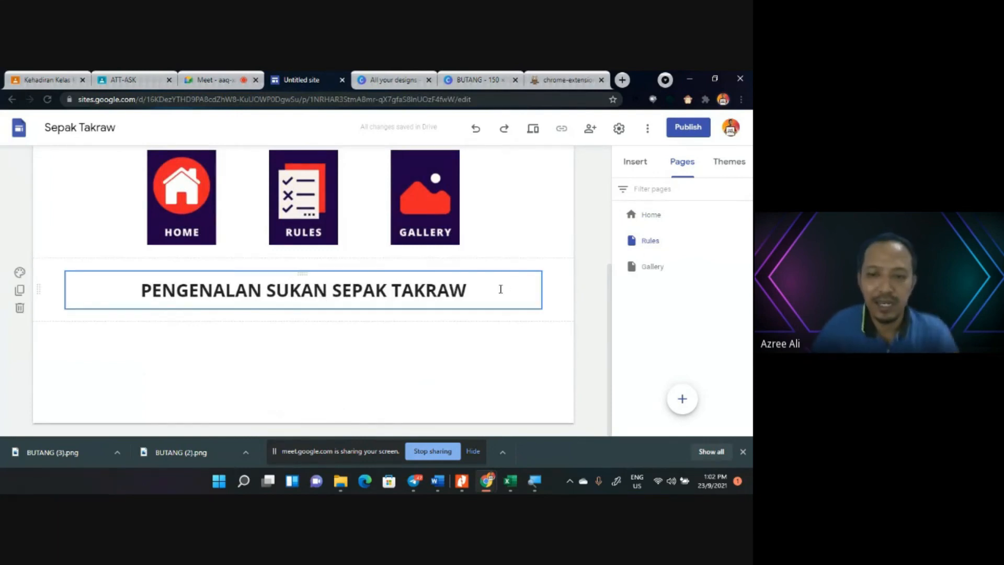
pyautogui.scroll(3, 492, 268)
pyautogui.scroll(-1, 281, 331)
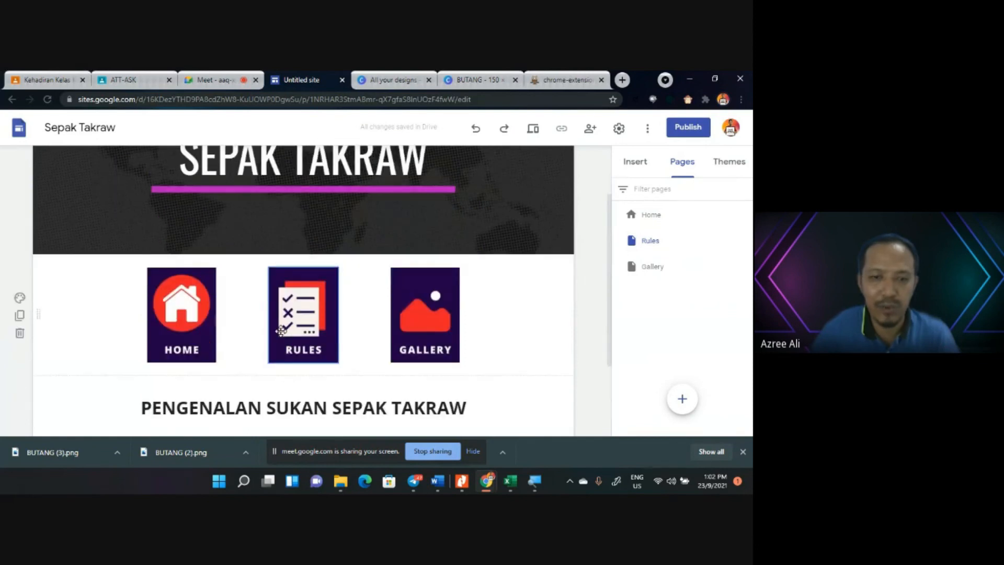
pyautogui.scroll(-2, 281, 331)
pyautogui.click(479, 284)
pyautogui.moveTo(480, 284); pyautogui.dragTo(118, 287)
pyautogui.write('Undan')
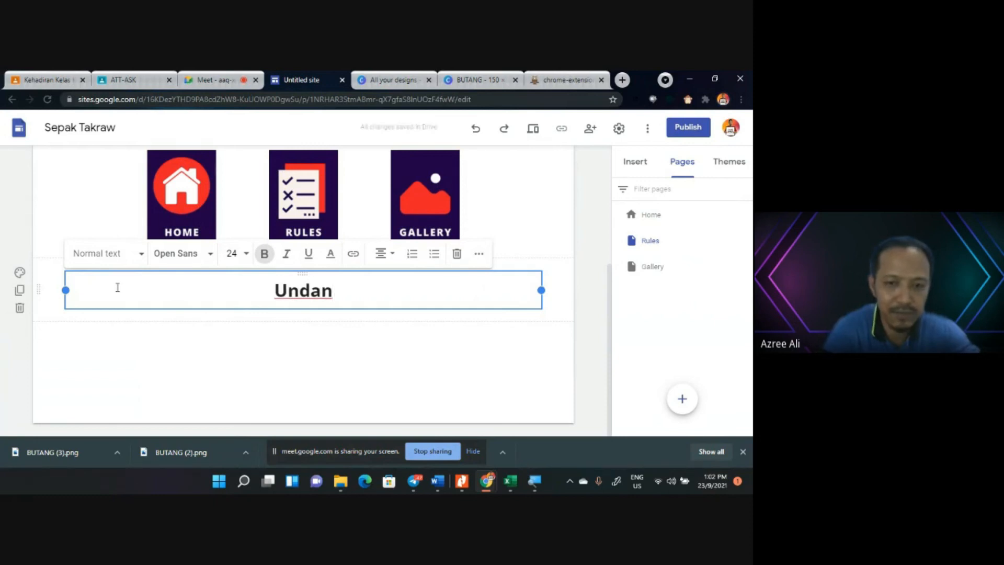
pyautogui.press('BackSpace')
pyautogui.press('BackSpace')
pyautogui.press('BackSpace')
pyautogui.press('BackSpace')
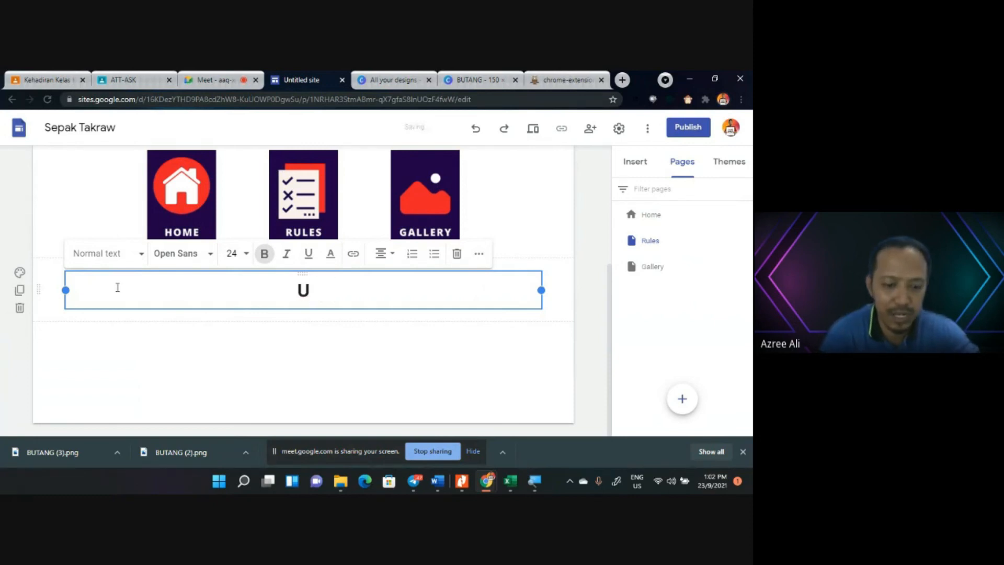
pyautogui.write('ndan')
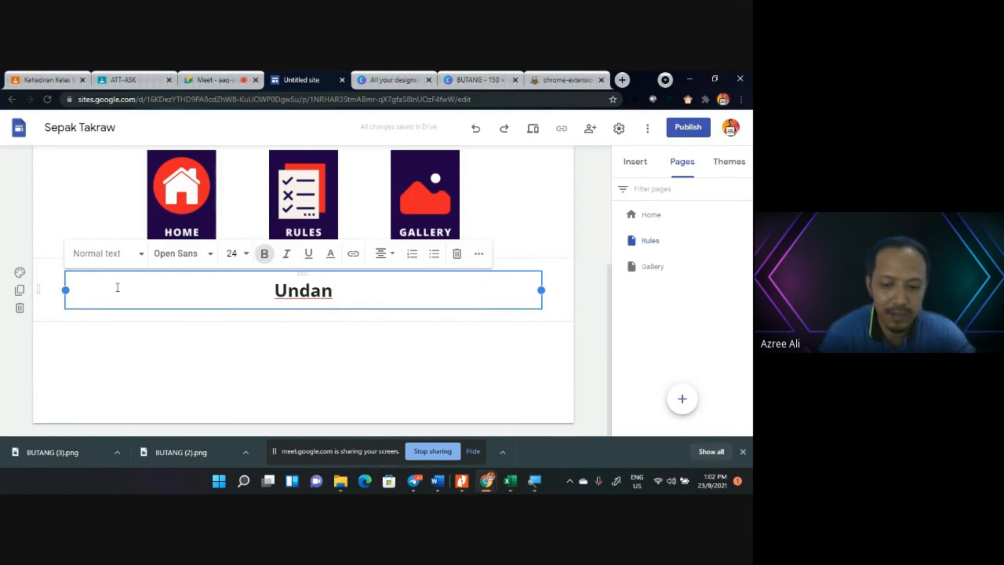
pyautogui.write('g - ')
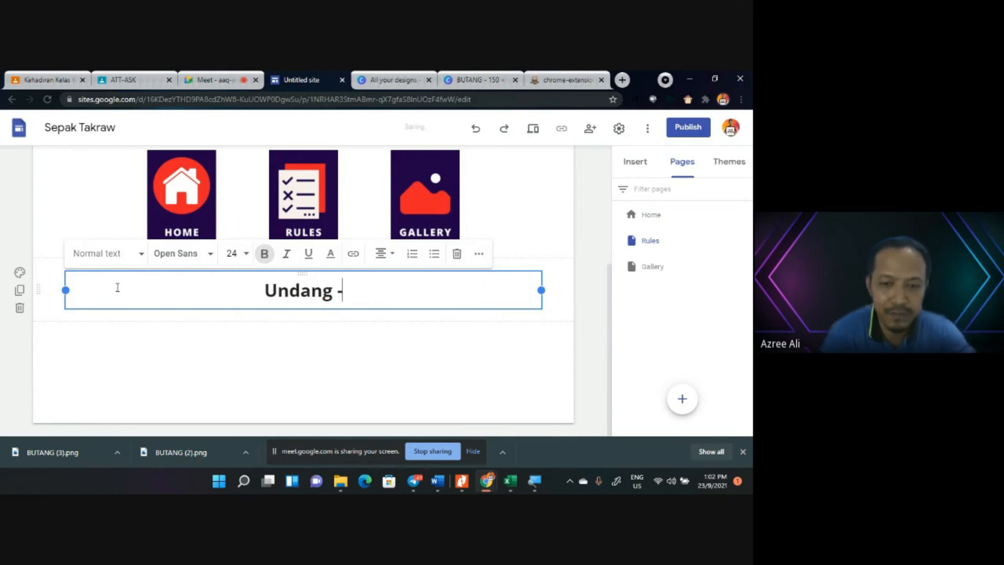
pyautogui.write('Un')
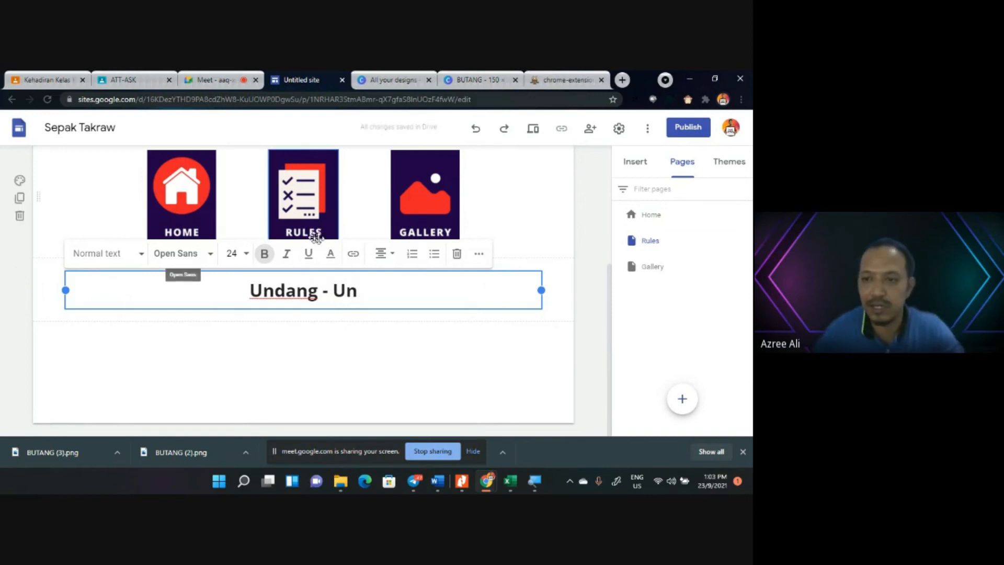
pyautogui.click(650, 217)
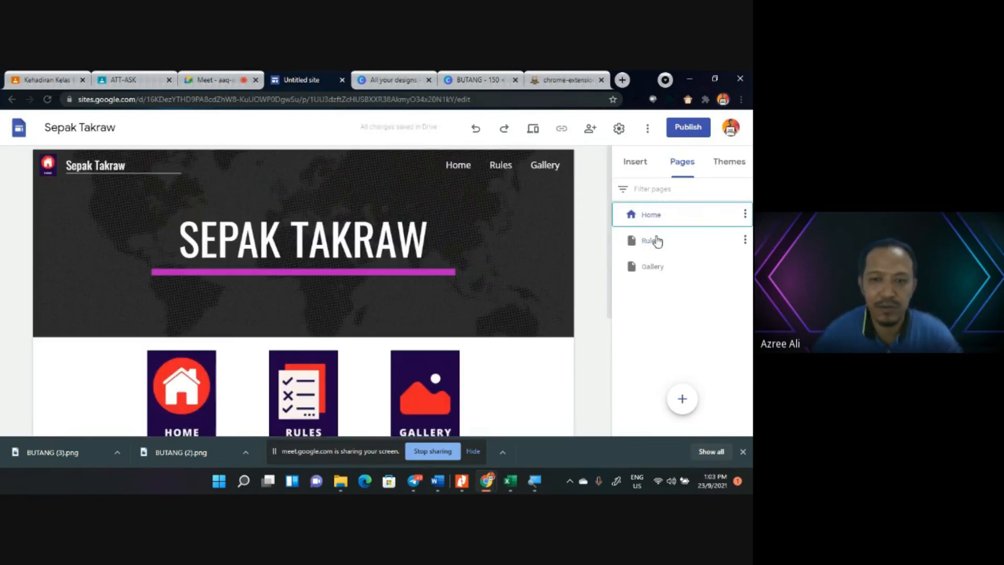
# Replace the heading text on the Rules page with "UNDANG - UNDANG PERMAINAN".
pyautogui.scroll(-4, 304, 261)
pyautogui.click(654, 241)
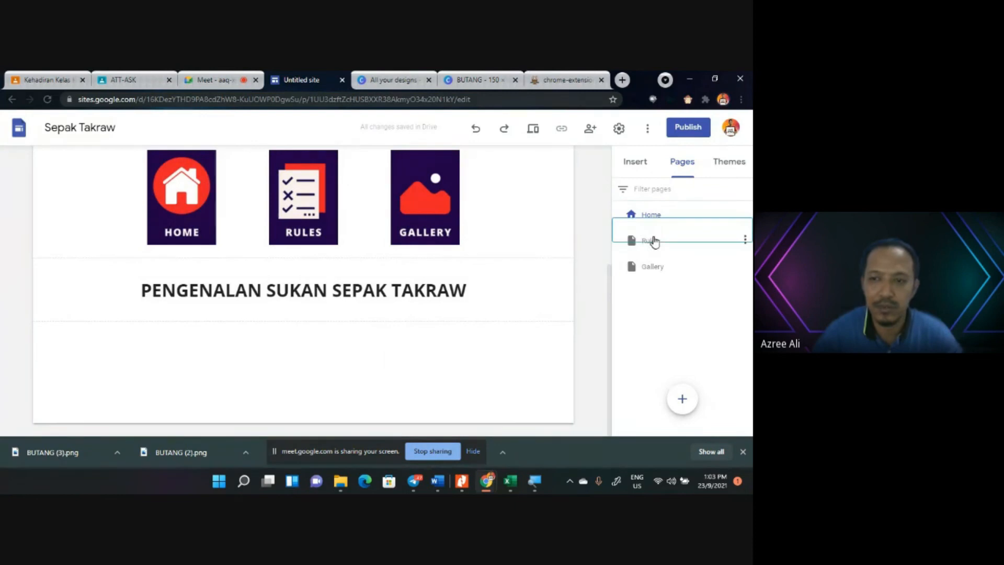
pyautogui.scroll(-5, 339, 315)
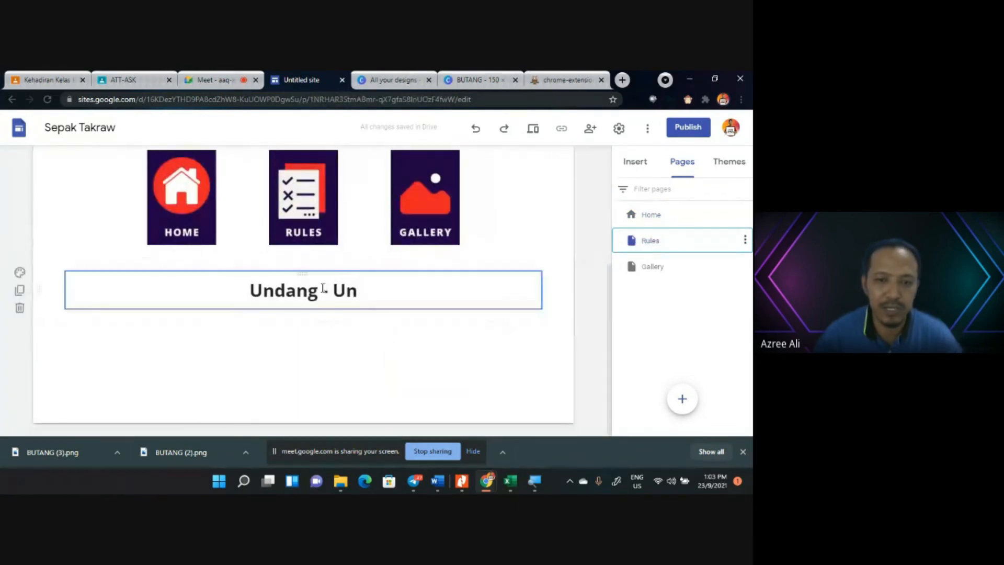
pyautogui.click(323, 289)
pyautogui.hotkey('ctrl', 'a')
pyautogui.write('un')
pyautogui.press('BackSpace')
pyautogui.press('BackSpace')
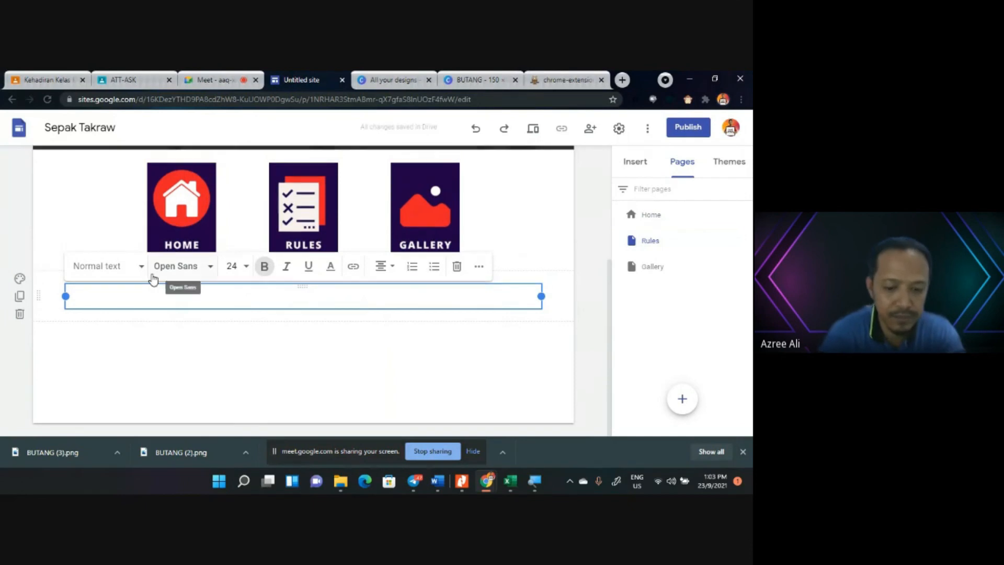
pyautogui.write('UNDANG ')
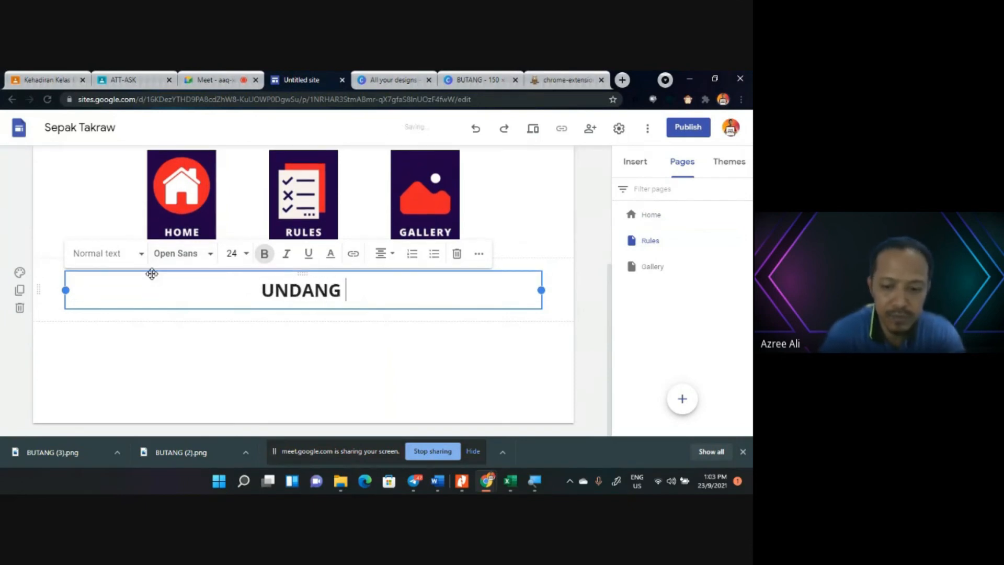
pyautogui.write('- UNDAN')
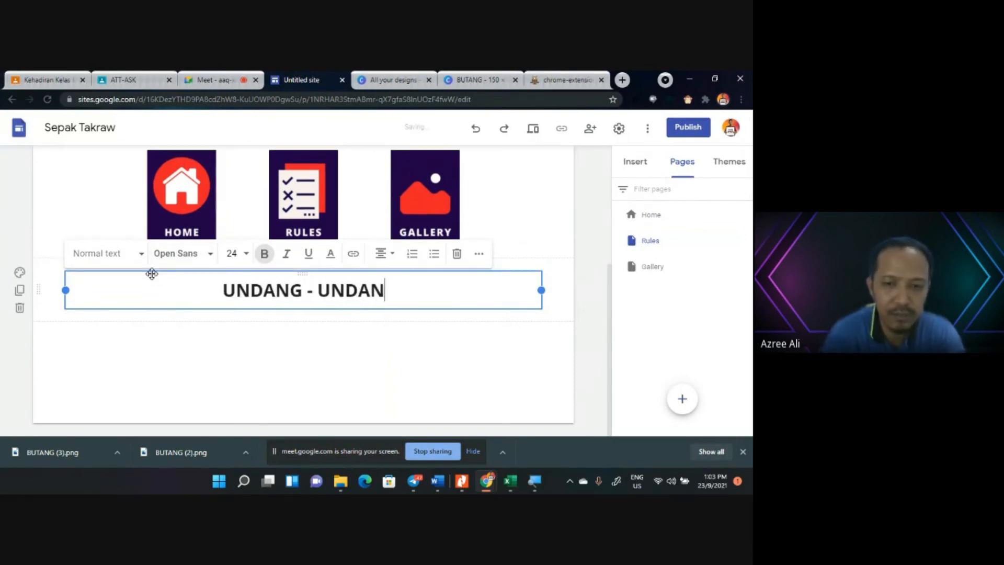
pyautogui.write('G PERMAINAN')
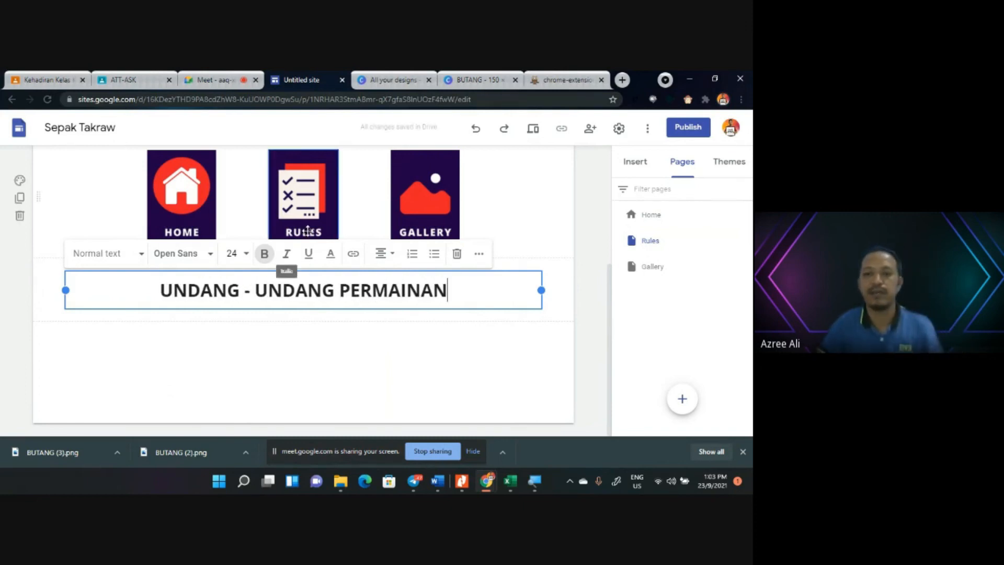
pyautogui.click(582, 210)
# Replace the words PENGENALAN SUKAN in the Gallery page heading with "GALERI".
pyautogui.click(655, 272)
pyautogui.scroll(-3, 337, 291)
pyautogui.click(339, 289)
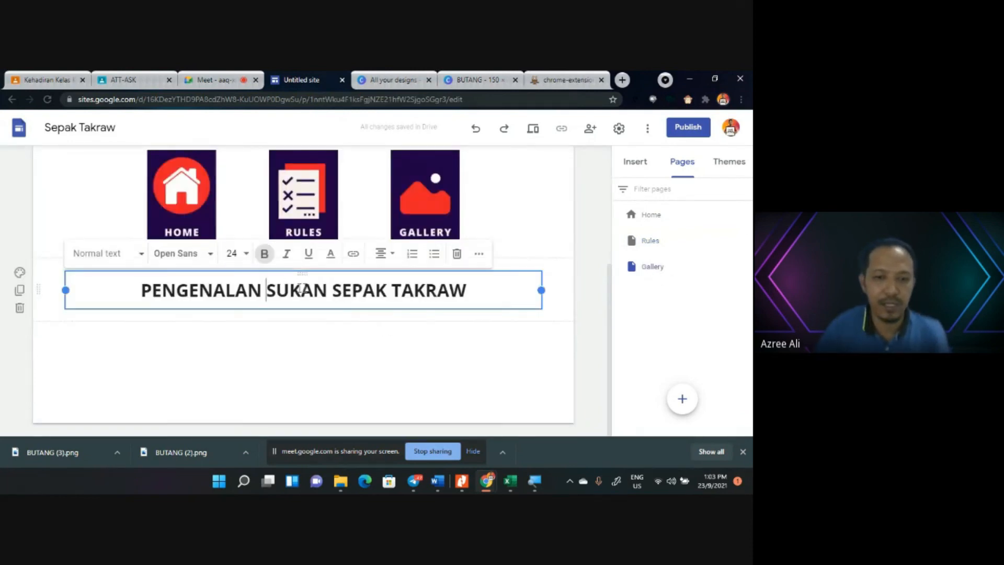
pyautogui.moveTo(325, 289); pyautogui.dragTo(133, 281)
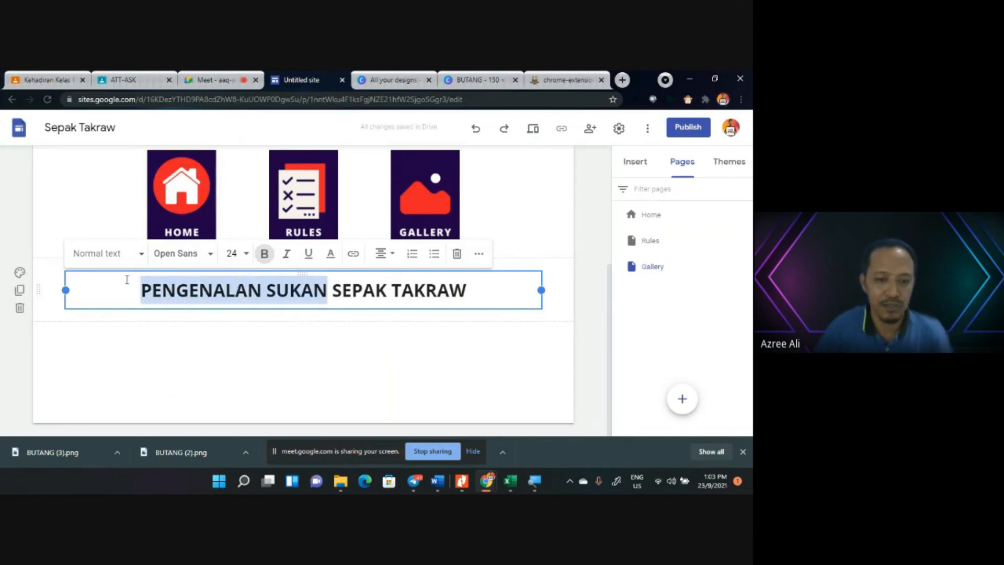
pyautogui.write('GALERI')
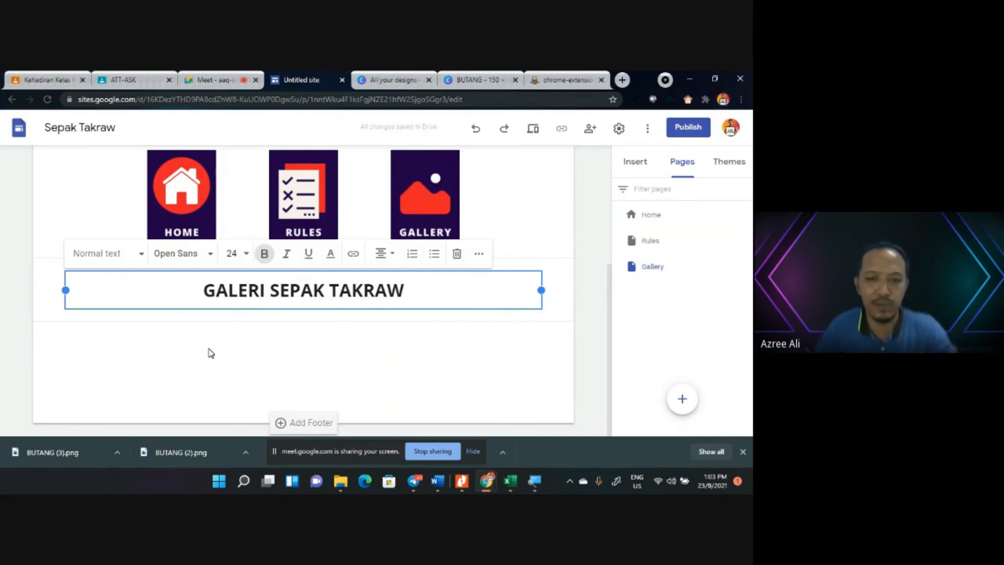
pyautogui.click(247, 359)
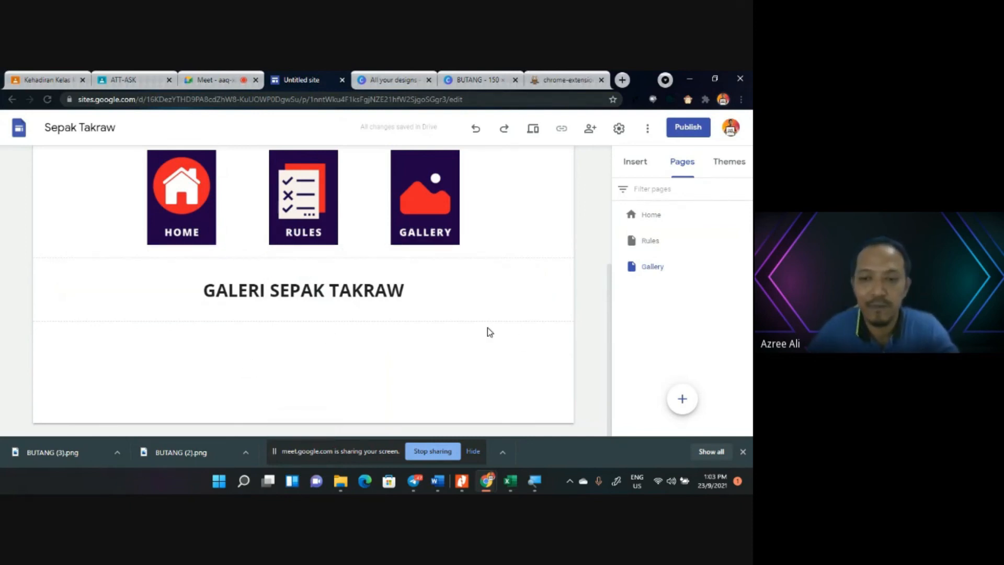
# Review the headings on the Home, Rules and Gallery pages by moving between them through the site's header navigation.
pyautogui.scroll(4, 488, 332)
pyautogui.scroll(-2, 488, 331)
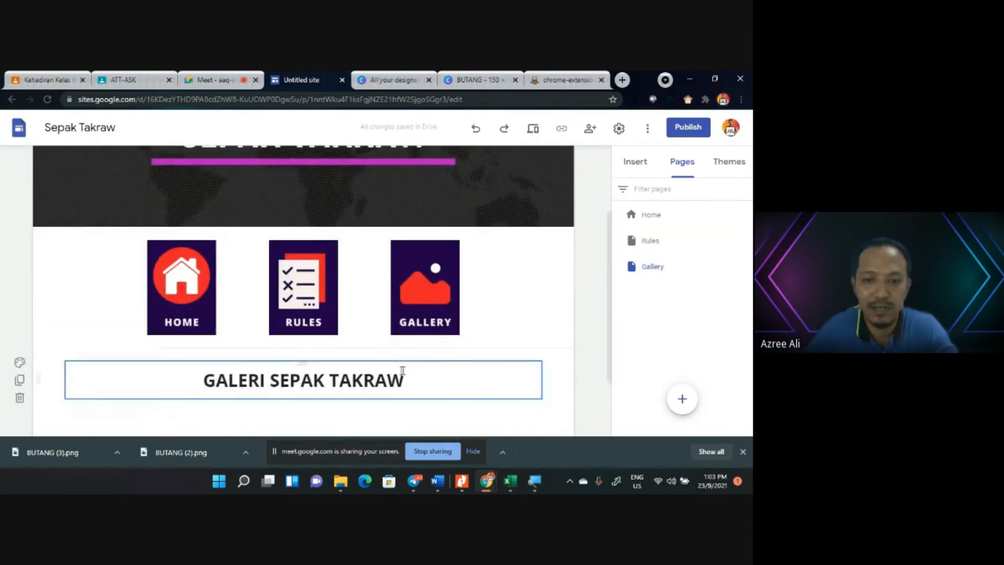
pyautogui.scroll(2, 404, 375)
pyautogui.click(458, 166)
pyautogui.scroll(-4, 384, 347)
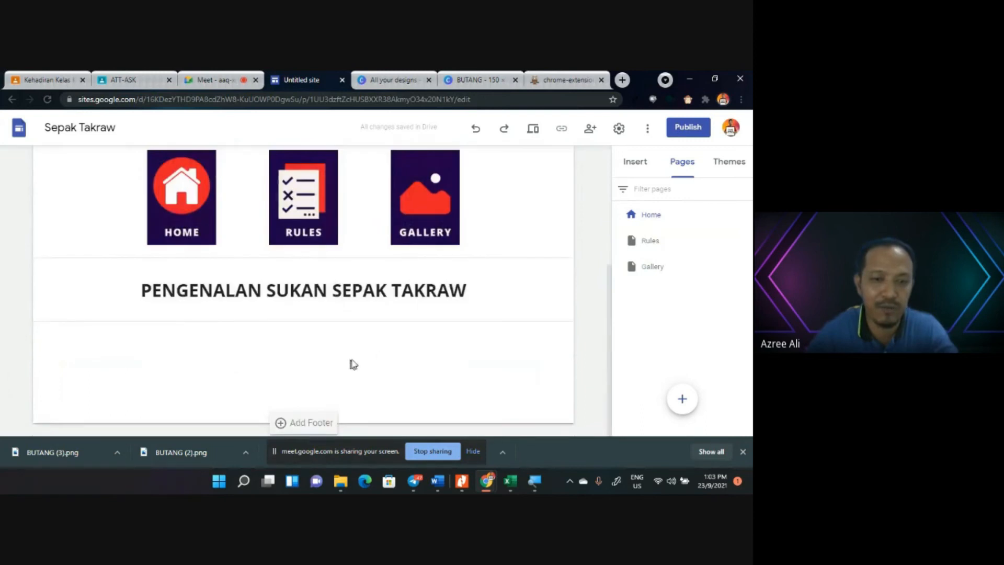
pyautogui.scroll(3, 379, 358)
pyautogui.scroll(-3, 377, 356)
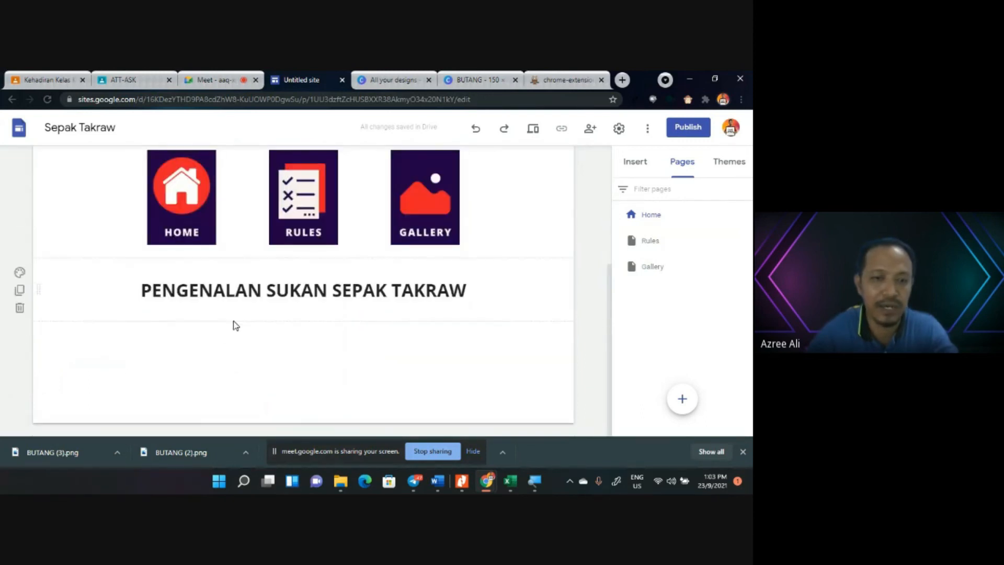
pyautogui.scroll(5, 429, 317)
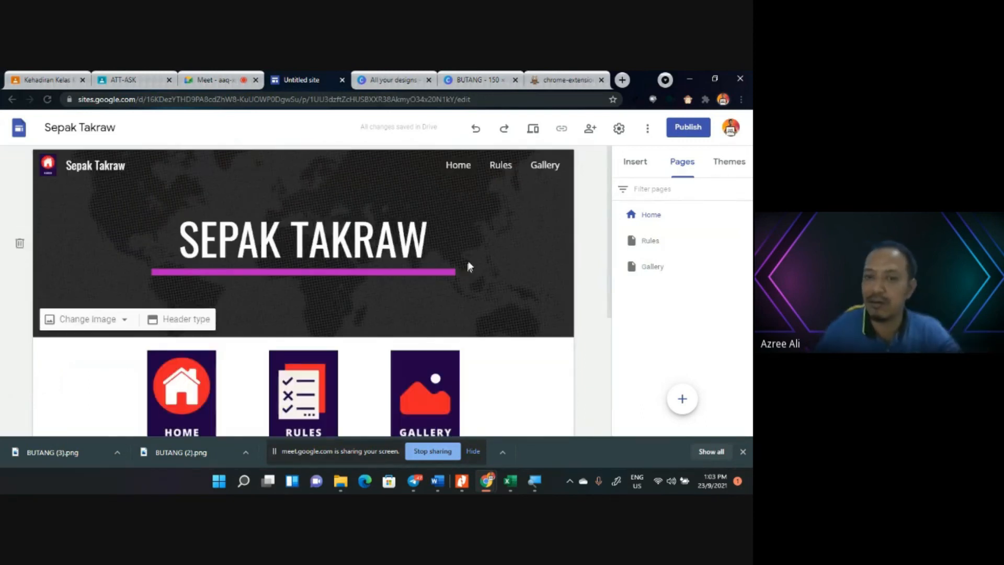
pyautogui.click(500, 166)
pyautogui.scroll(-2, 354, 354)
pyautogui.scroll(-3, 352, 354)
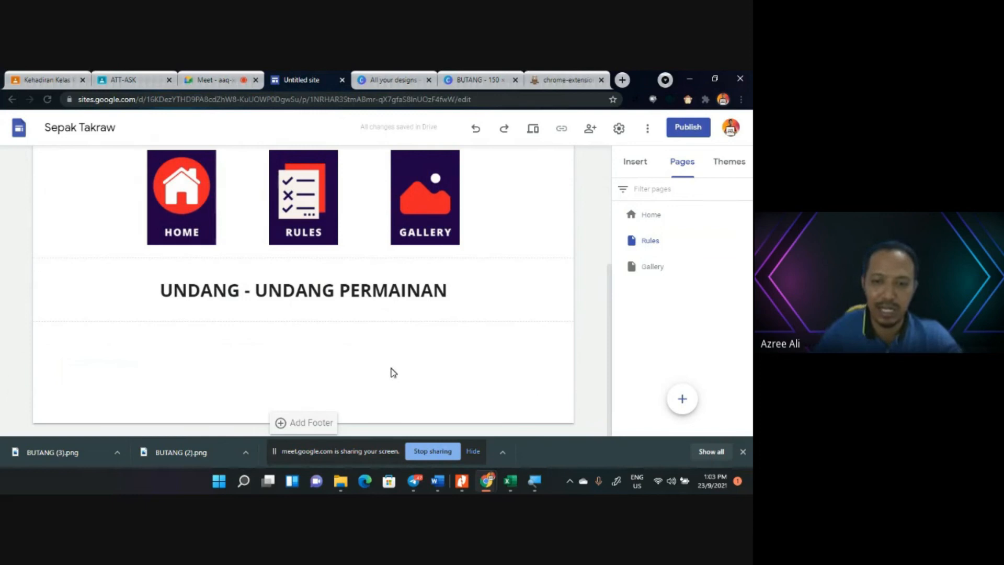
pyautogui.scroll(4, 461, 403)
pyautogui.click(544, 166)
pyautogui.scroll(-4, 352, 352)
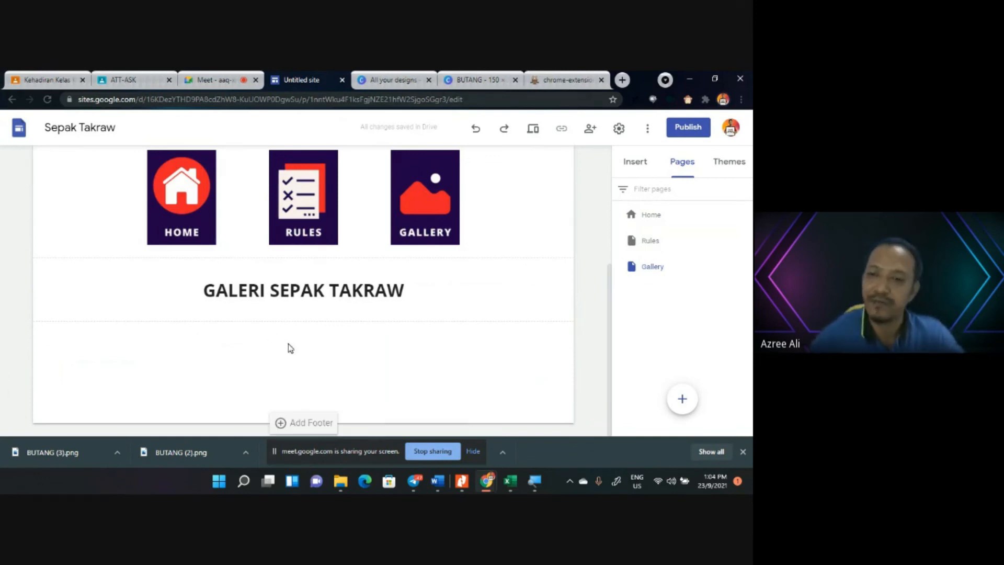
pyautogui.scroll(4, 444, 341)
pyautogui.click(455, 167)
pyautogui.click(546, 165)
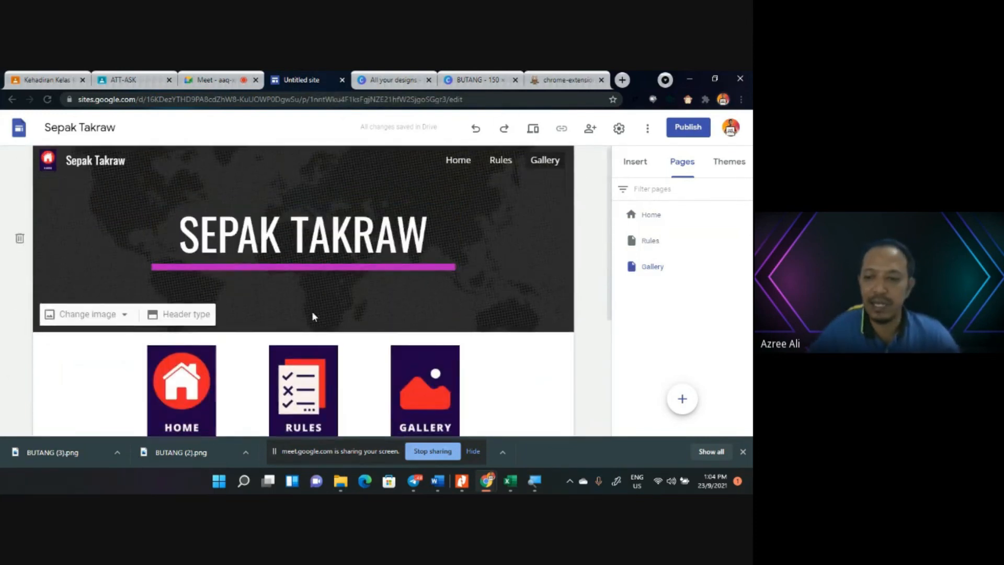
# Inspect the HOME, RULES and GALLERY button images on the Gallery page one after another, then deselect them.
pyautogui.scroll(-4, 312, 312)
pyautogui.click(198, 157)
pyautogui.scroll(2, 202, 162)
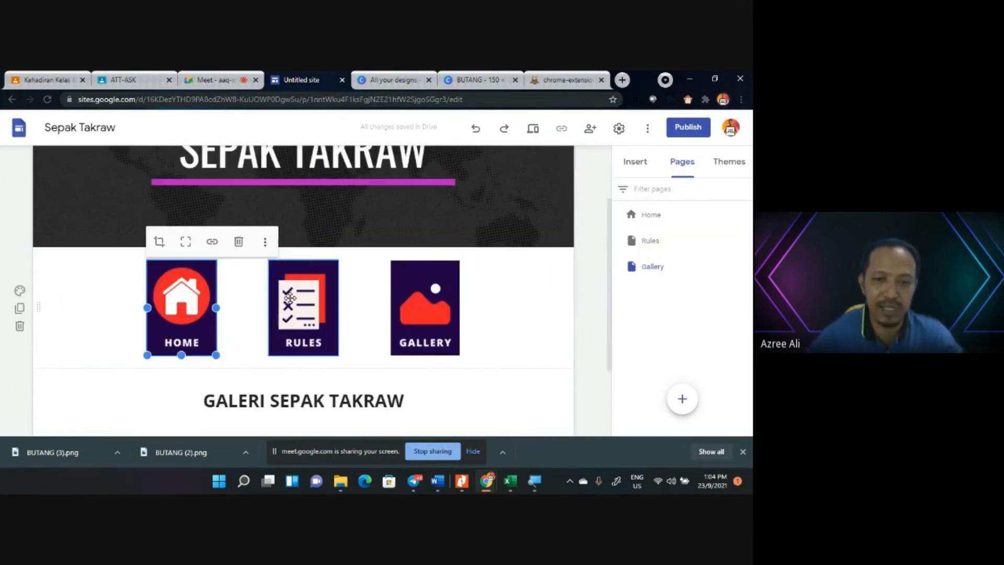
pyautogui.click(313, 306)
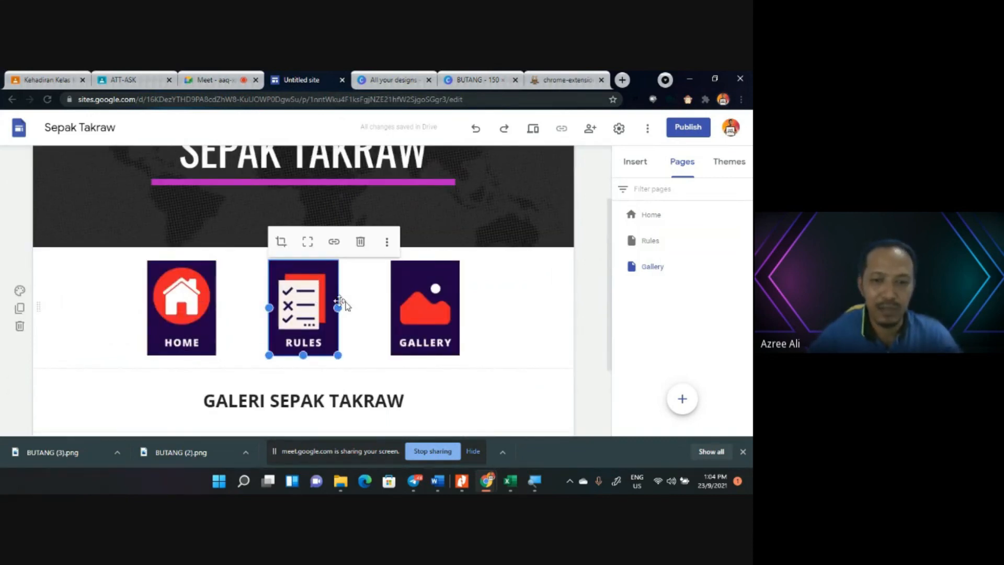
pyautogui.click(429, 308)
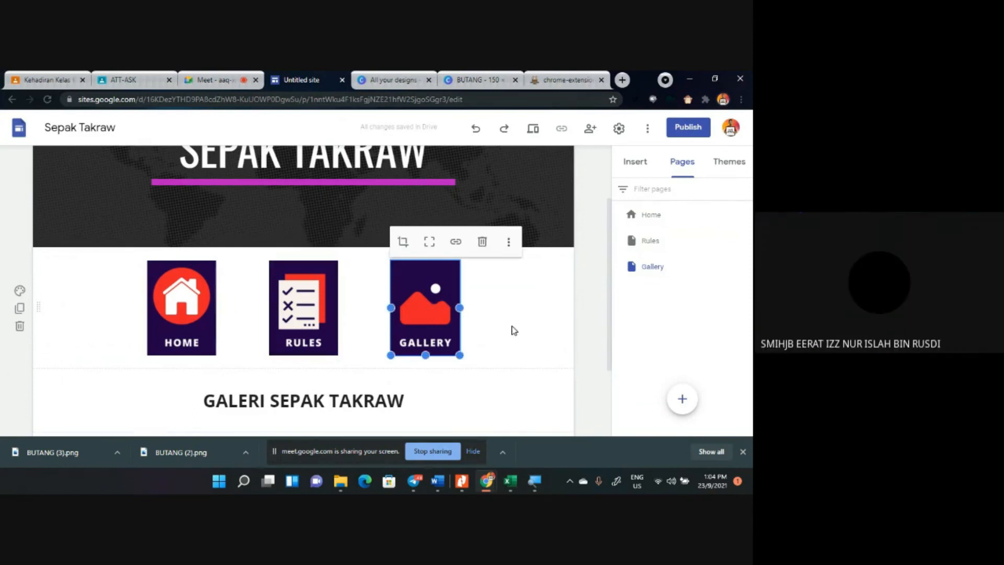
pyautogui.click(515, 325)
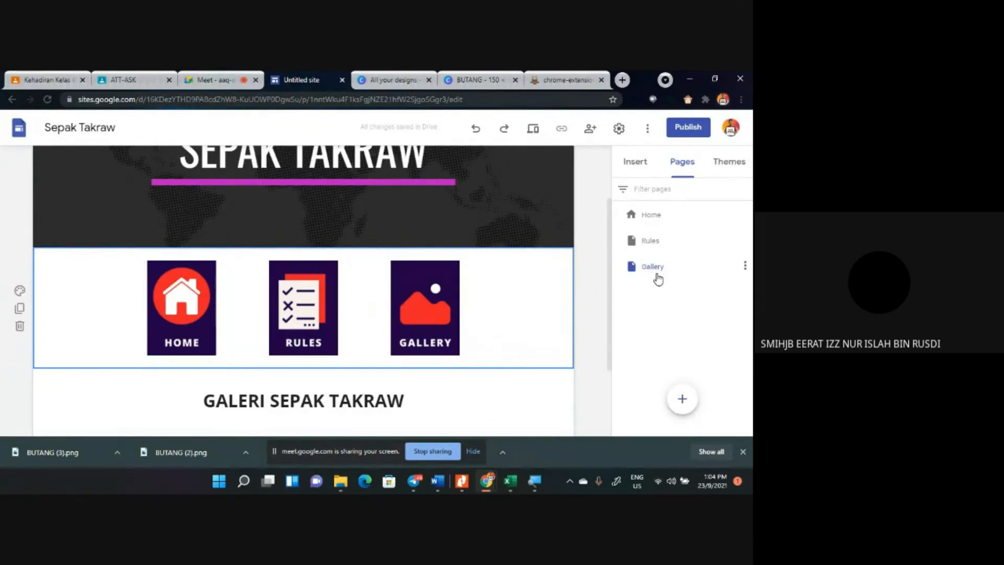
# Open the Home page and look at its available page options, including page duplication.
pyautogui.click(653, 216)
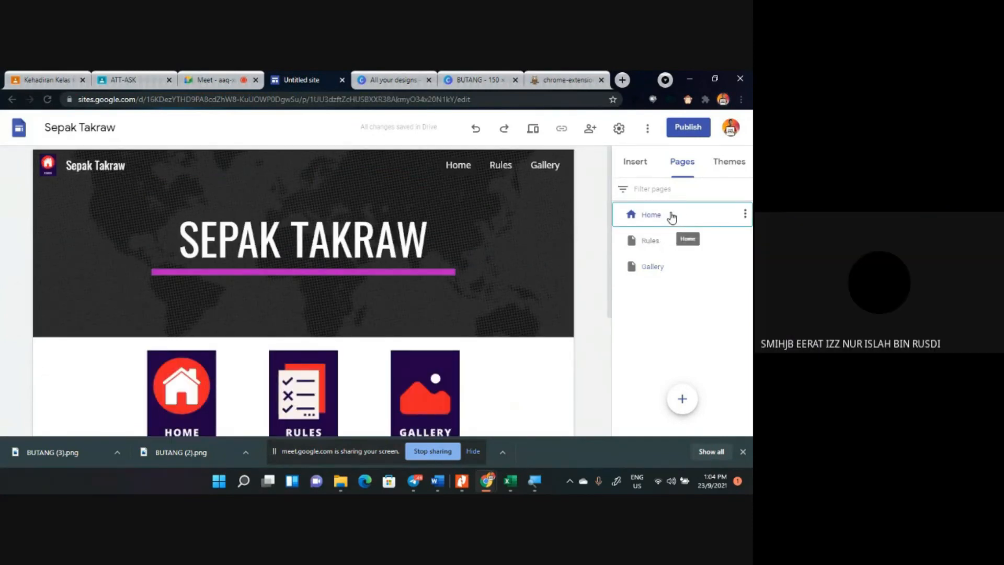
pyautogui.click(745, 219)
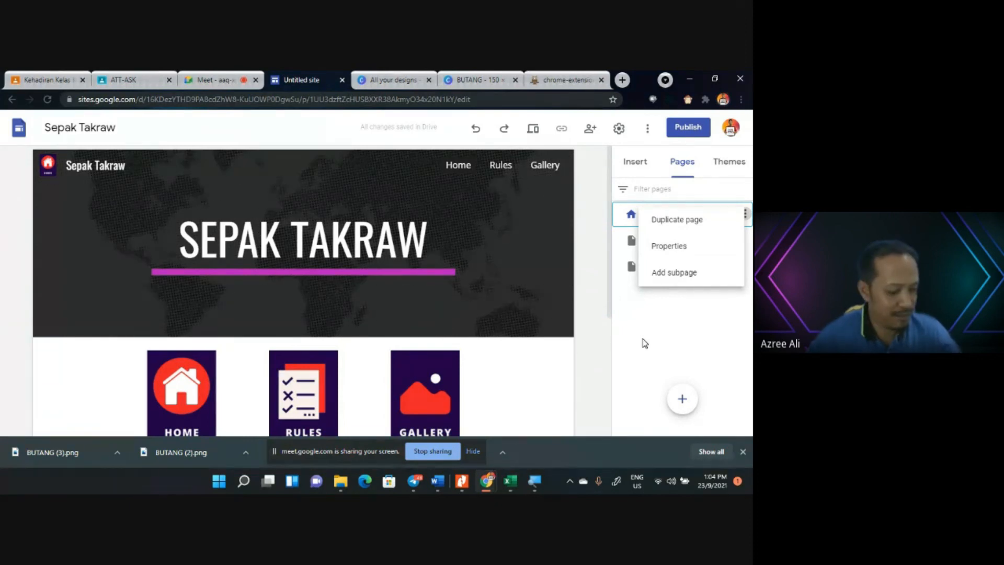
pyautogui.click(671, 336)
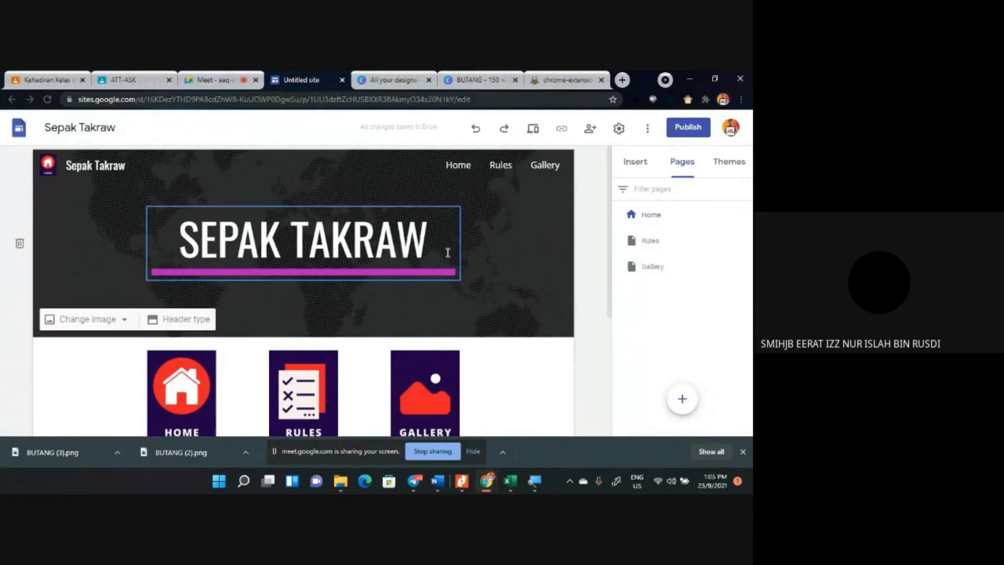
pyautogui.scroll(-3, 324, 329)
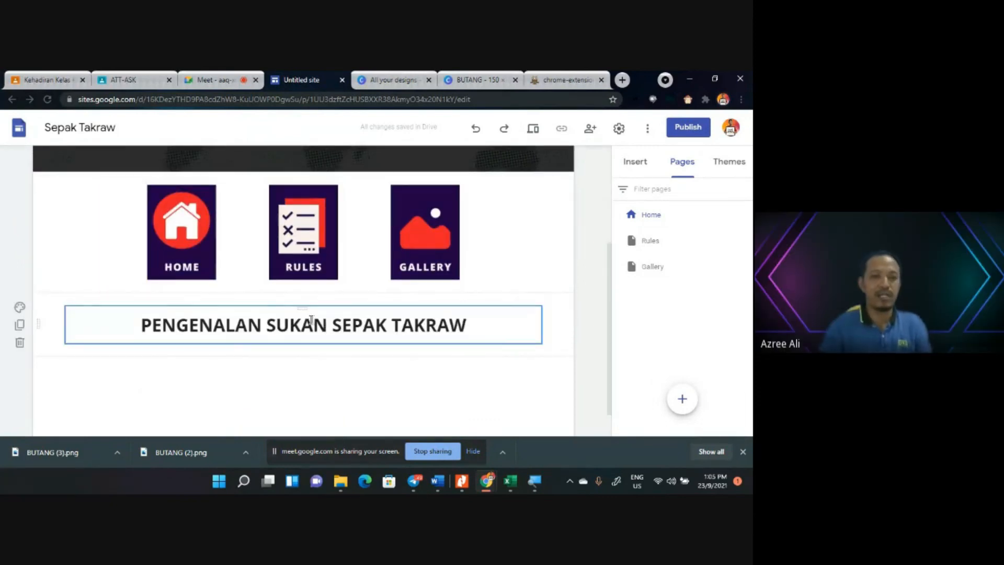
pyautogui.scroll(1, 230, 254)
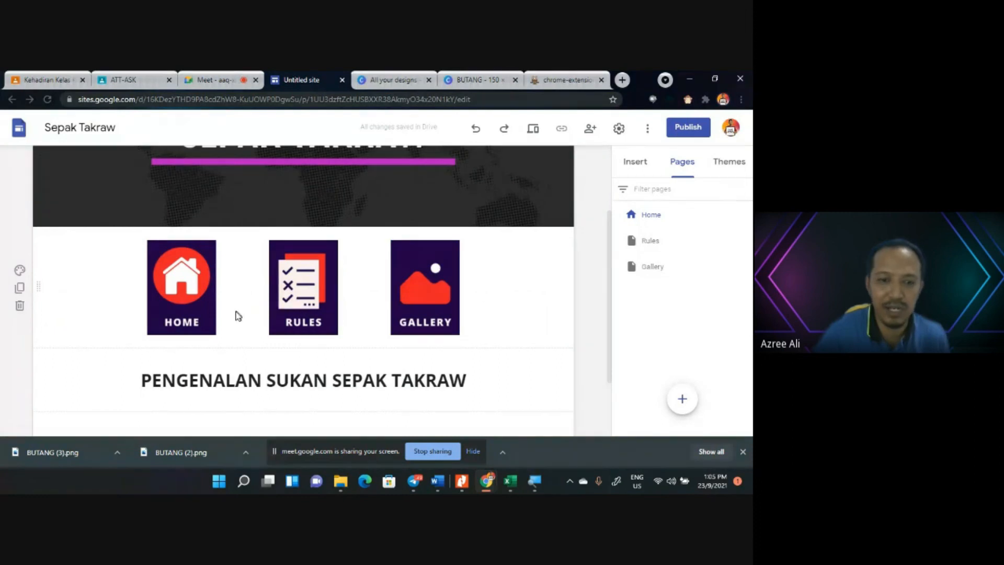
pyautogui.scroll(-2, 204, 325)
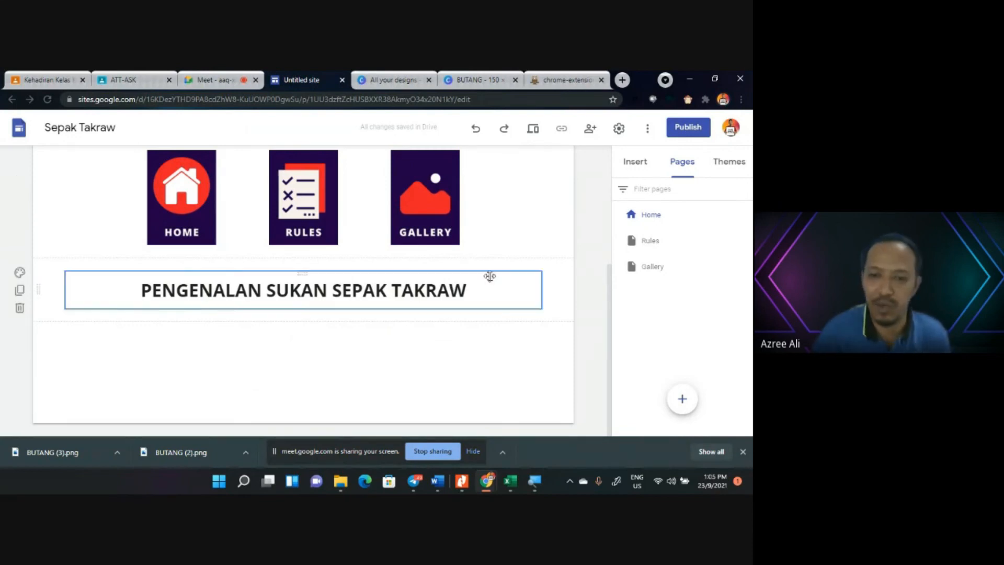
pyautogui.scroll(4, 343, 340)
pyautogui.scroll(1, 430, 285)
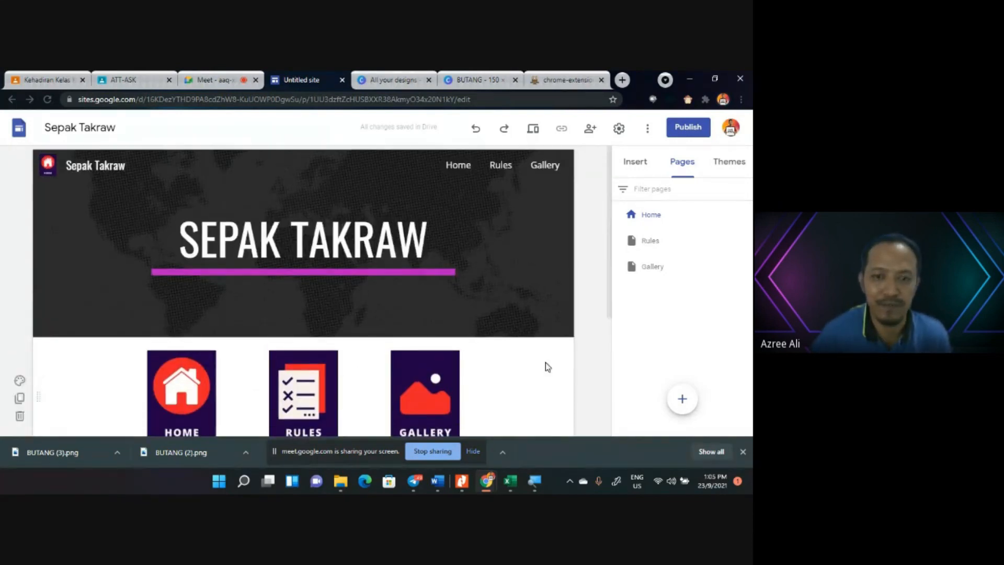
pyautogui.scroll(-4, 545, 363)
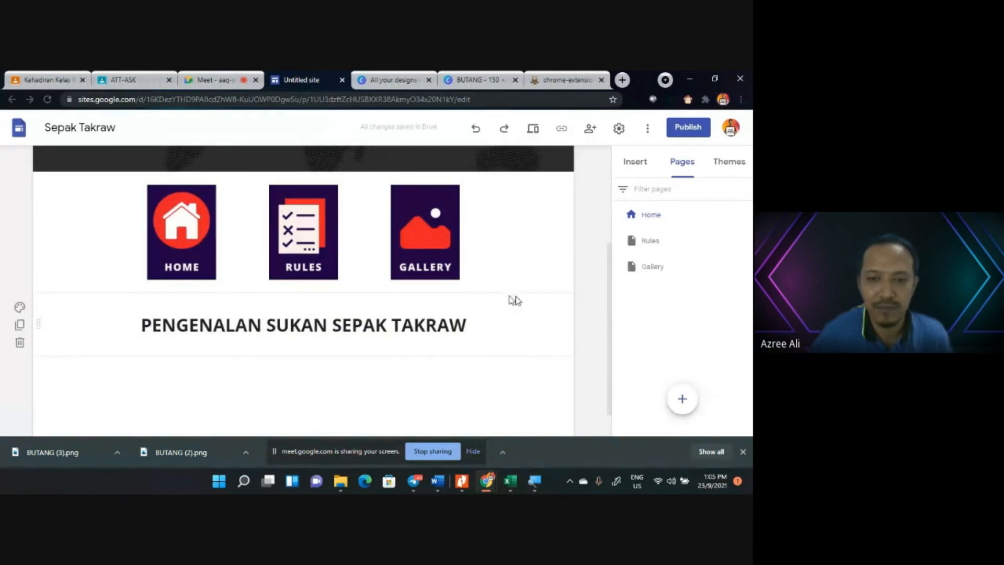
# Switch to the Google Meet call to check it, return to the Google Sites editor and dismiss the presenting notification.
pyautogui.click(216, 82)
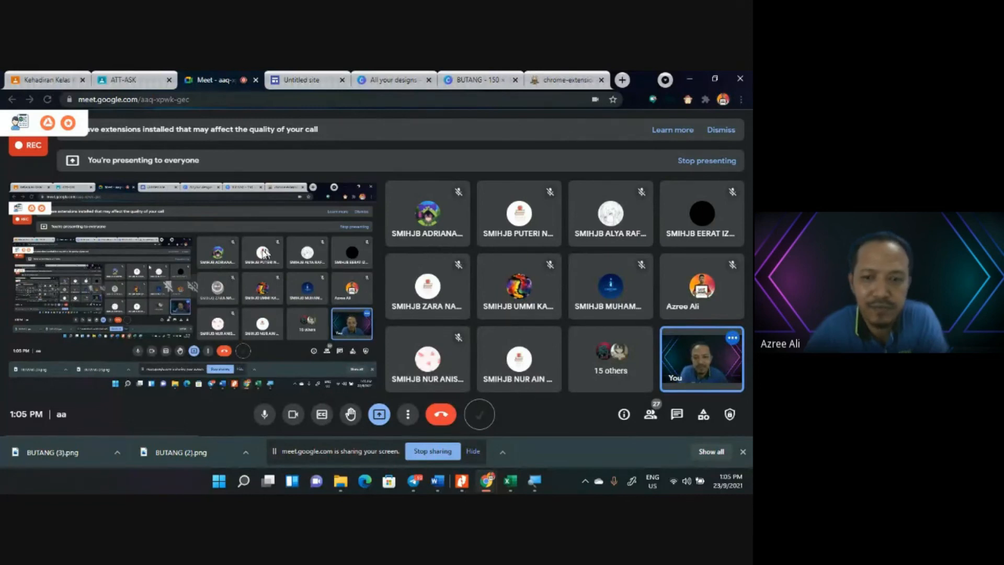
pyautogui.click(284, 82)
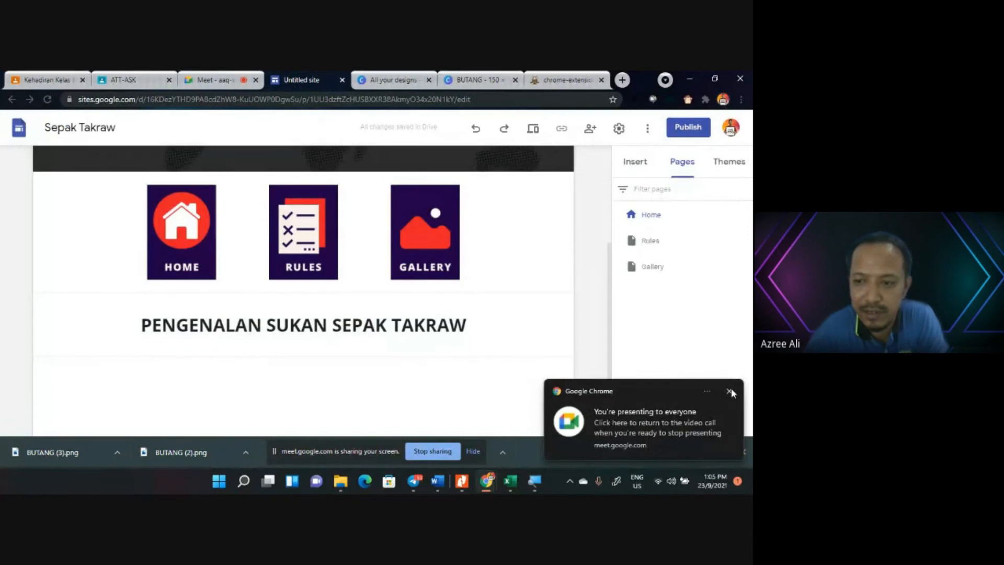
pyautogui.click(730, 391)
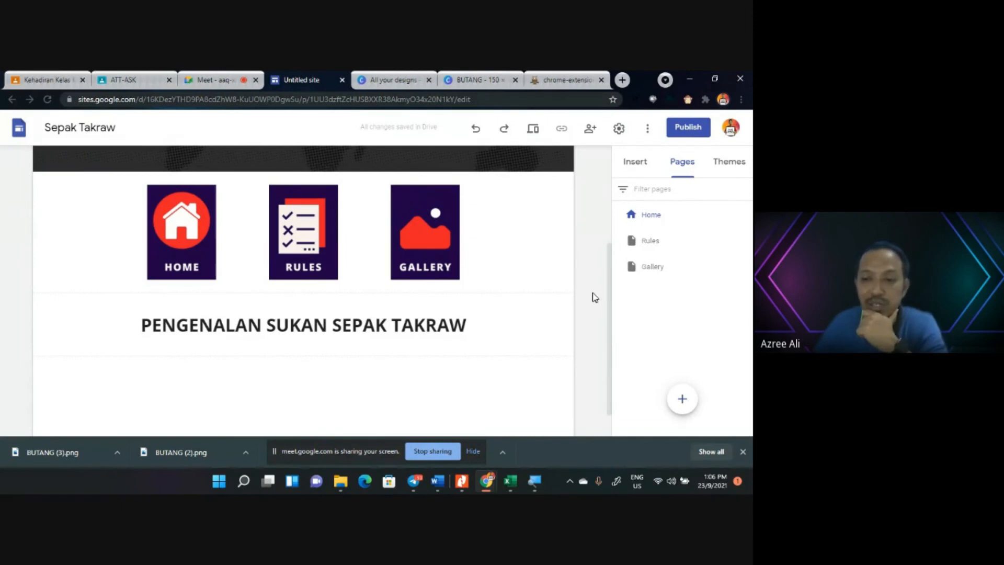
pyautogui.moveTo(609, 280); pyautogui.dragTo(598, 186)
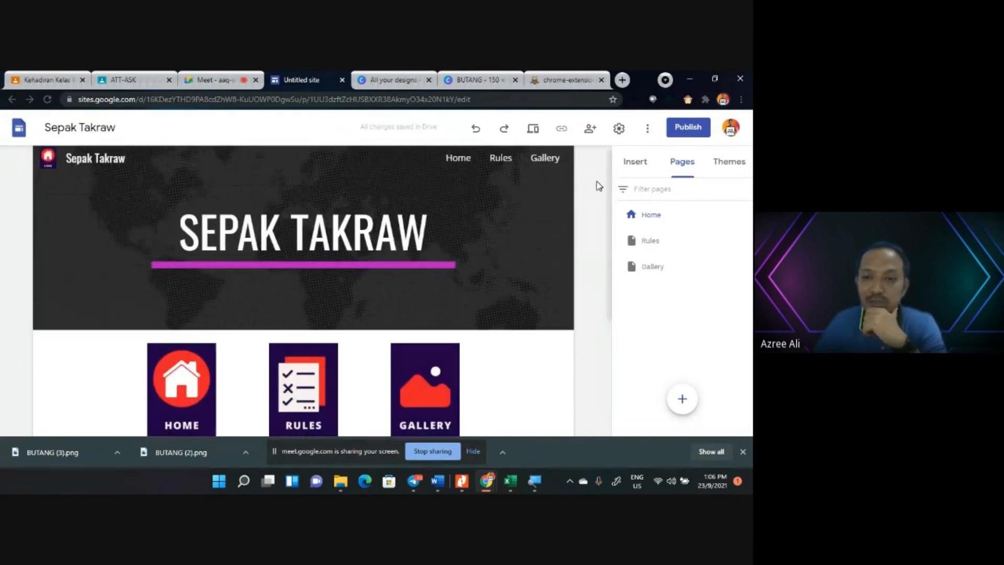